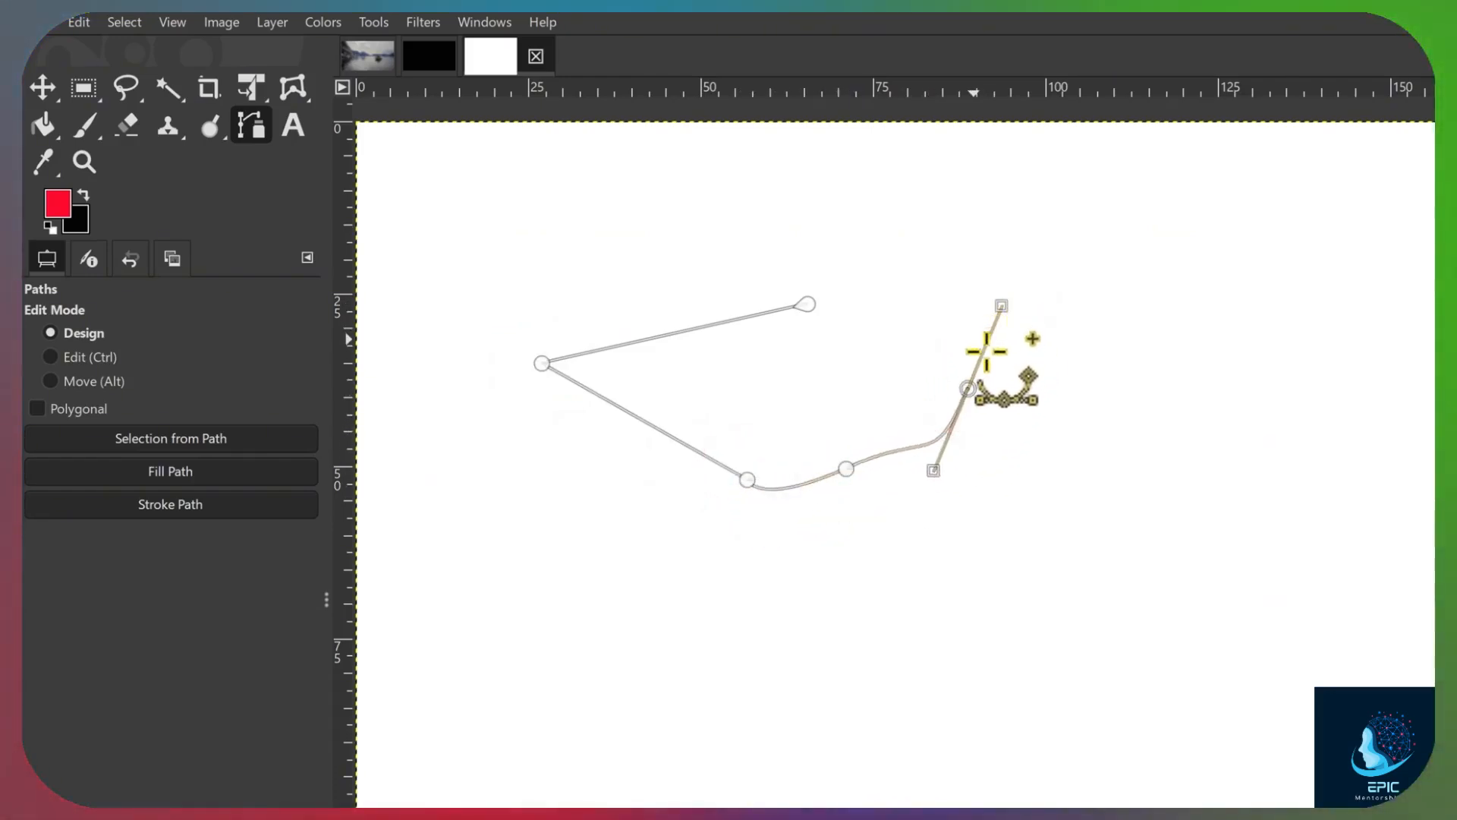
# Undo the path's last three nodes and extend it with a straight node and a curved node below
pyautogui.hotkey('ctrl', 'z')
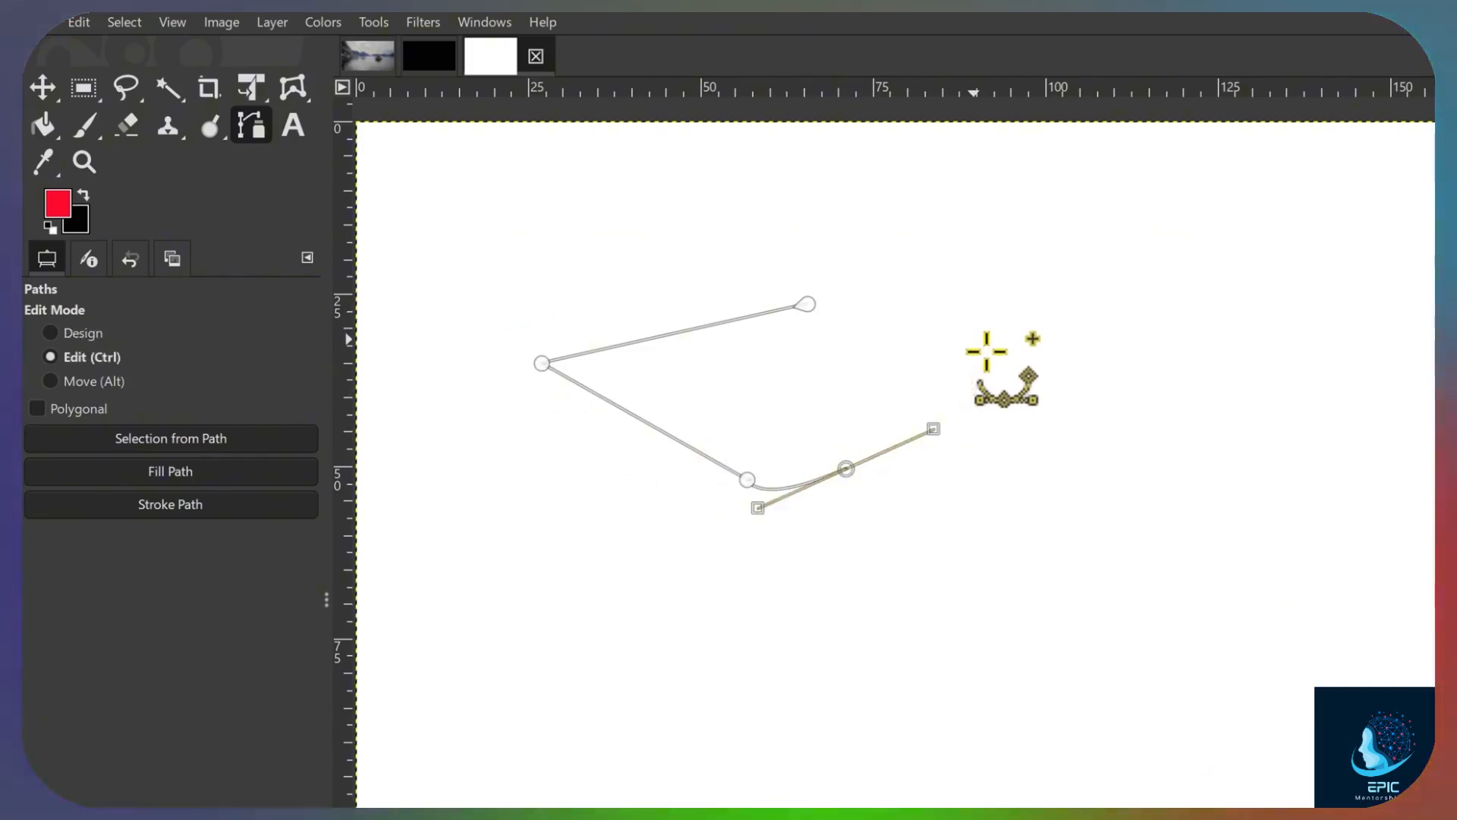
pyautogui.hotkey('ctrl', 'z')
pyautogui.hotkey('ctrl', 'z')
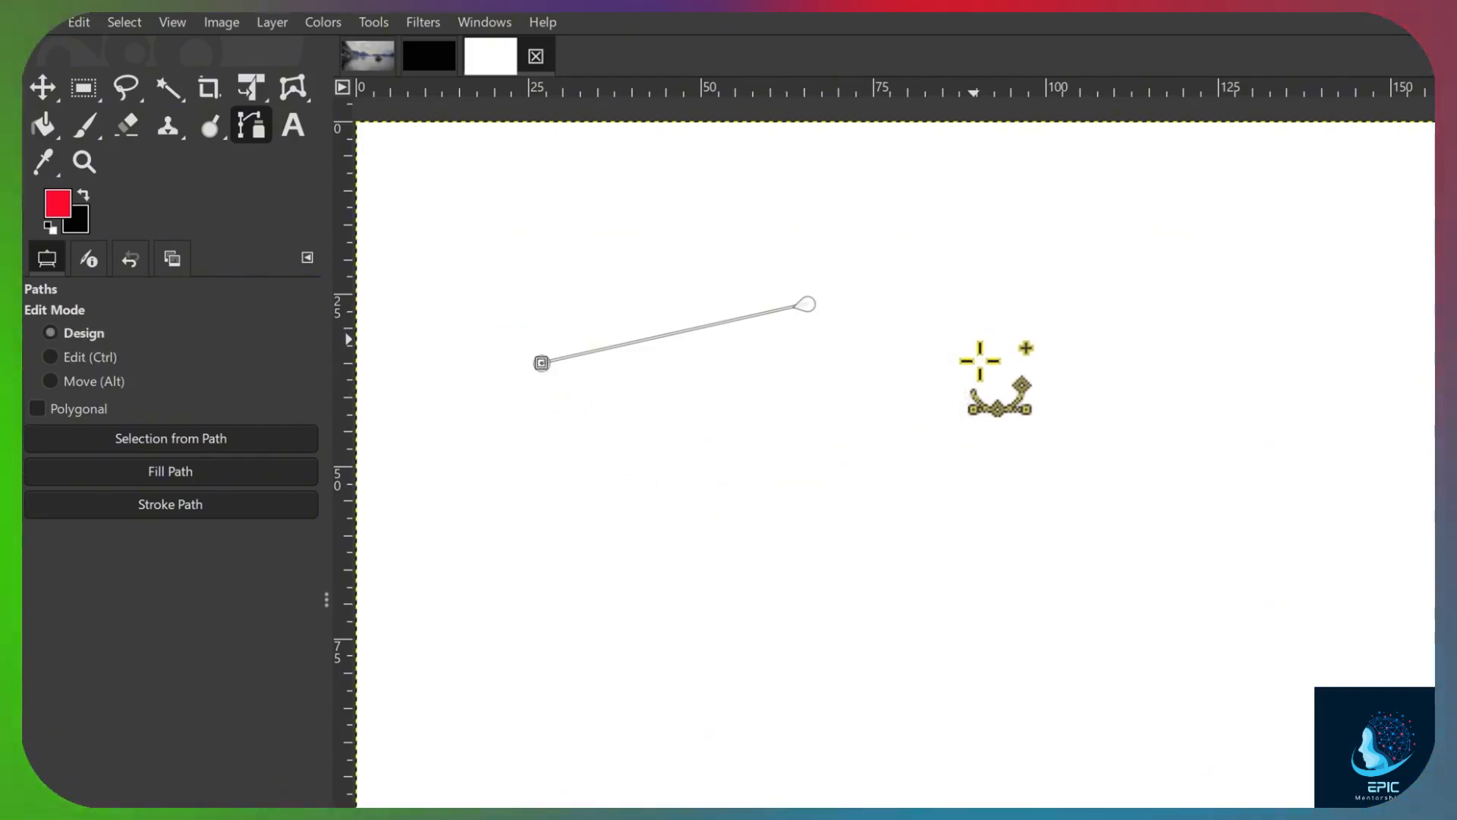
pyautogui.click(662, 450)
pyautogui.moveTo(796, 509); pyautogui.dragTo(878, 490)
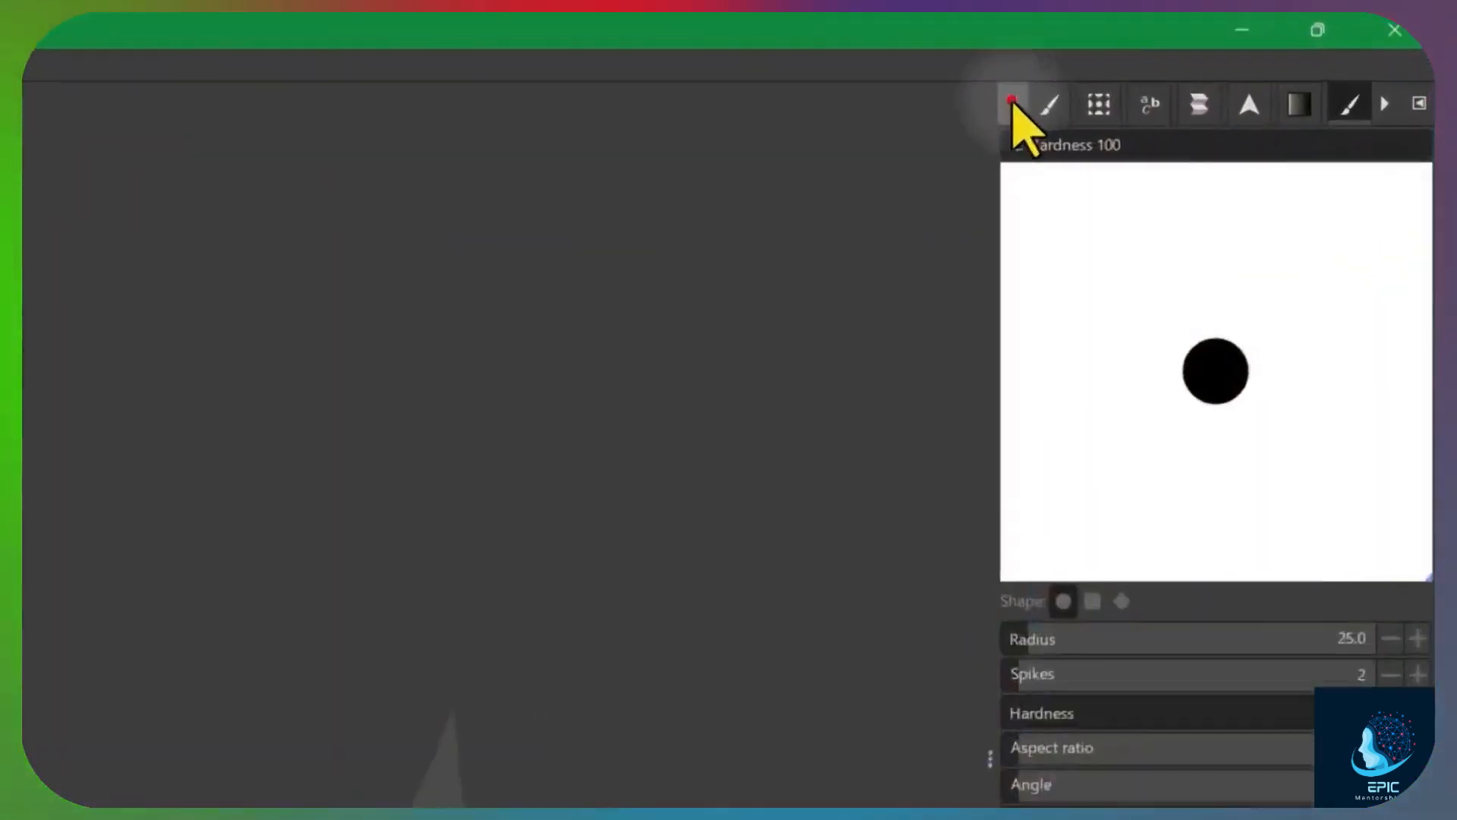
# Show the Brushes dialog and open the Selection Editor as a dockable dialog
pyautogui.click(1200, 63)
pyautogui.click(937, 130)
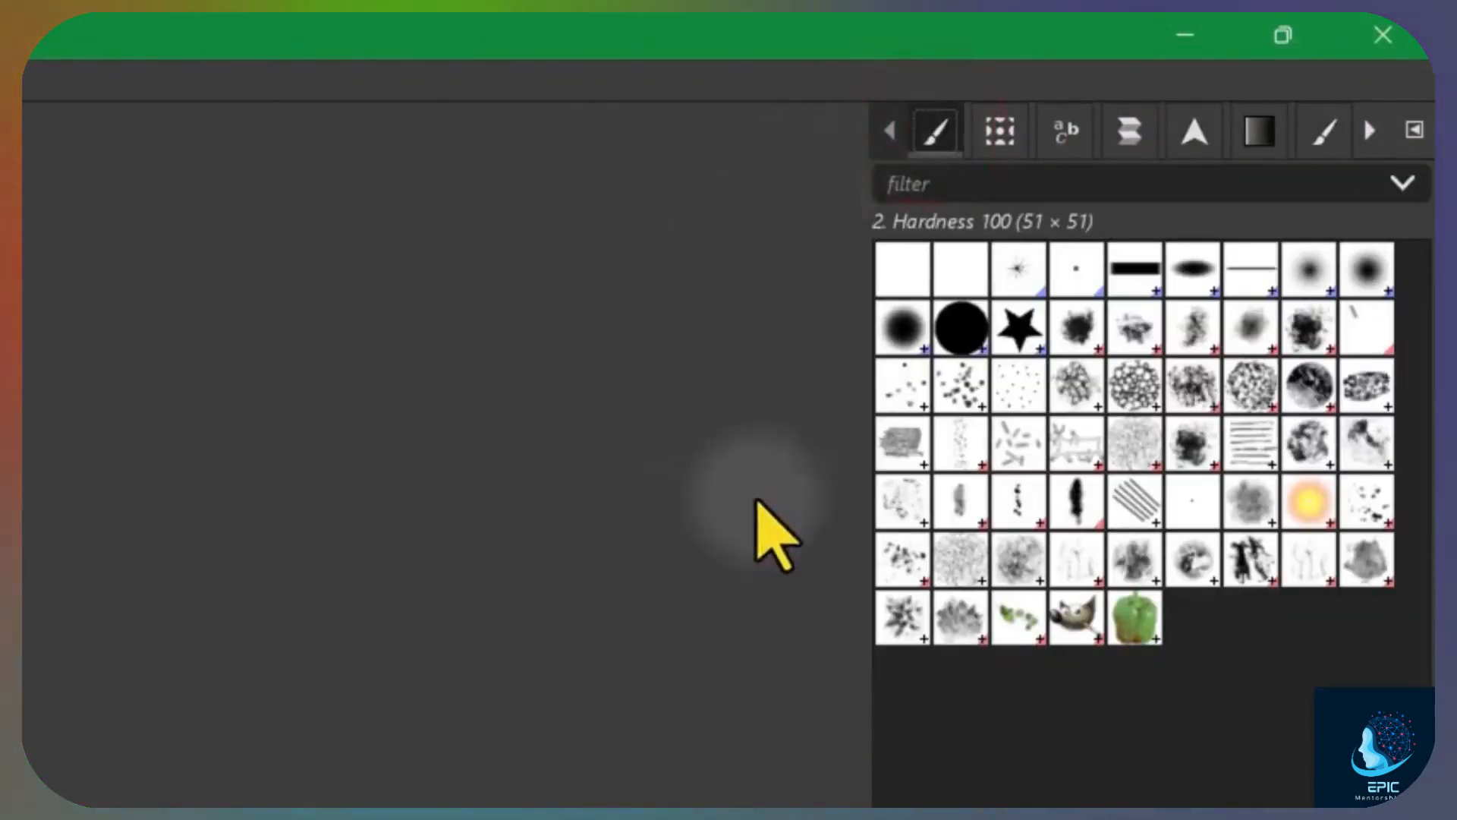
pyautogui.click(759, 81)
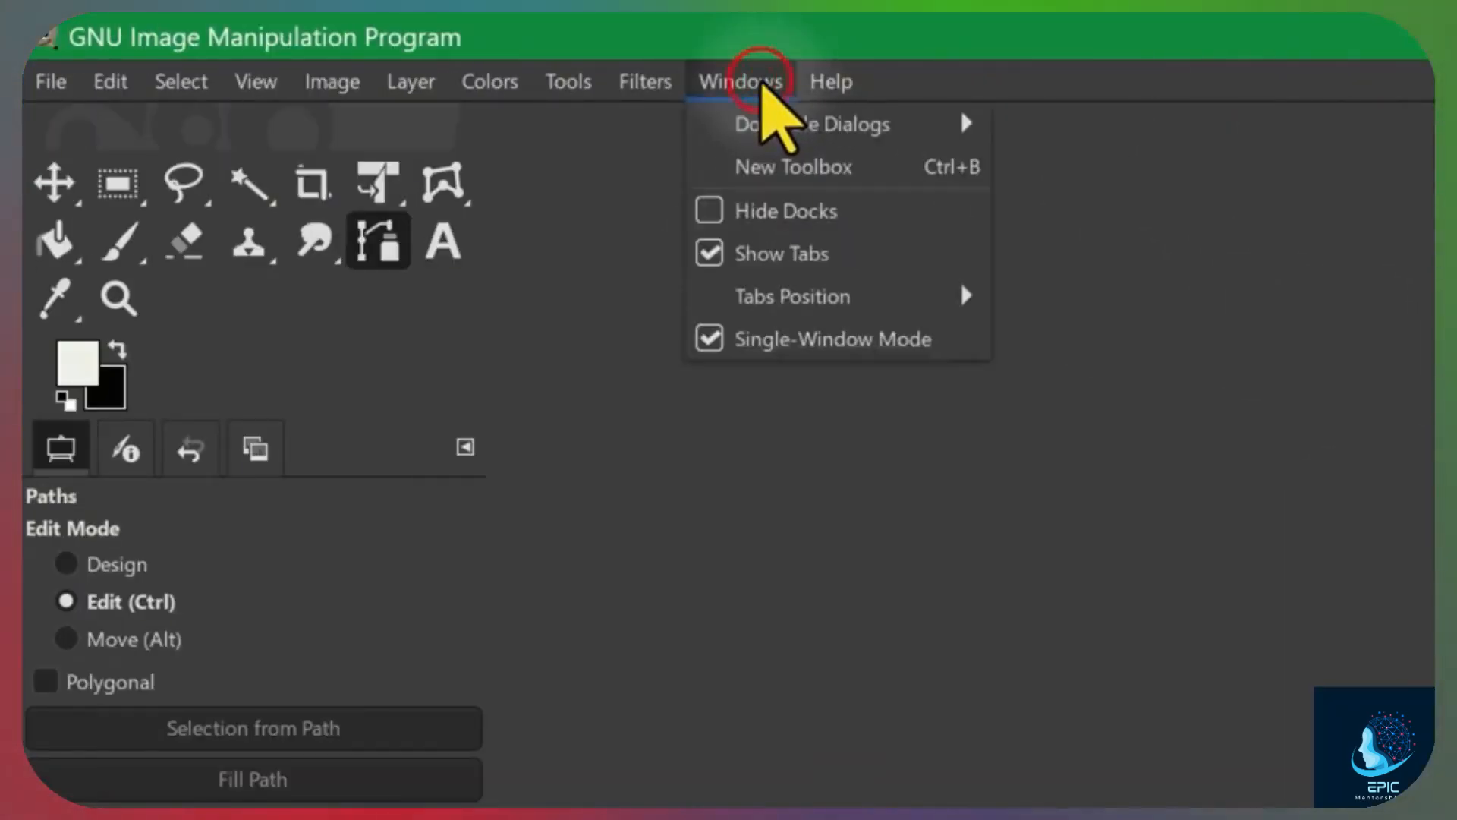
pyautogui.moveTo(782, 123)
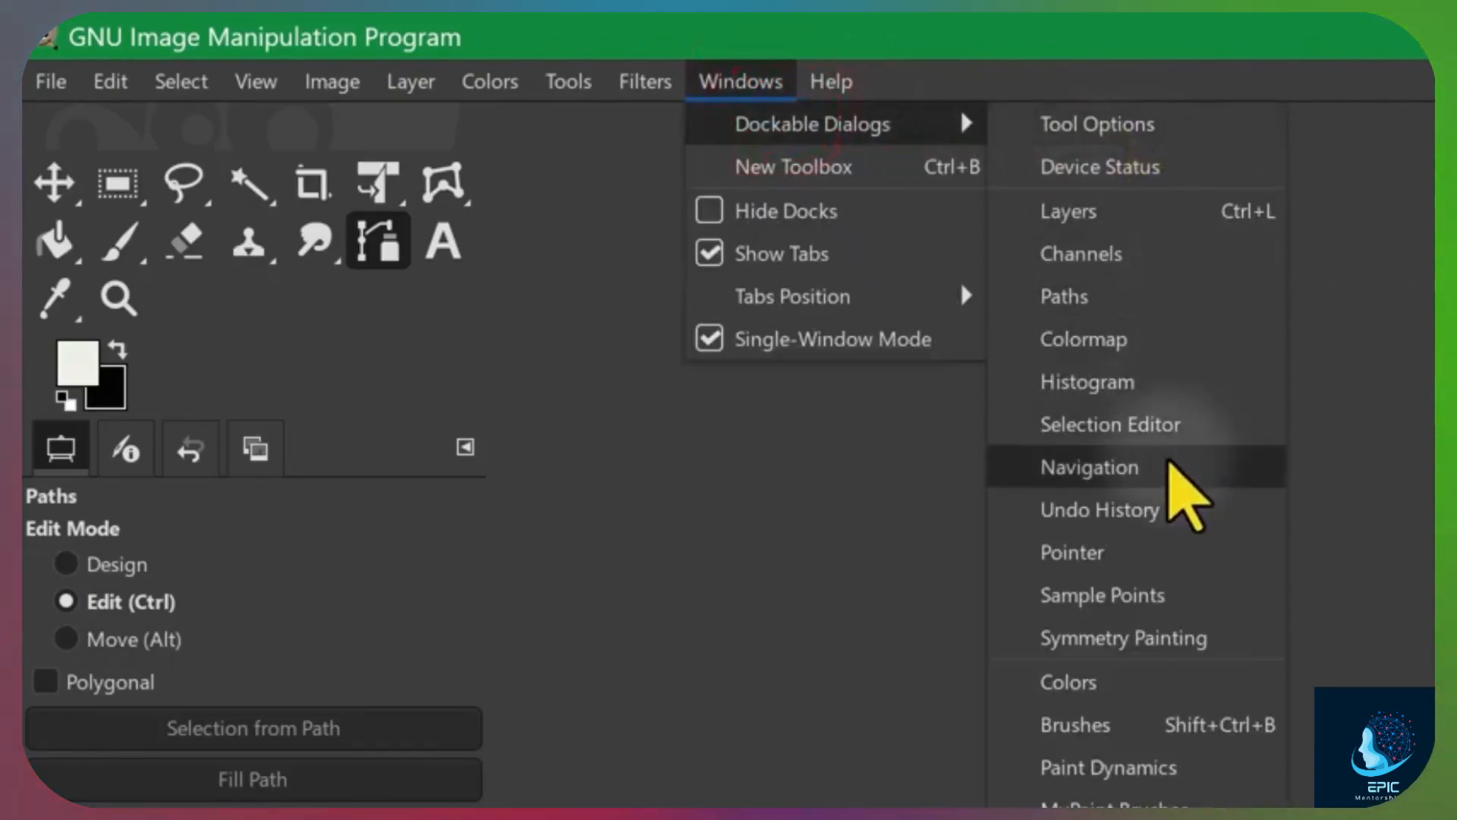
pyautogui.click(1178, 427)
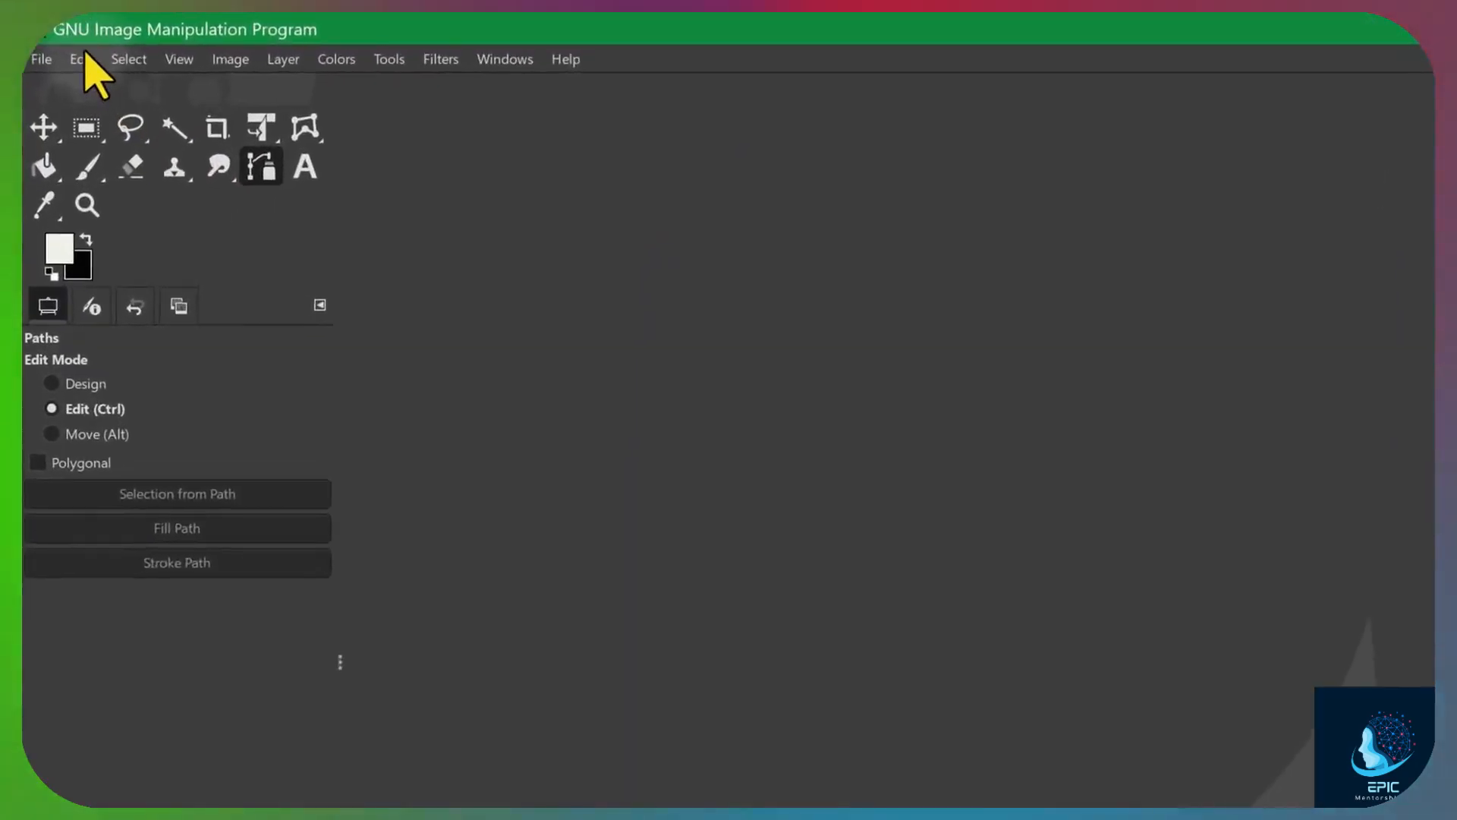
# In the interface theme preferences, switch the color scheme variant to Light Colors and back to Dark Colors
pyautogui.click(110, 76)
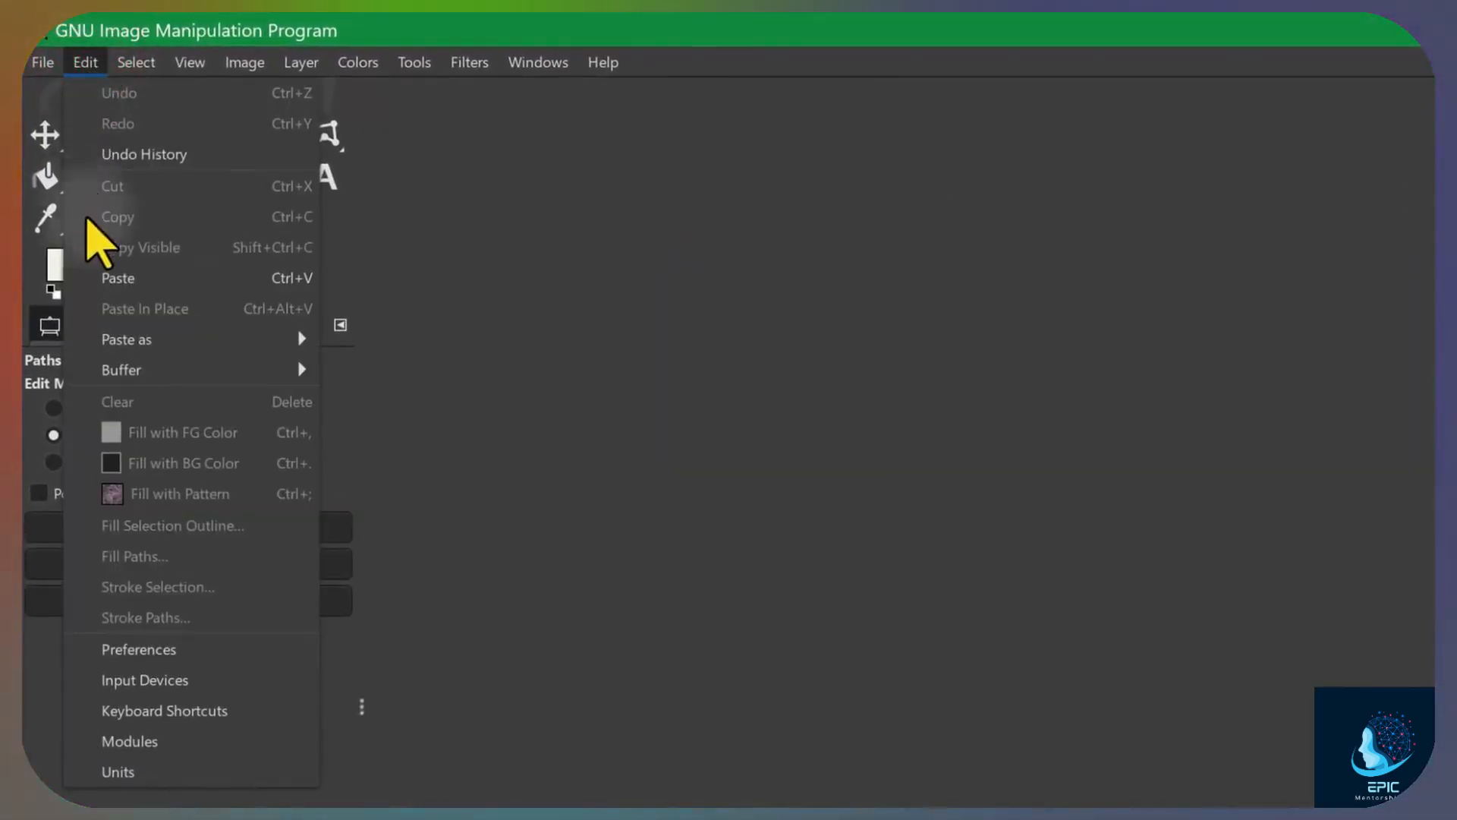
pyautogui.click(168, 653)
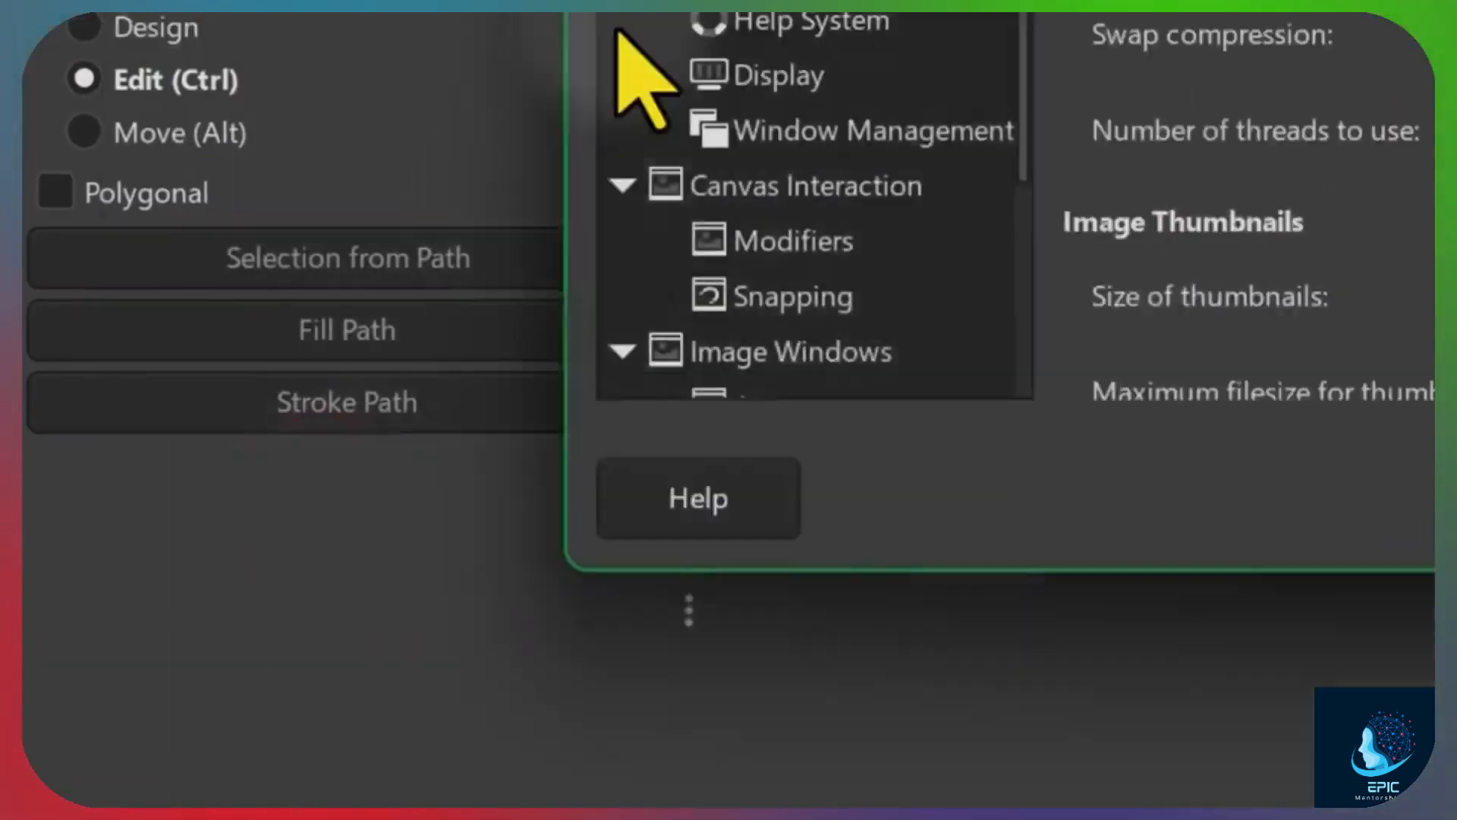
pyautogui.click(402, 288)
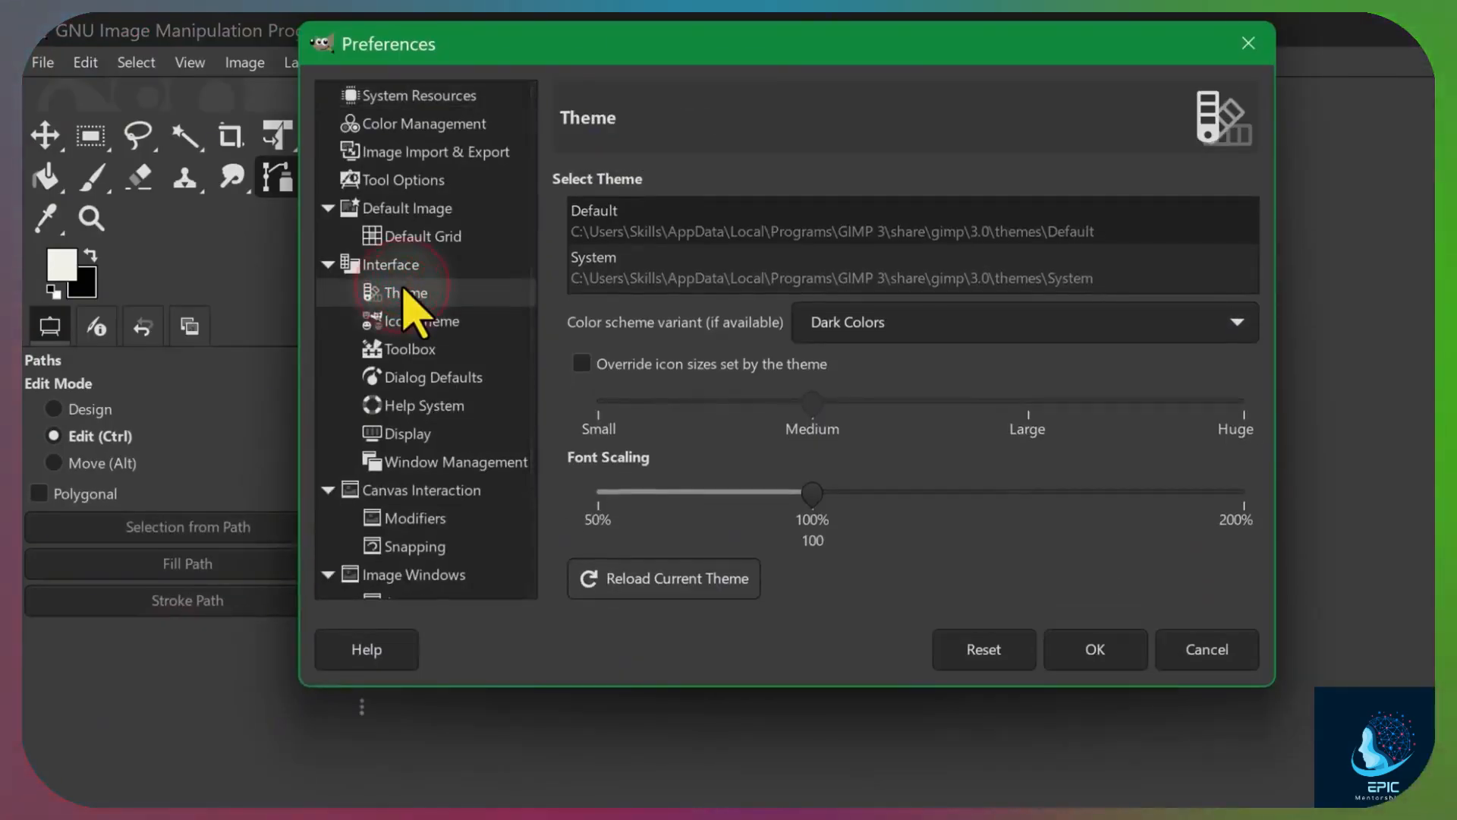
pyautogui.click(1023, 317)
pyautogui.click(1017, 261)
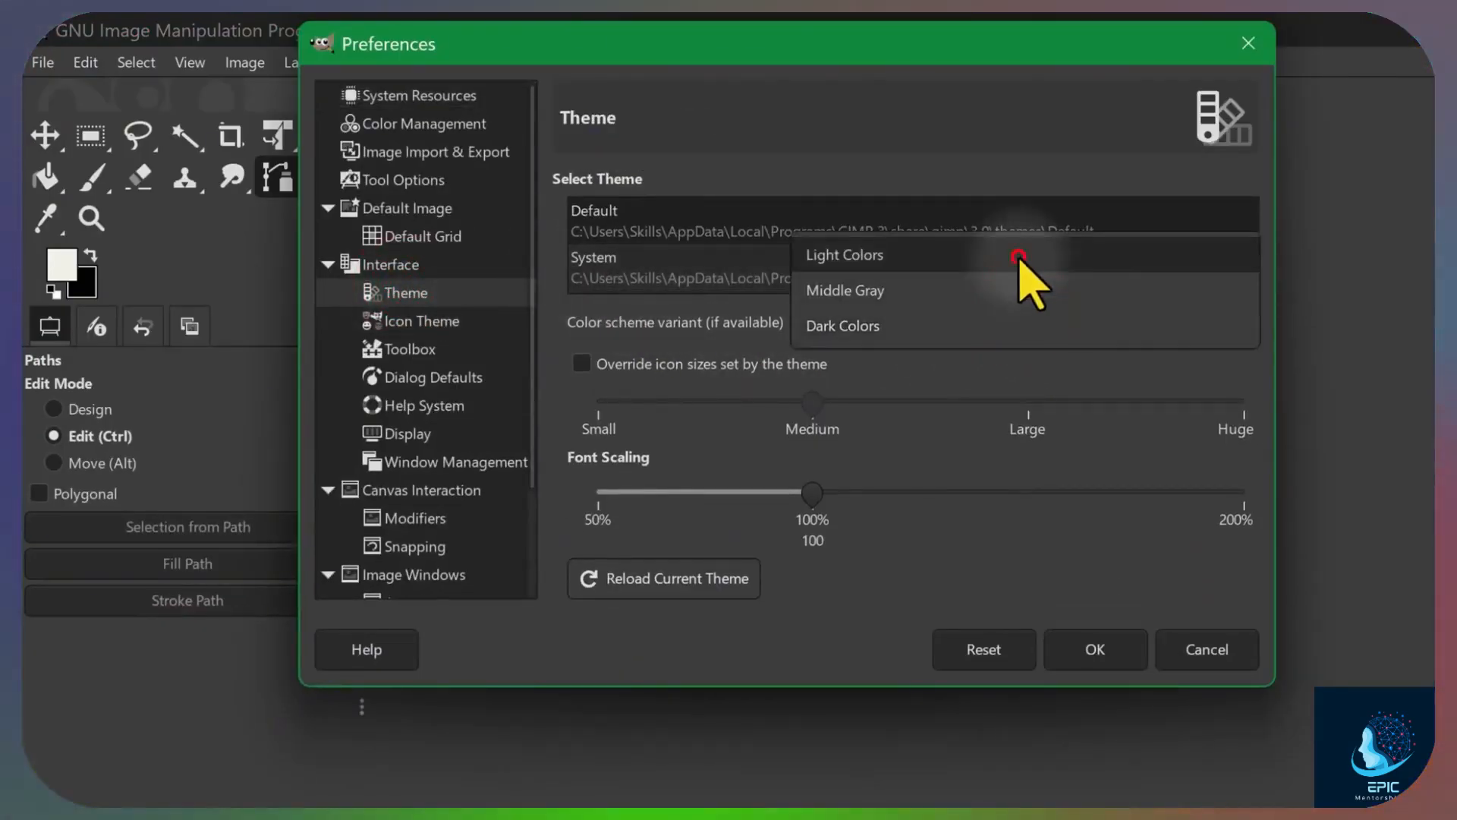
pyautogui.click(962, 323)
pyautogui.click(923, 397)
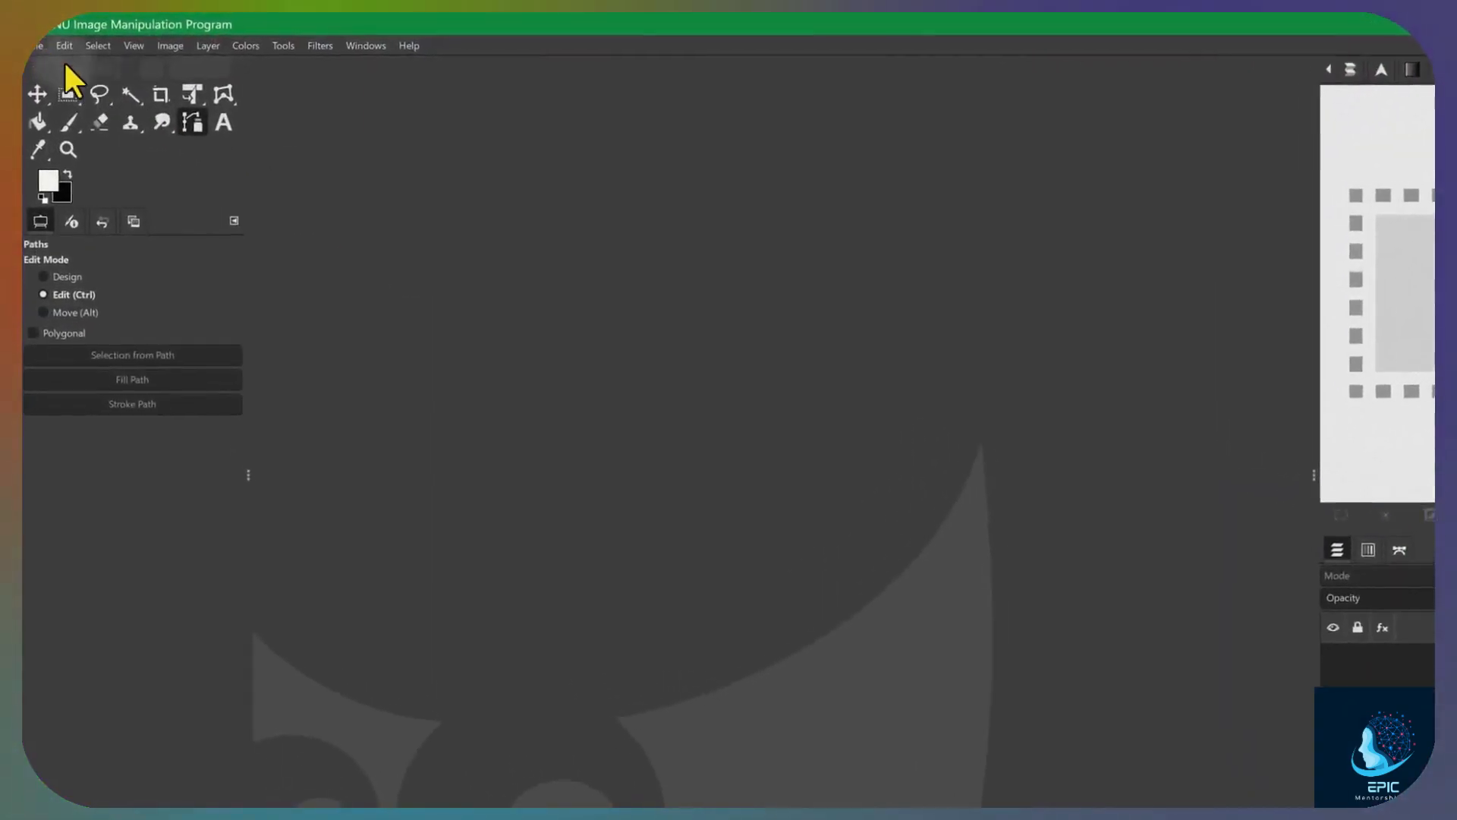
# Open the image IMG_20240912_165229.jpg from the GIMP3(1) folder
pyautogui.click(38, 45)
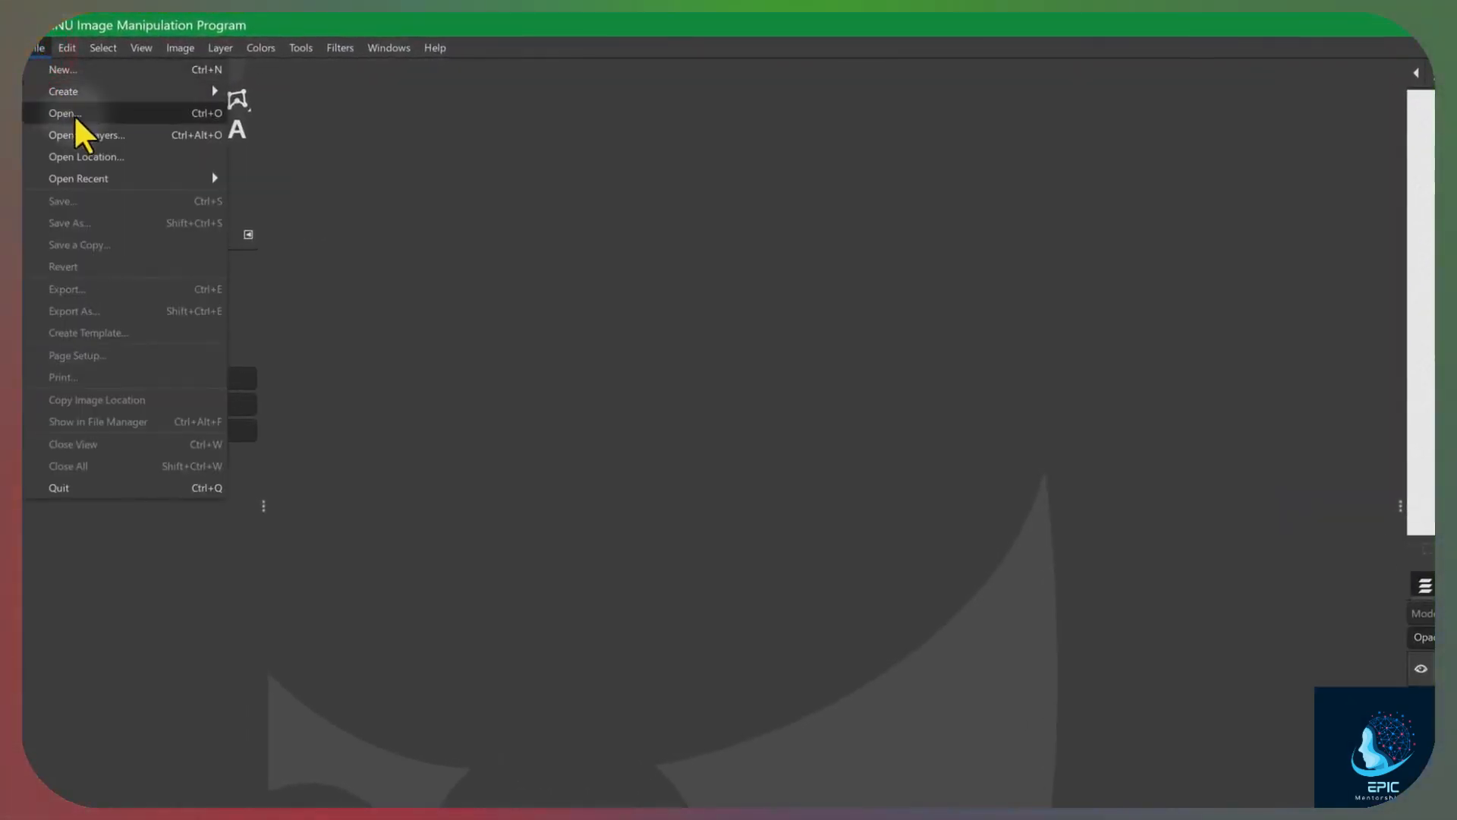
pyautogui.click(76, 118)
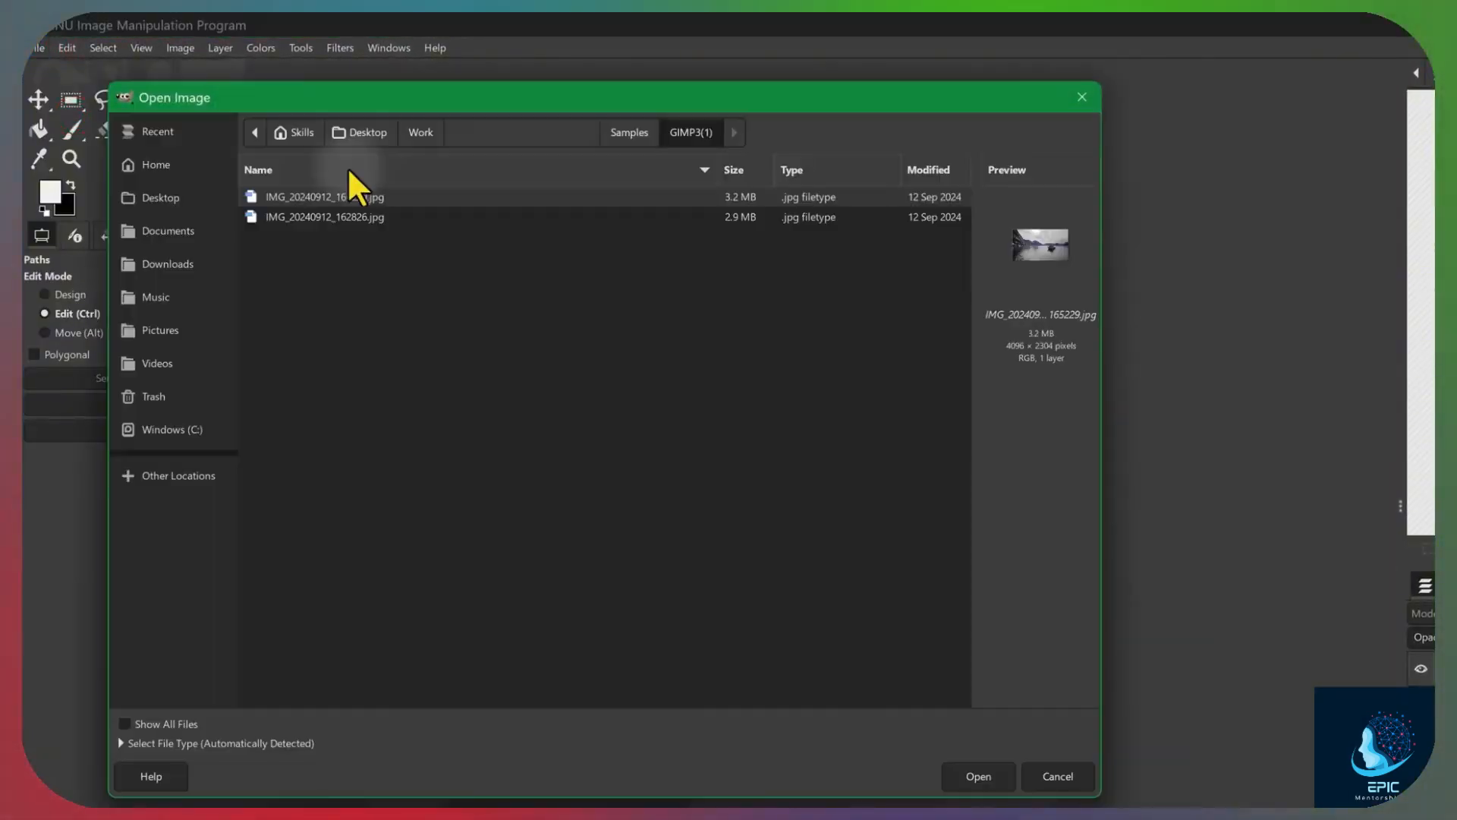
pyautogui.click(355, 197)
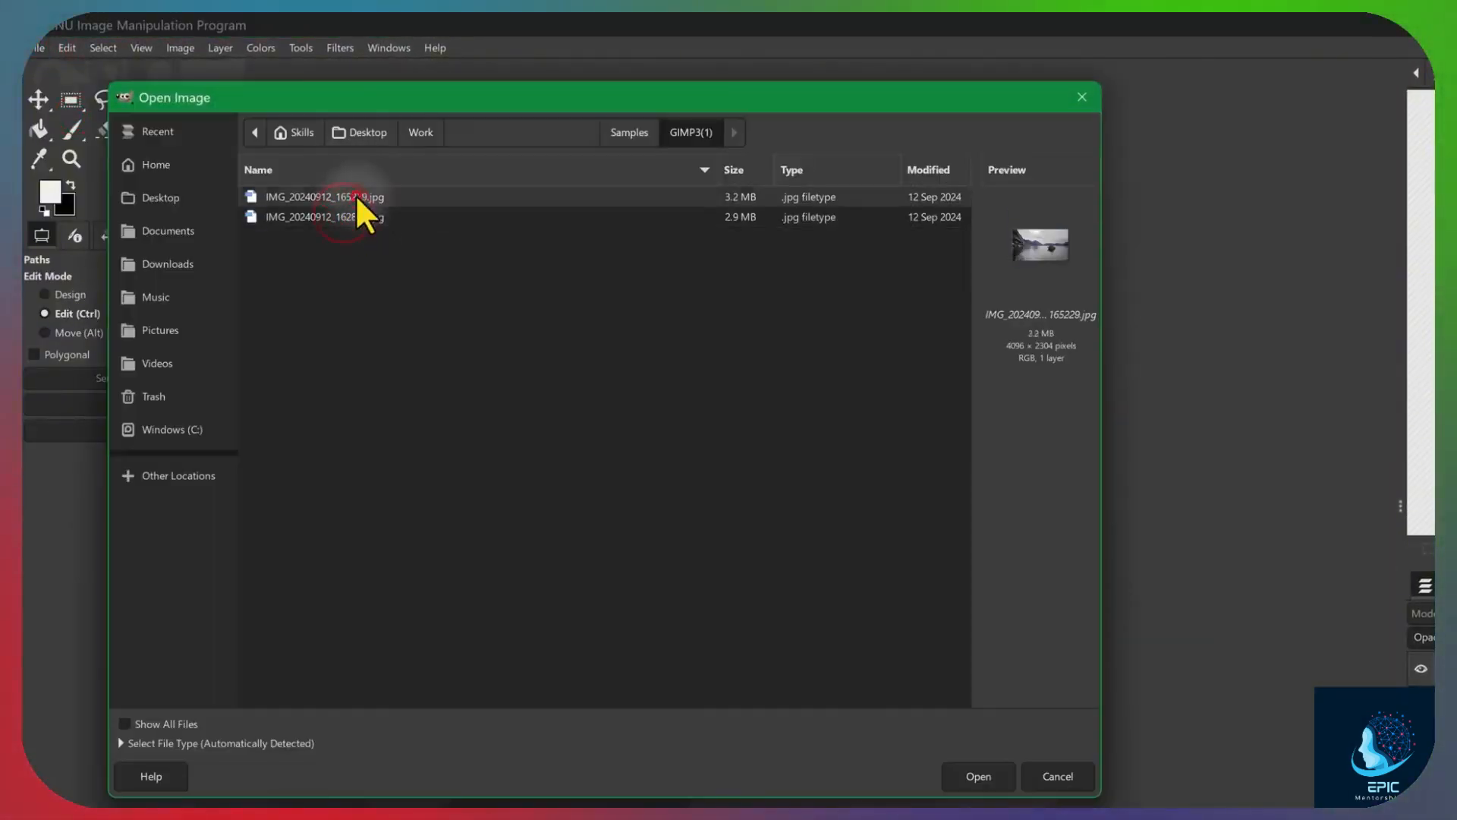
pyautogui.click(1002, 773)
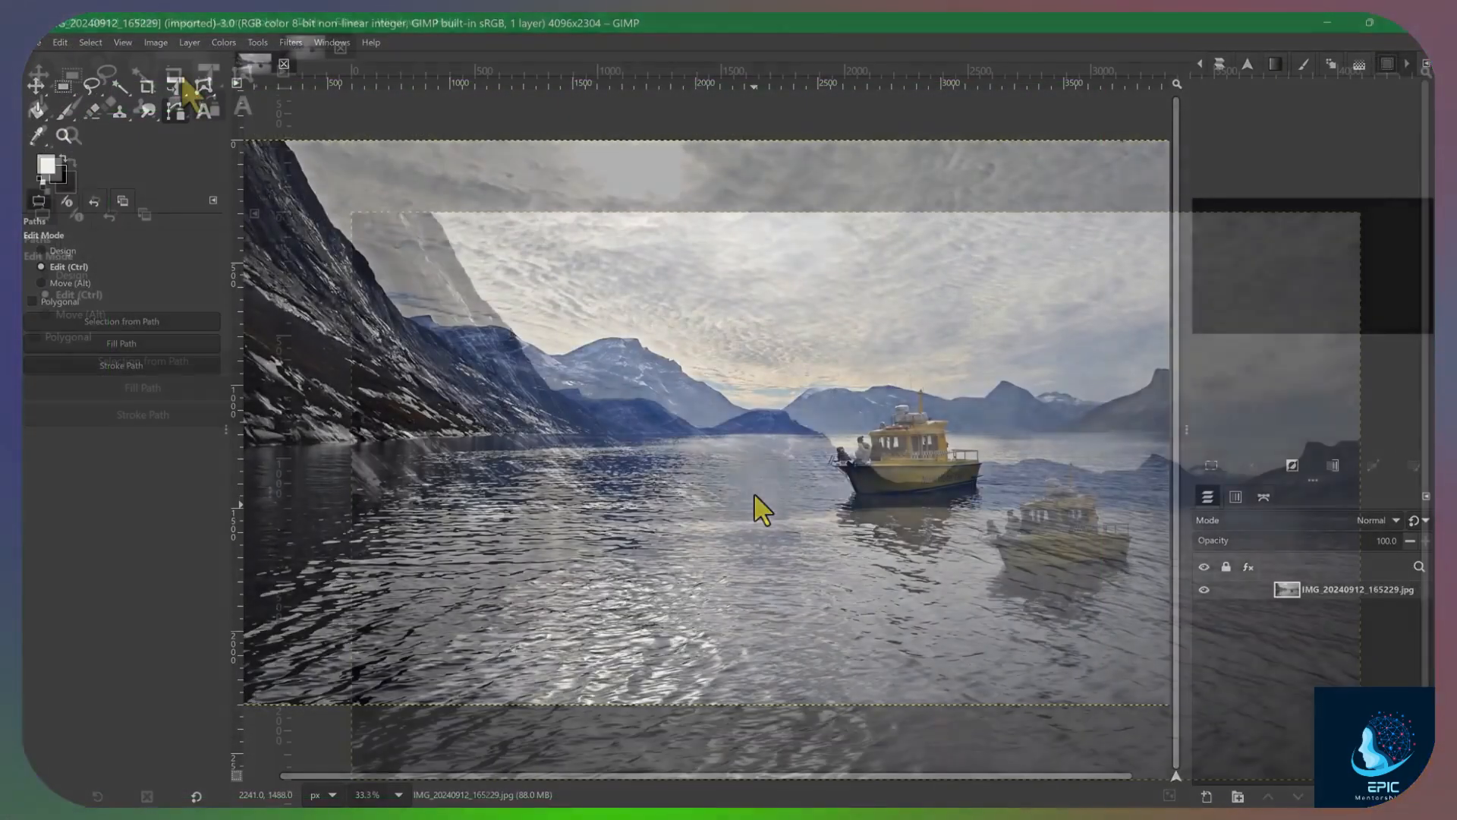
# Try cropping the photo to a region of about 2302 × 1357 px around the boat and distant mountains
pyautogui.click(176, 76)
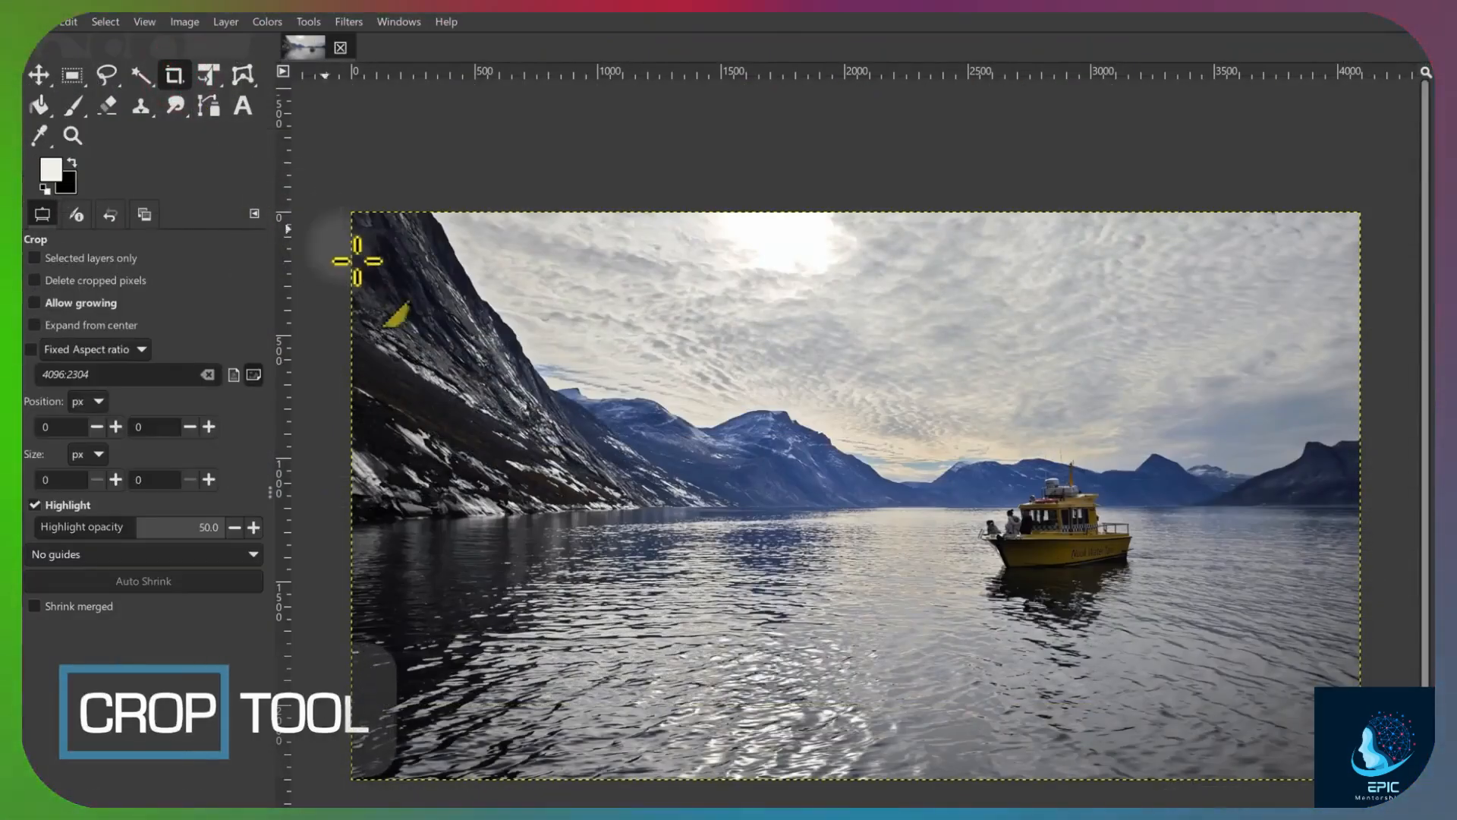
pyautogui.moveTo(623, 337); pyautogui.dragTo(791, 459)
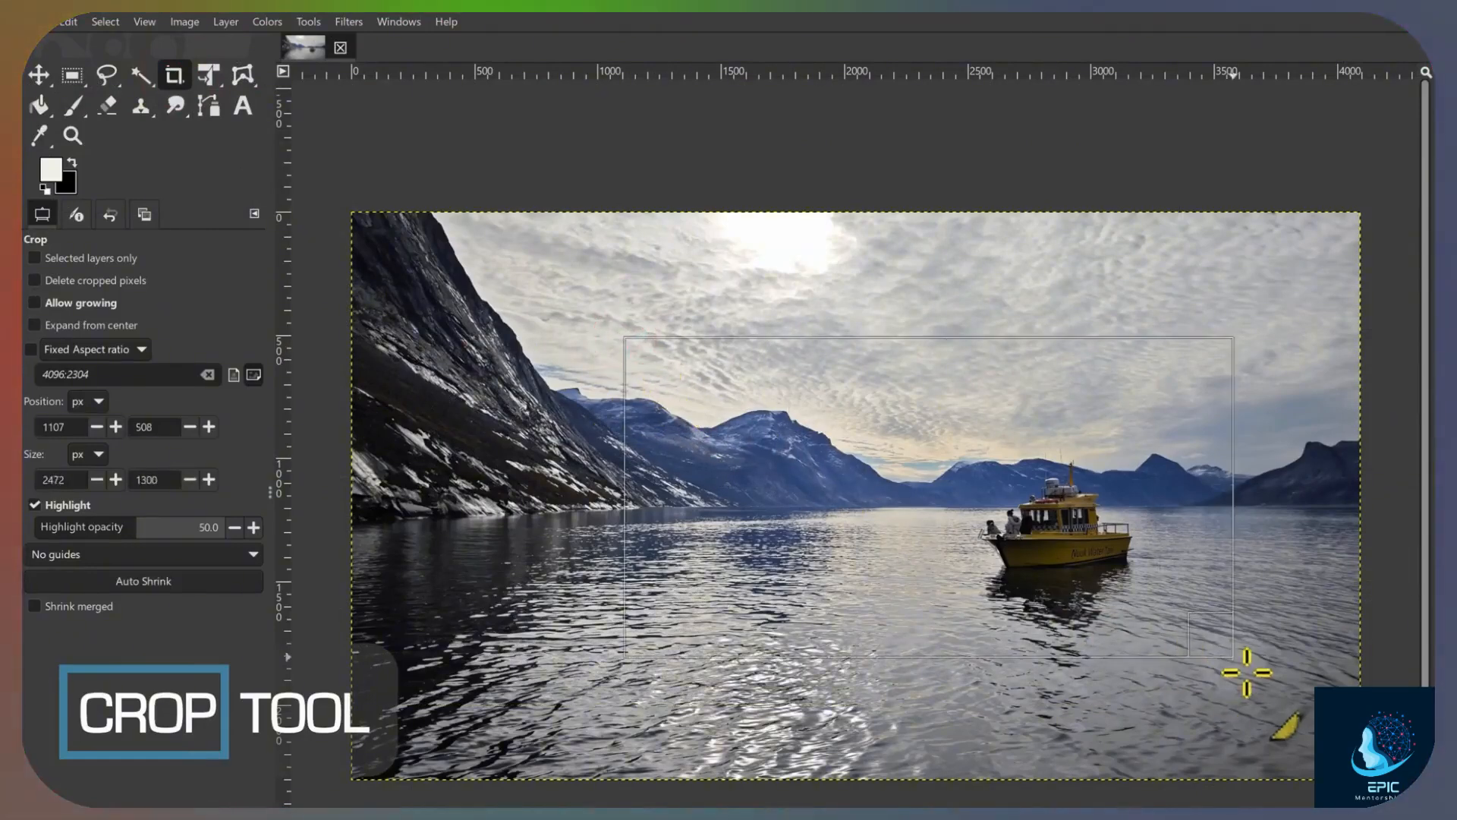
pyautogui.moveTo(1220, 677); pyautogui.dragTo(1219, 675)
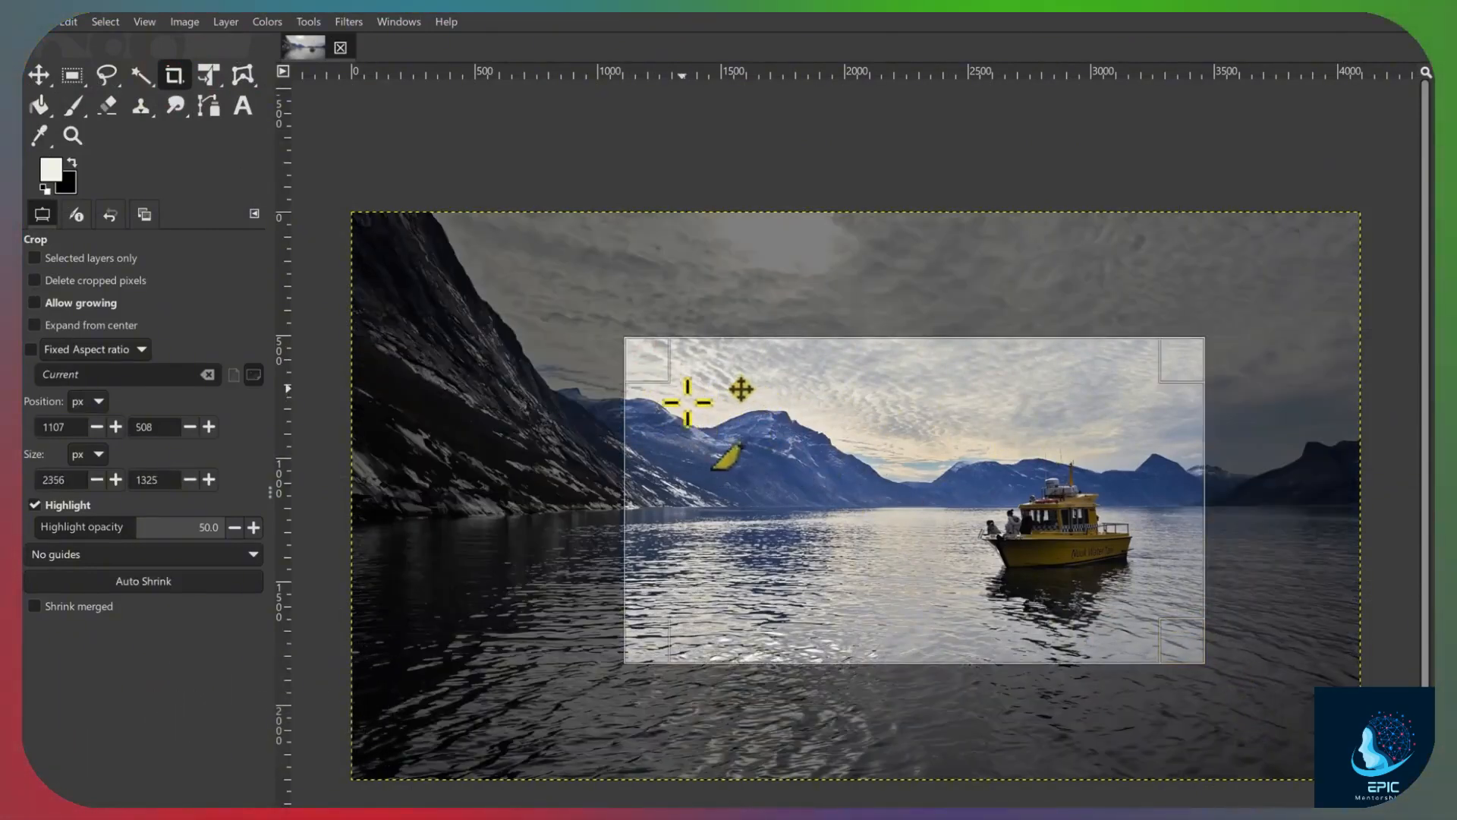
pyautogui.moveTo(668, 400)
pyautogui.mouseDown()
pyautogui.moveTo(740, 408)
pyautogui.moveTo(628, 341)
pyautogui.moveTo(682, 391)
pyautogui.mouseUp()
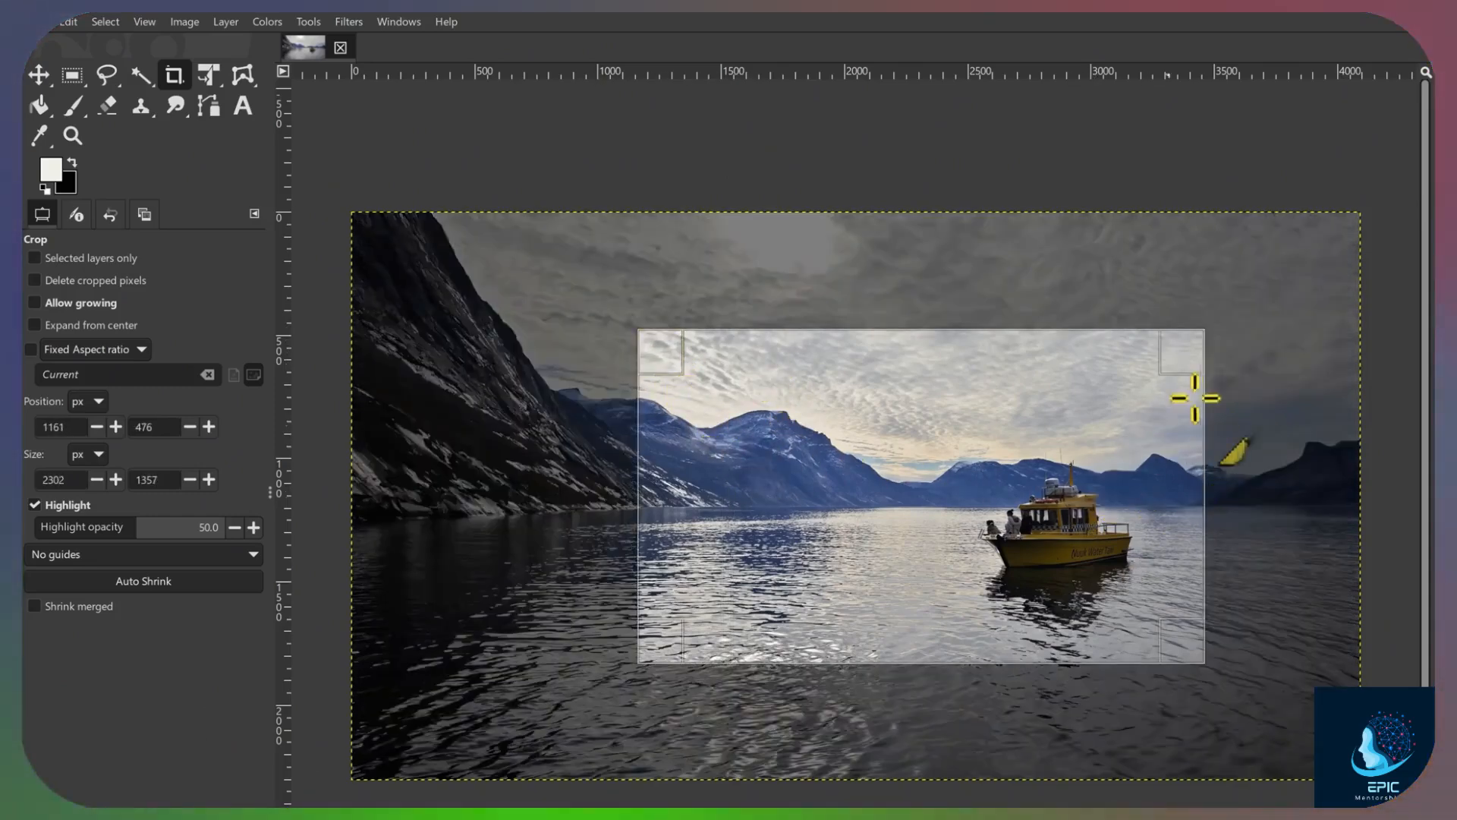
pyautogui.click(1181, 343)
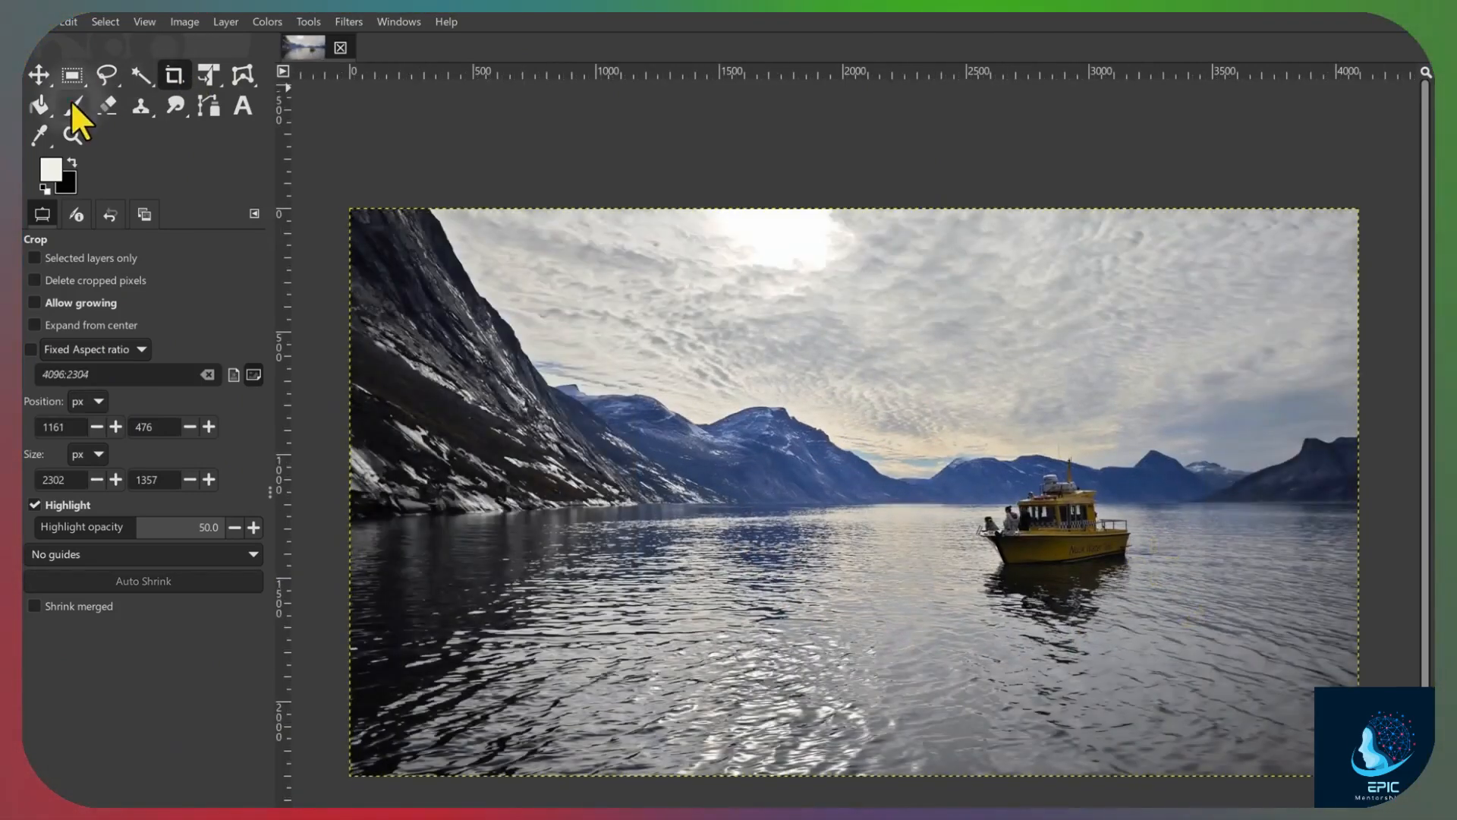
# Paint a freehand white zigzag with the Paintbrush from the sky down over the photo
pyautogui.click(71, 102)
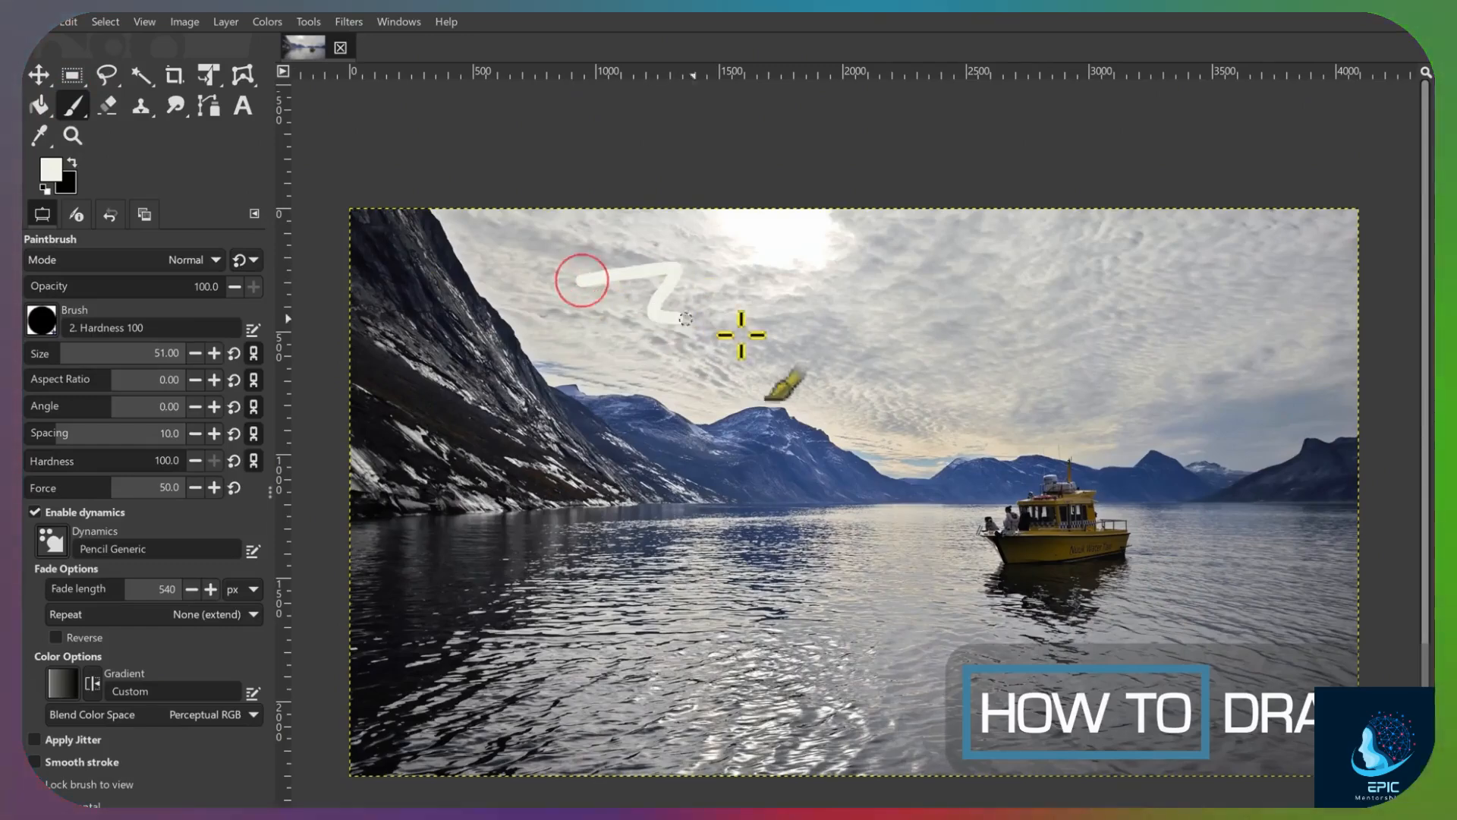
pyautogui.moveTo(685, 319)
pyautogui.mouseDown()
pyautogui.moveTo(702, 527)
pyautogui.moveTo(774, 660)
pyautogui.mouseUp()
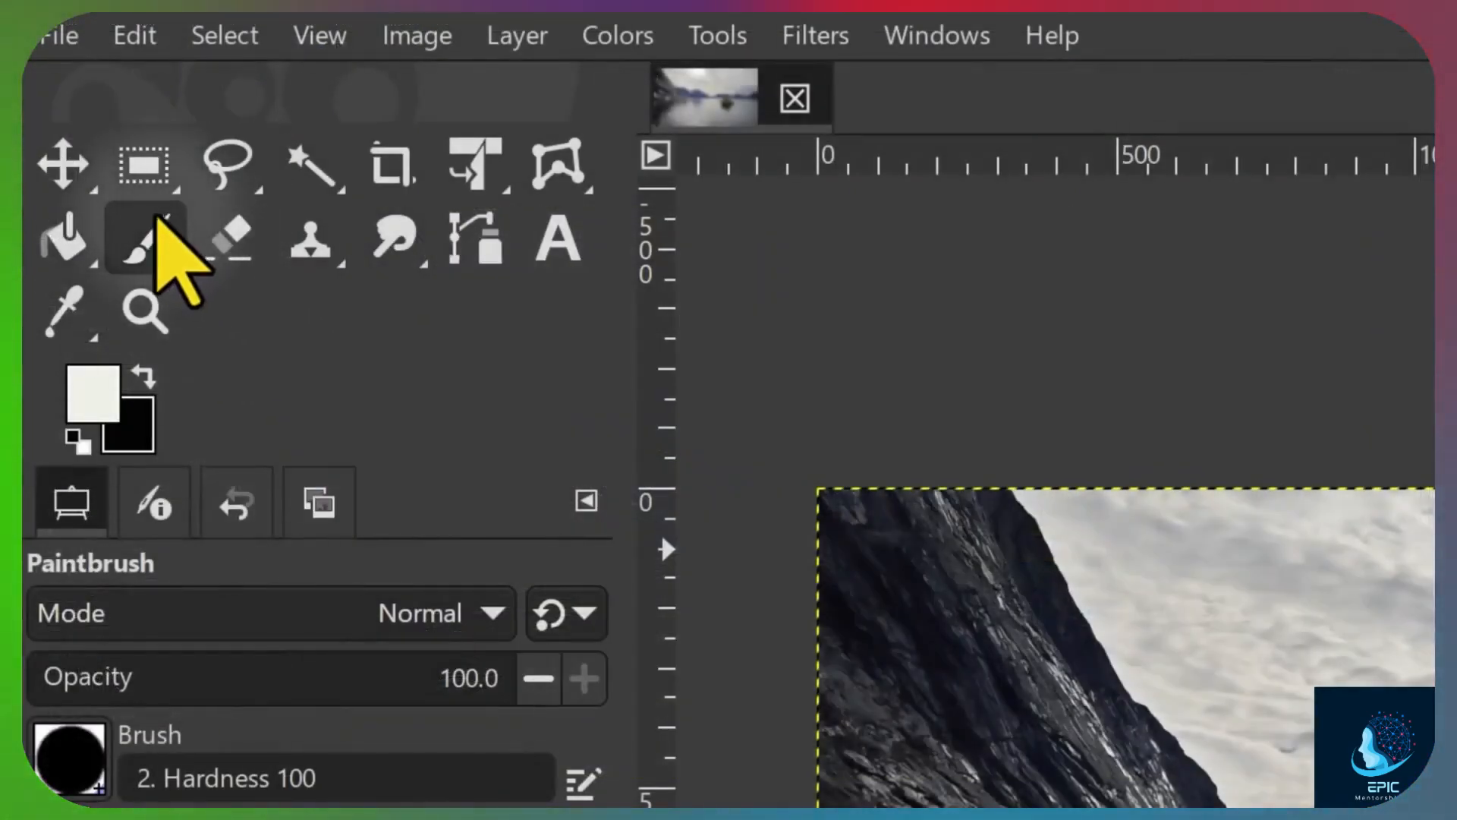
pyautogui.click(75, 102)
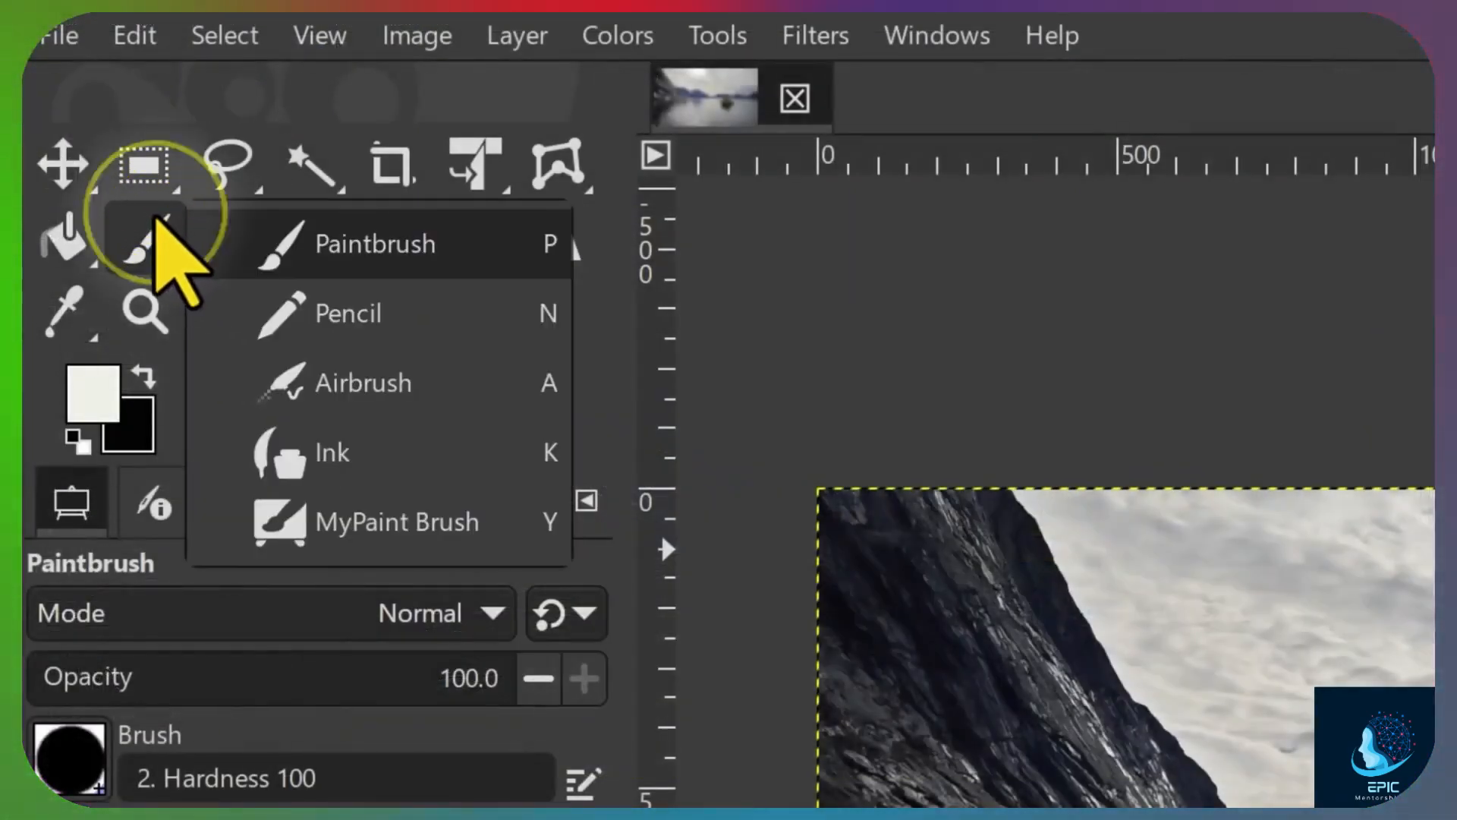
pyautogui.click(148, 235)
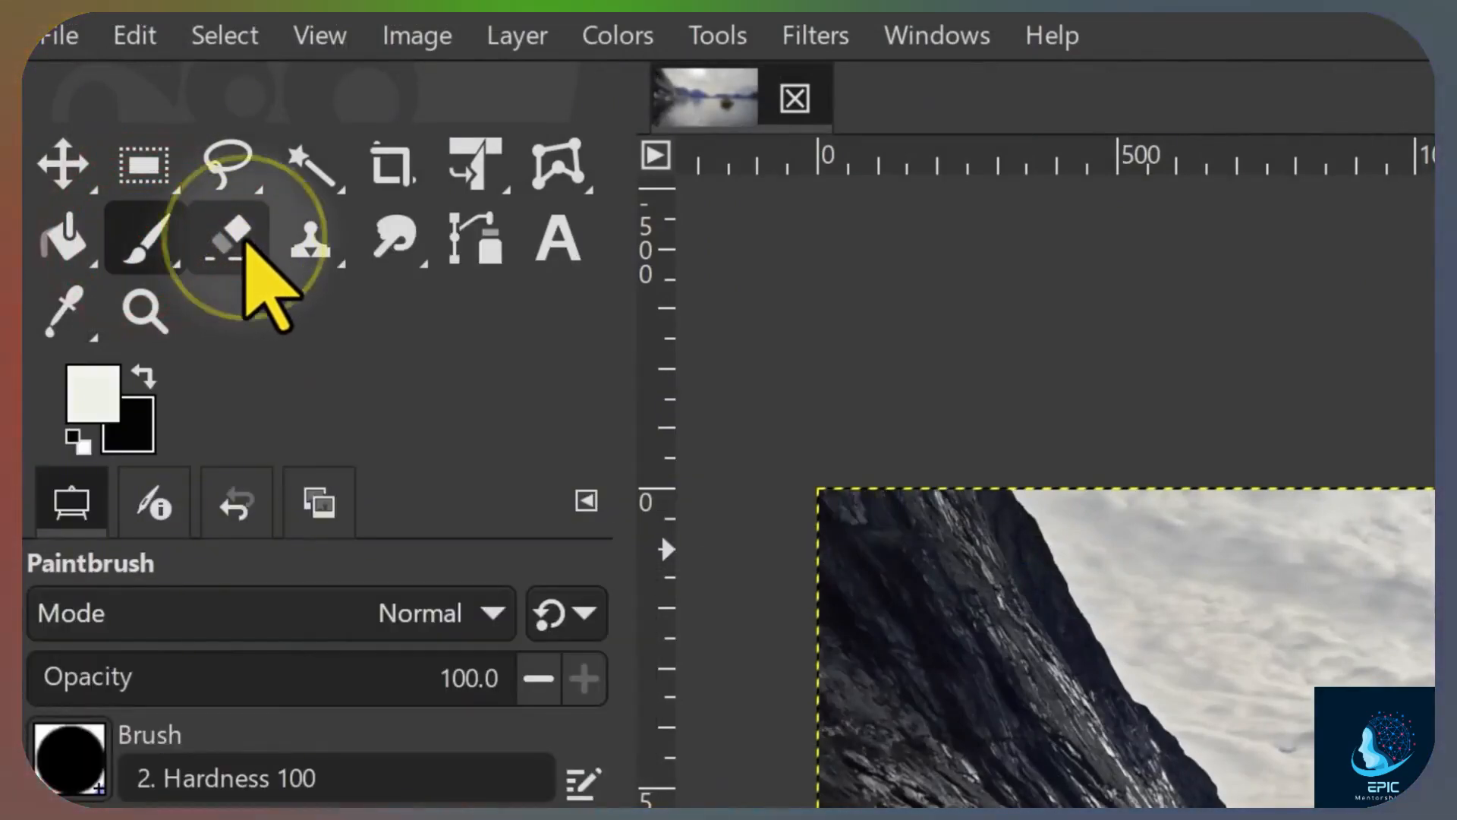
pyautogui.click(334, 257)
pyautogui.click(315, 268)
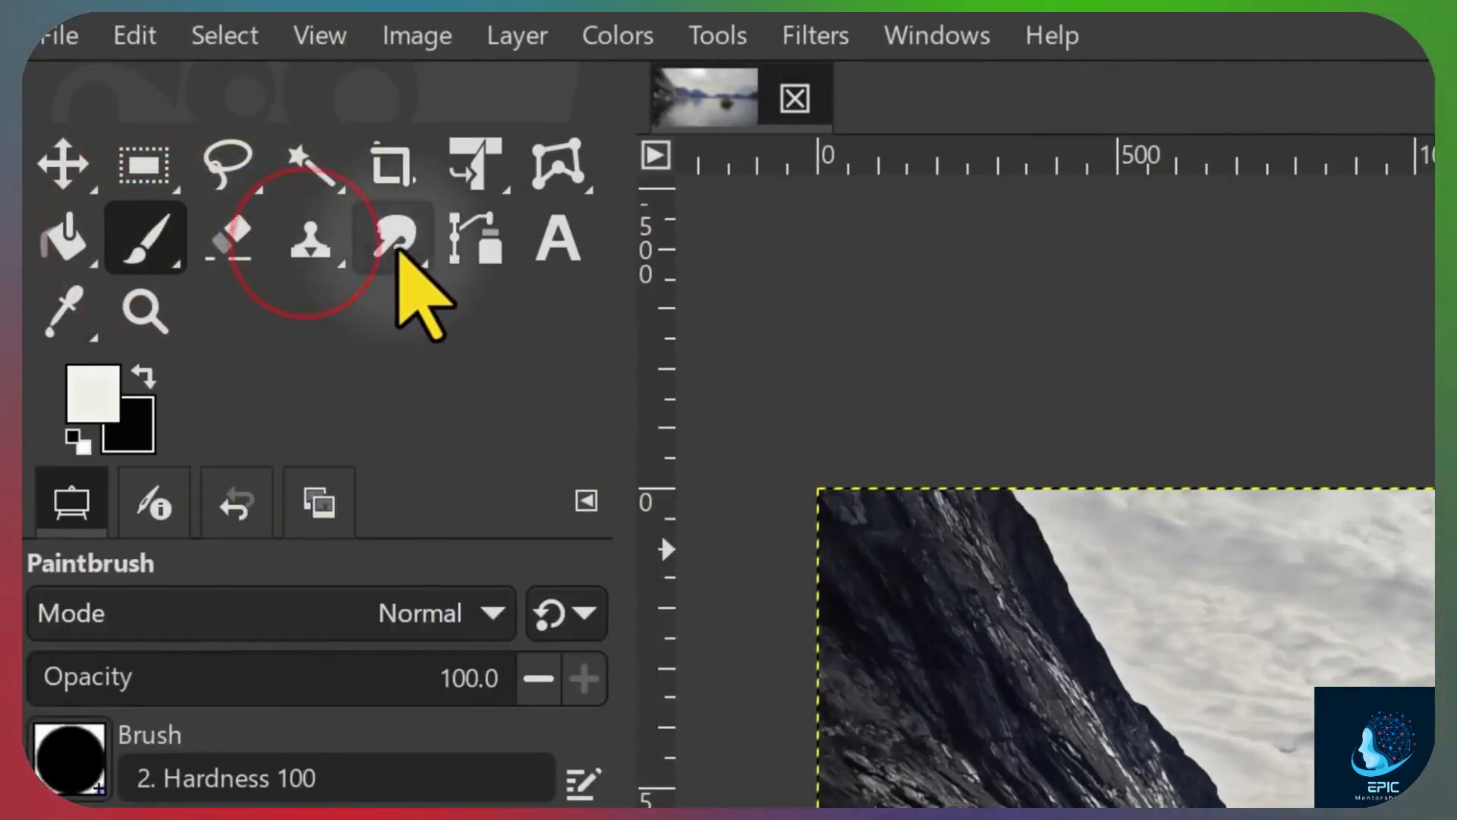
pyautogui.click(399, 250)
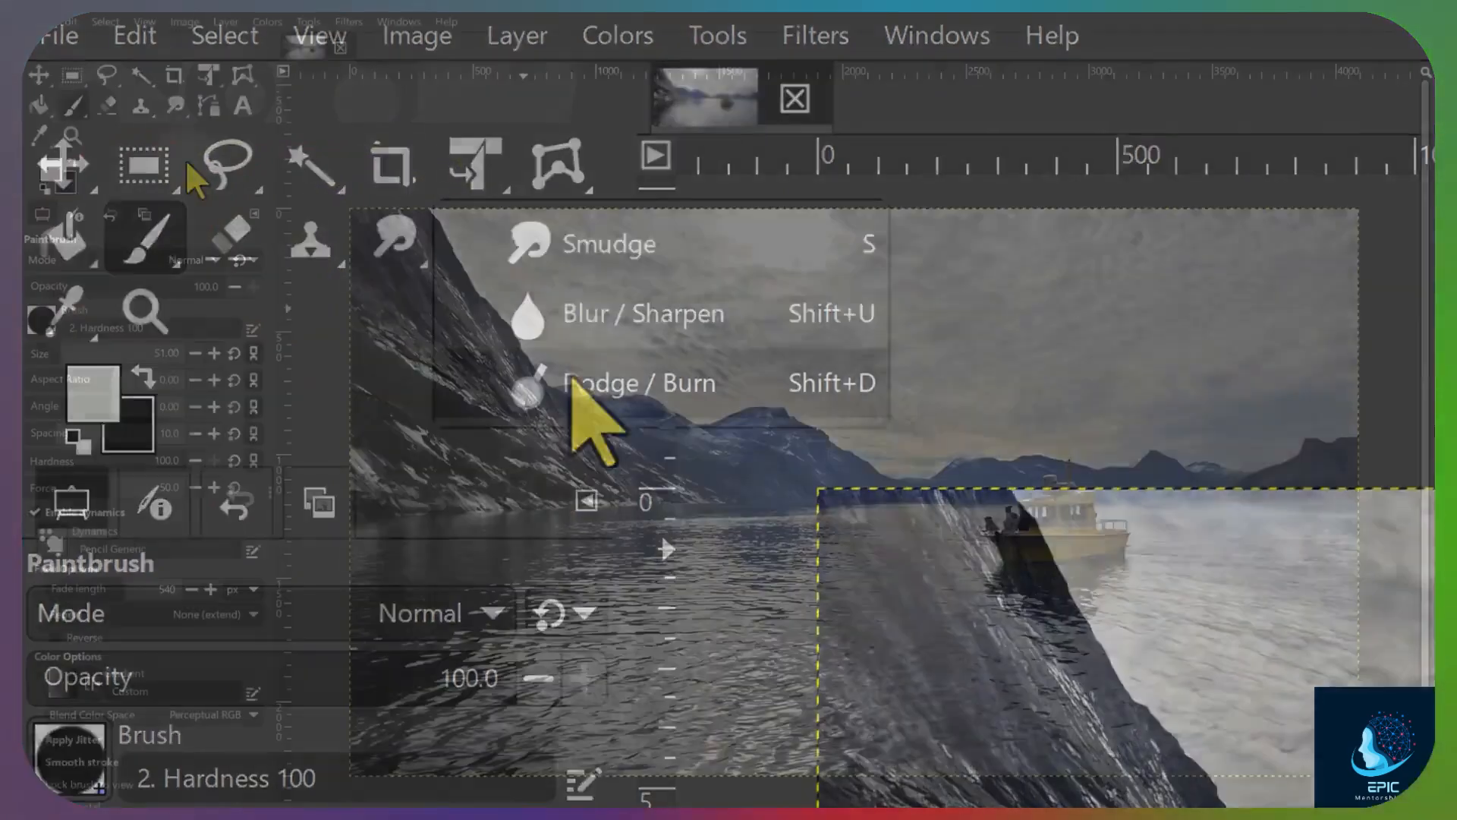
# Draw a freehand white wavy stroke on the dark mountainside with the Pencil tool
pyautogui.click(74, 105)
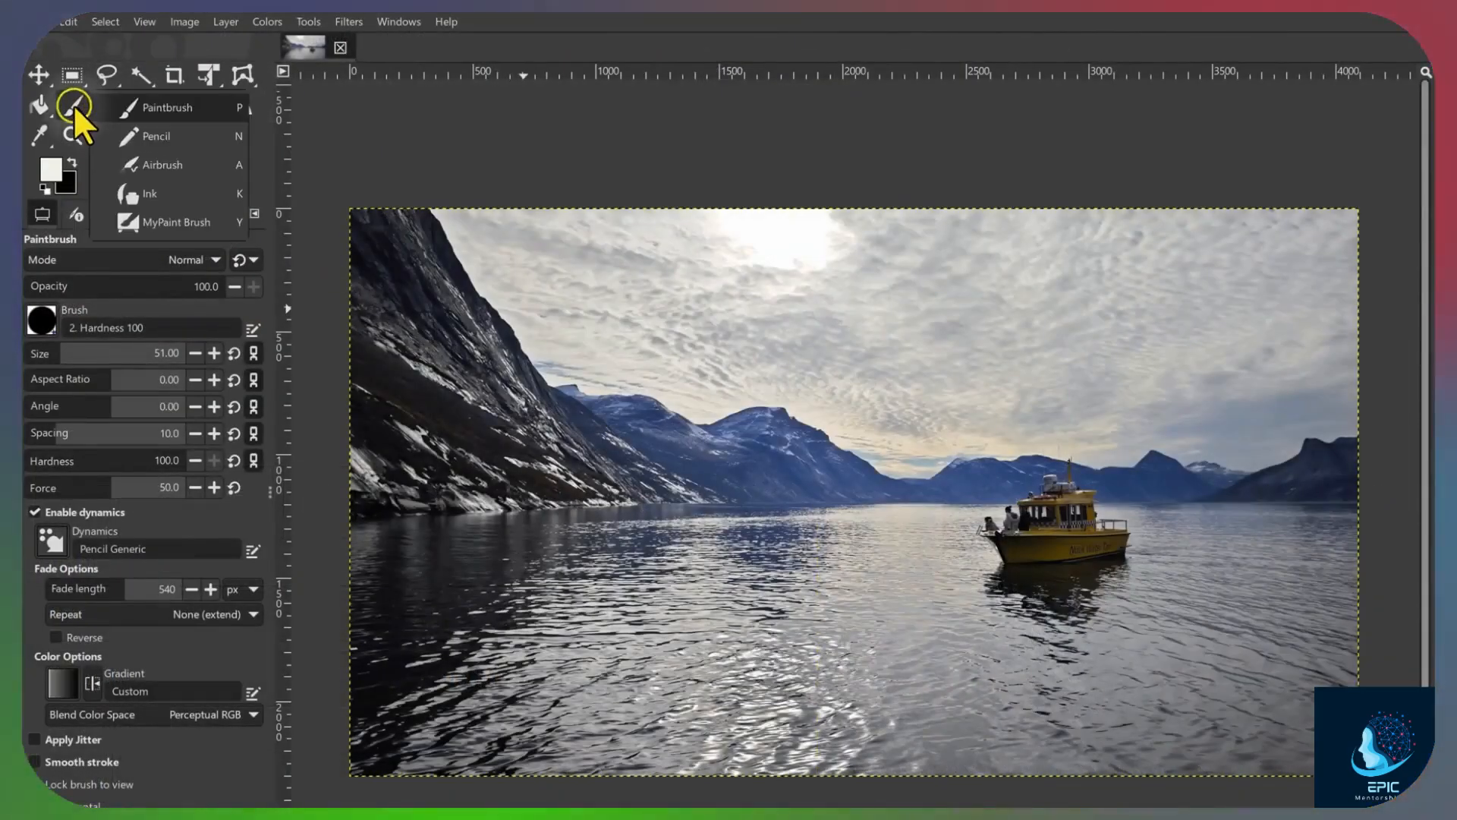
pyautogui.click(152, 136)
pyautogui.keyDown('ctrl'); pyautogui.scroll(2, 364, 349); pyautogui.keyUp('ctrl')
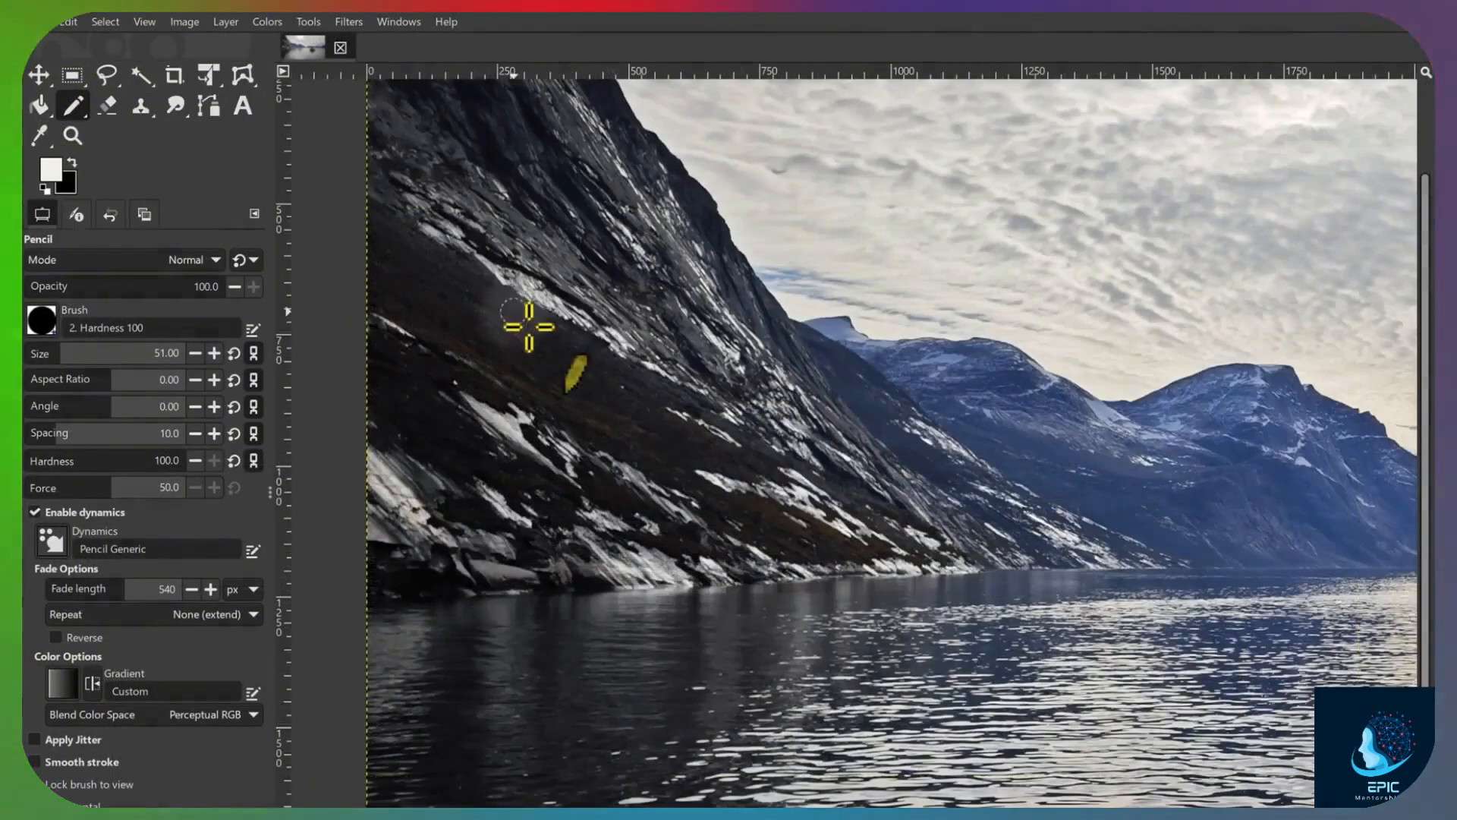
pyautogui.moveTo(512, 313)
pyautogui.mouseDown()
pyautogui.moveTo(503, 349)
pyautogui.moveTo(641, 415)
pyautogui.mouseUp()
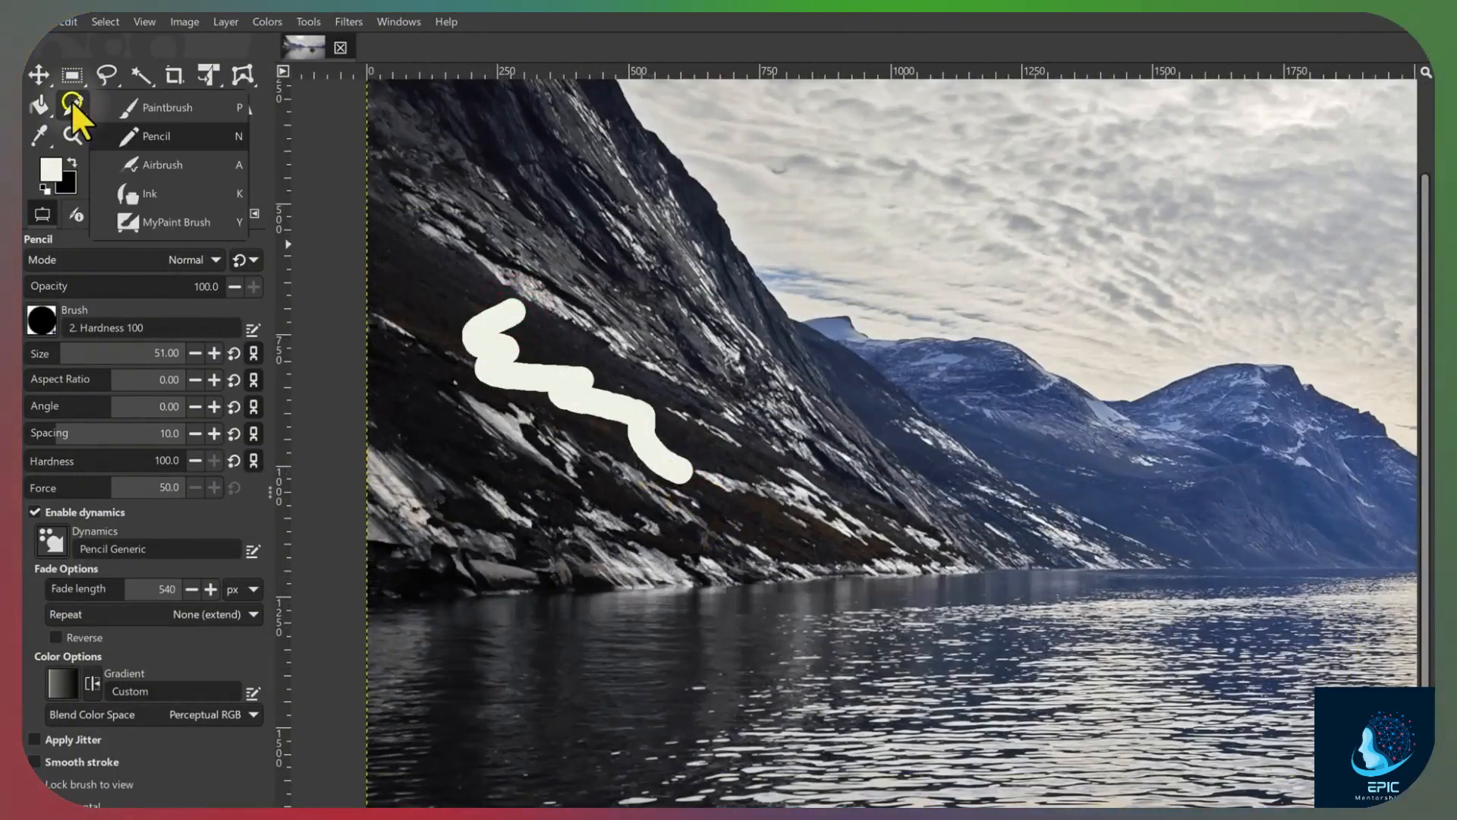
# Spray a freehand white zigzag with the Airbrush below the pencil stroke, down to the shoreline
pyautogui.click(162, 164)
pyautogui.moveTo(419, 438); pyautogui.dragTo(584, 495)
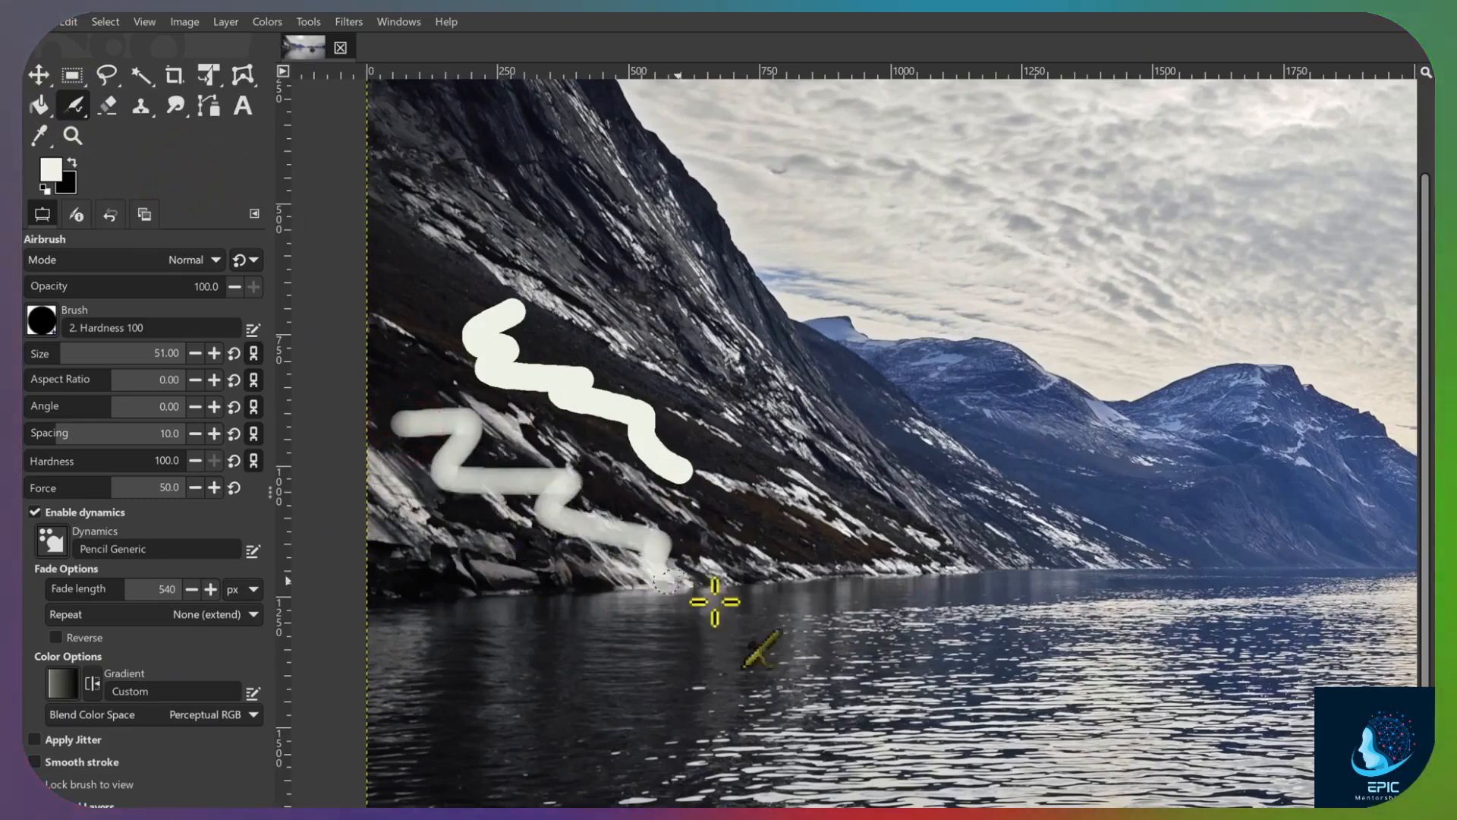
pyautogui.moveTo(714, 601); pyautogui.dragTo(729, 592)
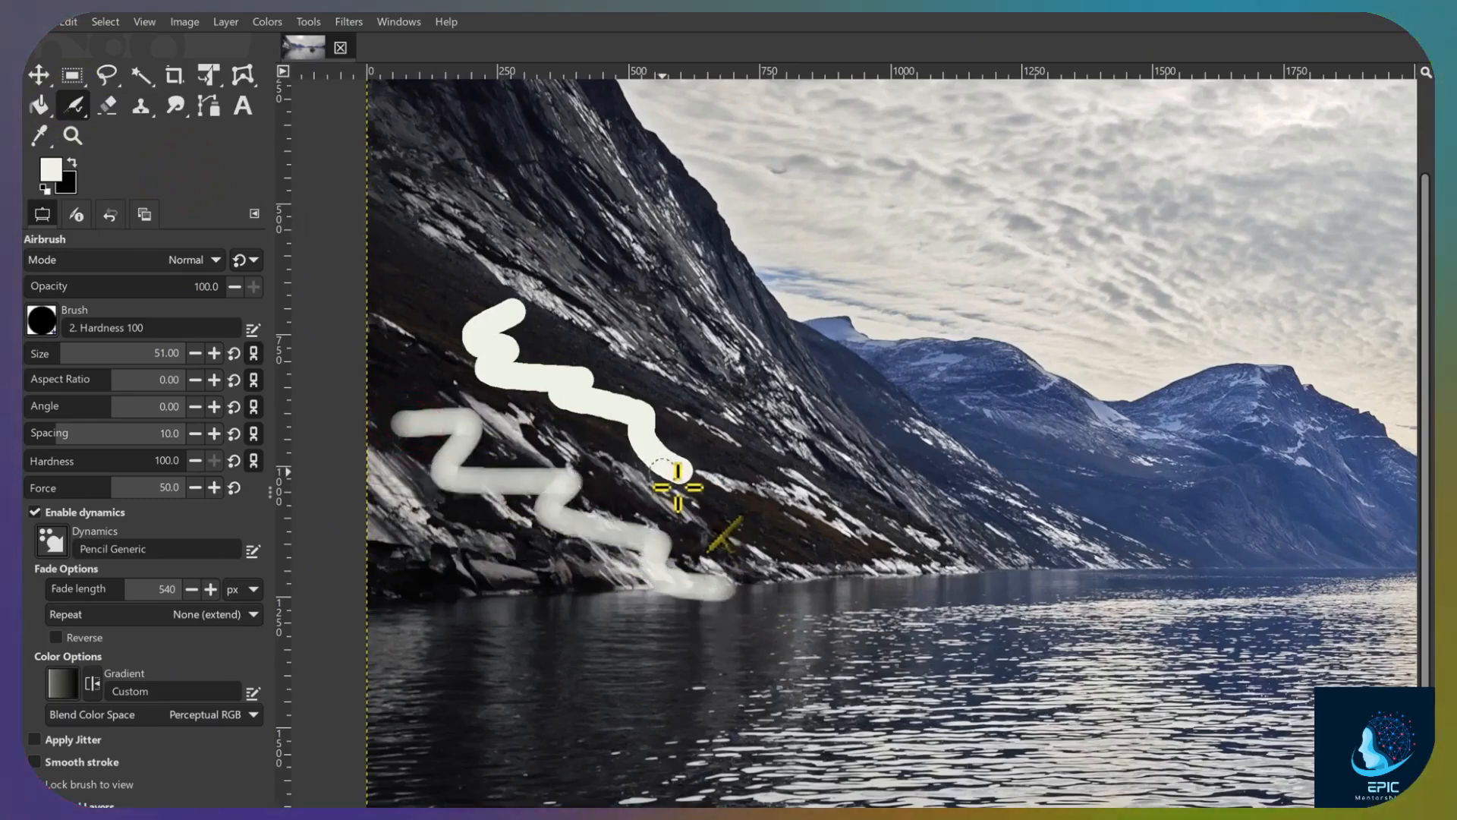
# Paint a freehand white zigzag with the Paintbrush below the airbrush stroke, running from the shore over the water
pyautogui.click(70, 108)
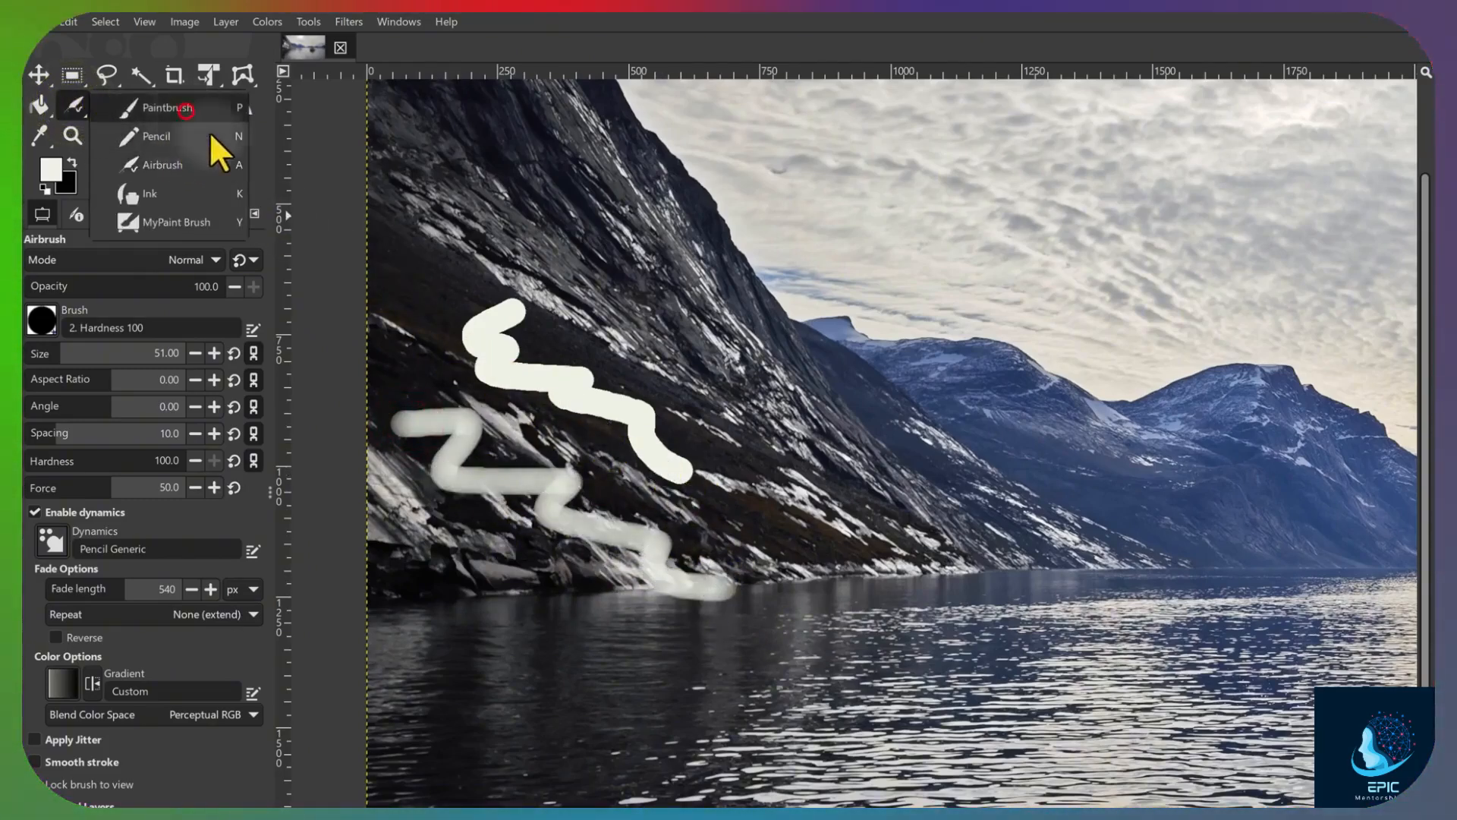
pyautogui.click(186, 108)
pyautogui.moveTo(391, 531)
pyautogui.mouseDown()
pyautogui.moveTo(472, 546)
pyautogui.moveTo(558, 629)
pyautogui.mouseUp()
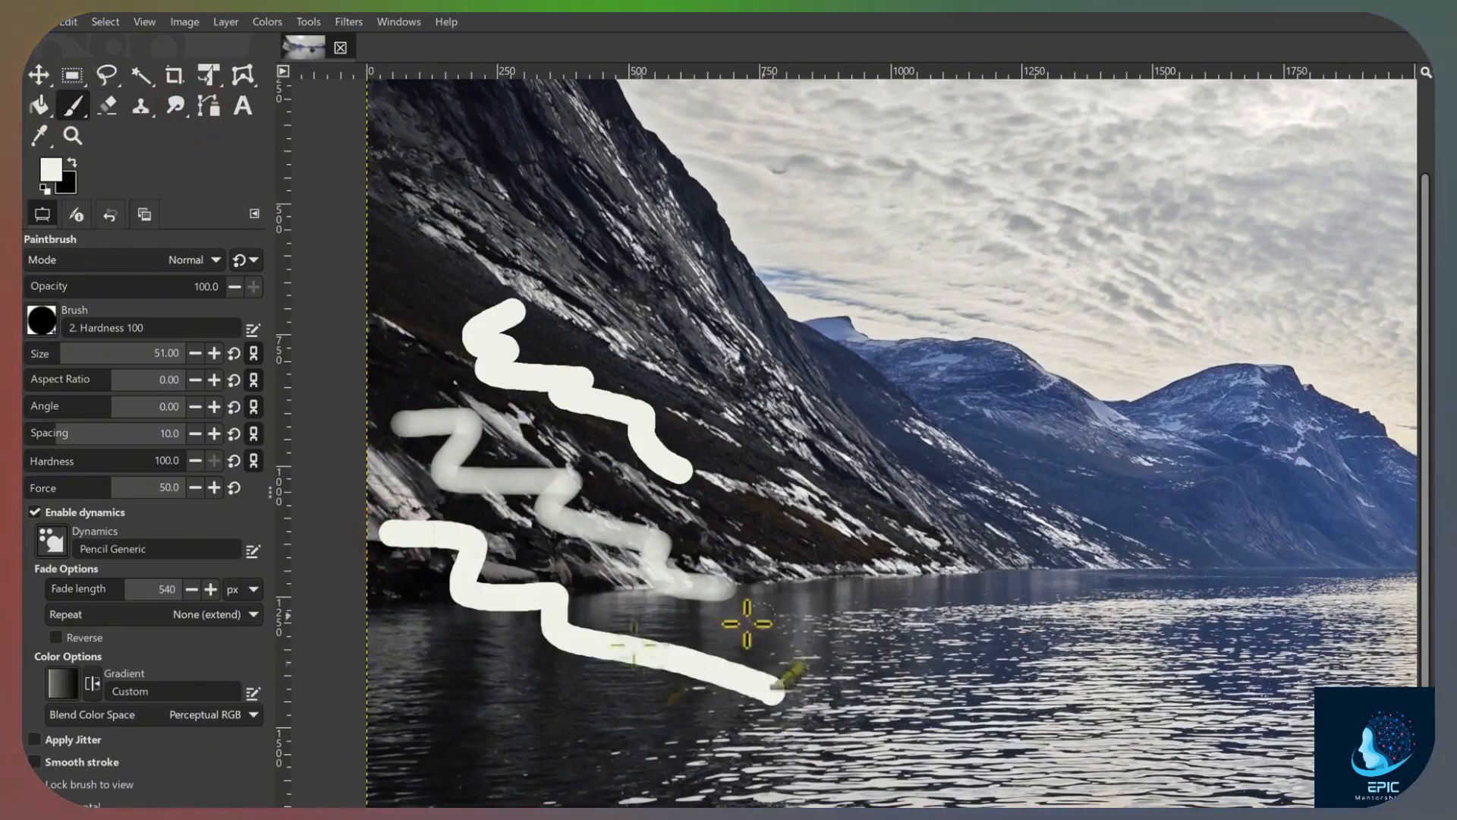
# Undo the pencil, airbrush and paintbrush strokes on the photo
pyautogui.hotkey('ctrl', 'z')
pyautogui.hotkey('ctrl', 'z')
pyautogui.hotkey('ctrl', 'z')
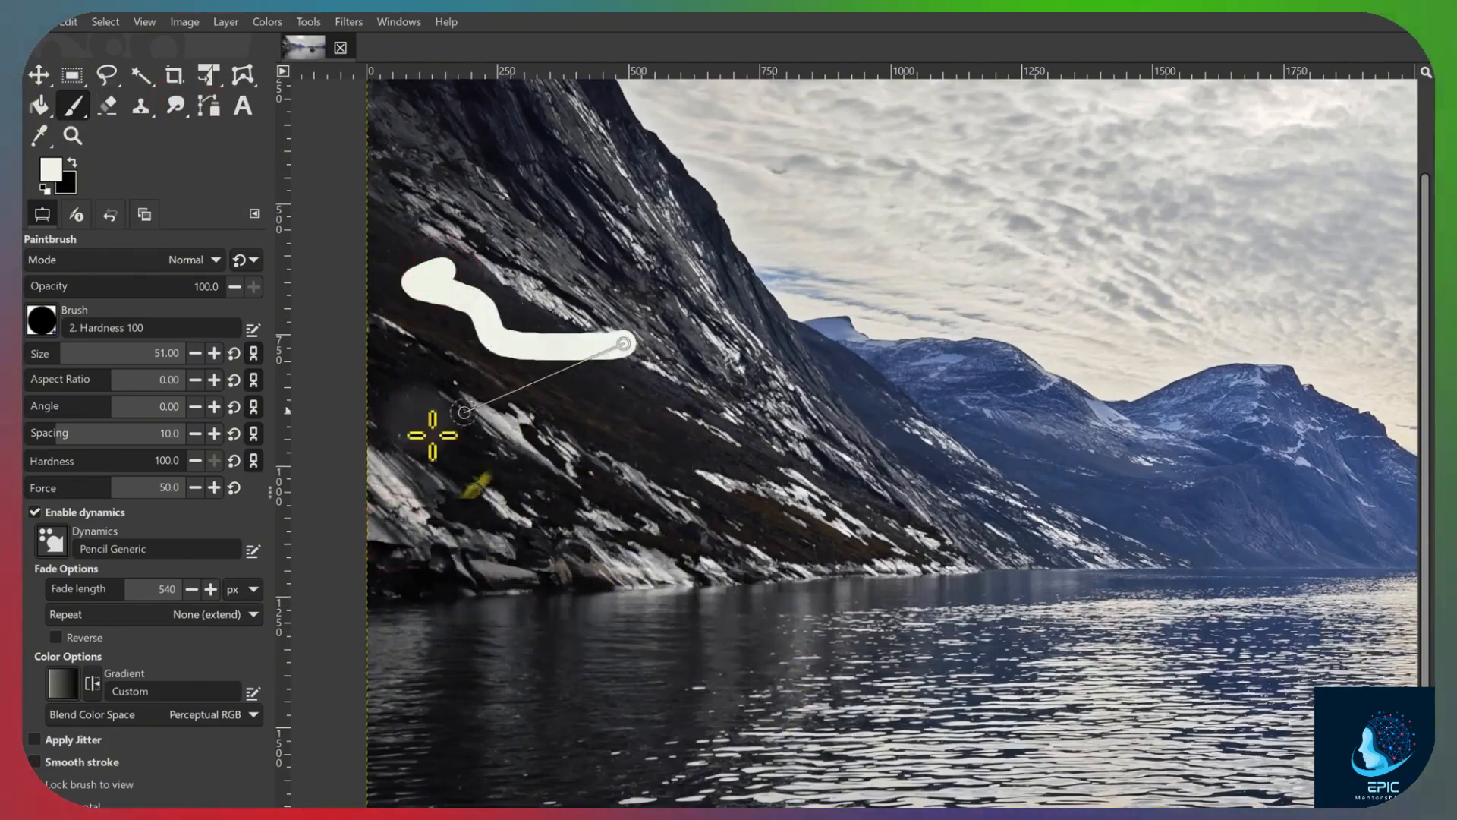
# Extend the white Paintbrush stroke with straight connected segments zigzagging down the dark mountainside
pyautogui.keyDown('shift'); pyautogui.click(423, 426); pyautogui.keyUp('shift')
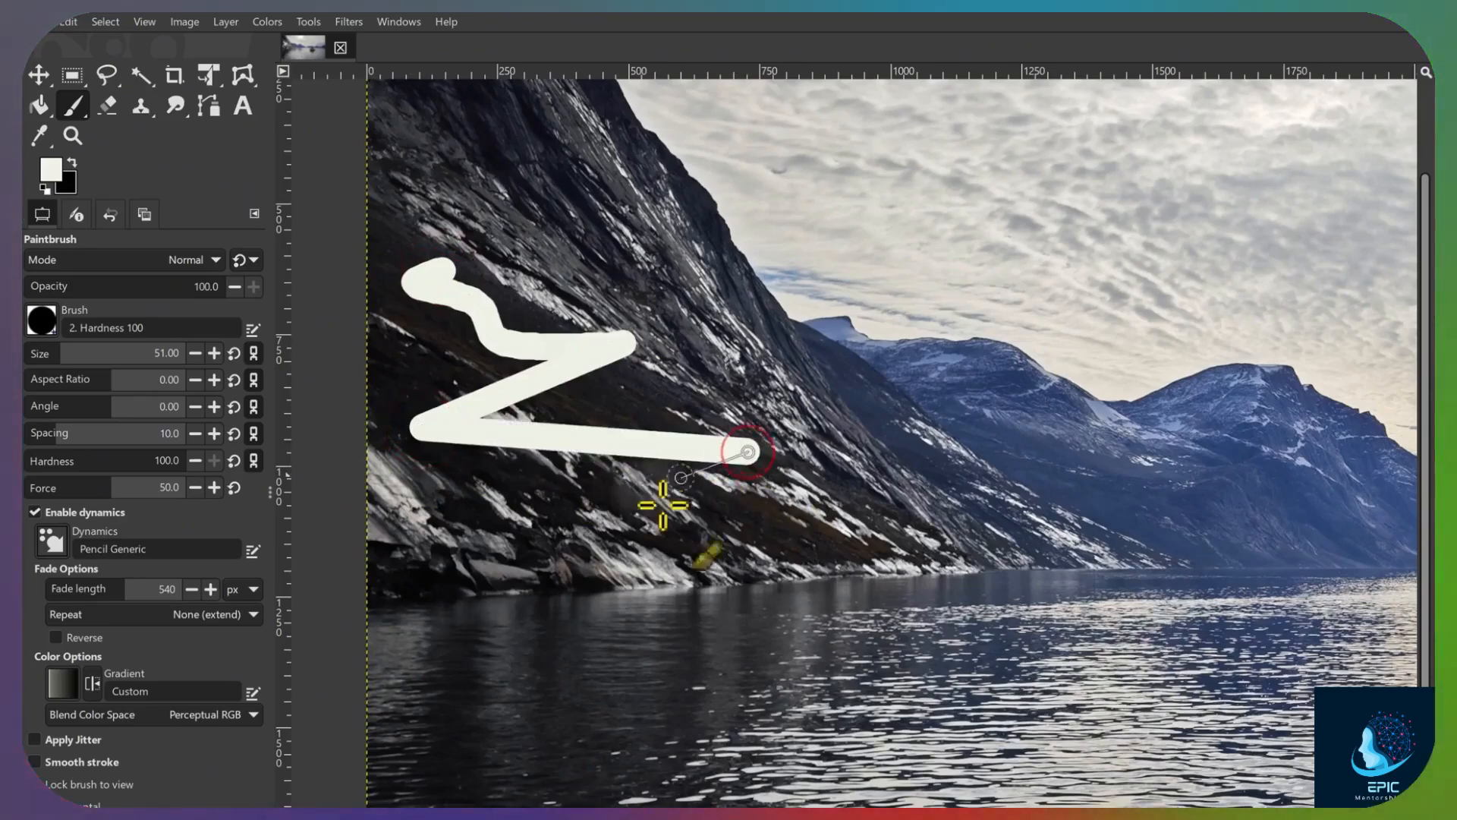
pyautogui.keyDown('shift'); pyautogui.click(438, 536); pyautogui.keyUp('shift')
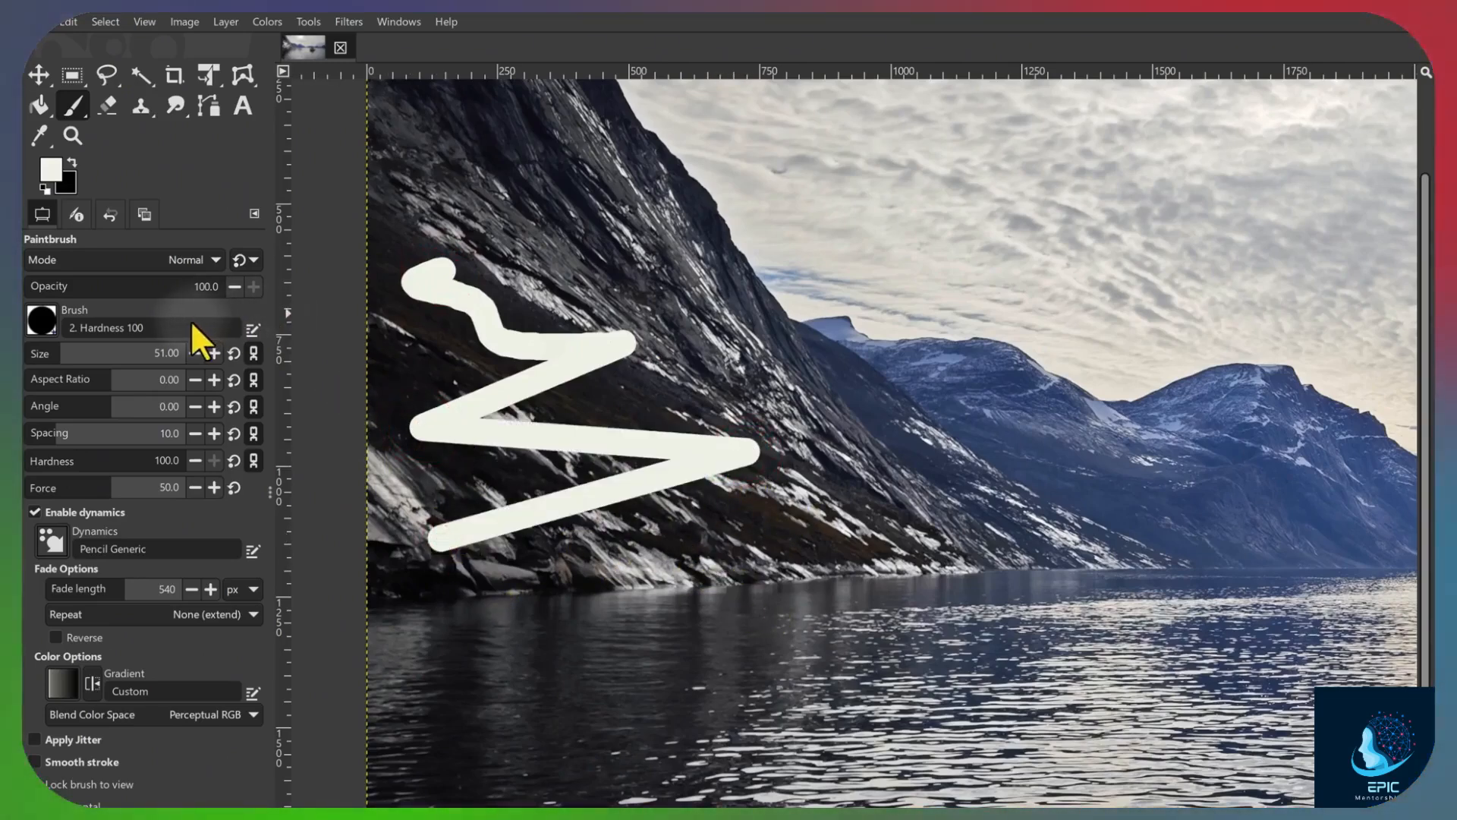
# Keep the blend mode Normal, set brush opacity 43, size 58, angle 81 and hardness 40, and paint test strokes along the shoreline
pyautogui.click(191, 262)
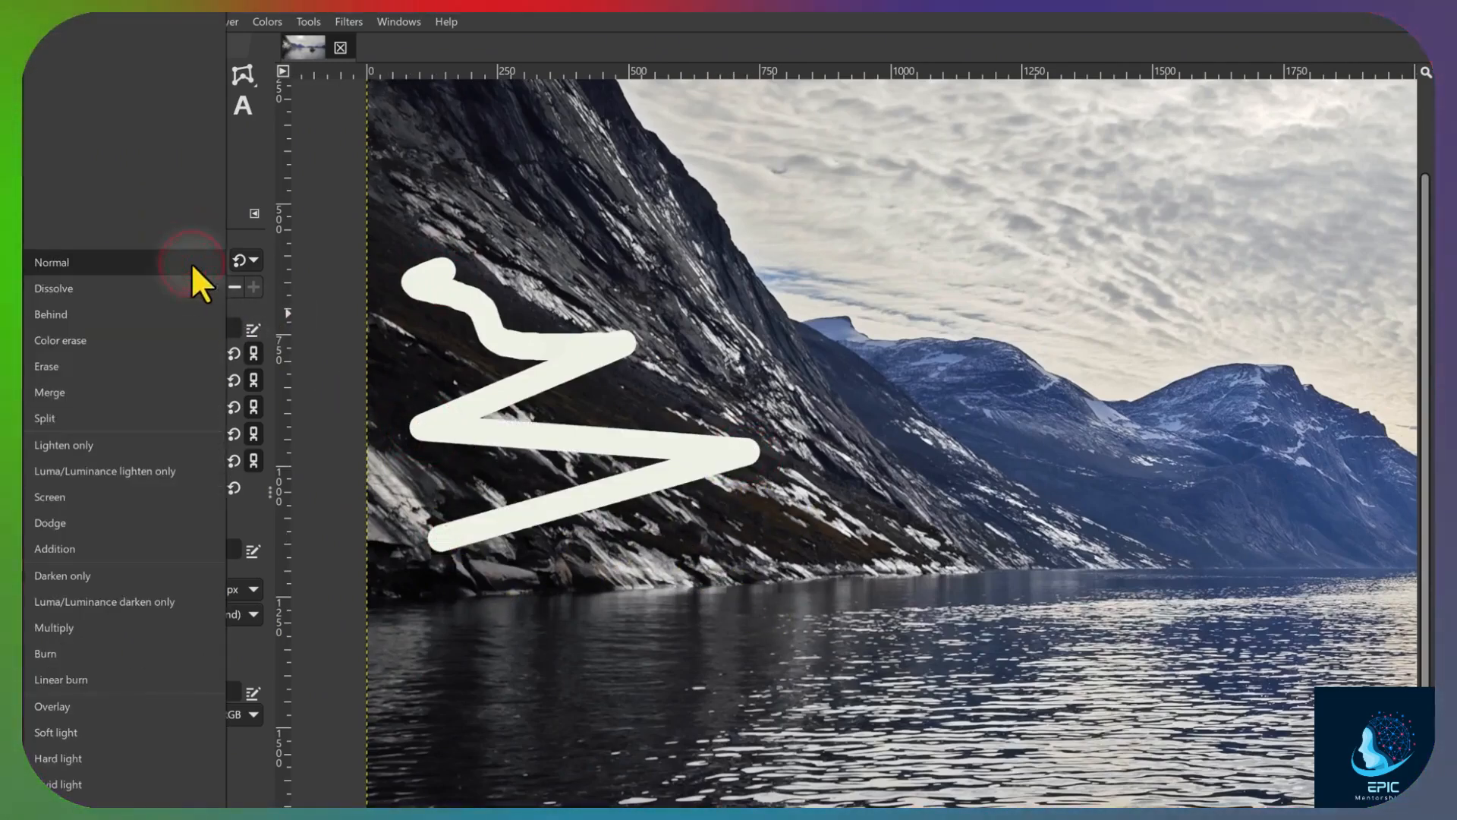
pyautogui.click(161, 310)
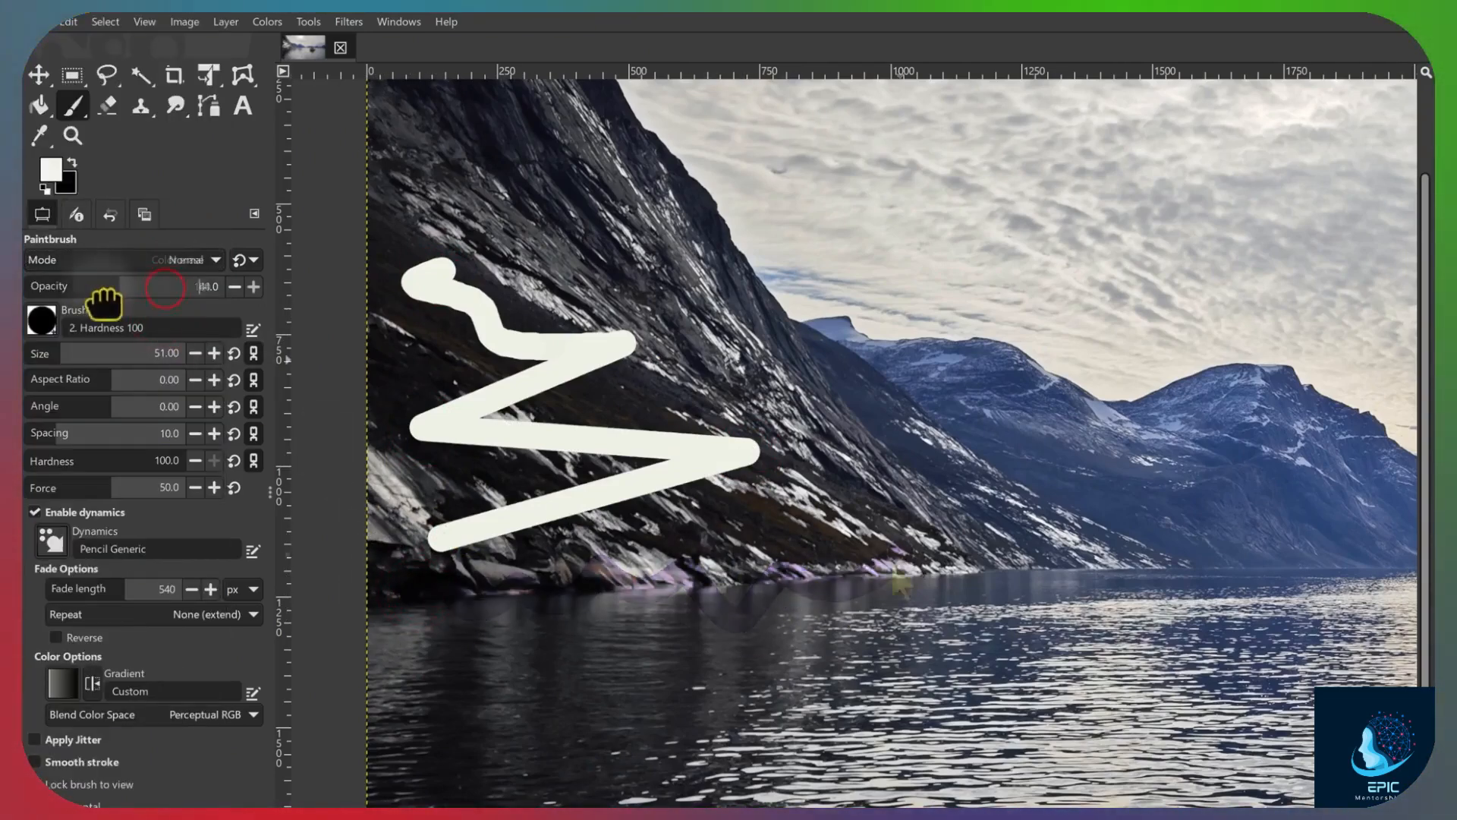
pyautogui.moveTo(72, 300); pyautogui.dragTo(129, 311)
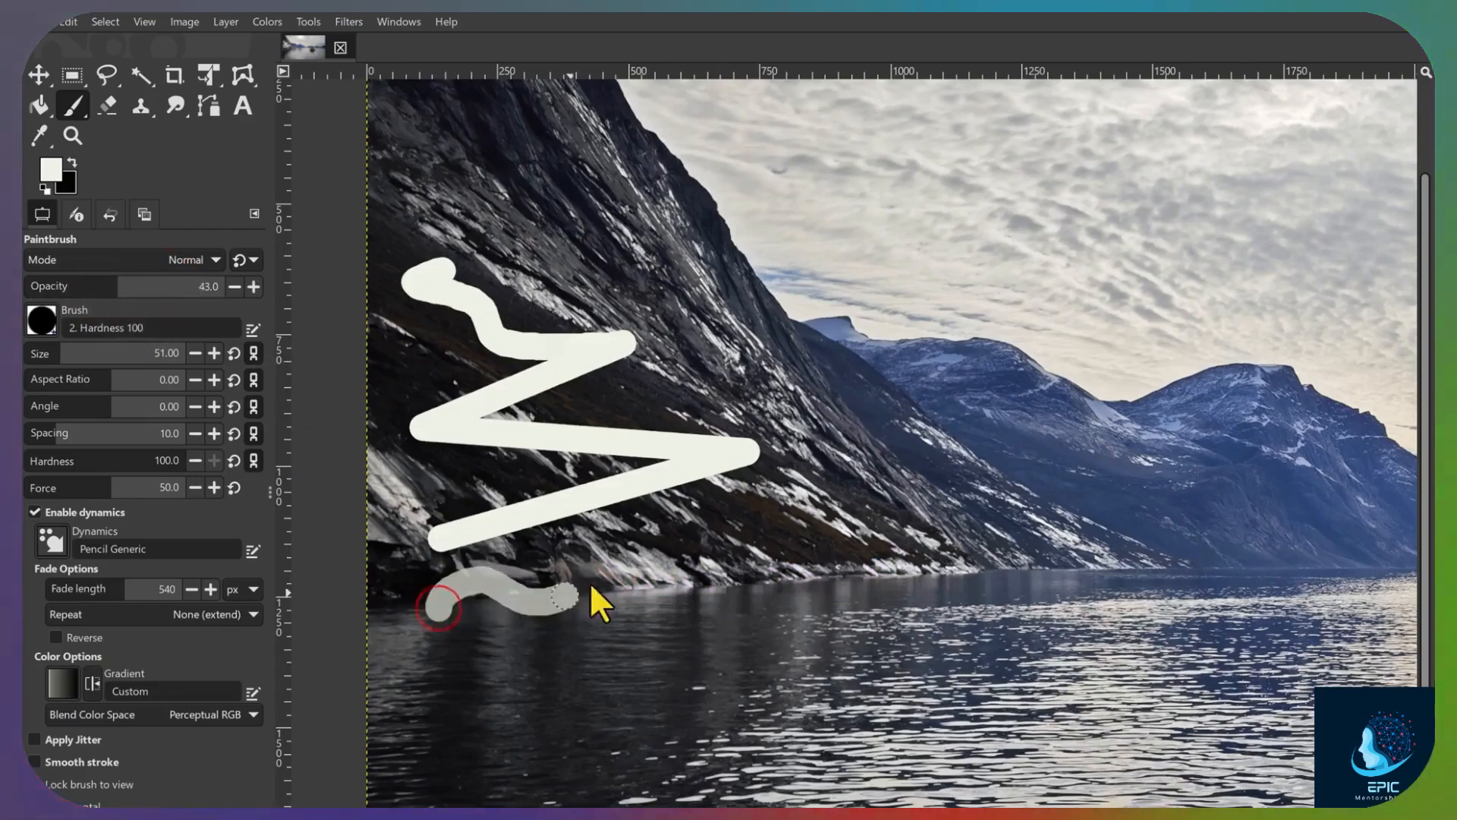
pyautogui.click(92, 454)
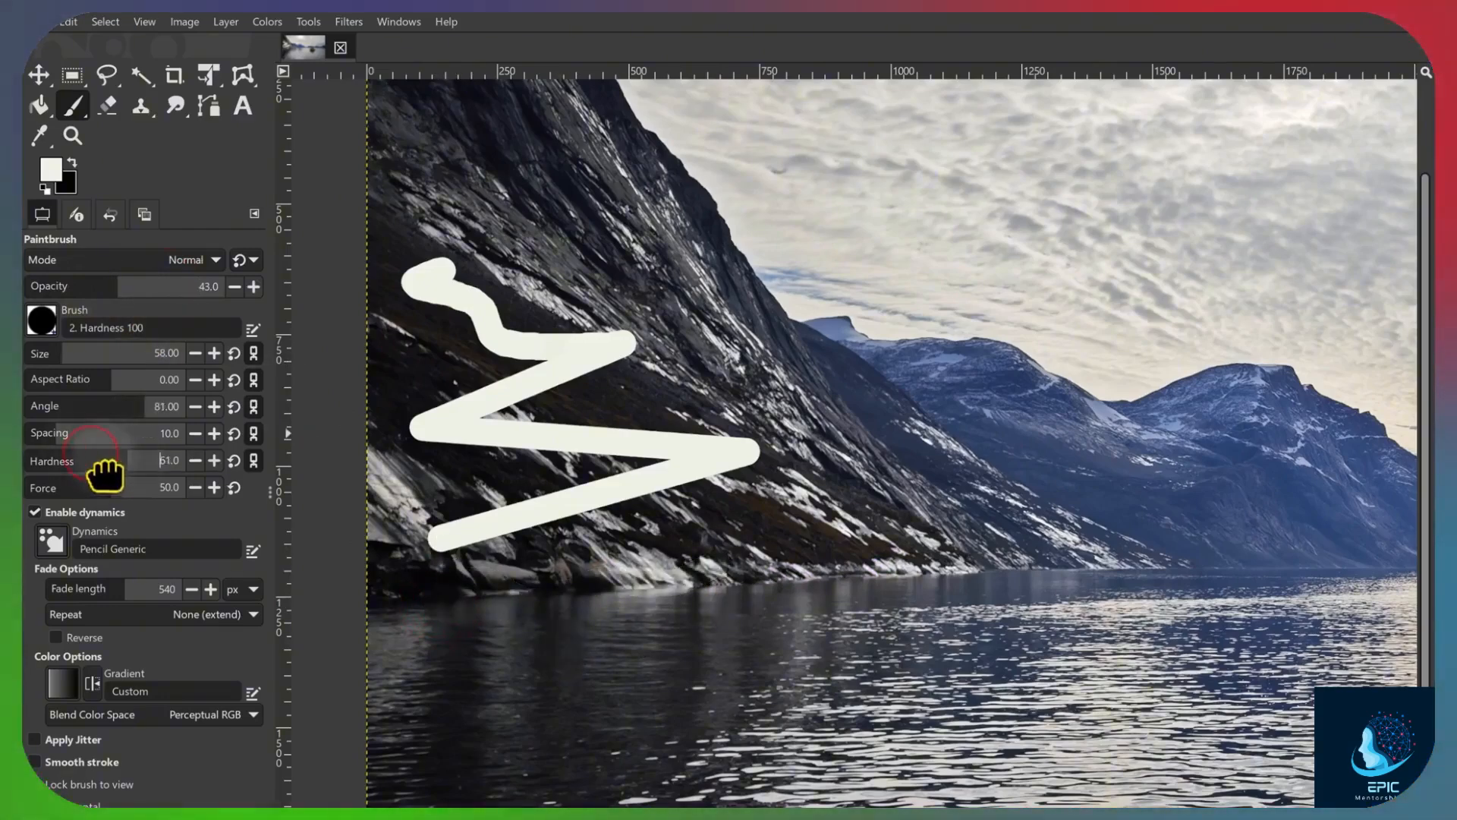
pyautogui.click(441, 628)
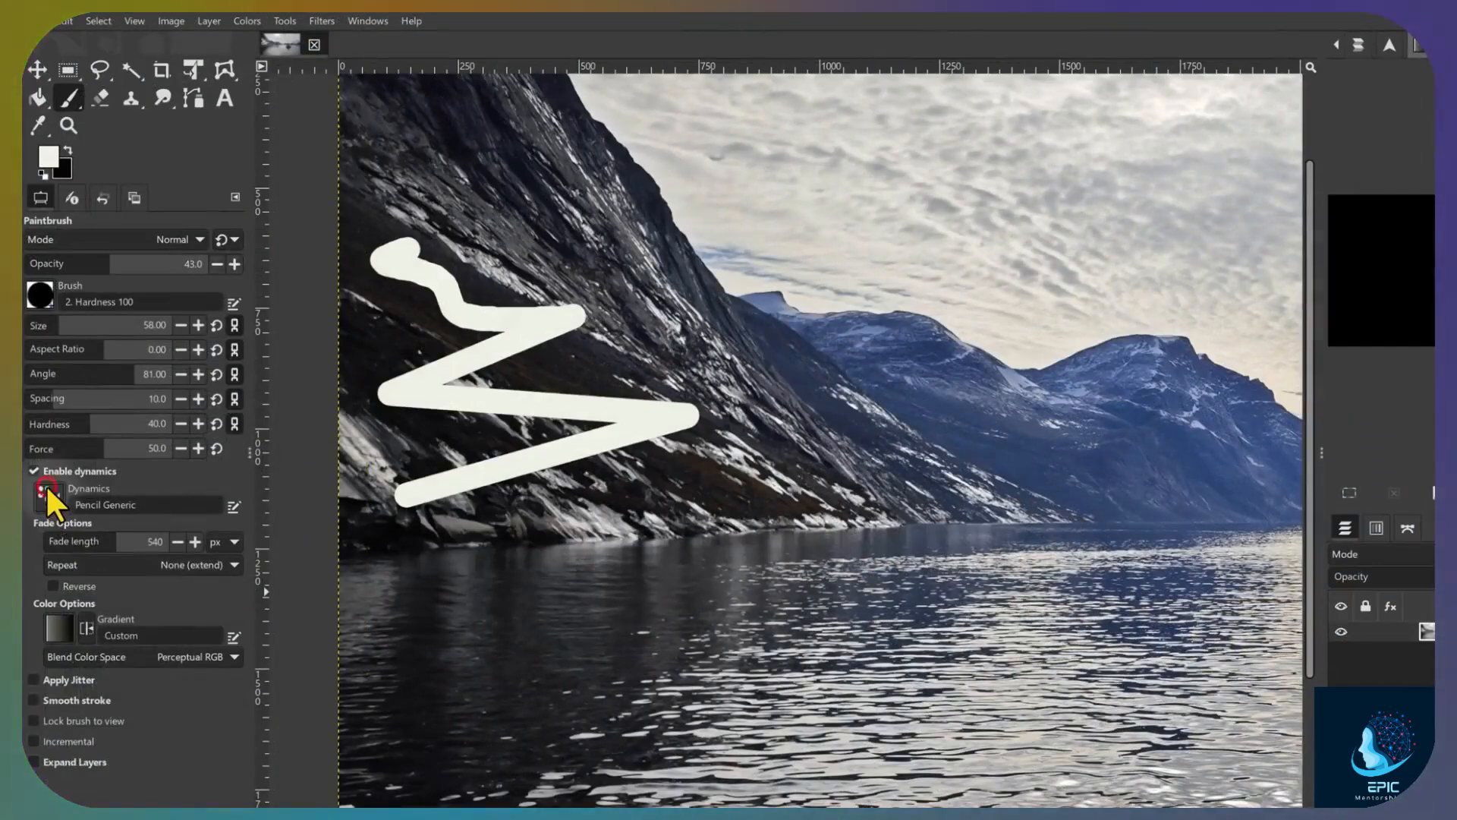
# Paint test strokes over the water with the Pencil Generic brush dynamics and again with Pencil Shader
pyautogui.click(48, 497)
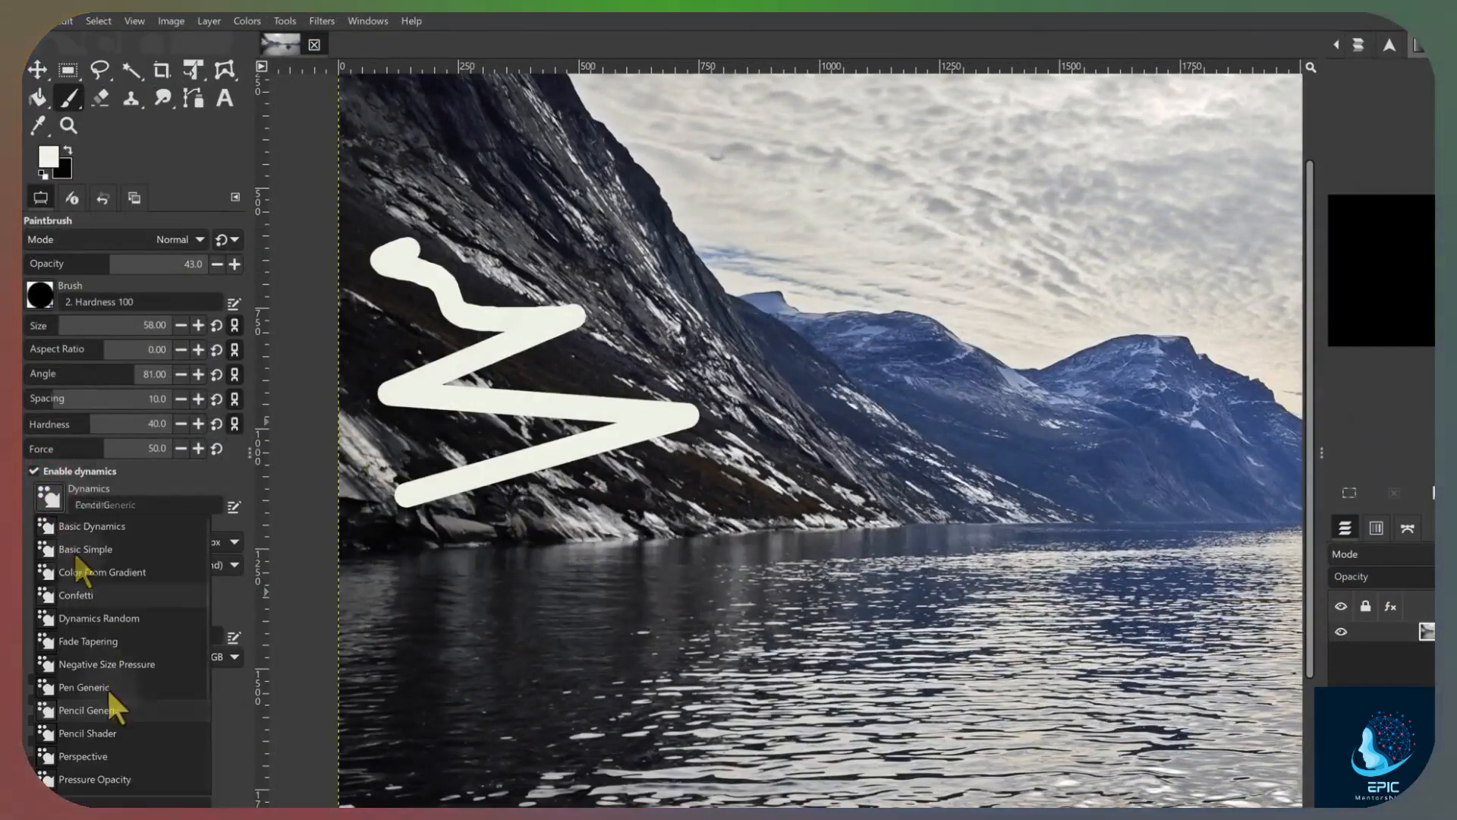
pyautogui.click(110, 710)
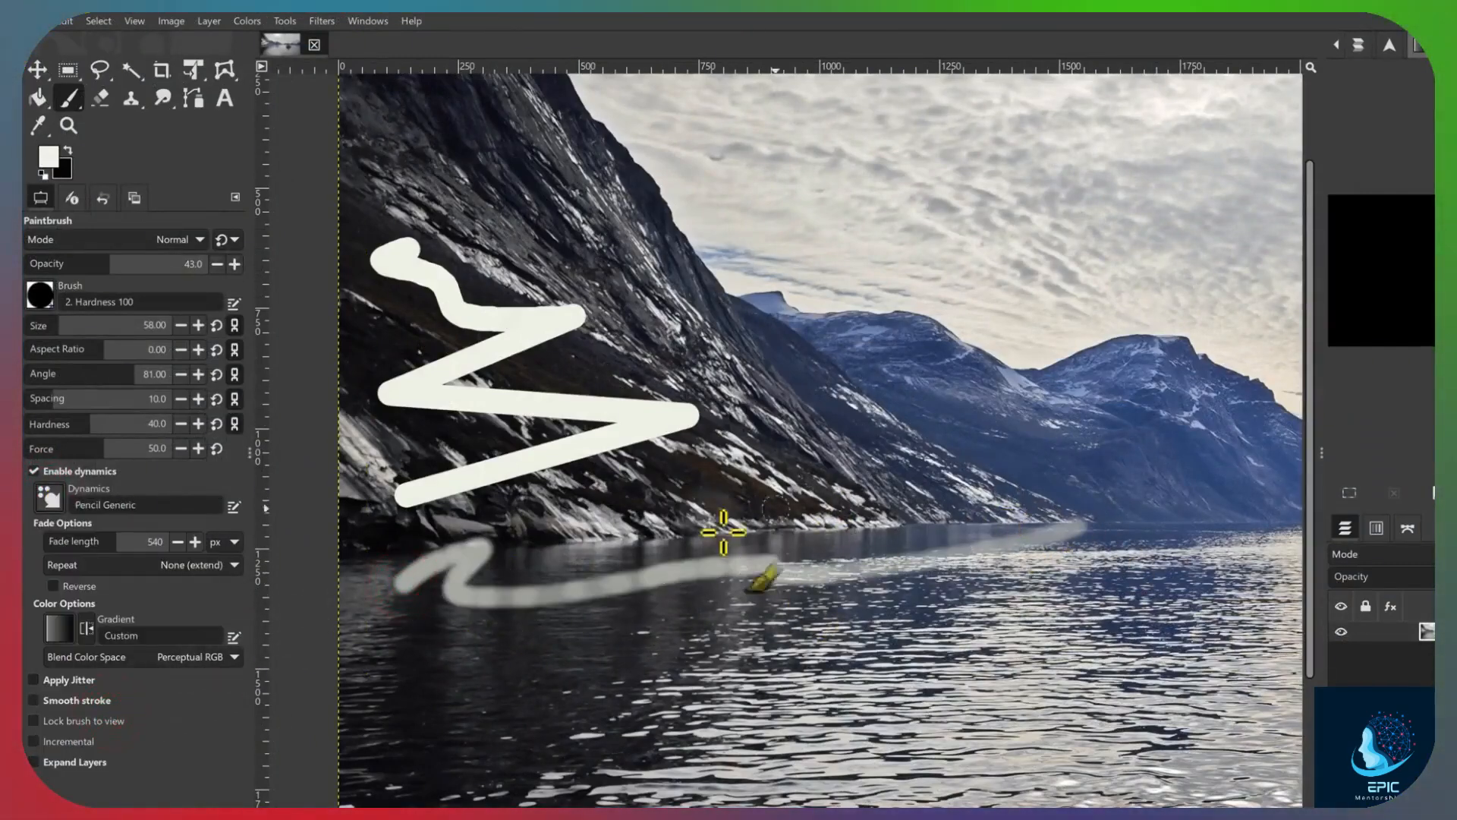
pyautogui.click(48, 497)
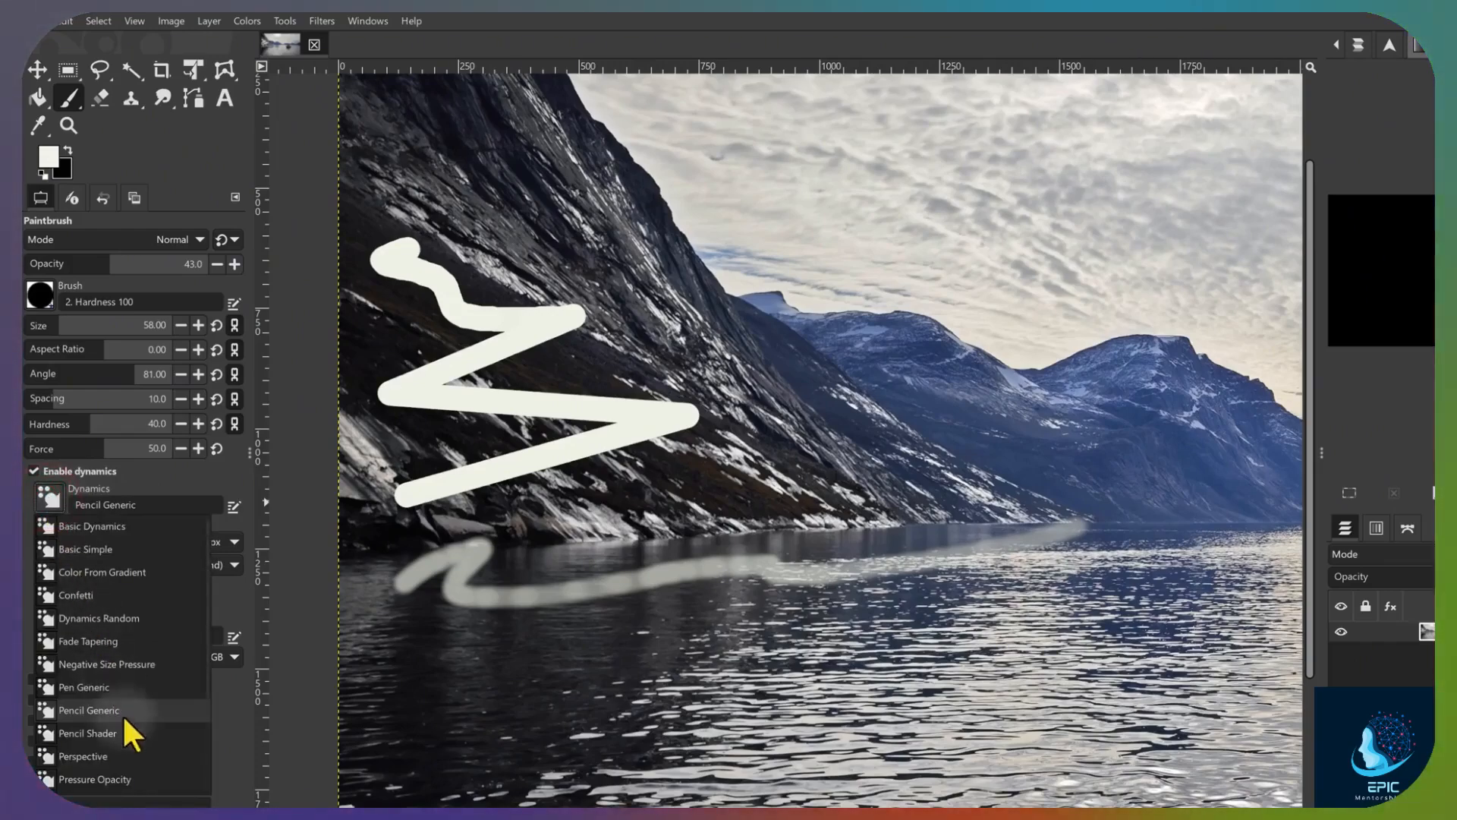
pyautogui.click(131, 736)
pyautogui.moveTo(465, 611)
pyautogui.mouseDown()
pyautogui.moveTo(498, 628)
pyautogui.moveTo(544, 754)
pyautogui.mouseUp()
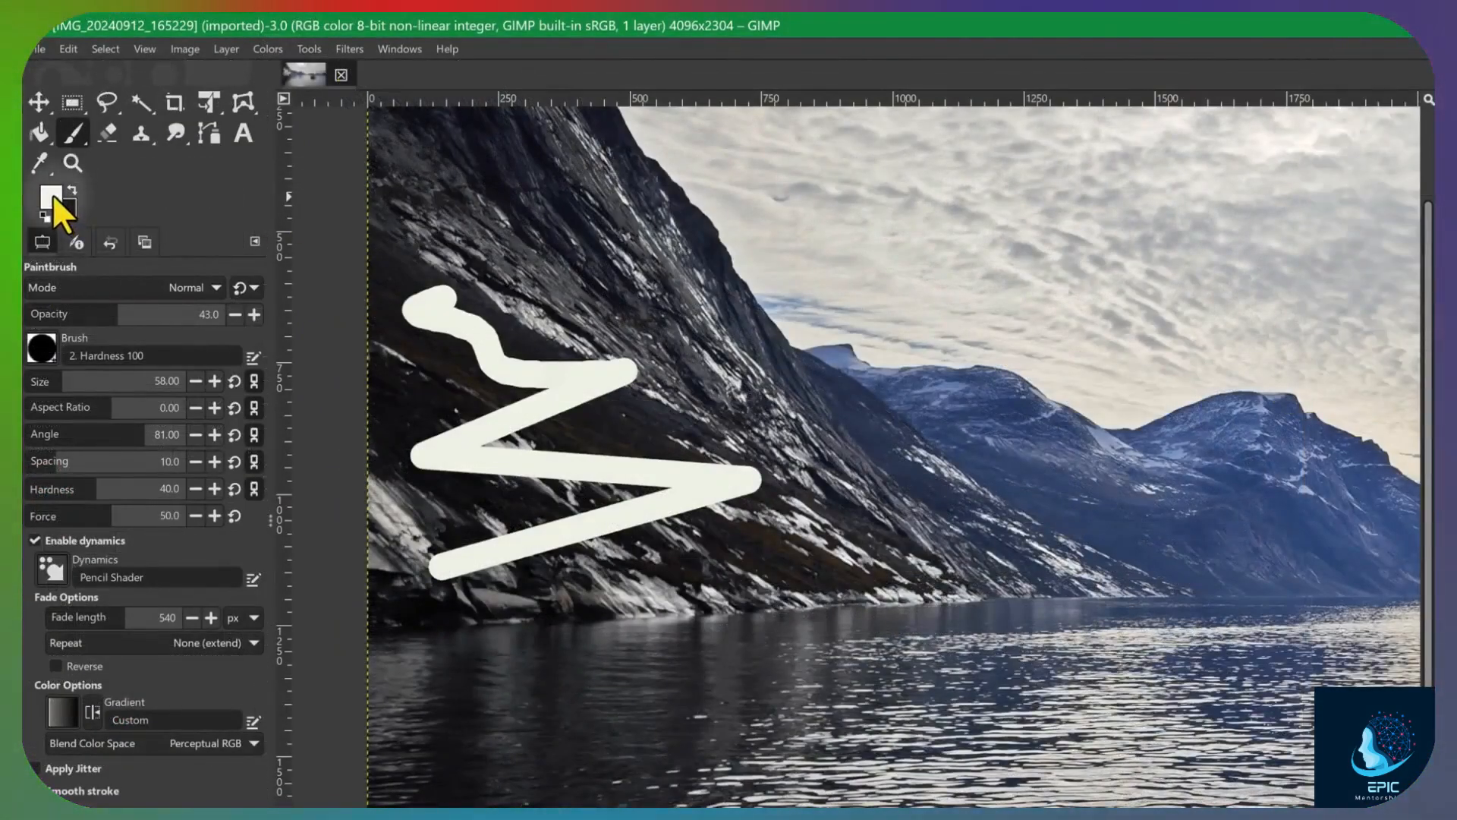
# Change the foreground color to a bright pink and paint a test stroke across the mountainside
pyautogui.click(52, 195)
pyautogui.click(256, 102)
pyautogui.moveTo(237, 100); pyautogui.dragTo(235, 92)
pyautogui.click(418, 434)
pyautogui.moveTo(447, 224)
pyautogui.mouseDown()
pyautogui.moveTo(525, 229)
pyautogui.moveTo(845, 413)
pyautogui.mouseUp()
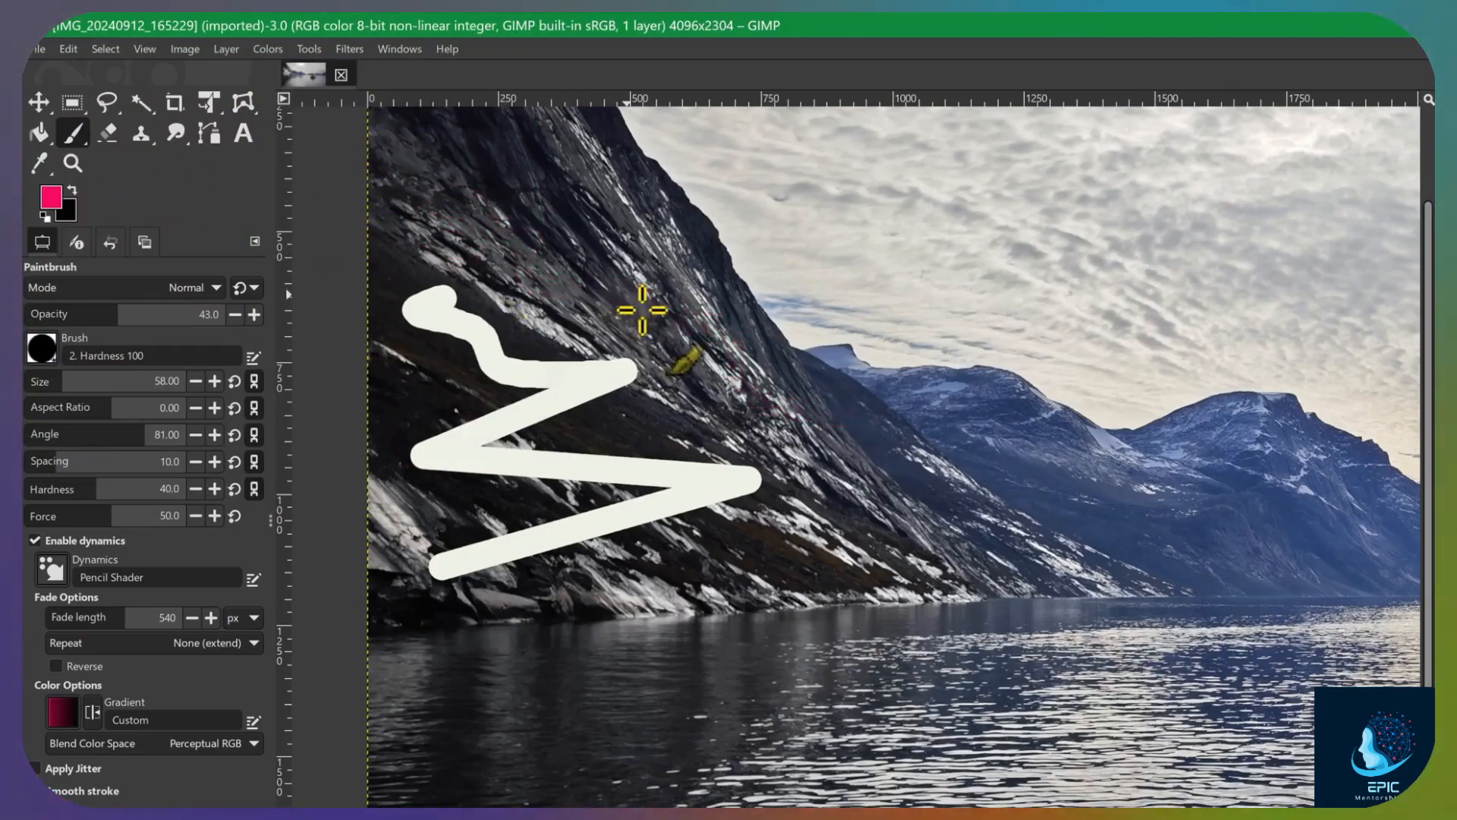
# Sample the blue of the distant mountains as the foreground color and paint a test stroke on the dark slope
pyautogui.keyDown('ctrl'); pyautogui.click(962, 398); pyautogui.keyUp('ctrl')
pyautogui.moveTo(514, 249)
pyautogui.mouseDown()
pyautogui.moveTo(641, 324)
pyautogui.moveTo(729, 410)
pyautogui.mouseUp()
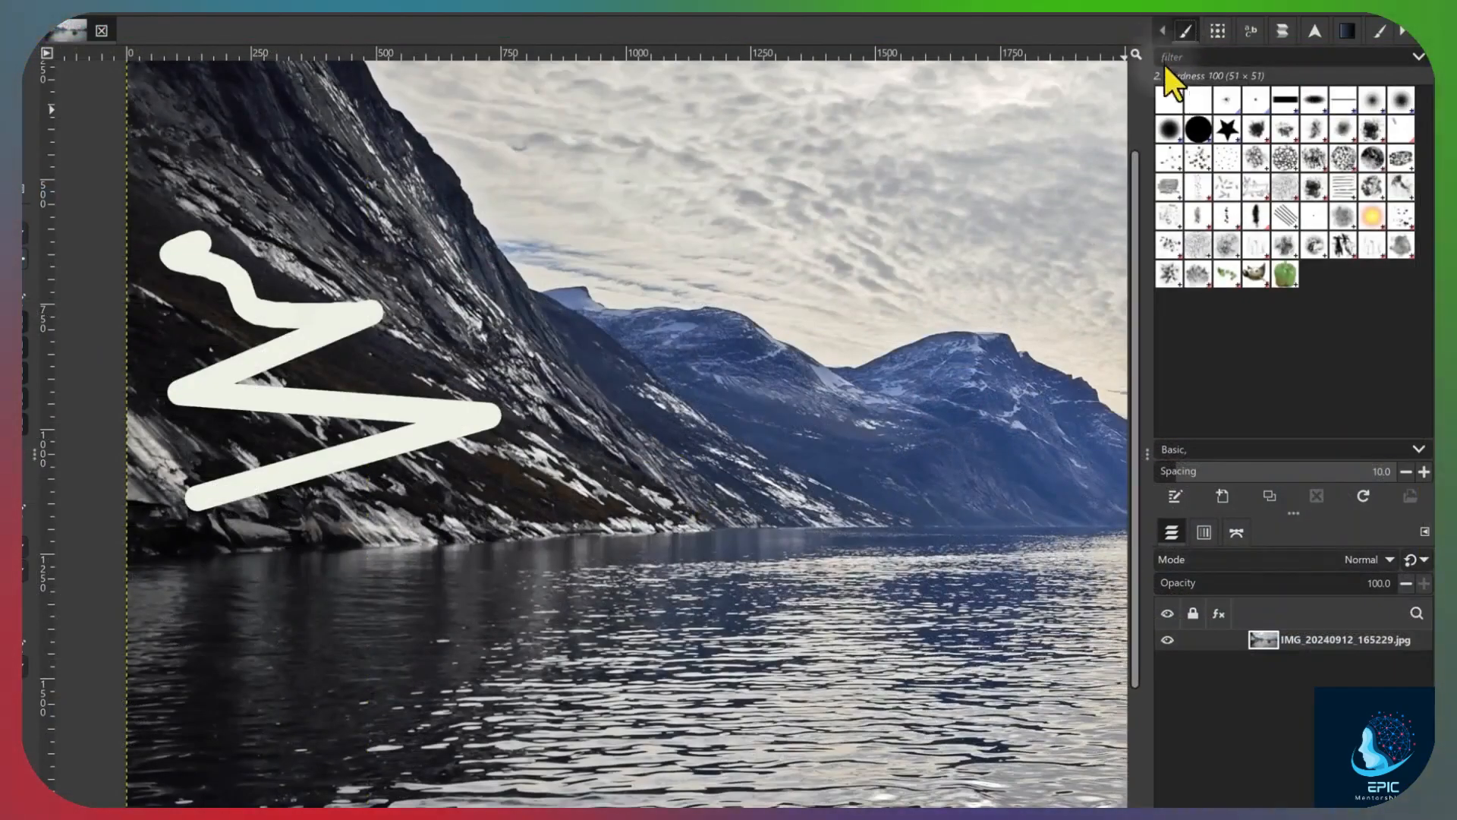
# Select the 2. Star brush and paint a diagonal test stroke across the rocky slope
pyautogui.click(1227, 129)
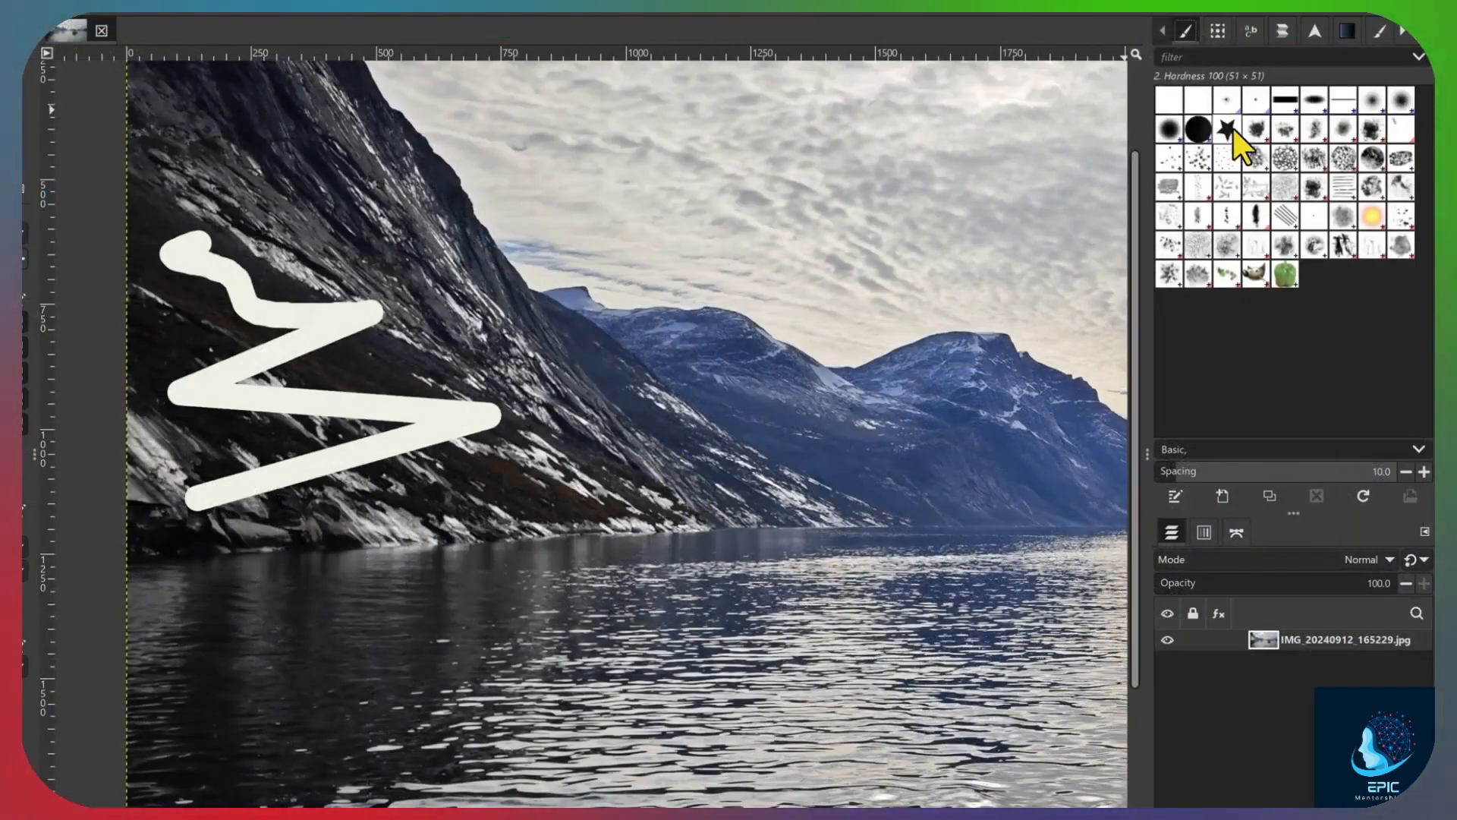
pyautogui.scroll(5, 296, 258)
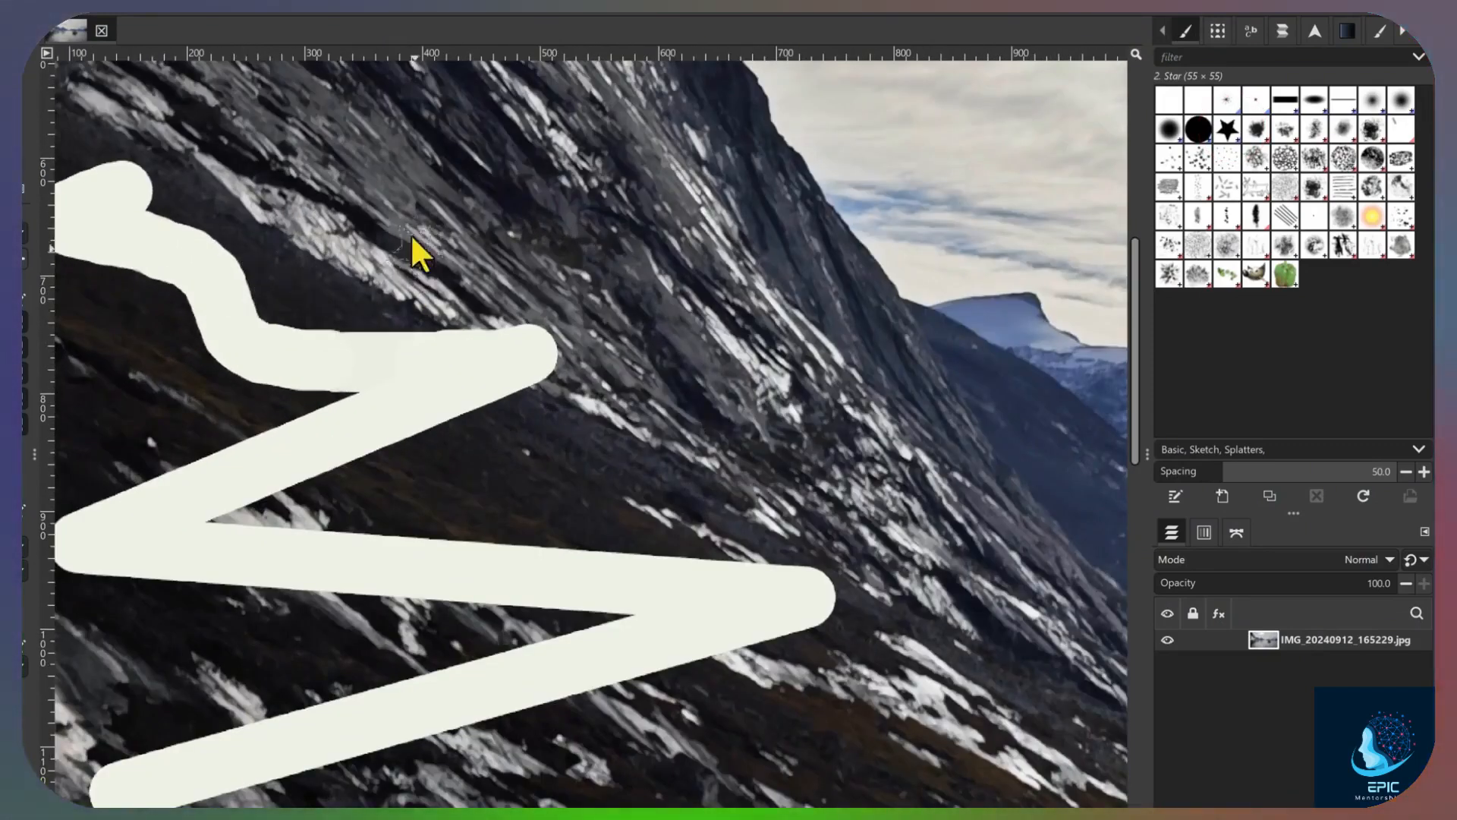
pyautogui.moveTo(413, 239)
pyautogui.mouseDown()
pyautogui.moveTo(579, 252)
pyautogui.moveTo(642, 291)
pyautogui.moveTo(648, 374)
pyautogui.moveTo(628, 429)
pyautogui.moveTo(758, 520)
pyautogui.mouseUp()
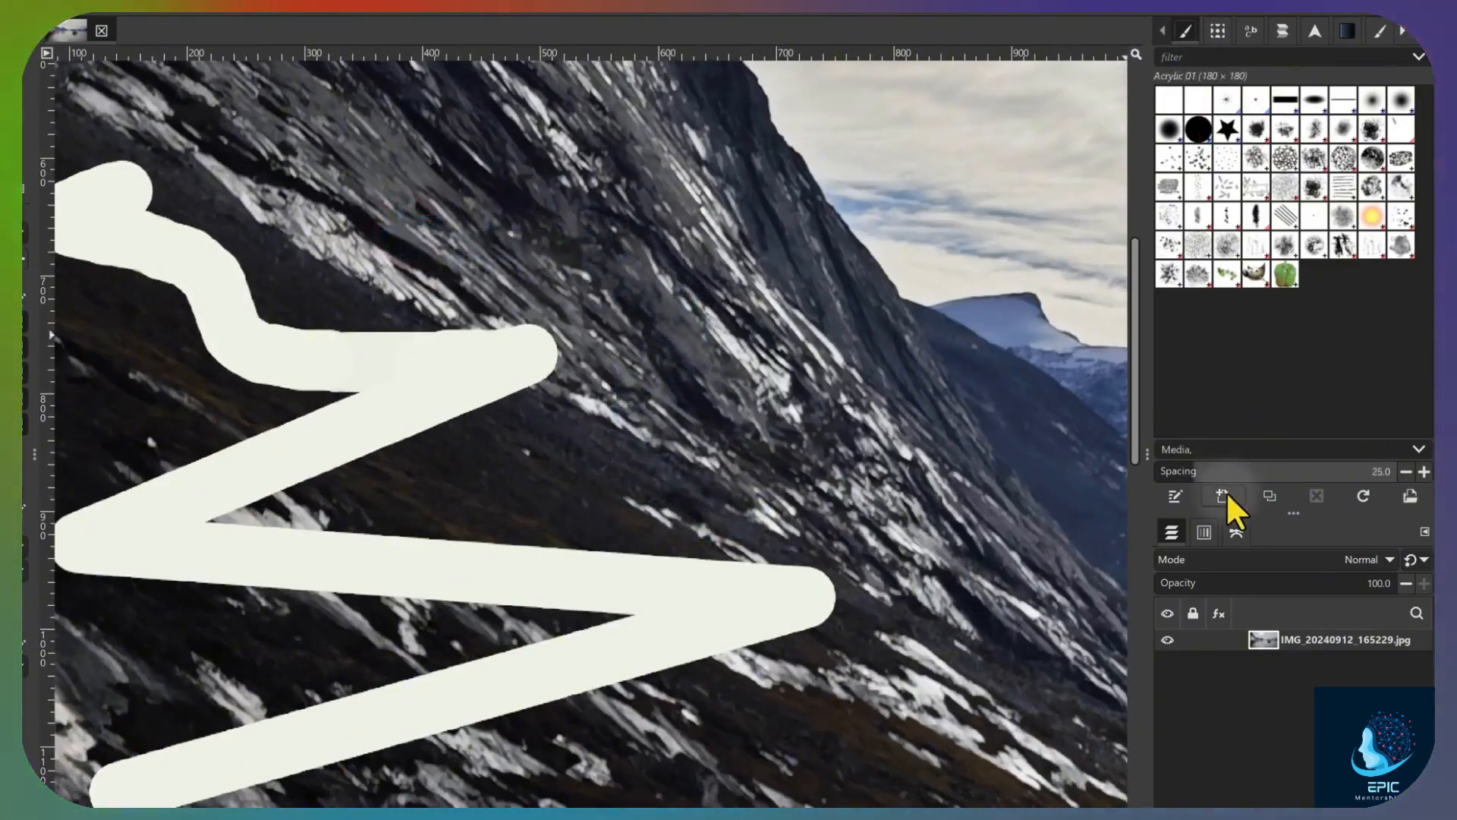
# Create a square-shaped brush with radius 88.7, 5 spikes, hardness 0.90, aspect ratio 2.8, angle 67.10 and spacing 43, and test it on the slope
pyautogui.click(1223, 495)
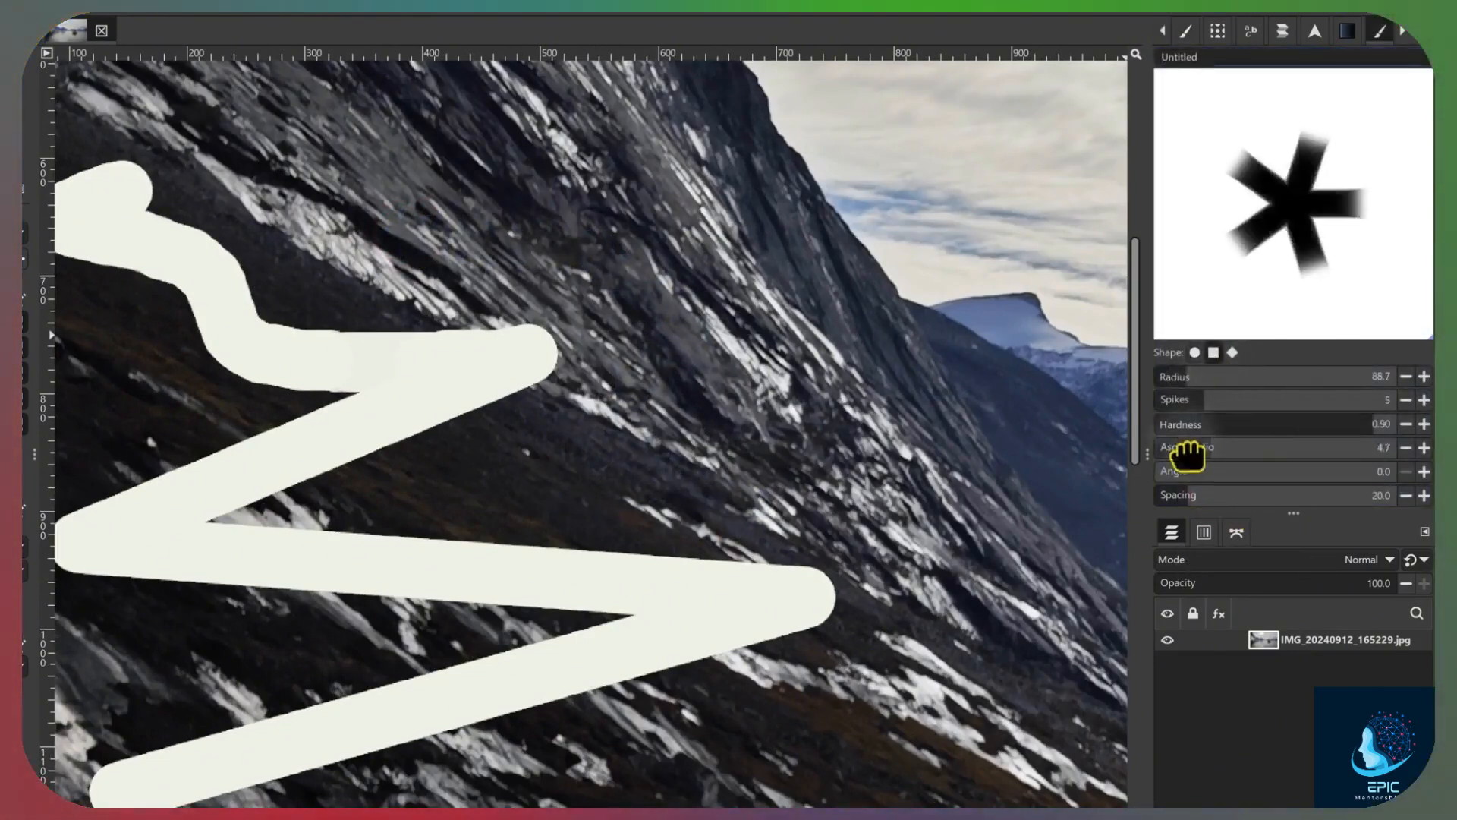
pyautogui.moveTo(1178, 449); pyautogui.dragTo(1252, 469)
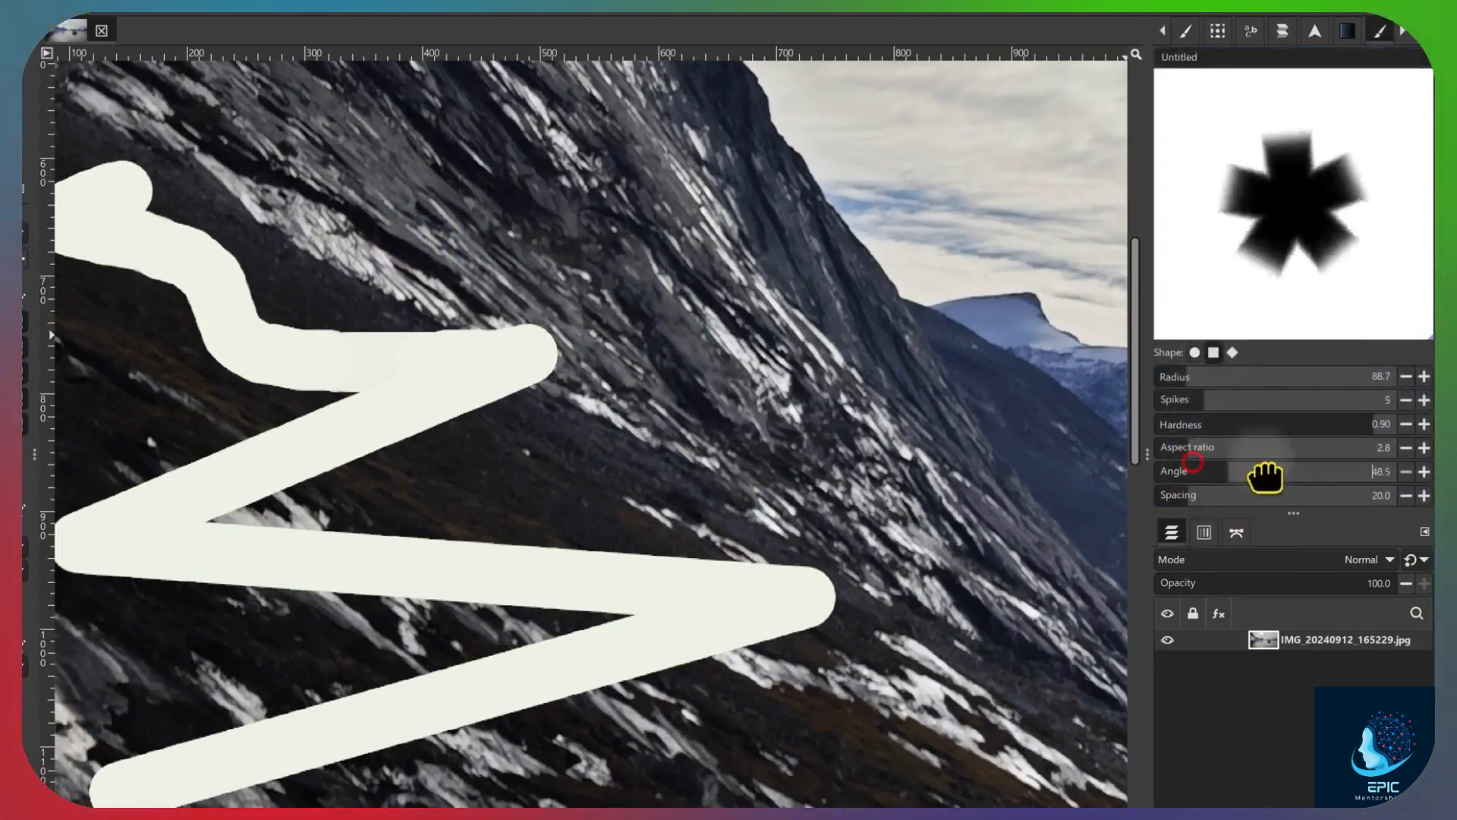
pyautogui.click(1214, 493)
pyautogui.moveTo(571, 182)
pyautogui.mouseDown()
pyautogui.moveTo(737, 267)
pyautogui.moveTo(670, 447)
pyautogui.moveTo(827, 650)
pyautogui.mouseUp()
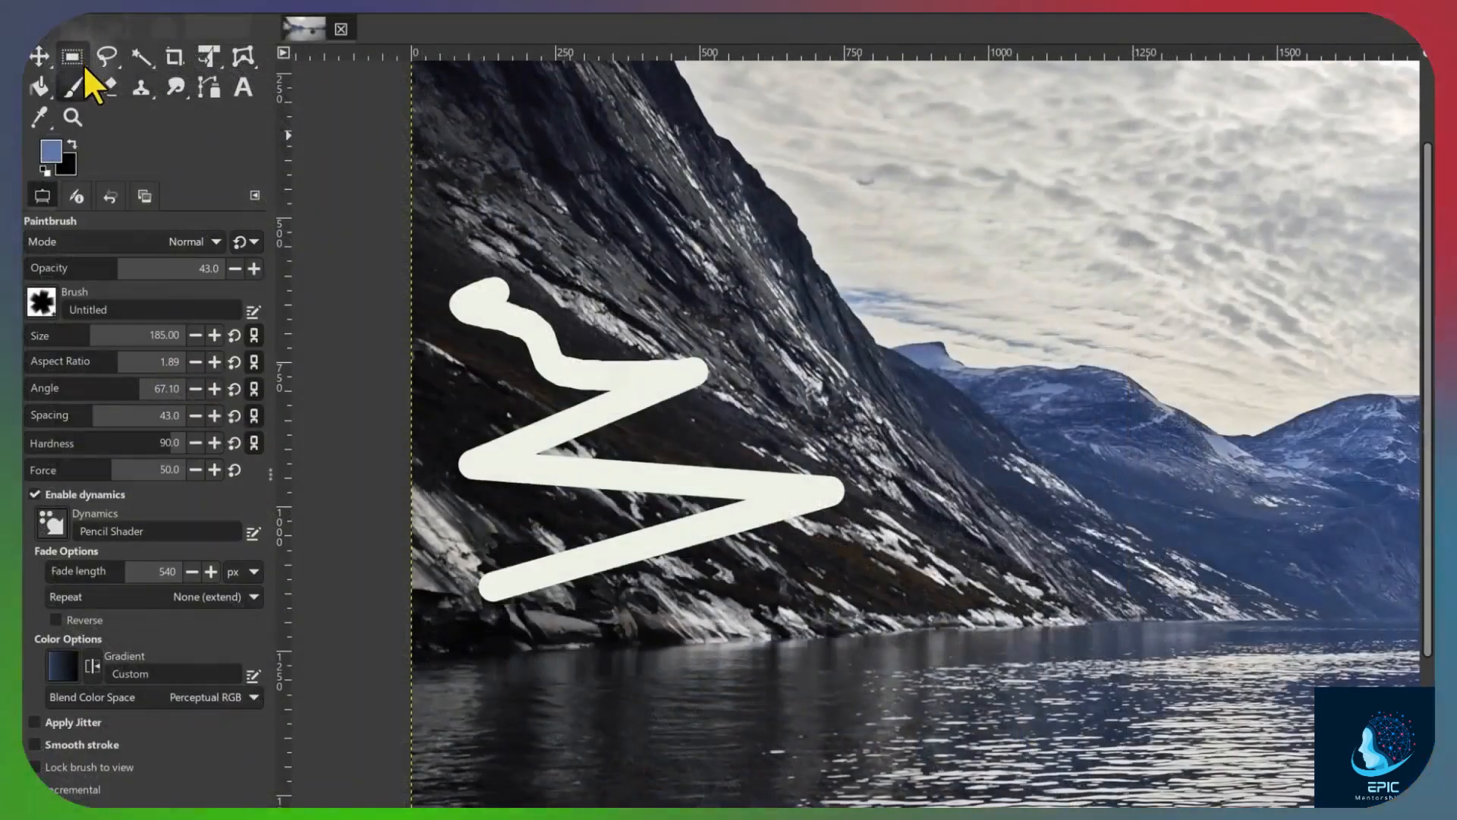
# Draw thin freehand squiggles on the upper mountainside using the MyPaint Brush tool with the Beamlight brush
pyautogui.rightClick(87, 81)
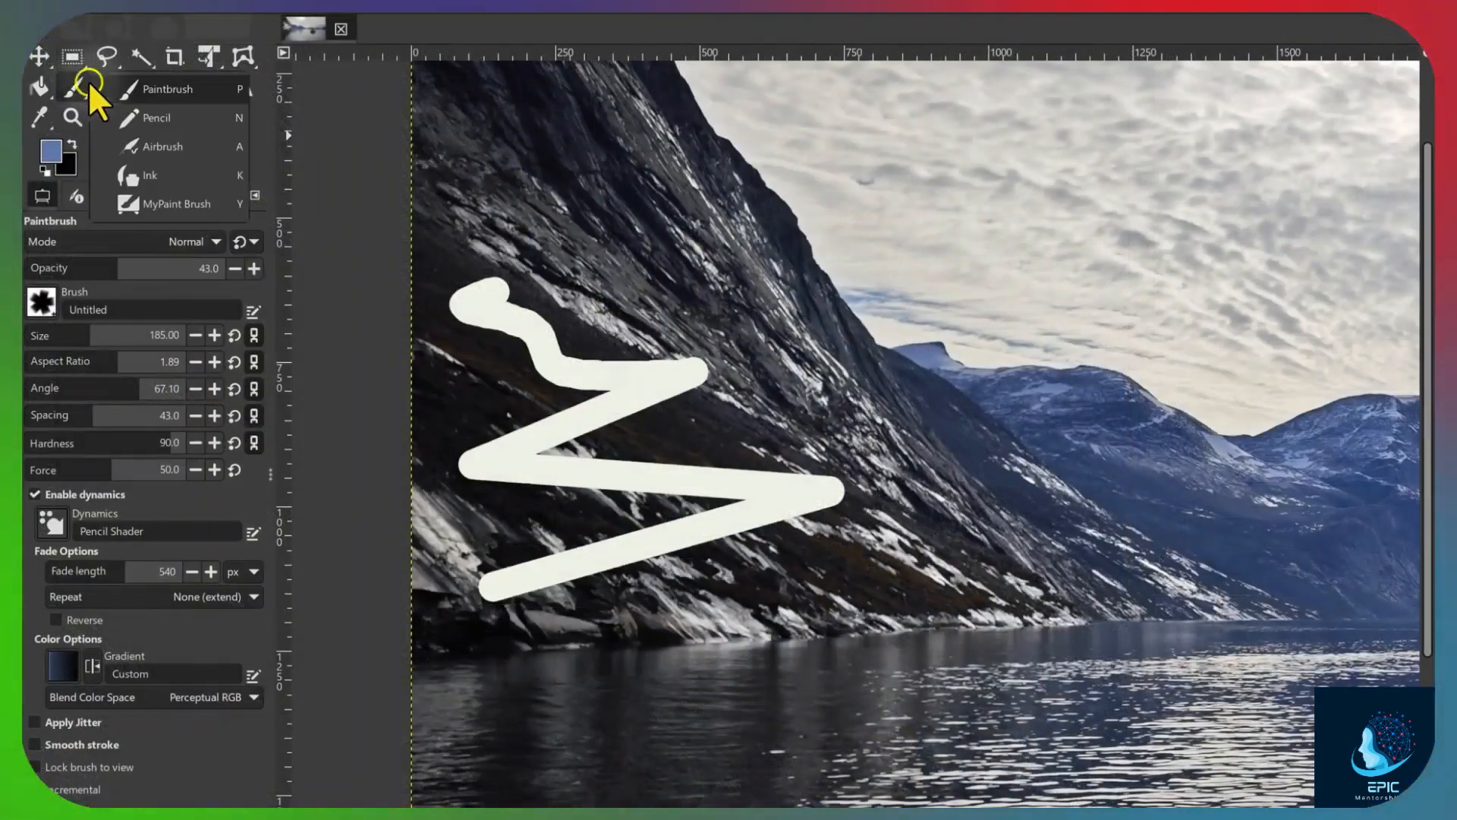
pyautogui.click(183, 201)
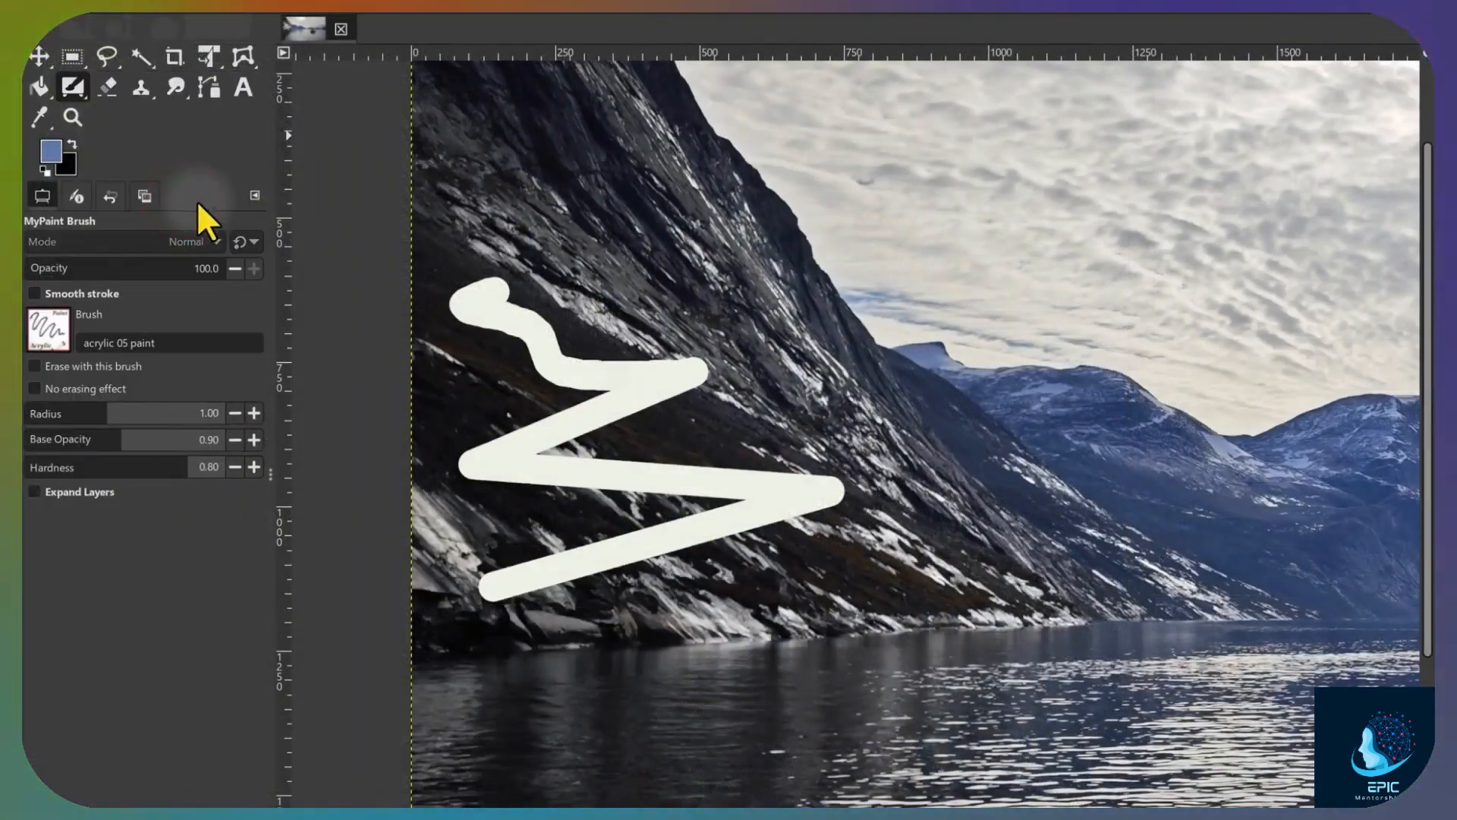
pyautogui.click(41, 341)
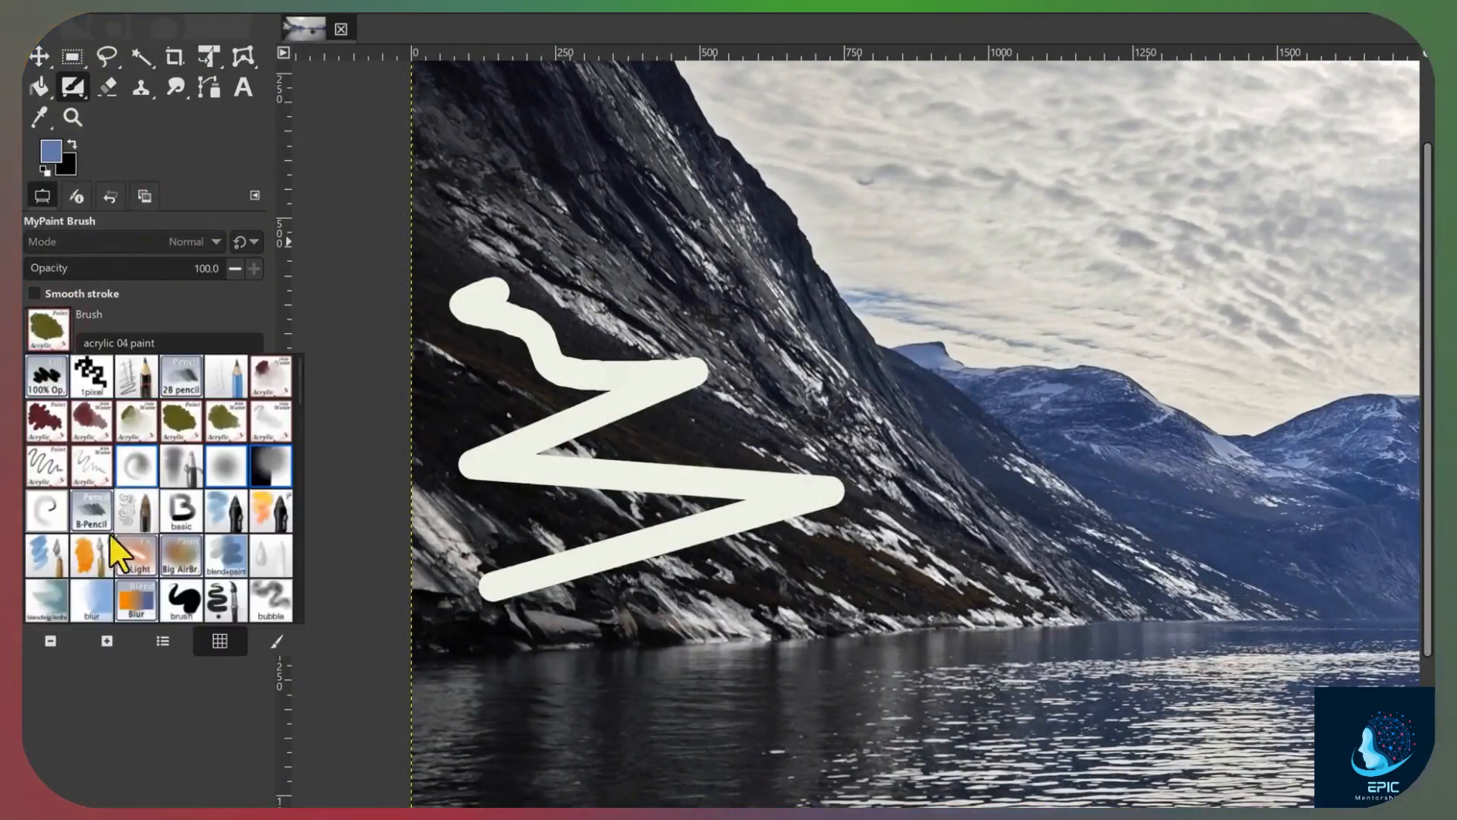
pyautogui.click(136, 553)
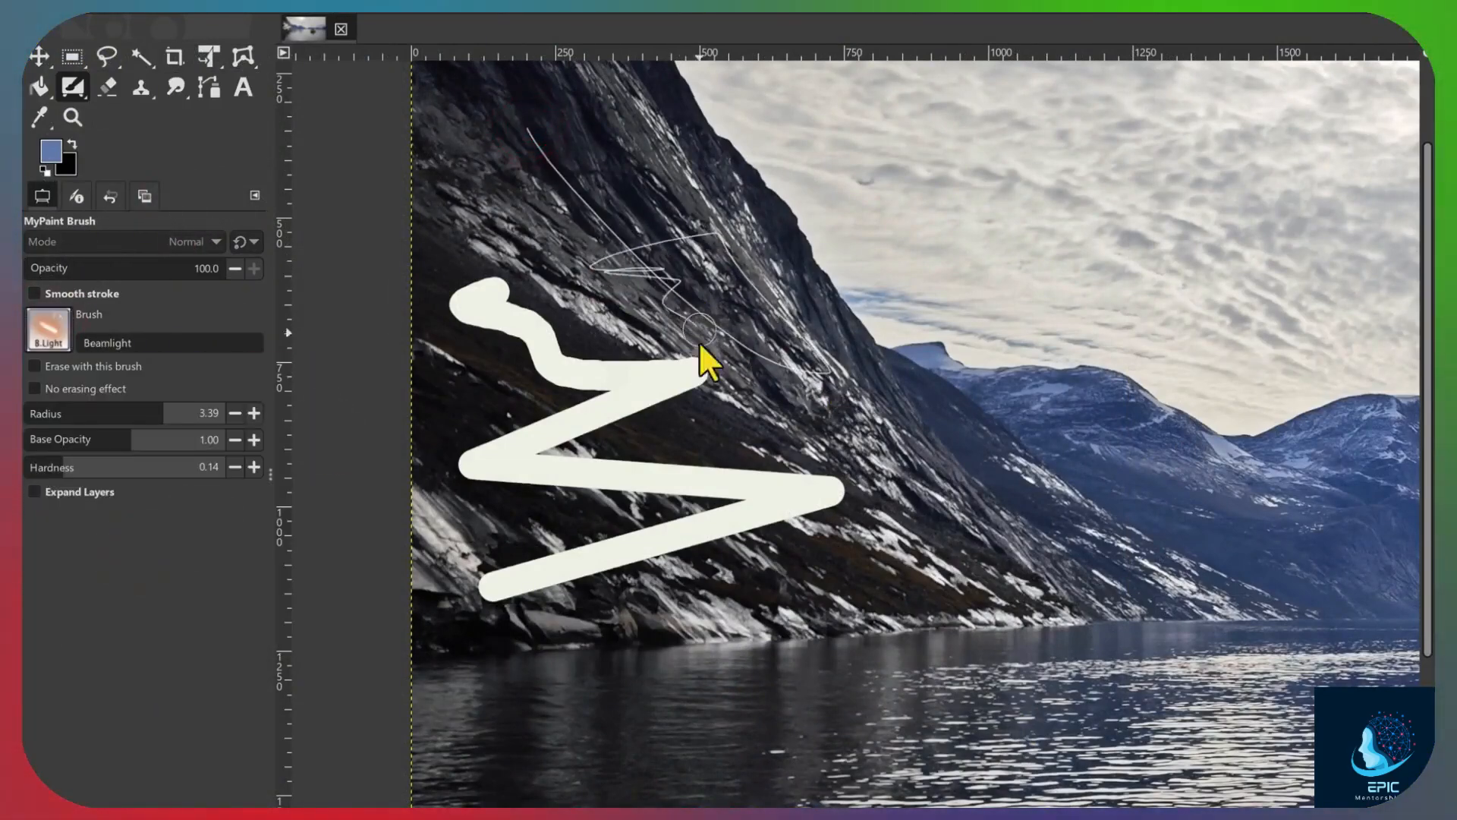
pyautogui.moveTo(701, 347)
pyautogui.mouseDown()
pyautogui.moveTo(793, 350)
pyautogui.moveTo(824, 426)
pyautogui.mouseUp()
pyautogui.scroll(2, 624, 298)
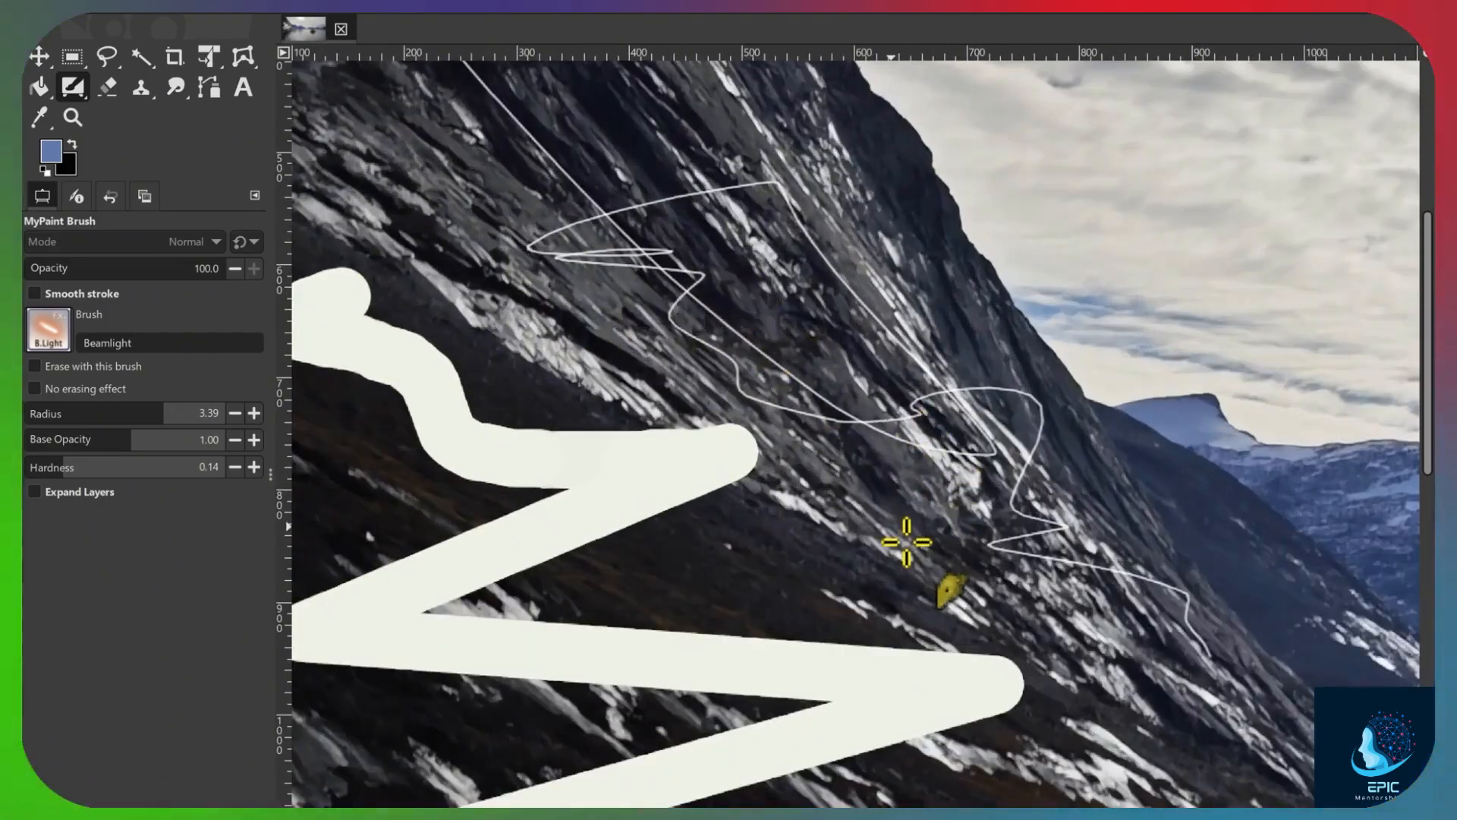
# Undo all painted strokes back to the base image and look through the undo history
pyautogui.hotkey('ctrl', 'z')
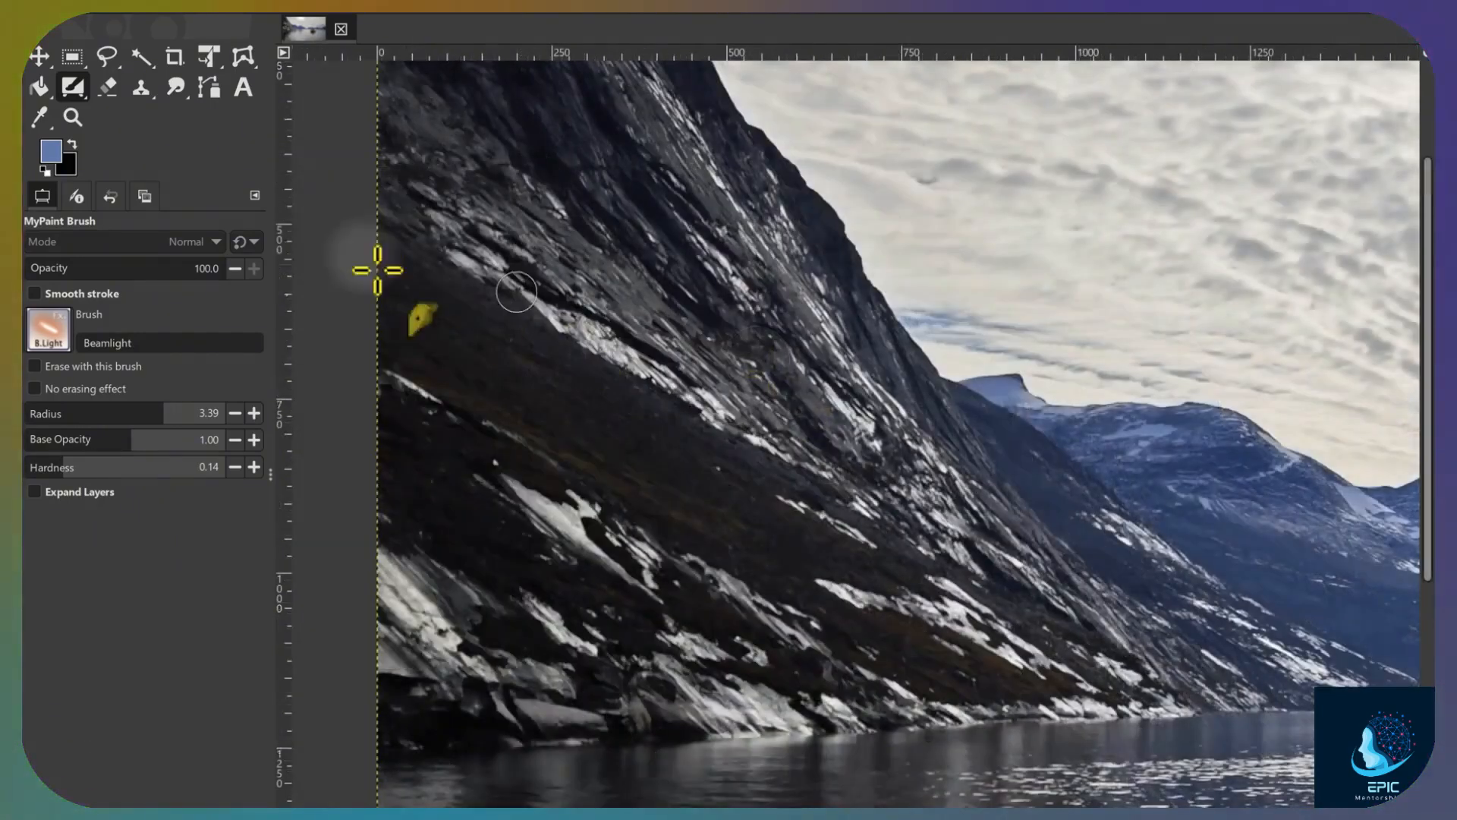
pyautogui.click(111, 198)
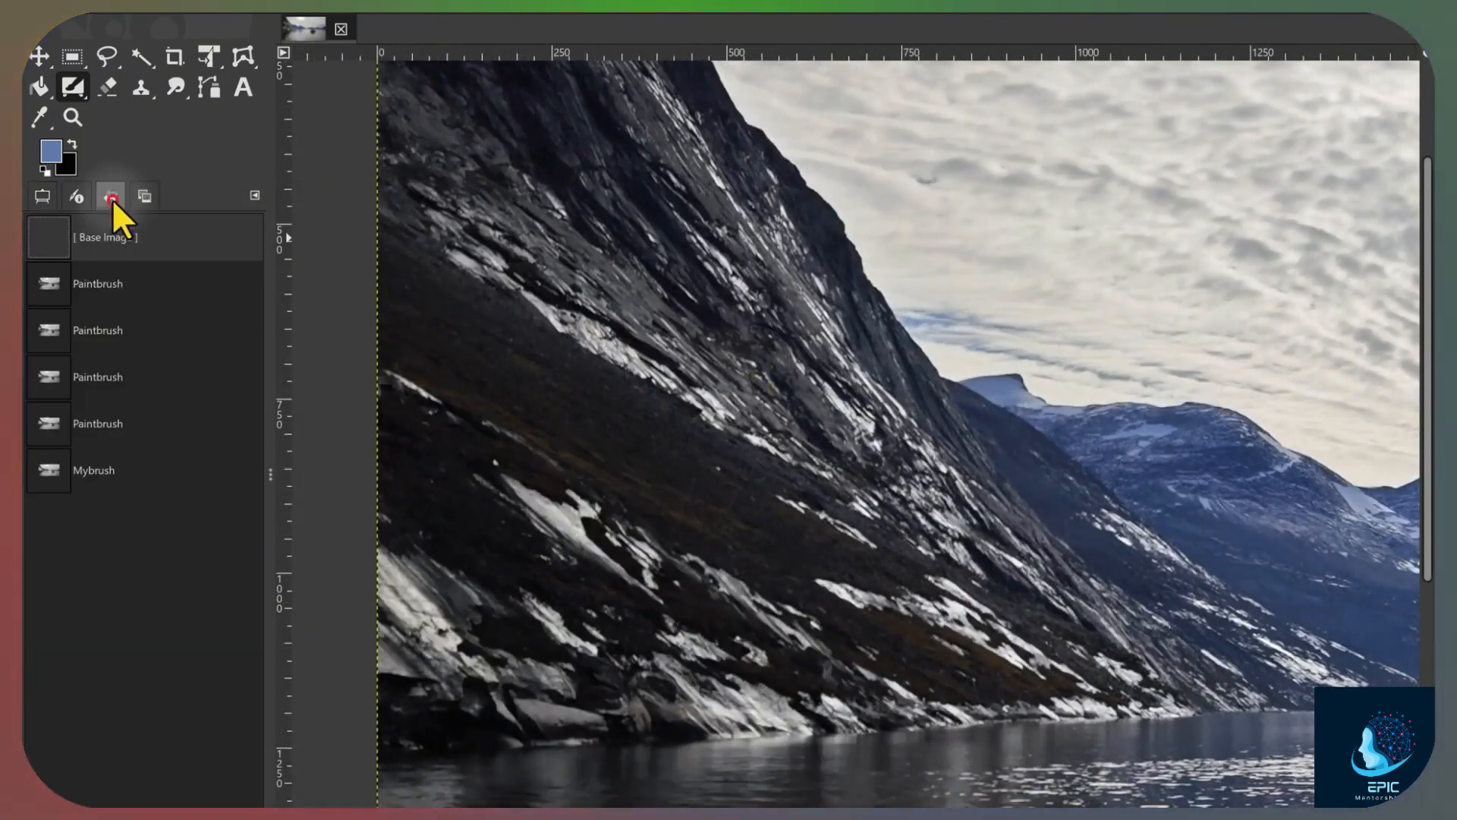
pyautogui.click(134, 287)
pyautogui.click(151, 453)
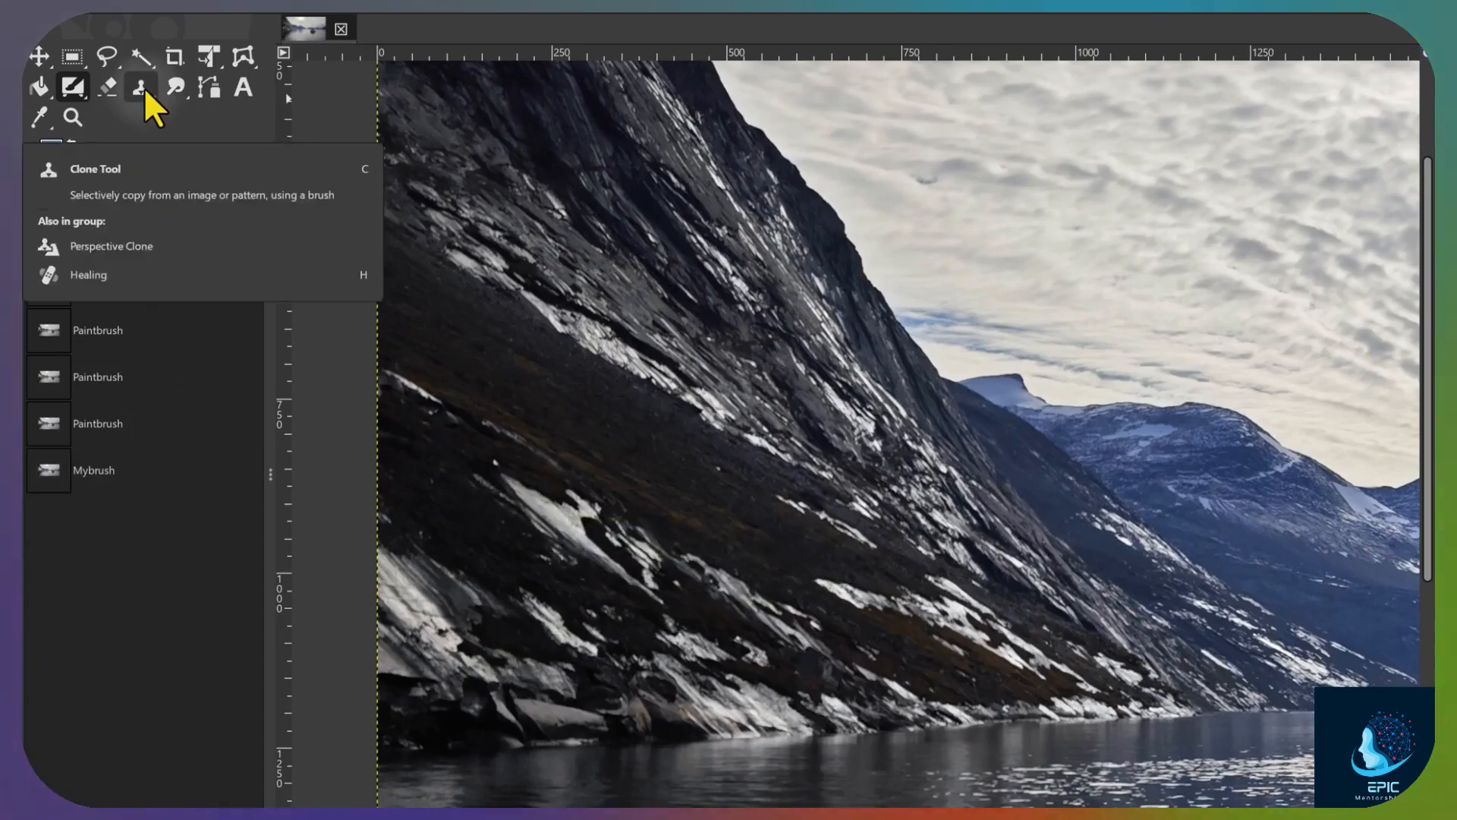
pyautogui.rightClick(144, 88)
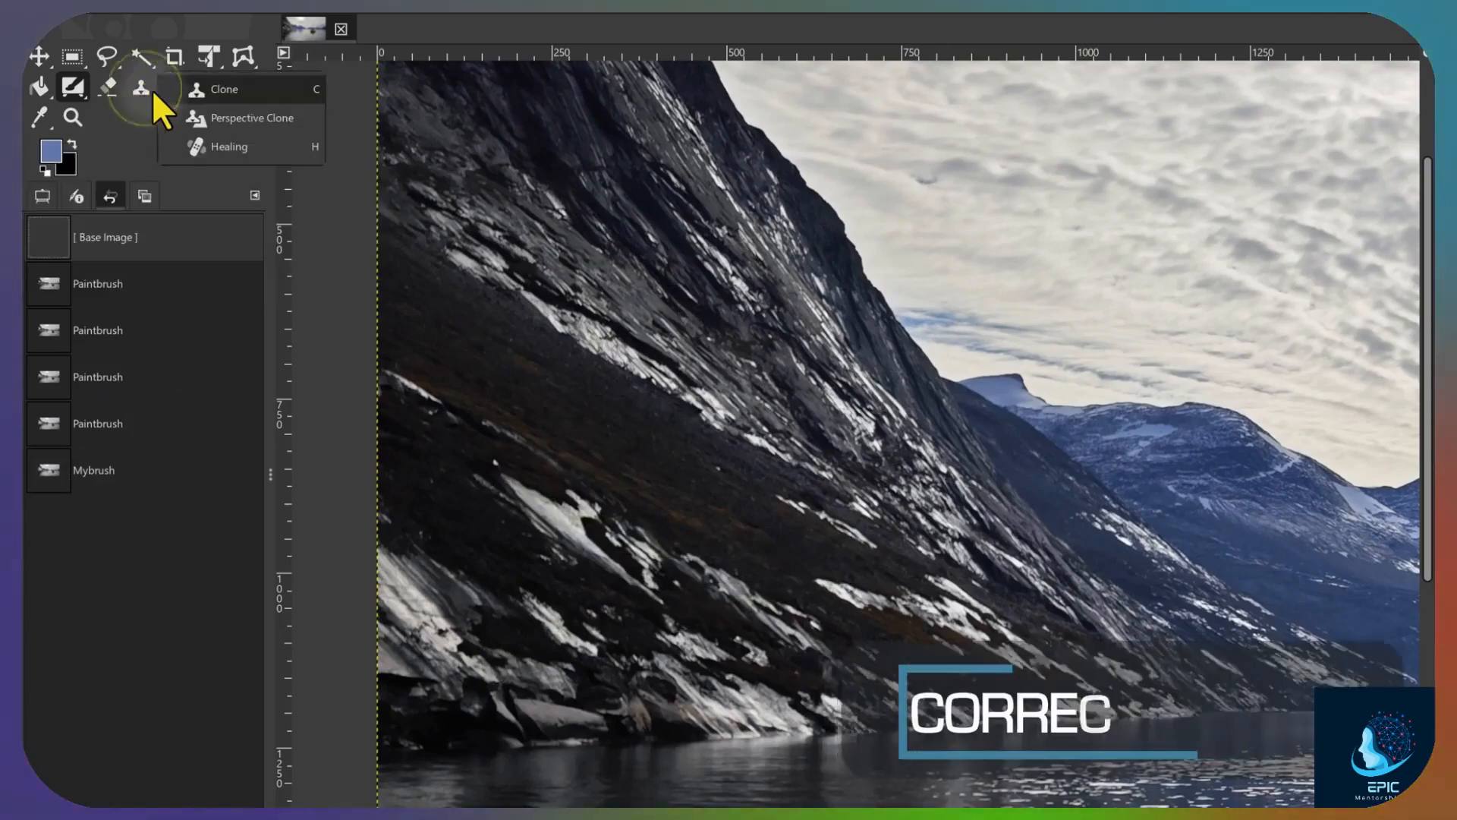
pyautogui.click(119, 125)
pyautogui.rightClick(176, 90)
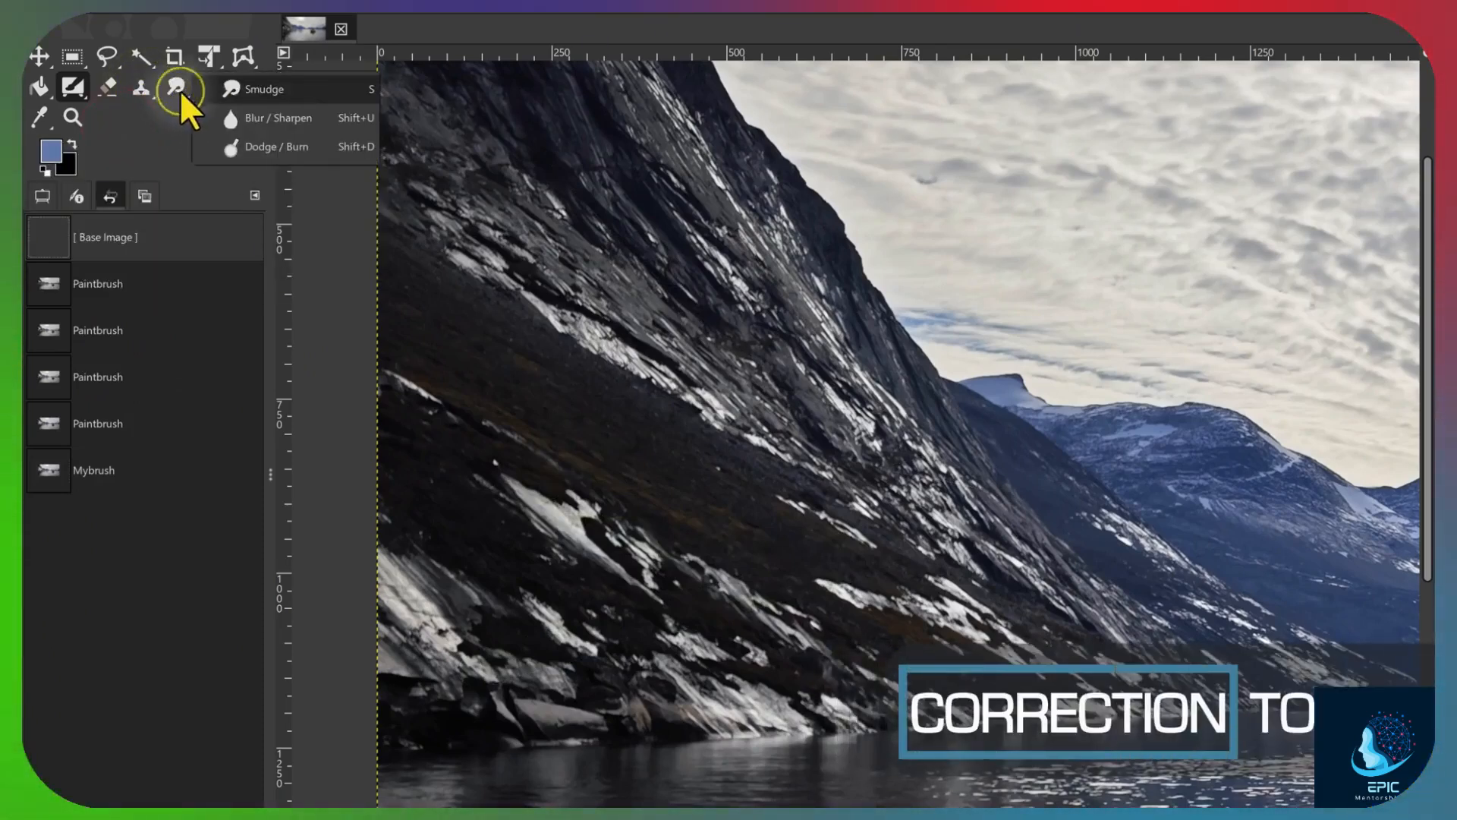
pyautogui.click(160, 134)
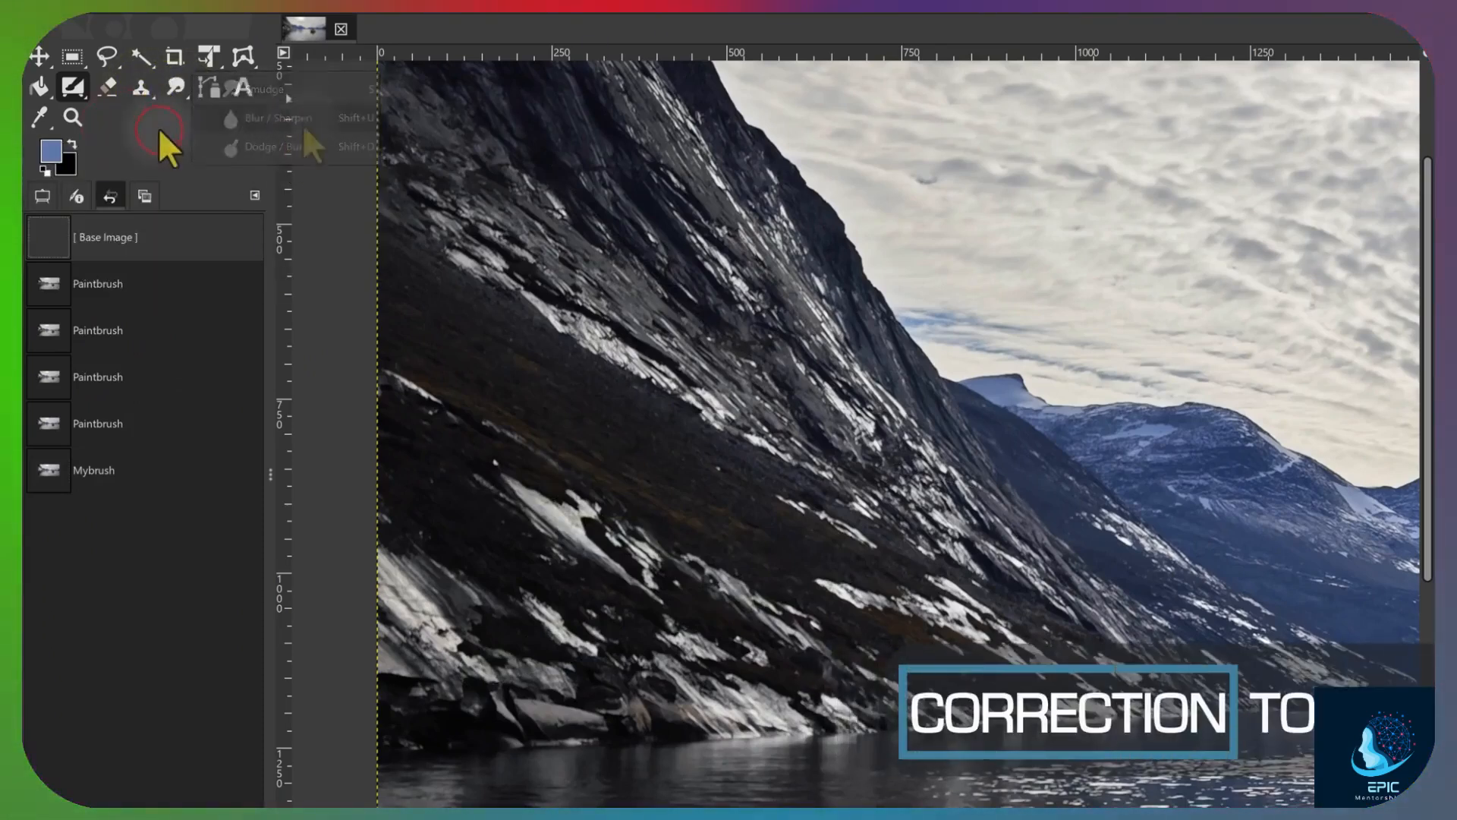
# Clone cloud texture from the sky over the bright sun area with the Clone tool
pyautogui.click(141, 88)
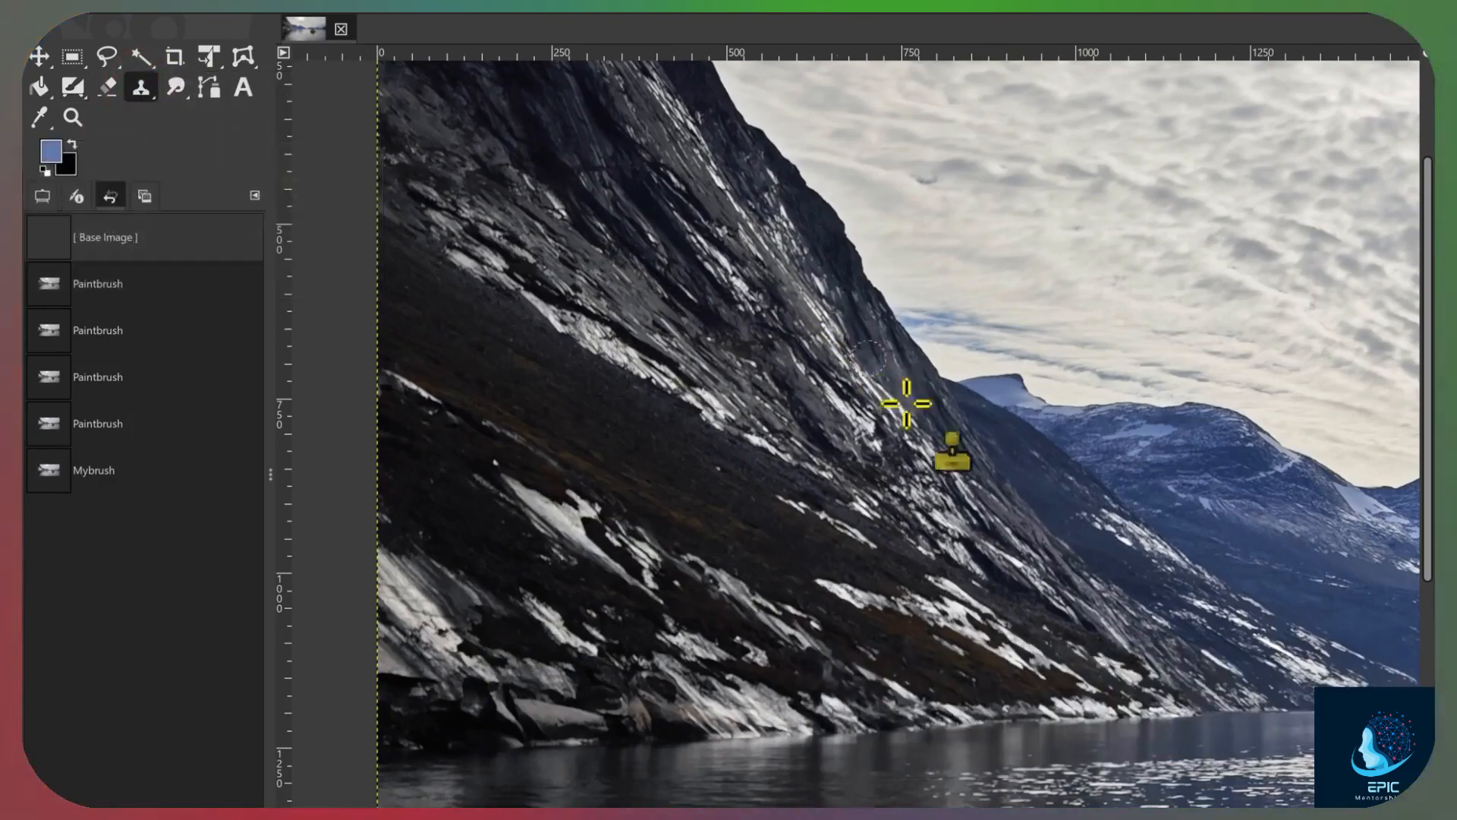
pyautogui.keyDown('ctrl'); pyautogui.click(1021, 406); pyautogui.keyUp('ctrl')
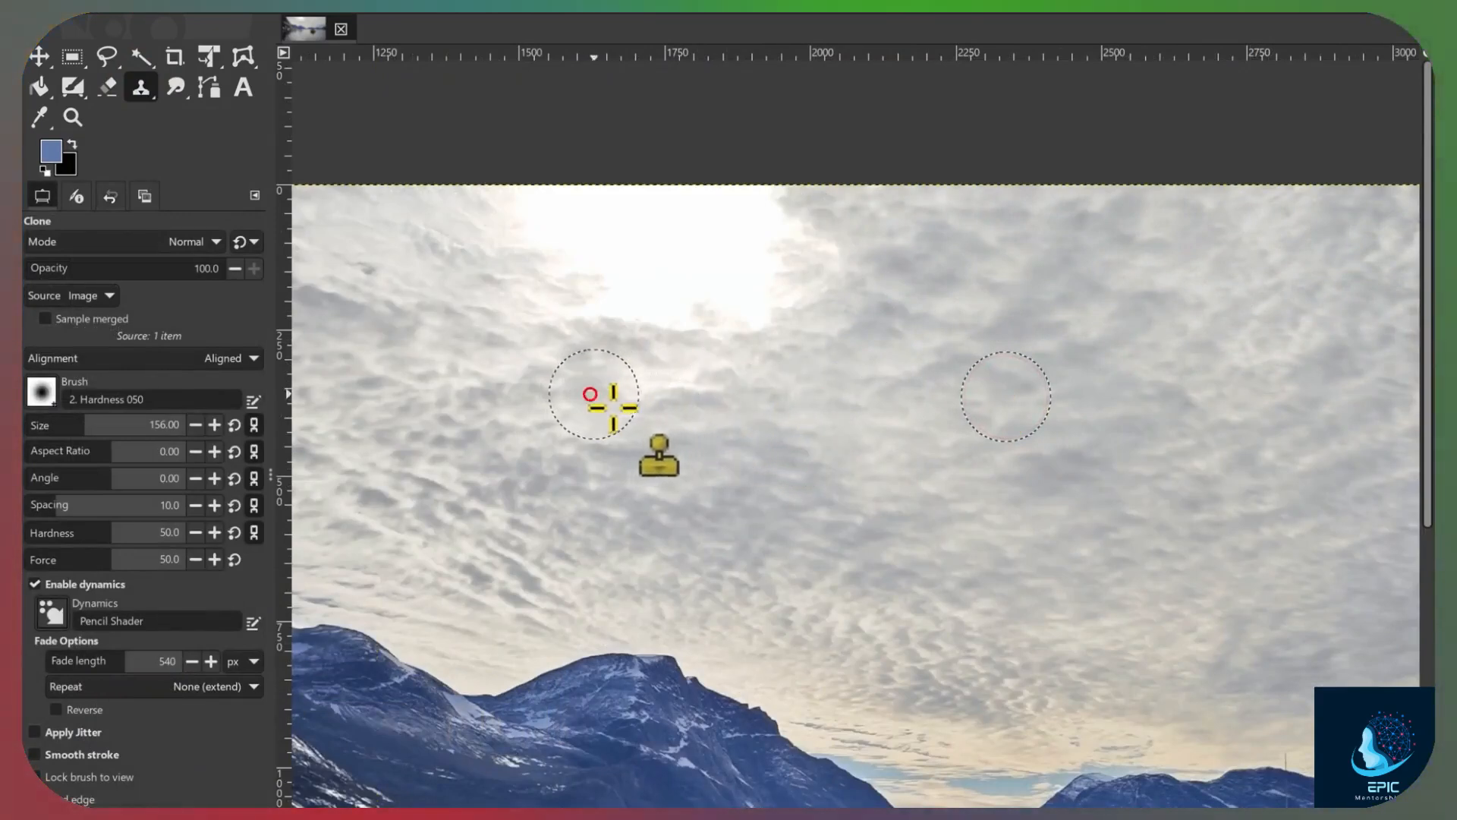
pyautogui.moveTo(633, 355)
pyautogui.mouseDown()
pyautogui.moveTo(748, 342)
pyautogui.moveTo(703, 323)
pyautogui.moveTo(579, 319)
pyautogui.moveTo(651, 316)
pyautogui.mouseUp()
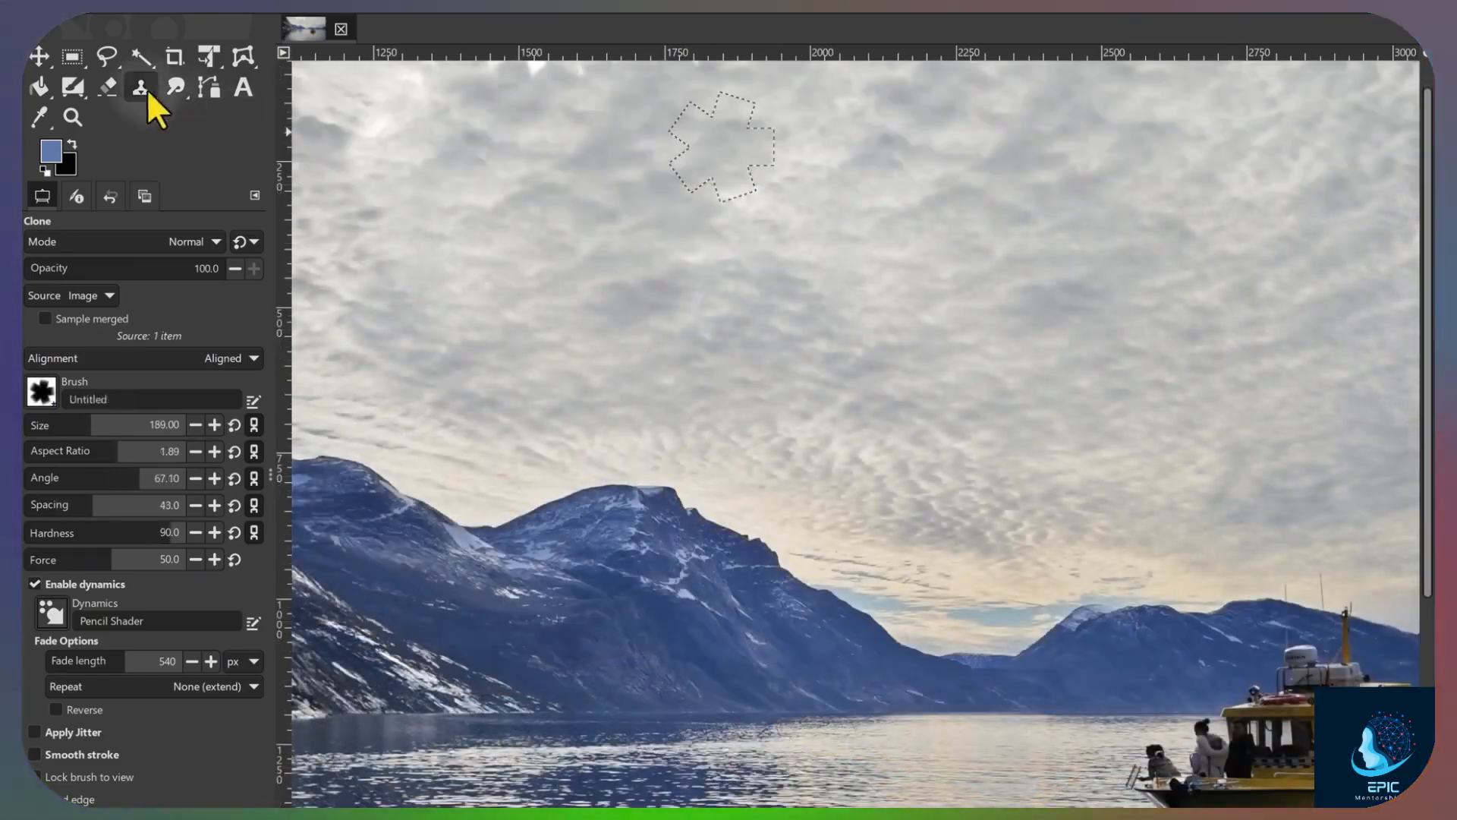
# Paint over the snowy blue mountain peak with the Healing tool, using the cloudy sky as the source
pyautogui.click(141, 88)
pyautogui.click(246, 146)
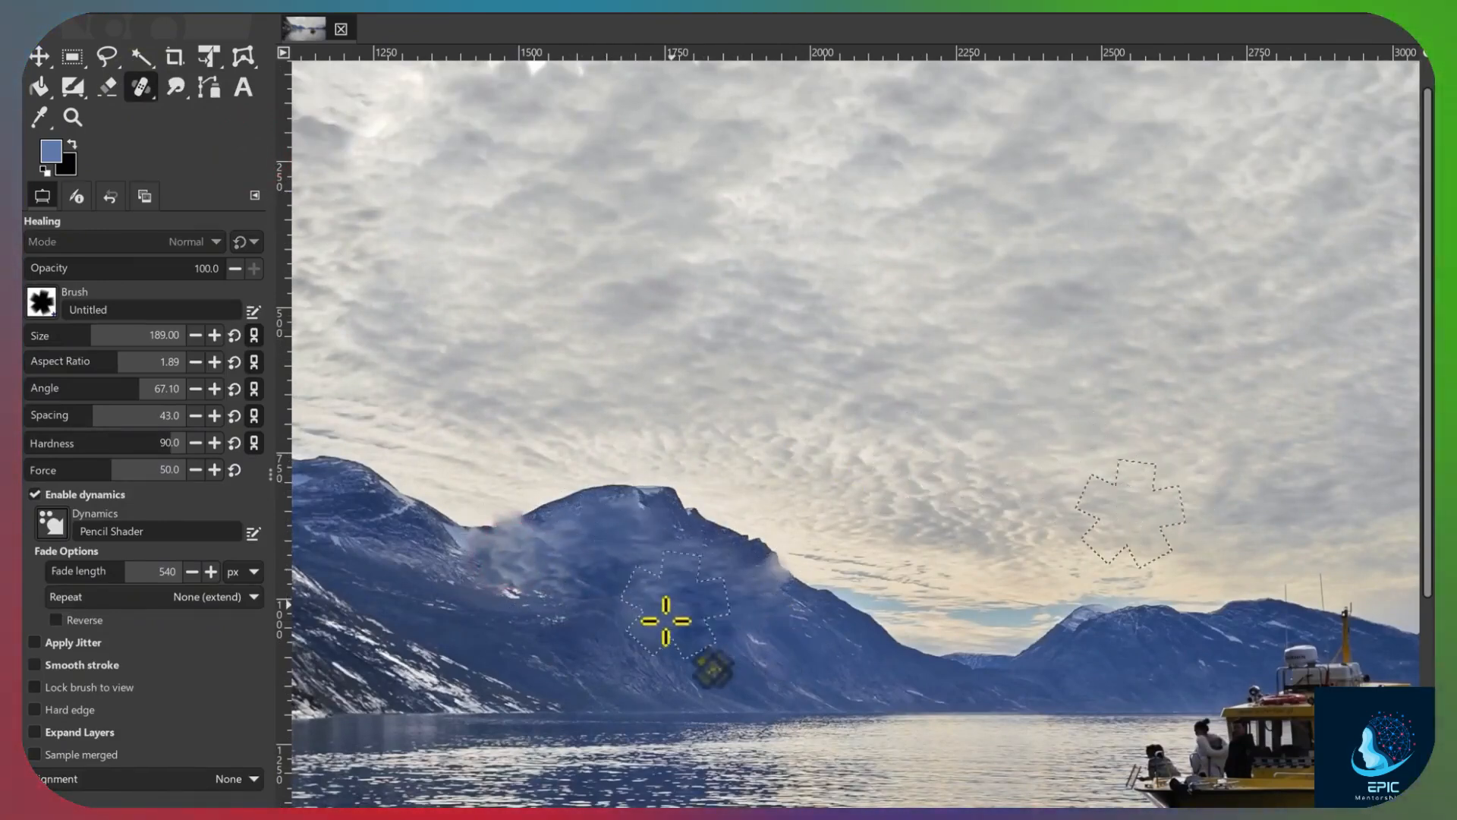
pyautogui.moveTo(626, 667)
pyautogui.mouseDown()
pyautogui.moveTo(823, 665)
pyautogui.moveTo(511, 622)
pyautogui.mouseUp()
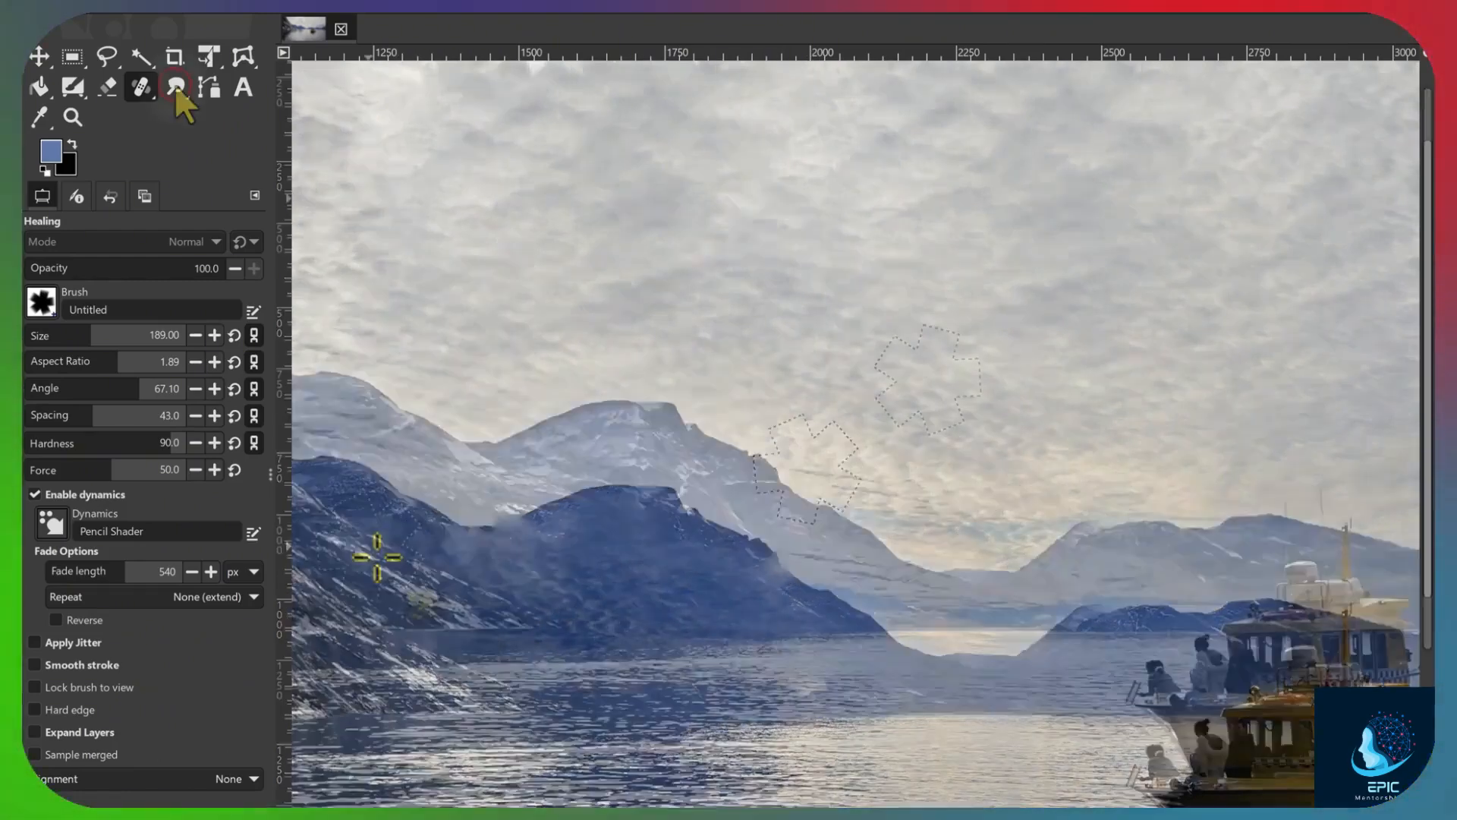
# Activate the Smudge tool for retouching the blue mountain peak
pyautogui.click(179, 87)
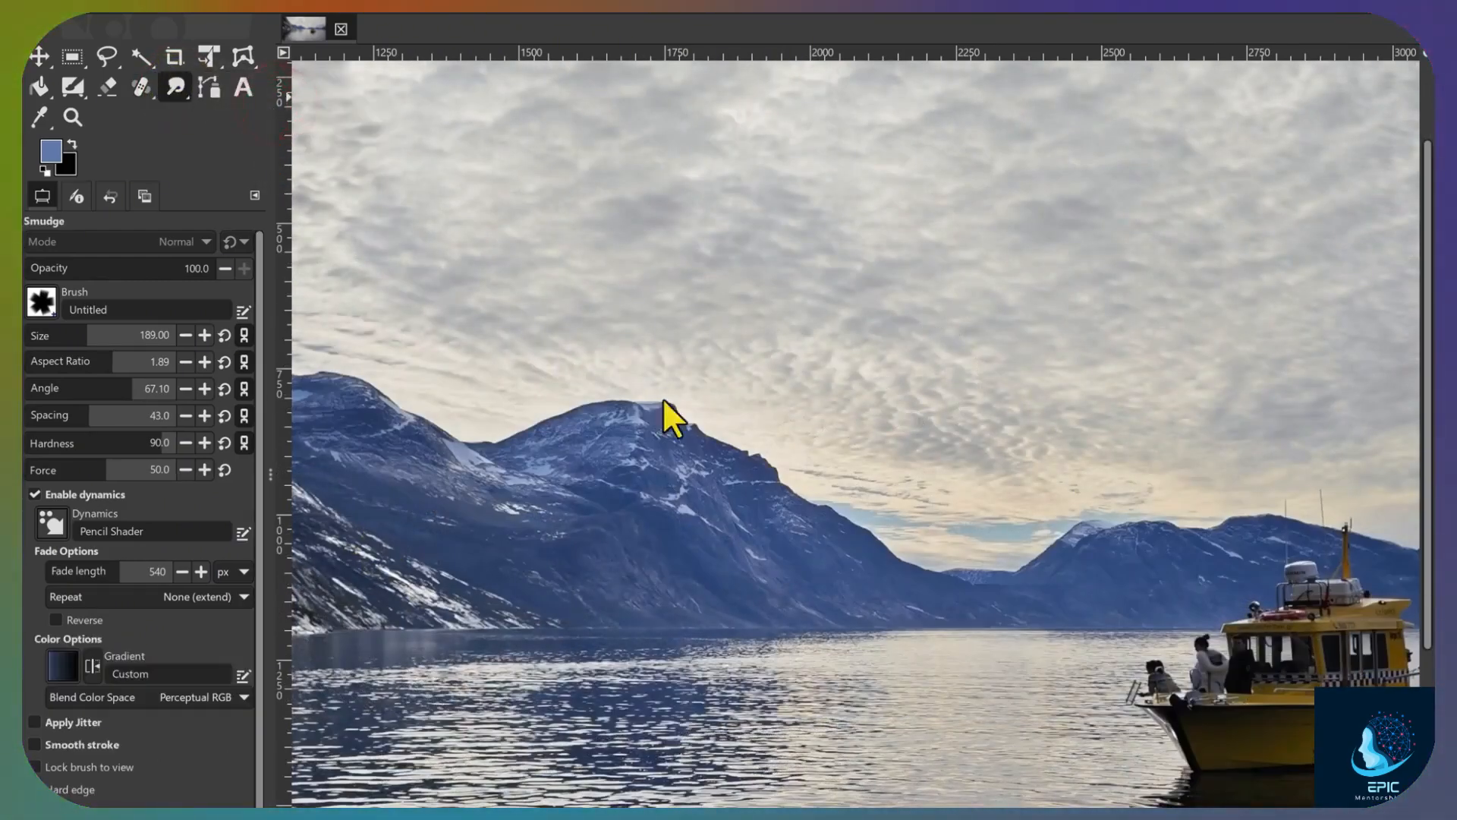
pyautogui.scroll(5, 757, 448)
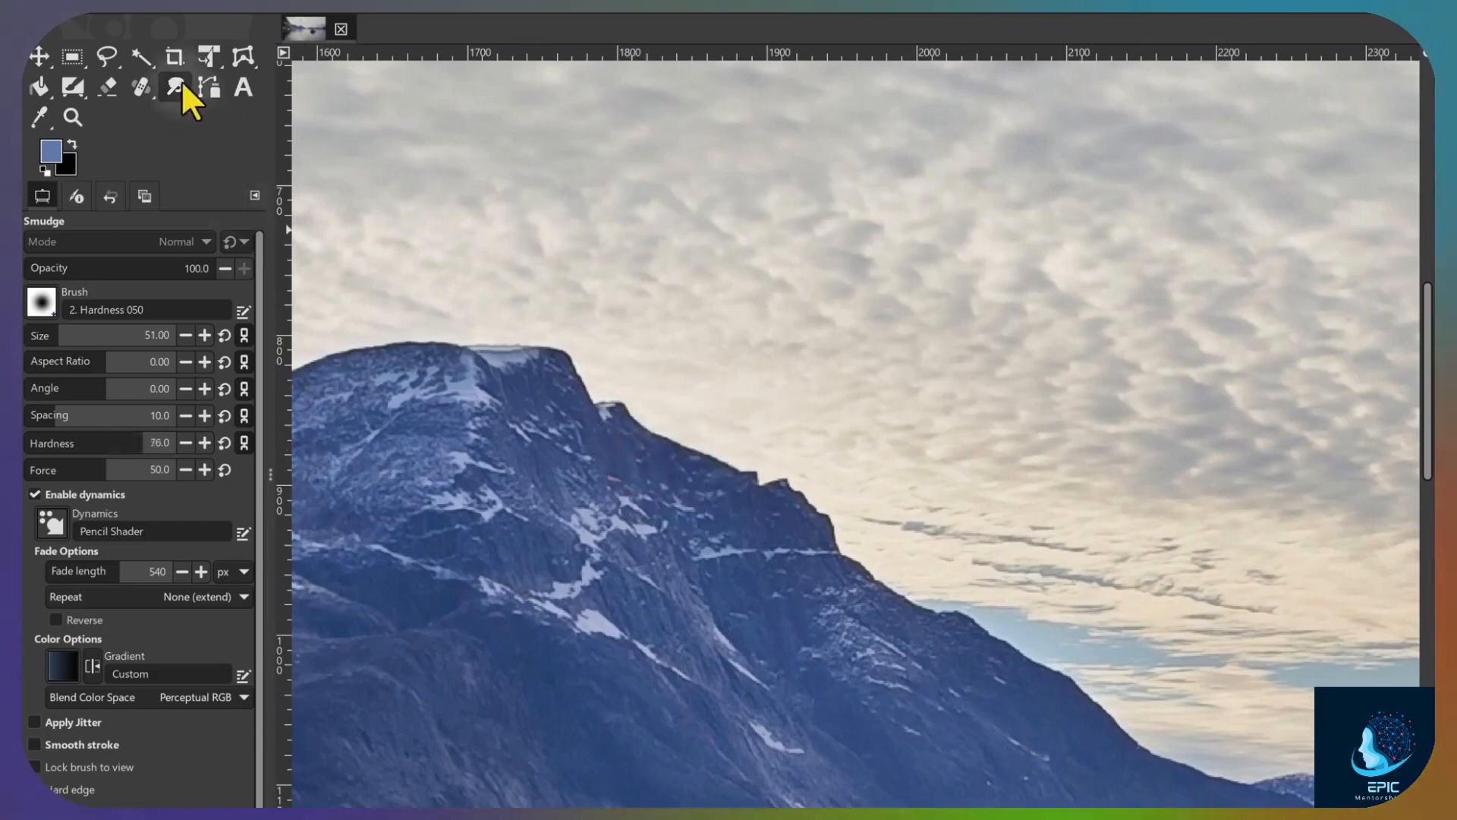
# Blur and sharpen the snowy slope of the blue mountain peak with the Blur/Sharpen tool
pyautogui.moveTo(181, 80); pyautogui.dragTo(266, 117)
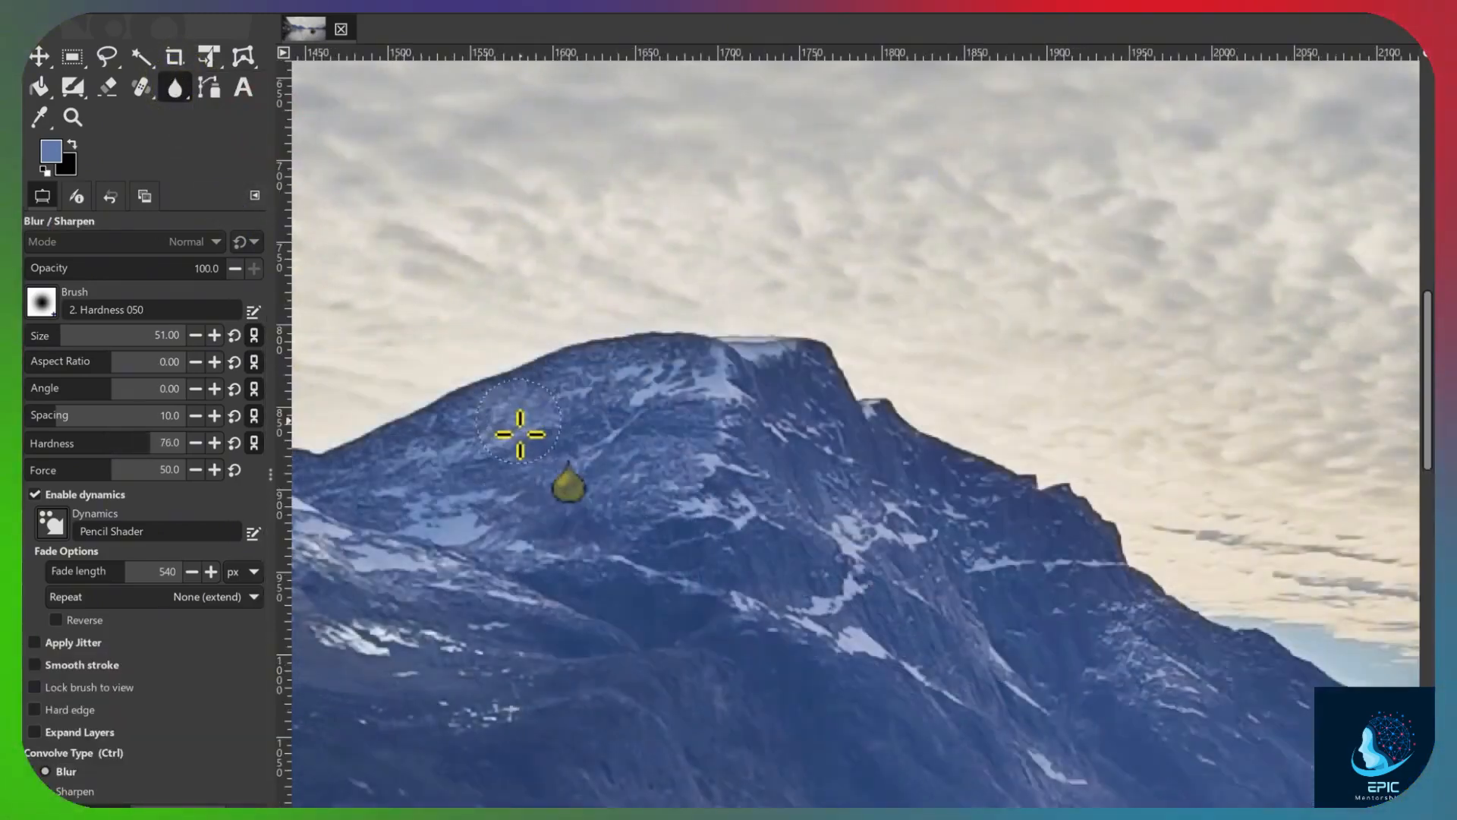
pyautogui.moveTo(503, 420)
pyautogui.mouseDown()
pyautogui.moveTo(752, 407)
pyautogui.moveTo(552, 577)
pyautogui.mouseUp()
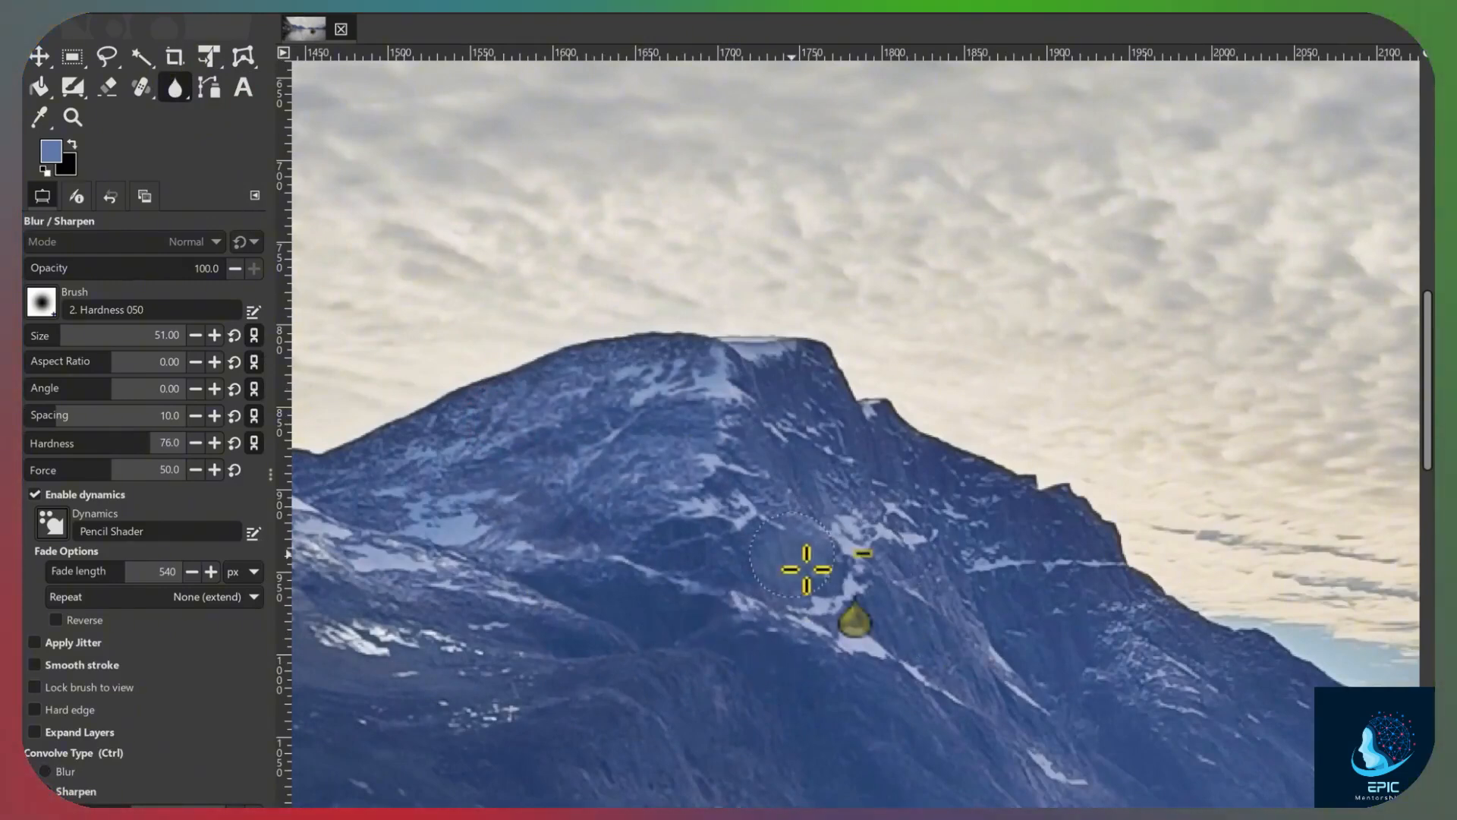
pyautogui.moveTo(514, 449)
pyautogui.mouseDown()
pyautogui.moveTo(628, 431)
pyautogui.moveTo(569, 442)
pyautogui.moveTo(736, 438)
pyautogui.moveTo(596, 491)
pyautogui.moveTo(777, 478)
pyautogui.moveTo(552, 526)
pyautogui.moveTo(915, 498)
pyautogui.moveTo(579, 586)
pyautogui.moveTo(1018, 564)
pyautogui.moveTo(703, 623)
pyautogui.moveTo(764, 666)
pyautogui.mouseUp()
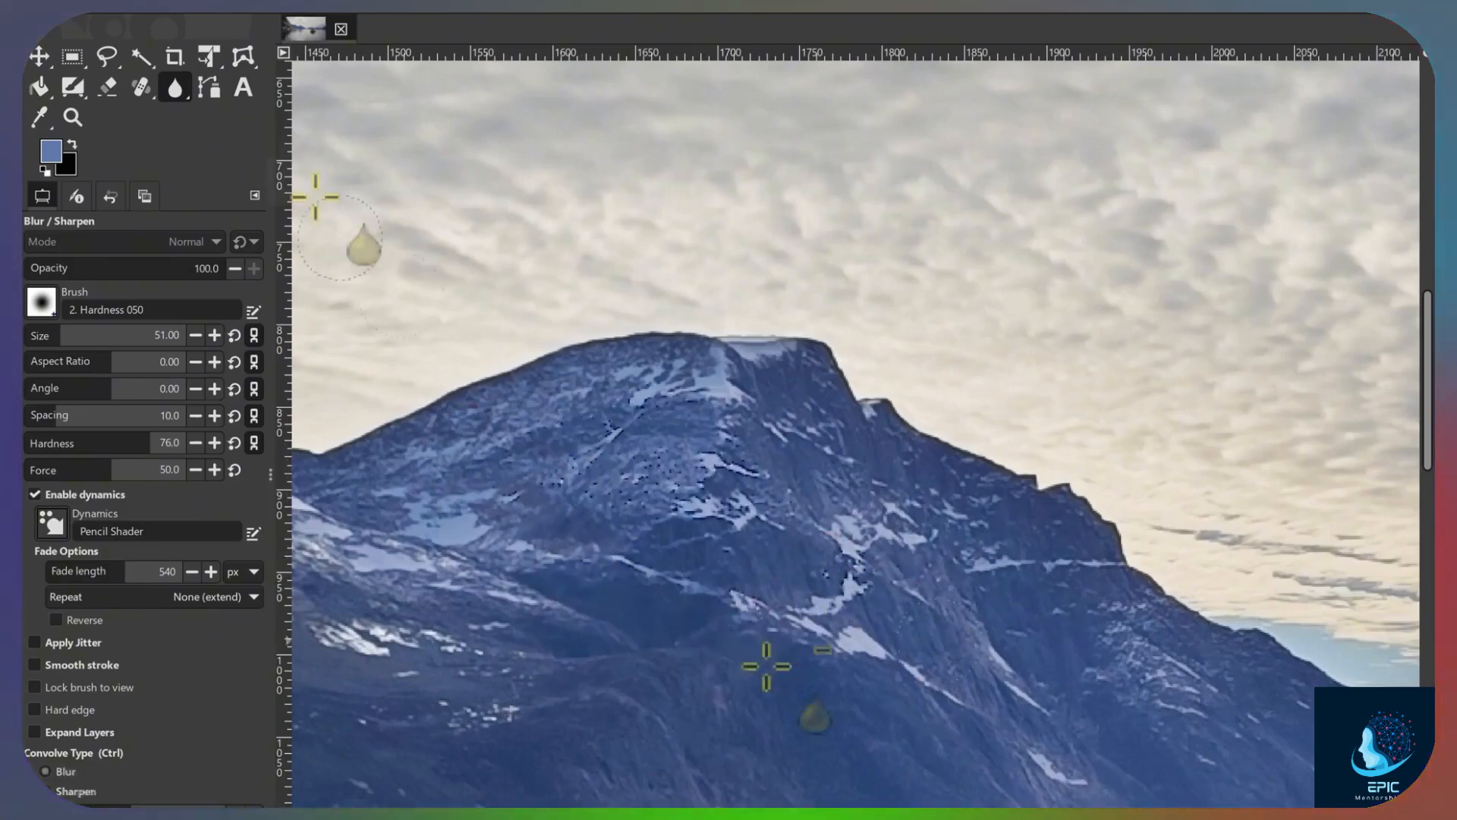
# Brush the mountain slope with the Dodge/Burn tool, undo that stroke, and darken the slope using the Burn type
pyautogui.moveTo(175, 91)
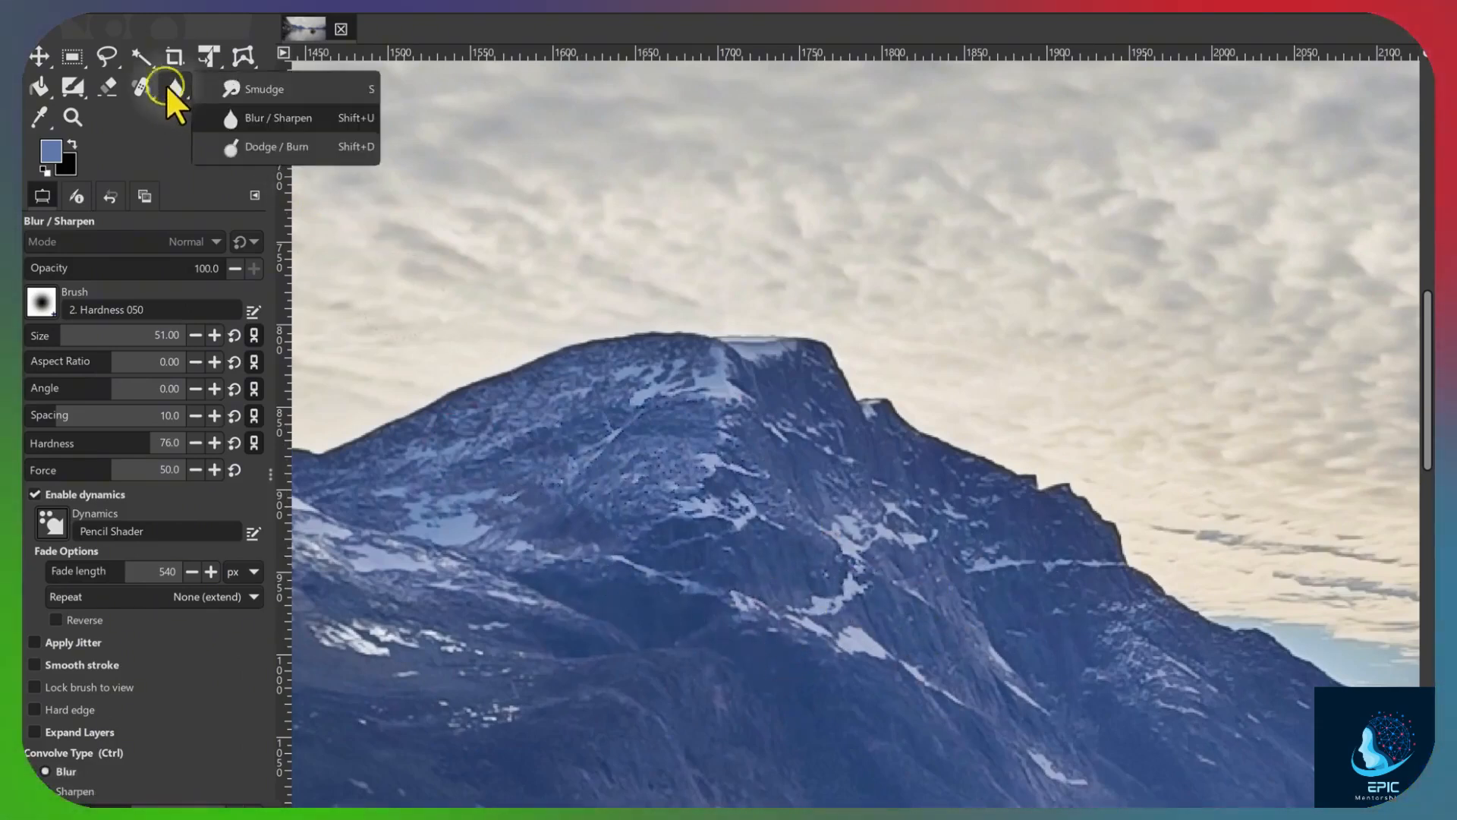
pyautogui.click(291, 149)
pyautogui.moveTo(554, 361)
pyautogui.mouseDown()
pyautogui.moveTo(617, 368)
pyautogui.moveTo(589, 389)
pyautogui.moveTo(665, 386)
pyautogui.moveTo(773, 417)
pyautogui.moveTo(831, 484)
pyautogui.moveTo(855, 551)
pyautogui.moveTo(569, 615)
pyautogui.moveTo(711, 670)
pyautogui.moveTo(992, 722)
pyautogui.mouseUp()
pyautogui.hotkey('ctrl', 'z')
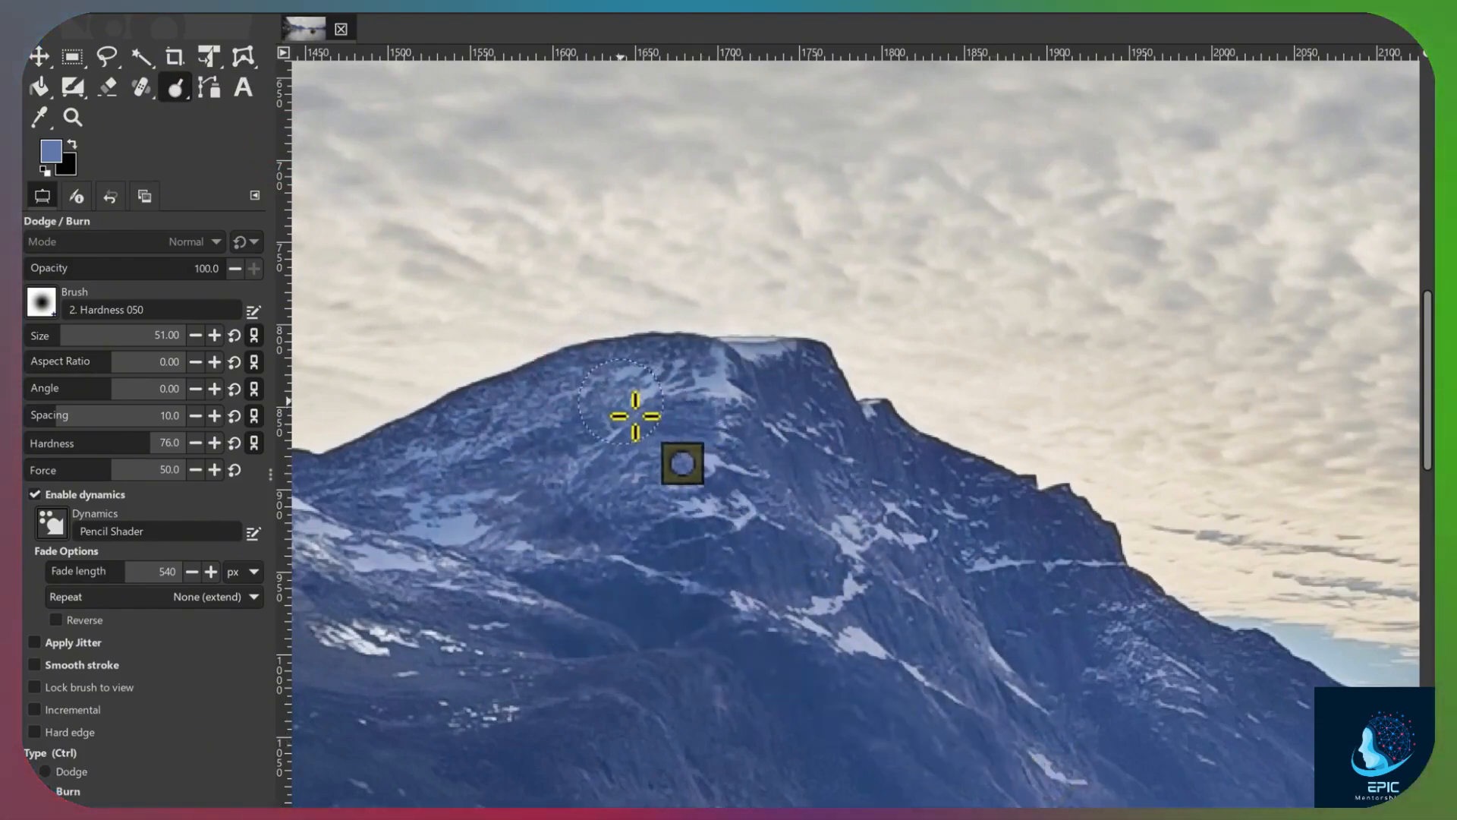
pyautogui.moveTo(638, 417)
pyautogui.mouseDown()
pyautogui.moveTo(716, 410)
pyautogui.moveTo(795, 461)
pyautogui.moveTo(797, 501)
pyautogui.moveTo(677, 572)
pyautogui.moveTo(681, 628)
pyautogui.moveTo(934, 684)
pyautogui.moveTo(843, 749)
pyautogui.mouseUp()
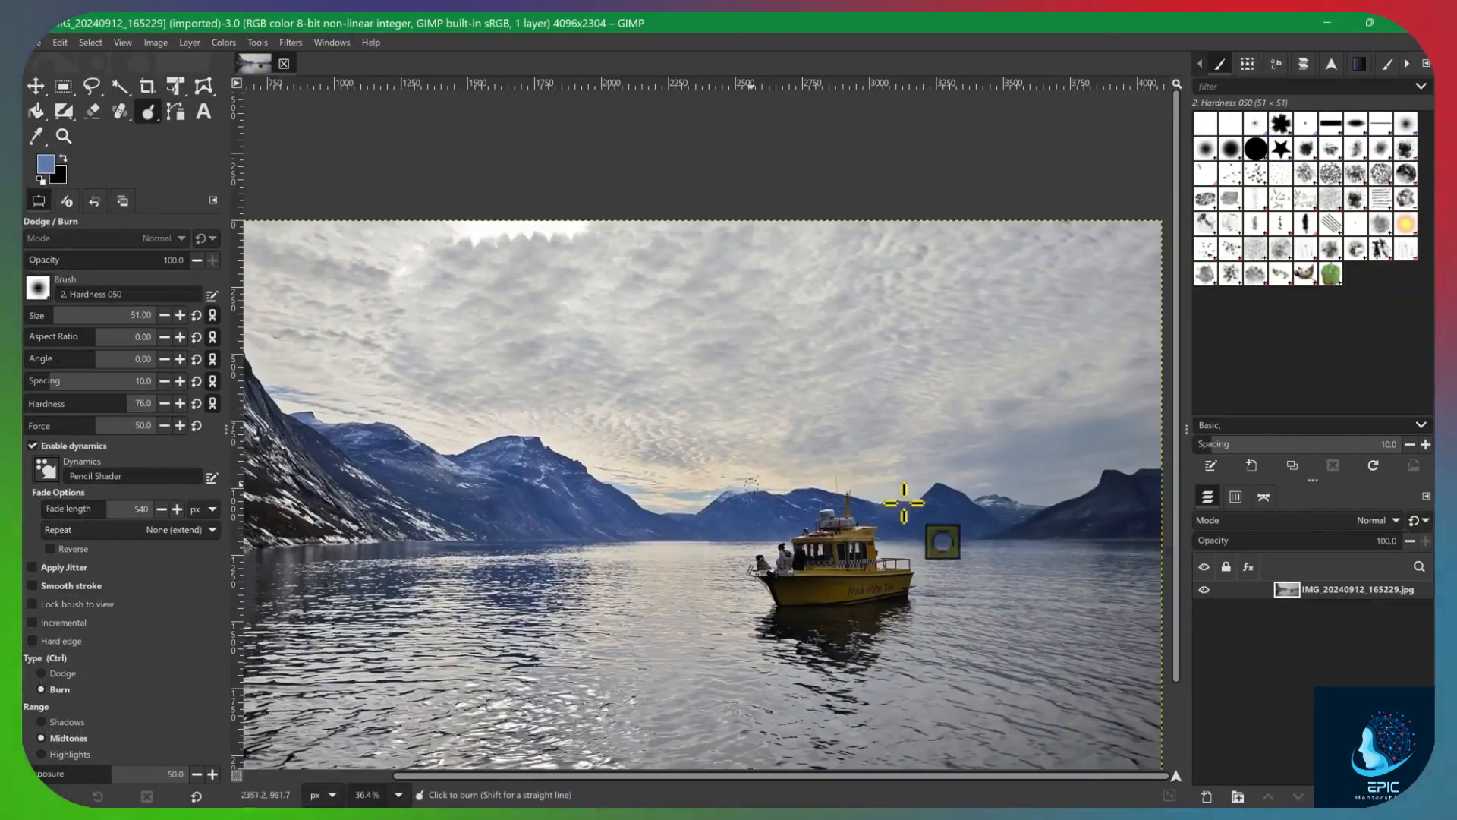
# Inspect the boat, mountains and sky by zooming in and out and panning around the photo
pyautogui.keyDown('ctrl'); pyautogui.scroll(5, 1130, 492); pyautogui.keyUp('ctrl')
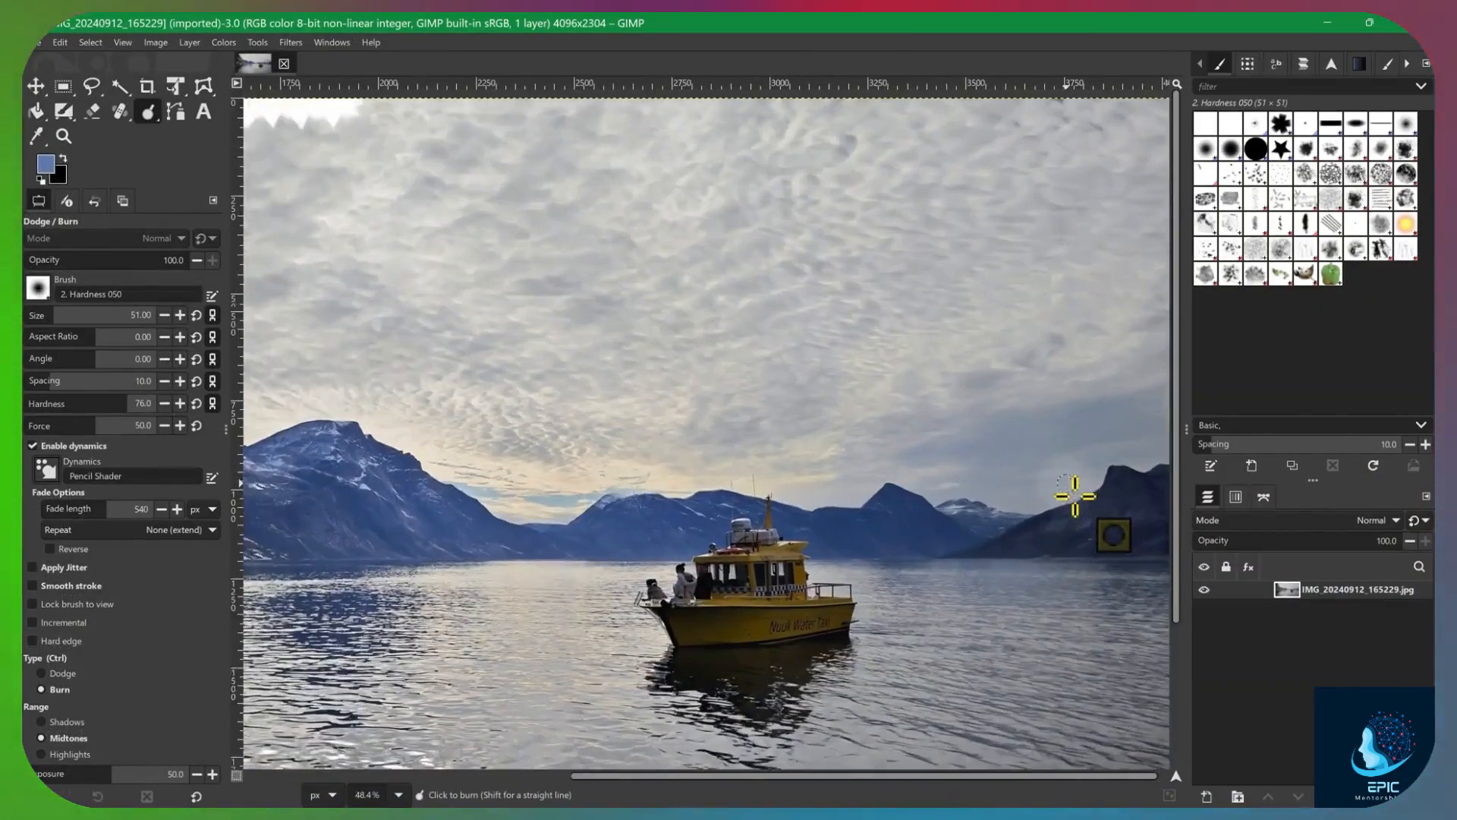
pyautogui.keyDown('ctrl'); pyautogui.scroll(3, 1008, 491); pyautogui.keyUp('ctrl')
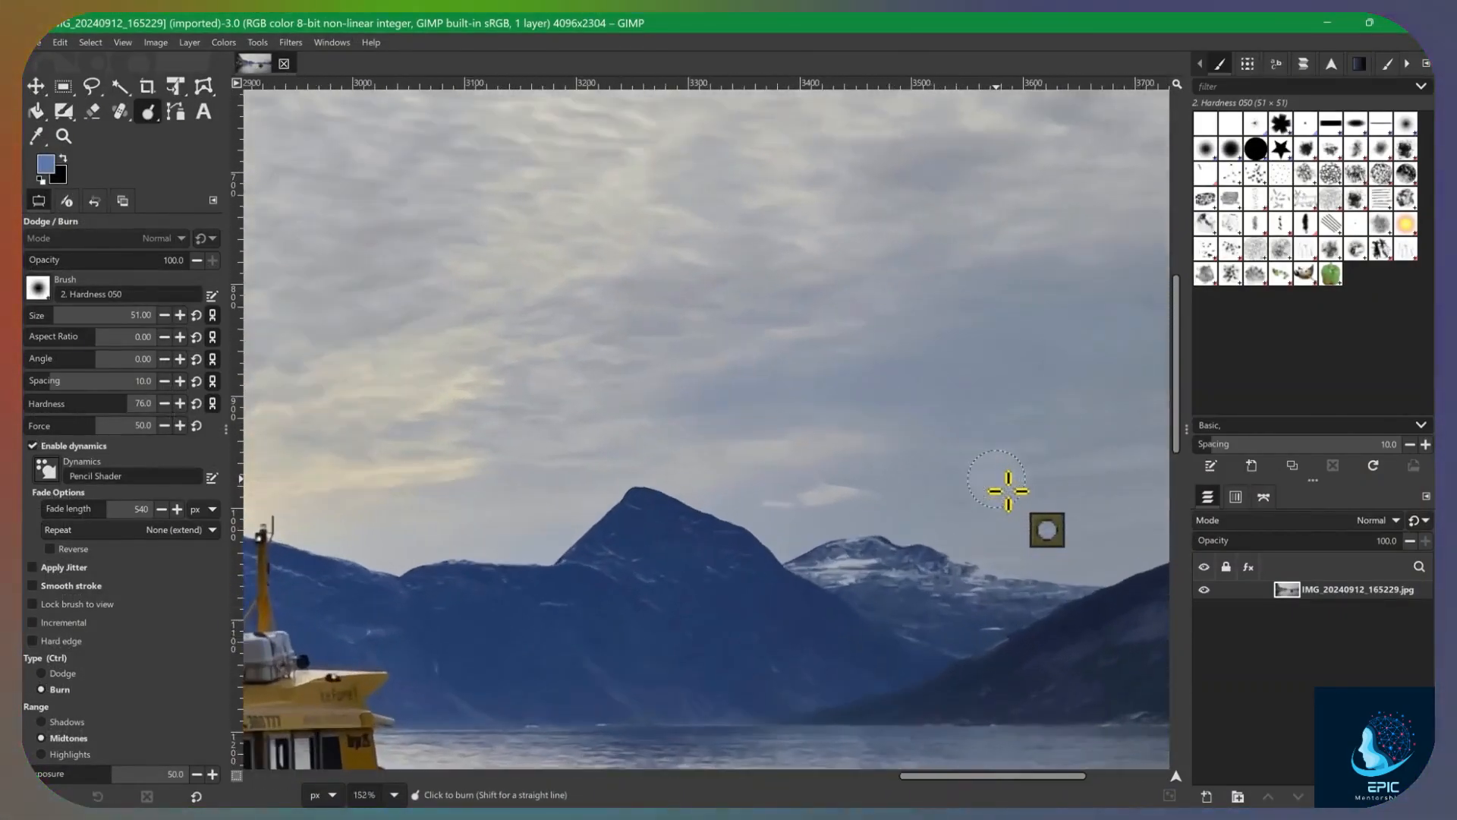
pyautogui.keyDown('ctrl'); pyautogui.scroll(-1, 1008, 491); pyautogui.keyUp('ctrl')
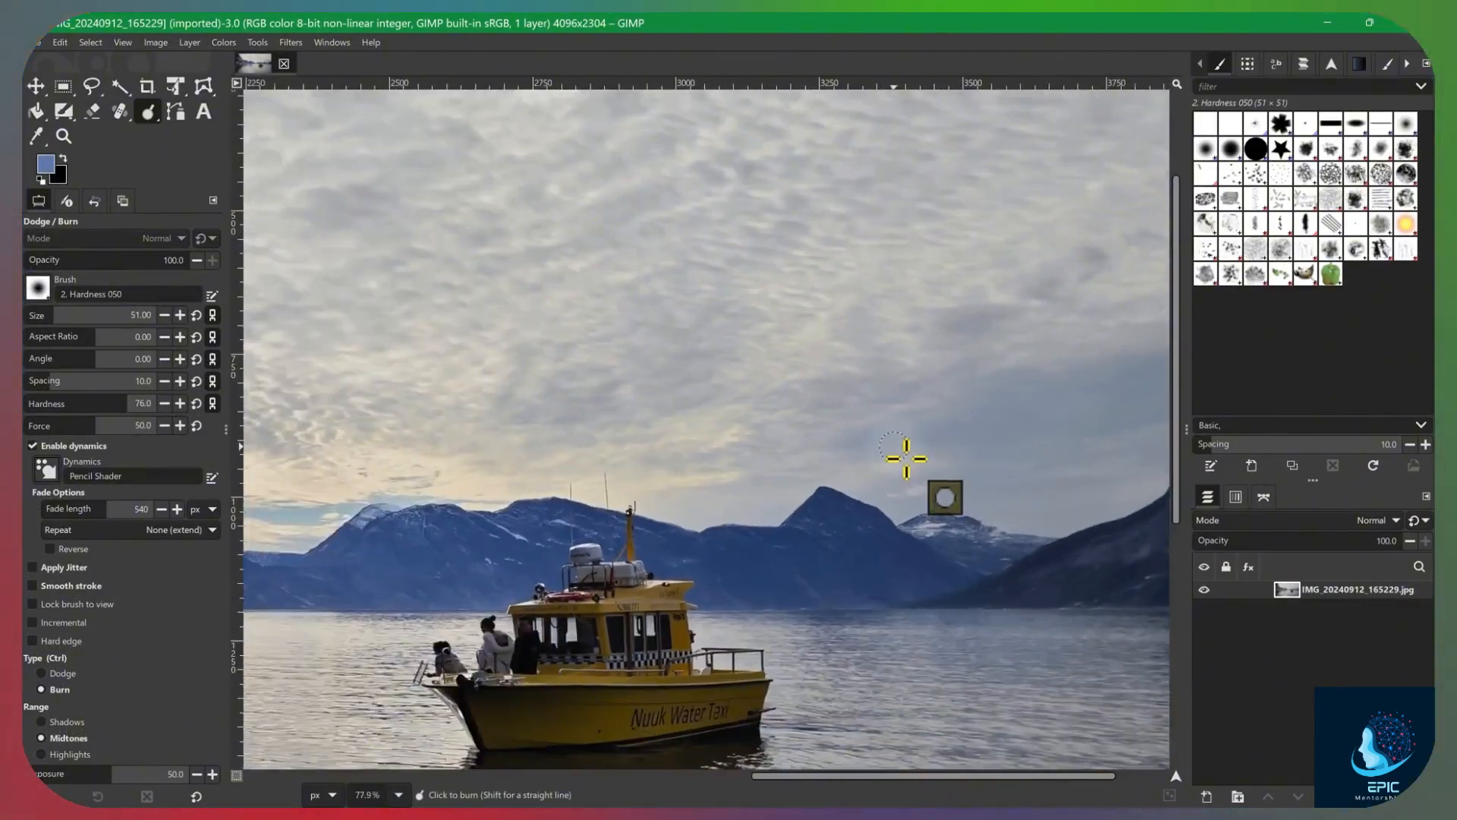
pyautogui.keyDown('ctrl'); pyautogui.scroll(1, 906, 458); pyautogui.keyUp('ctrl')
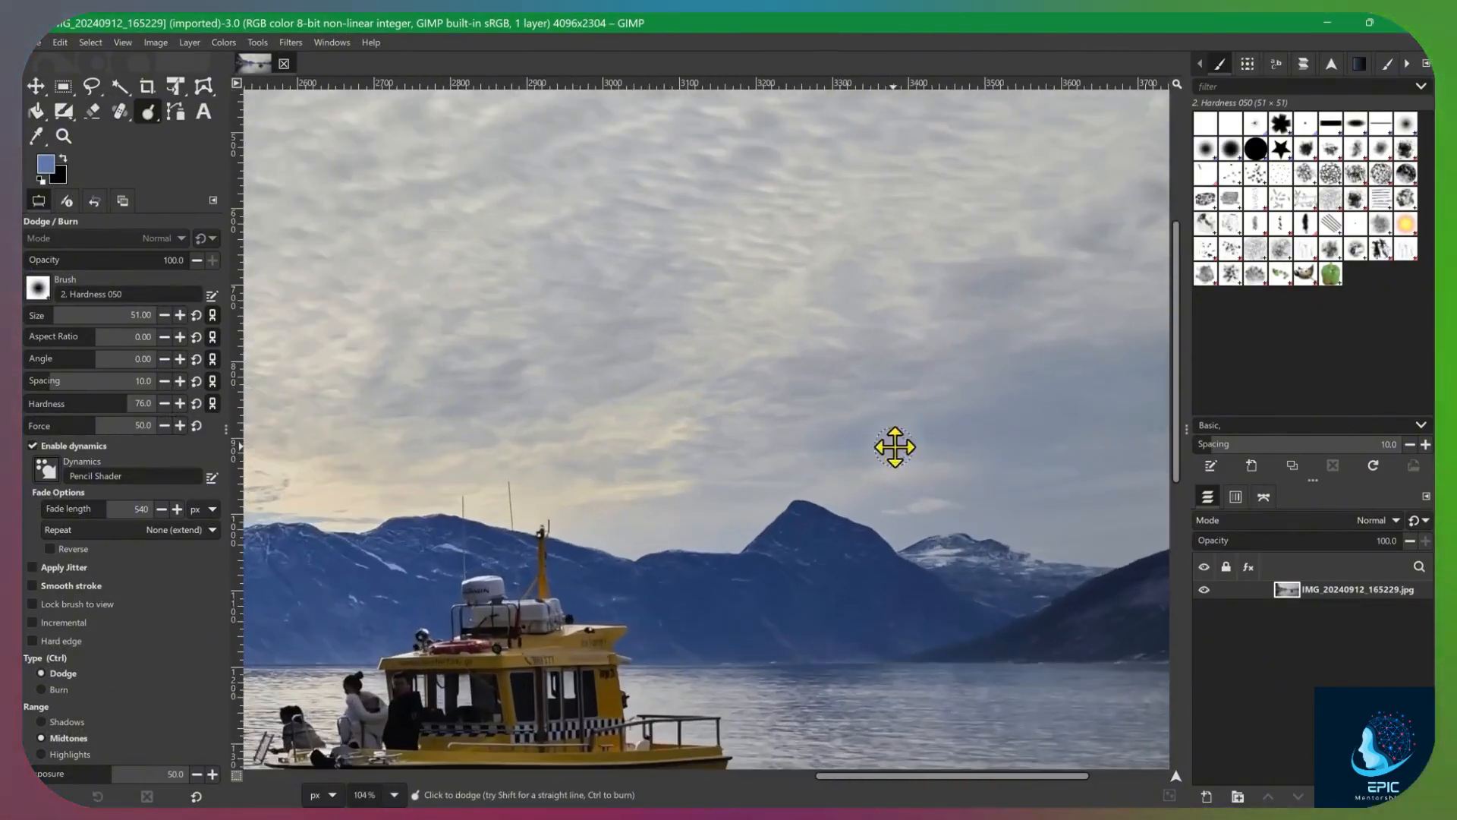
pyautogui.moveTo(894, 447)
pyautogui.mouseDown()
pyautogui.moveTo(986, 303)
pyautogui.moveTo(754, 303)
pyautogui.moveTo(980, 546)
pyautogui.moveTo(1123, 508)
pyautogui.moveTo(1070, 286)
pyautogui.moveTo(858, 357)
pyautogui.moveTo(787, 362)
pyautogui.moveTo(862, 415)
pyautogui.mouseUp()
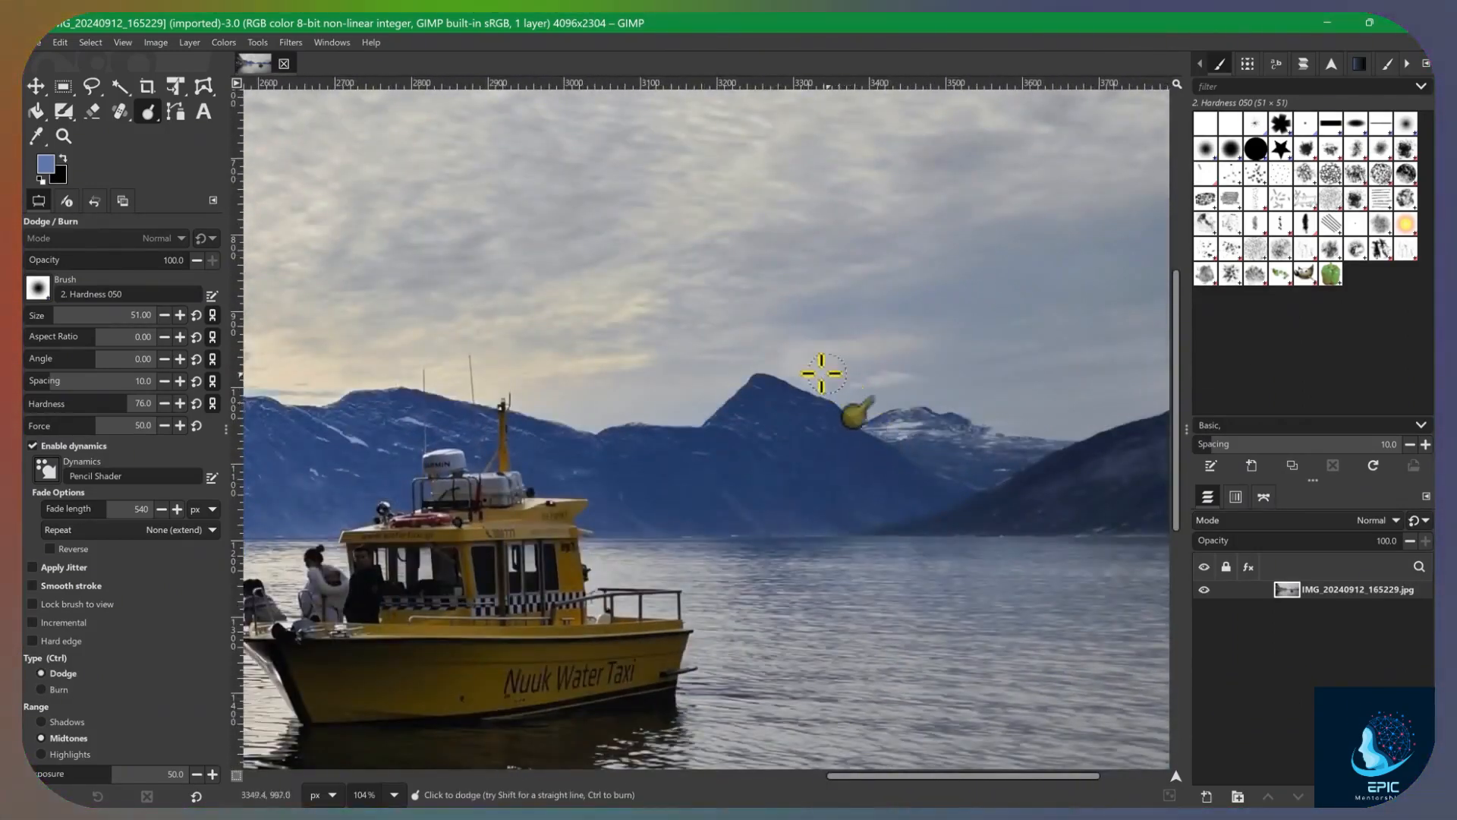
# Toggle the docks off and on to view the photo with and without the surrounding dialogs
pyautogui.press('Tab')
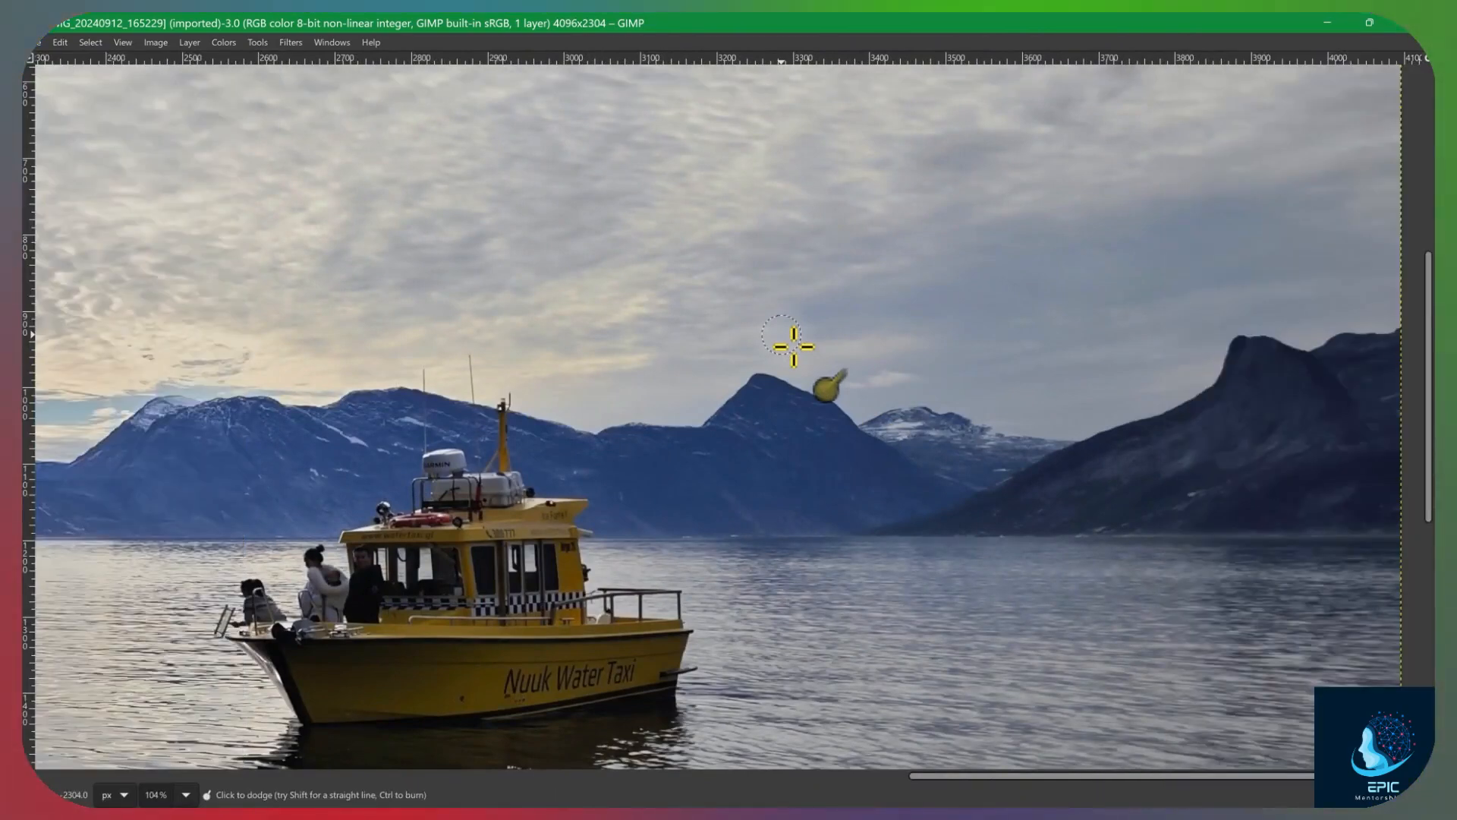
pyautogui.press('Tab')
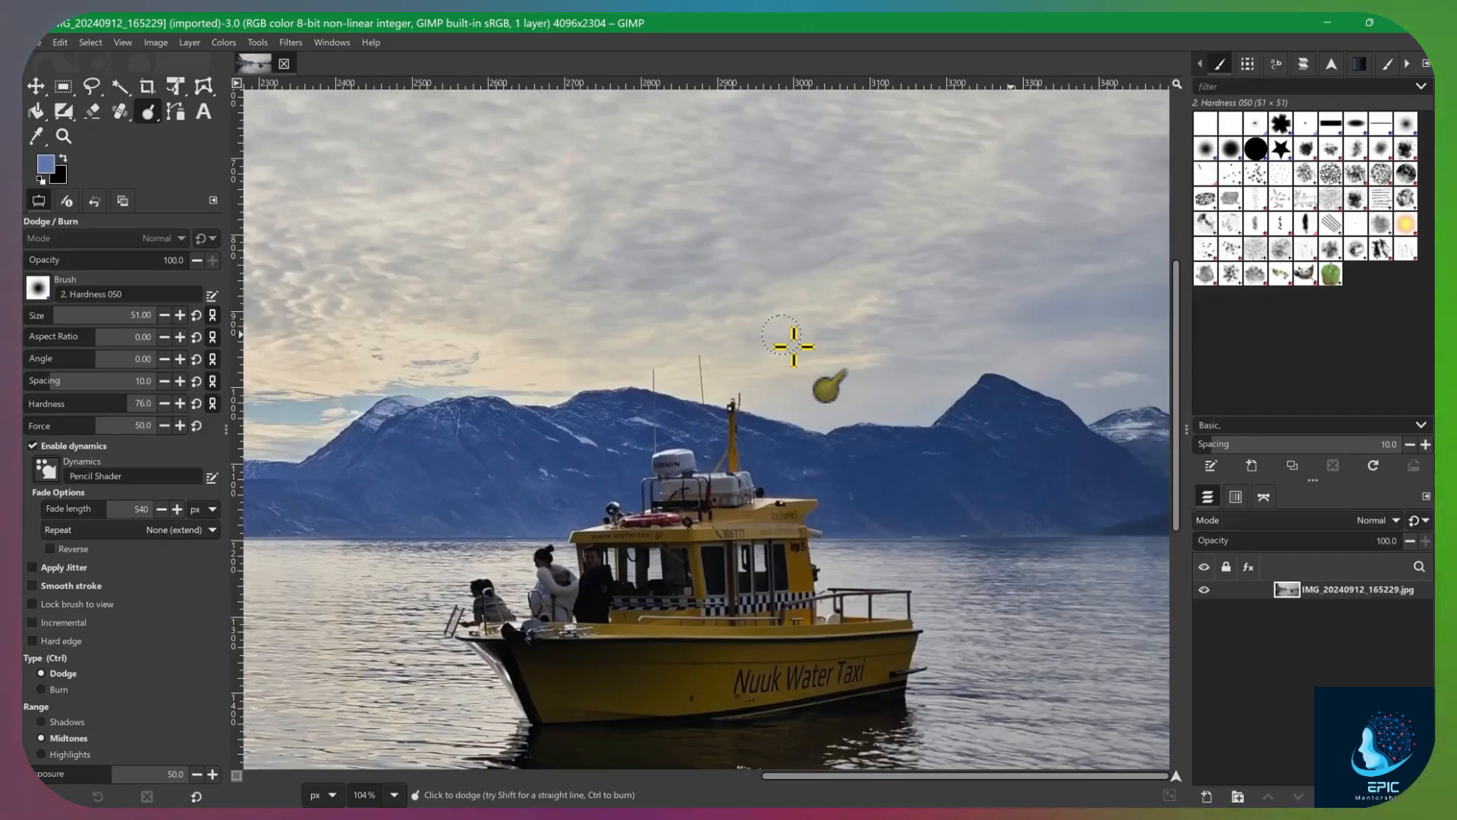
pyautogui.press('Tab')
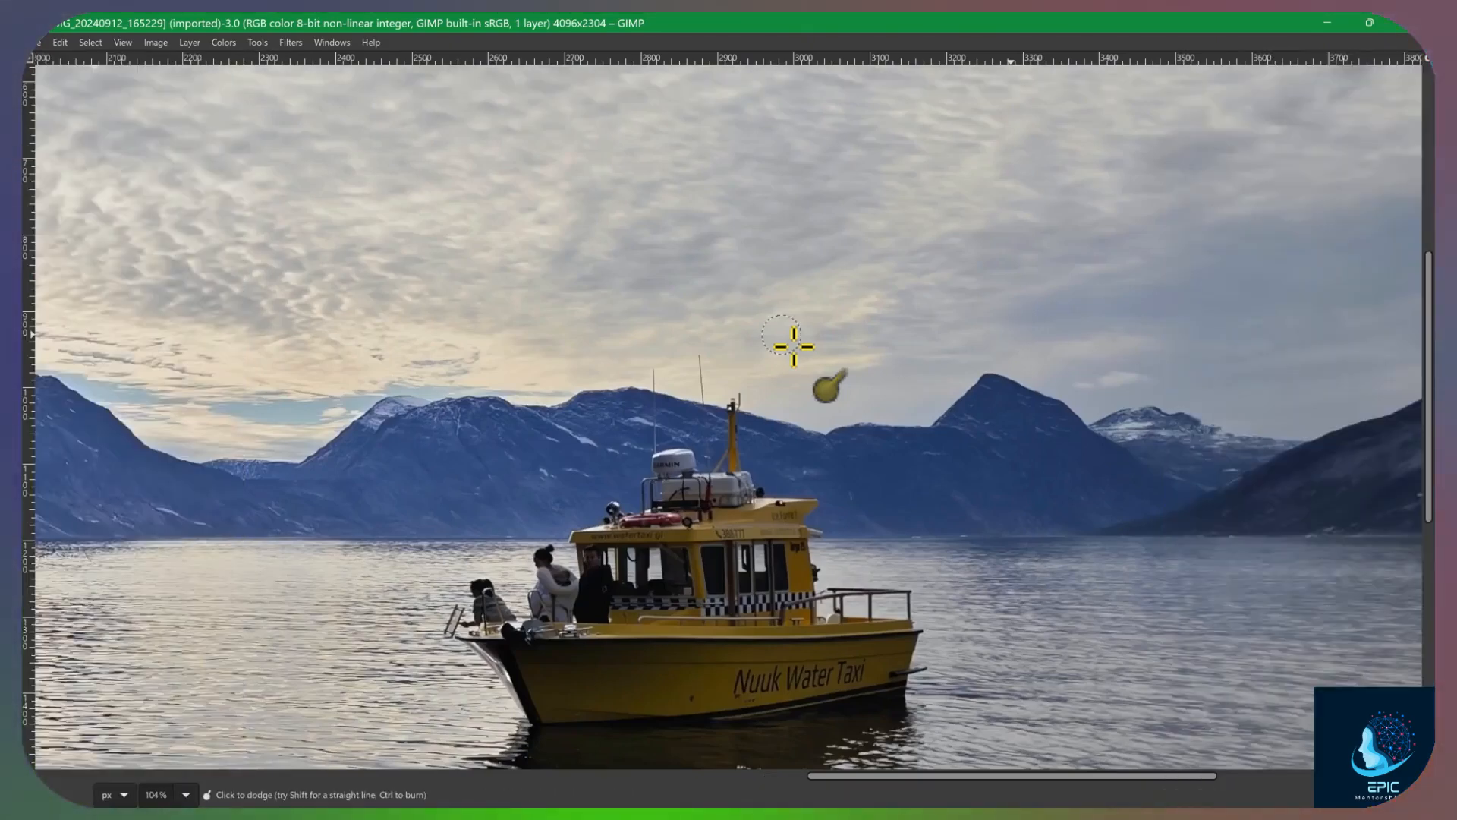
pyautogui.press('Tab')
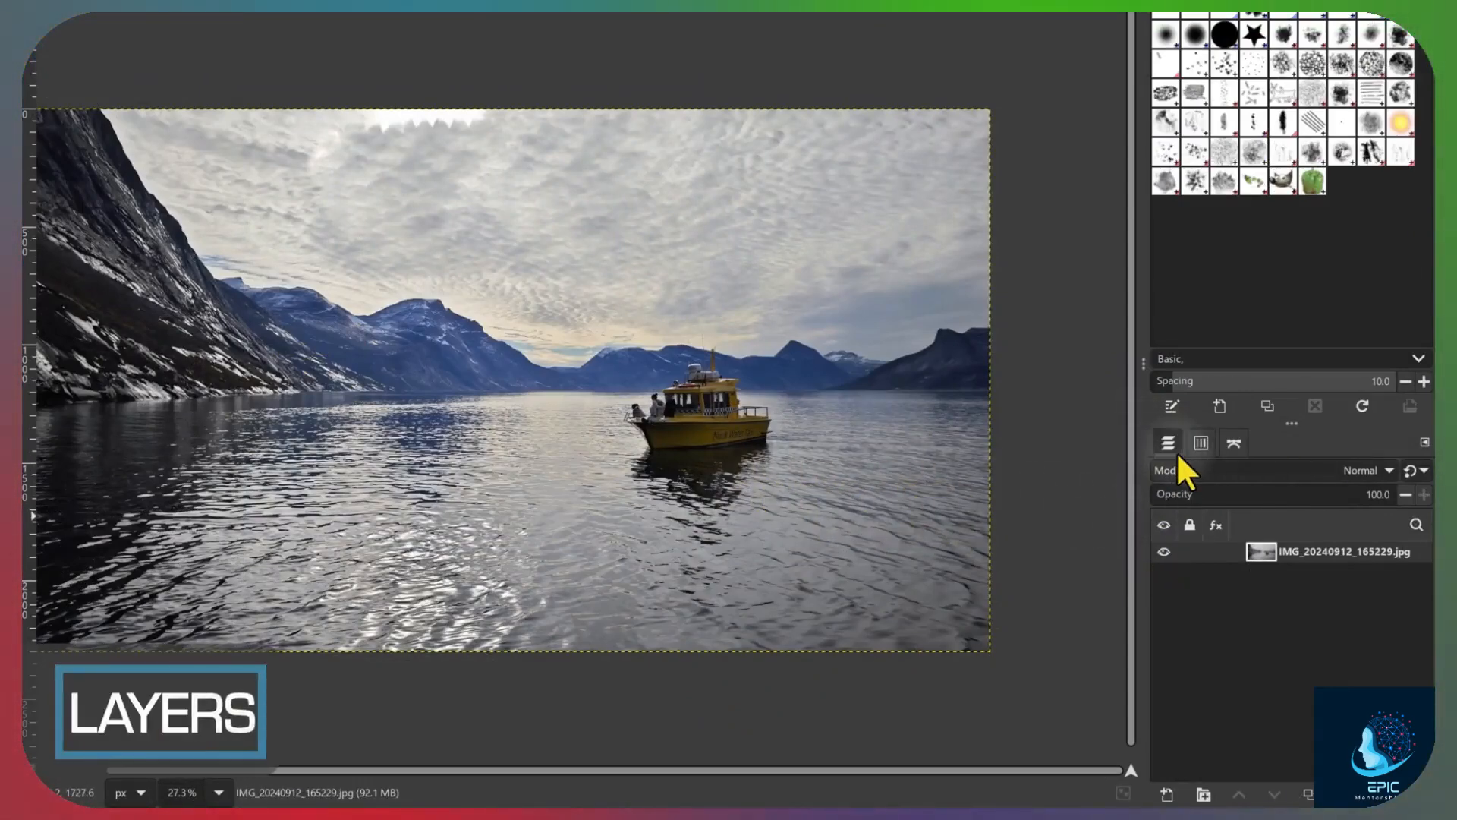
# Toggle the photo layer's visibility off and on, and paint a pink zigzag directly on it across the mountains and water
pyautogui.click(1163, 551)
pyautogui.click(1163, 551)
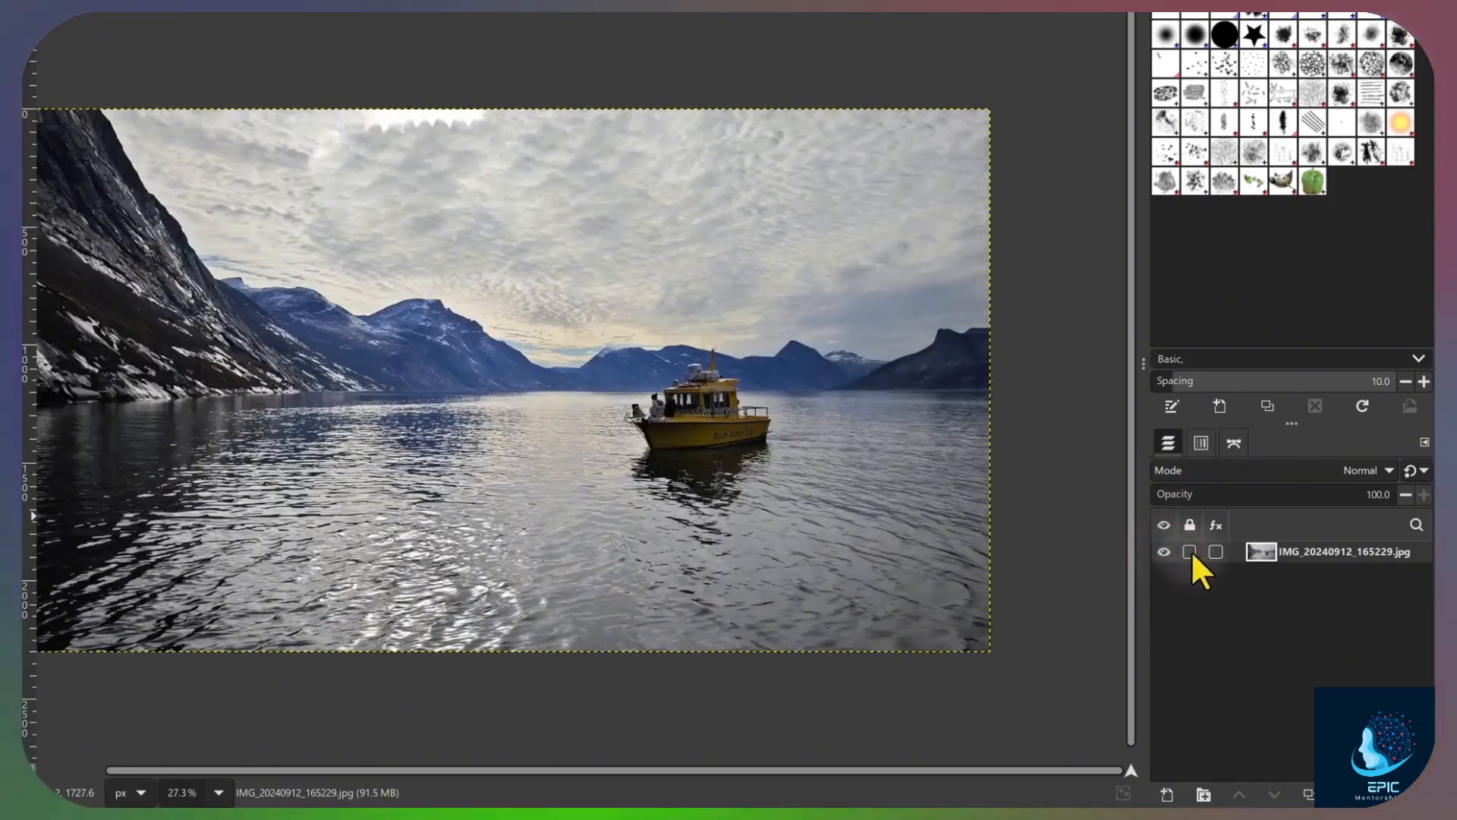
pyautogui.moveTo(376, 205); pyautogui.dragTo(375, 274)
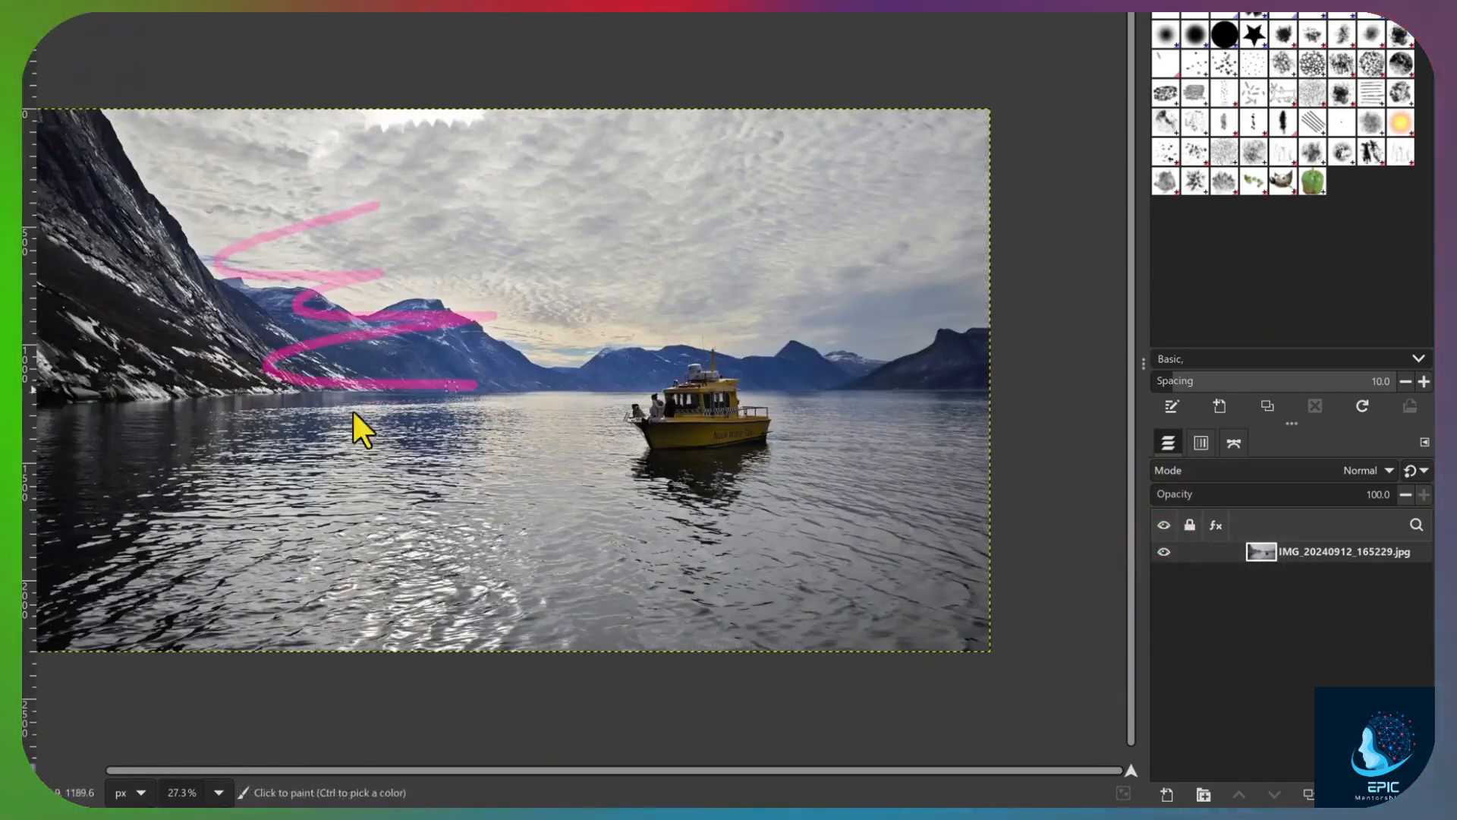
pyautogui.moveTo(497, 524); pyautogui.dragTo(555, 543)
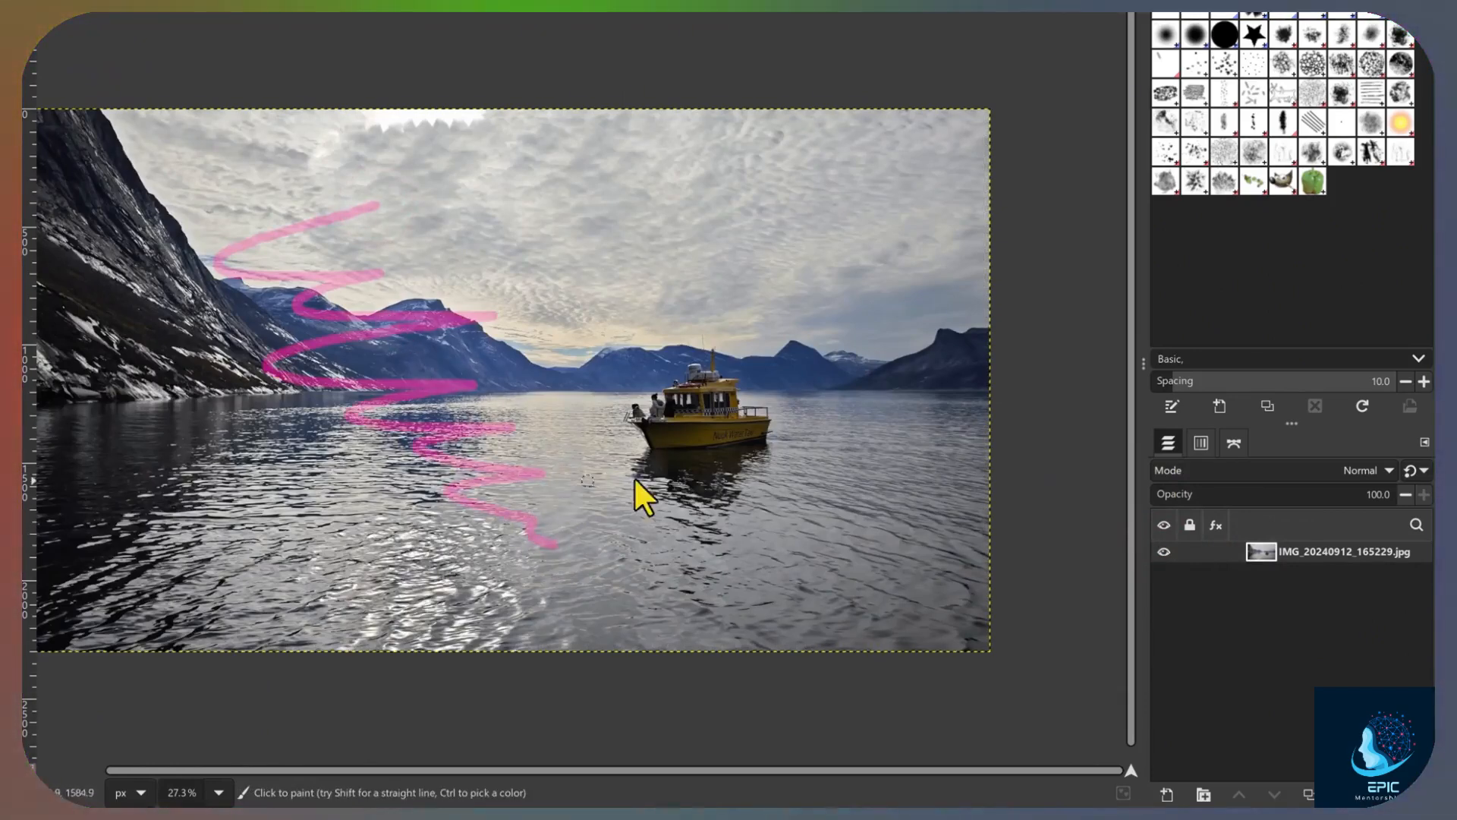
# Hide and show the painted photo layer, and undo the pink zigzag
pyautogui.click(1163, 551)
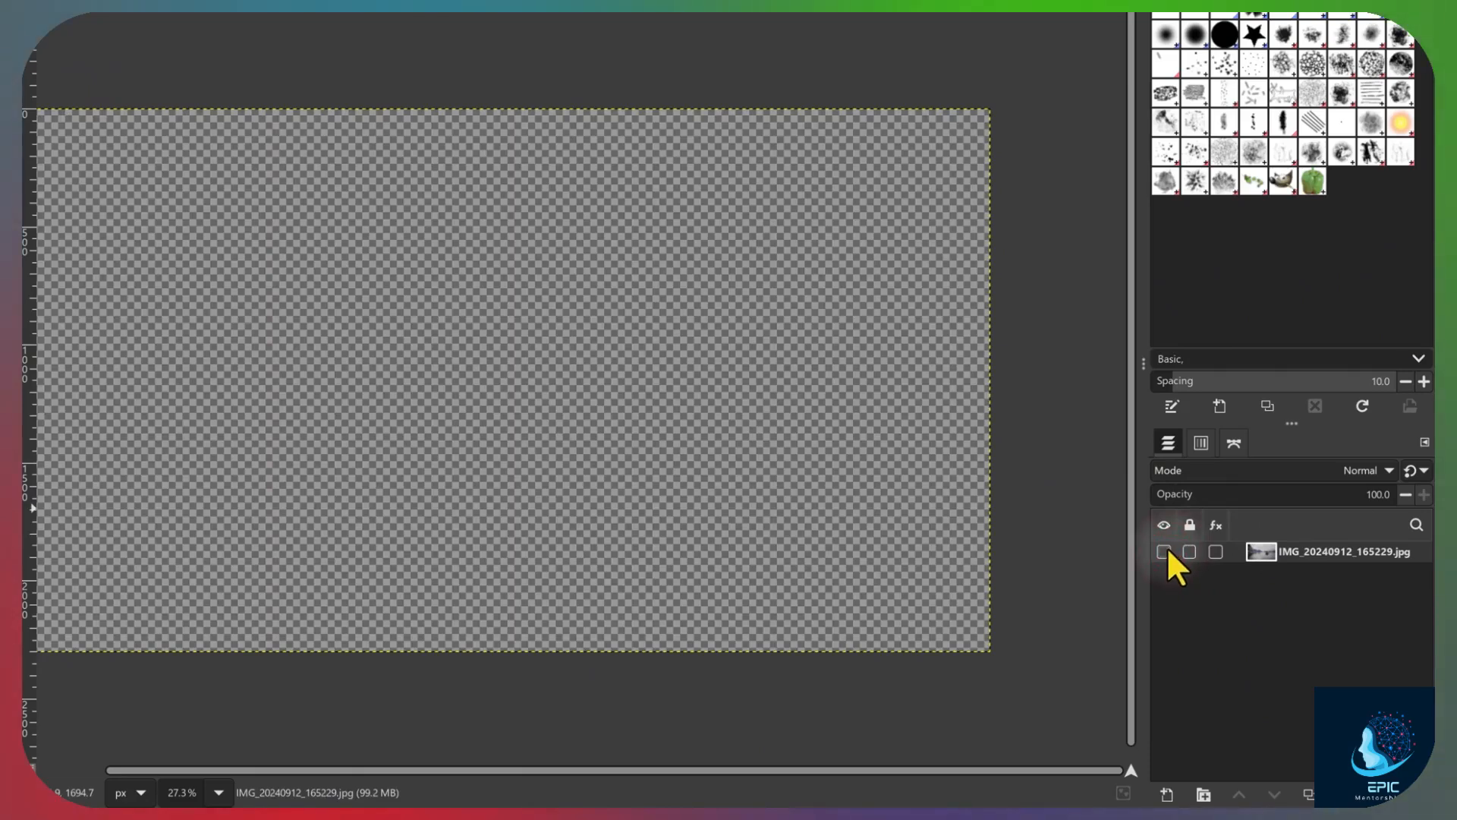
pyautogui.click(1164, 549)
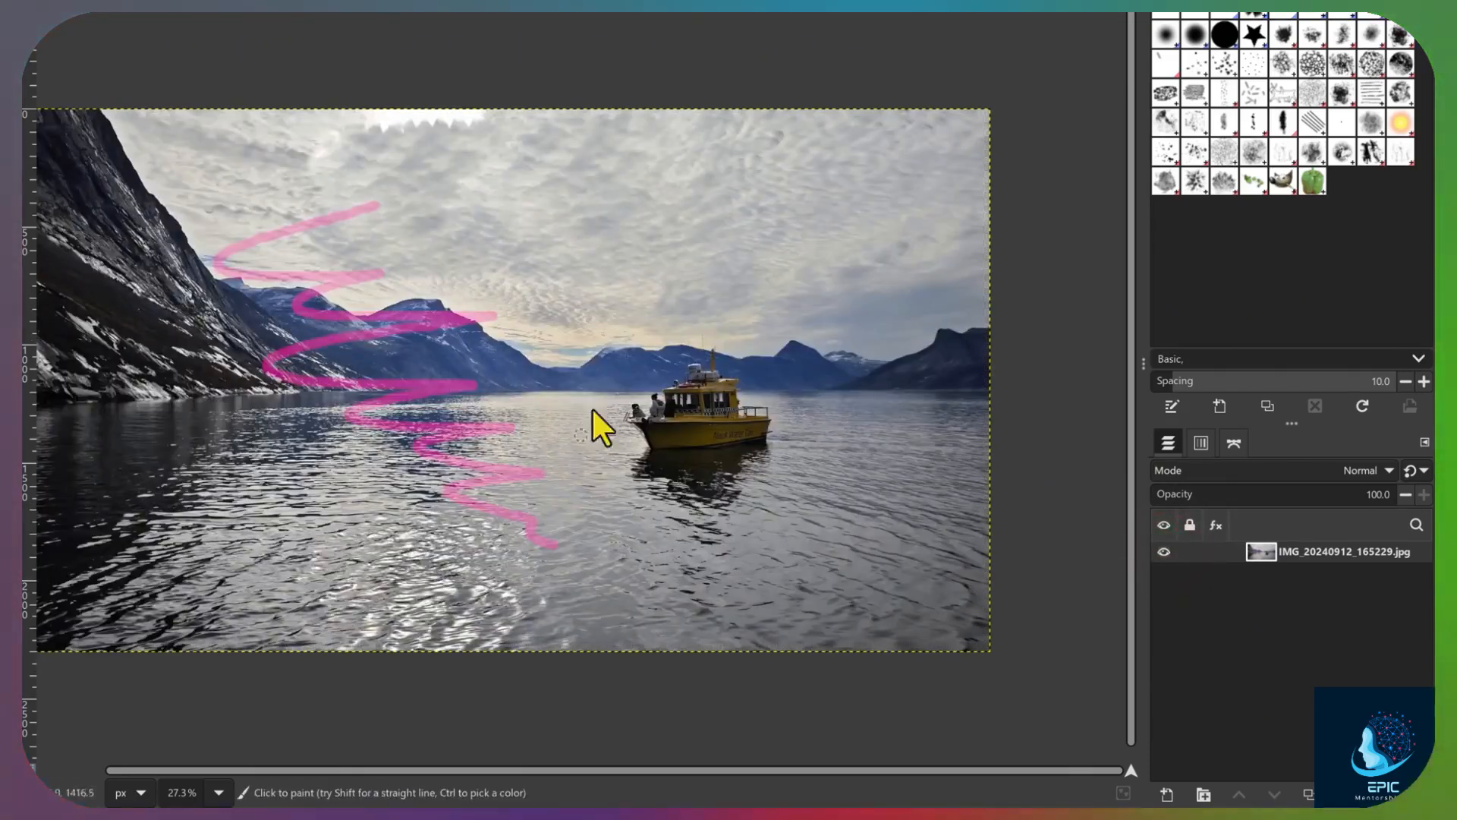
pyautogui.hotkey('ctrl', 'z')
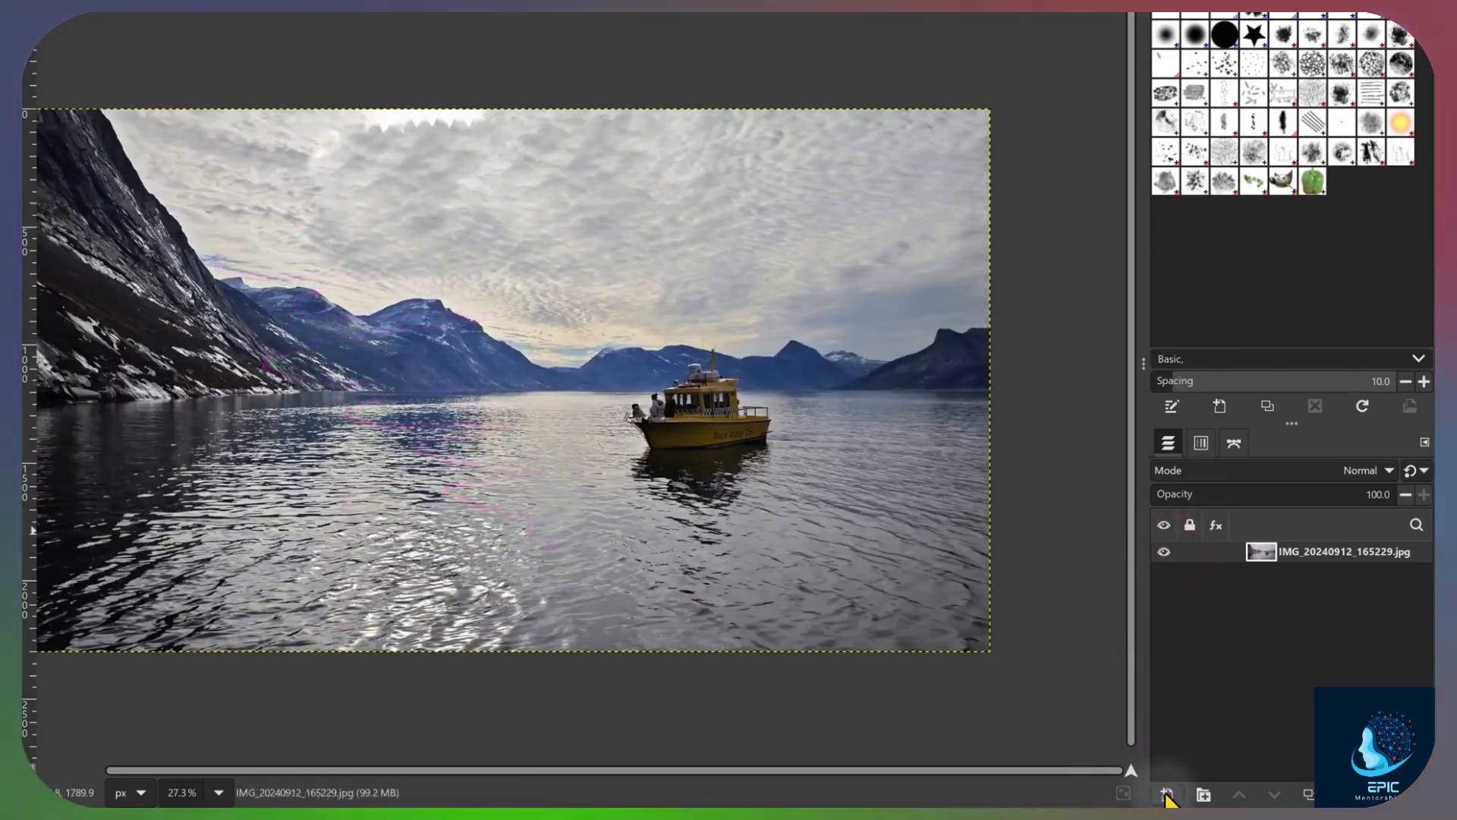
# Add a new transparent layer above the photo and paint a pink zigzag on it over the mountains and water
pyautogui.click(1167, 794)
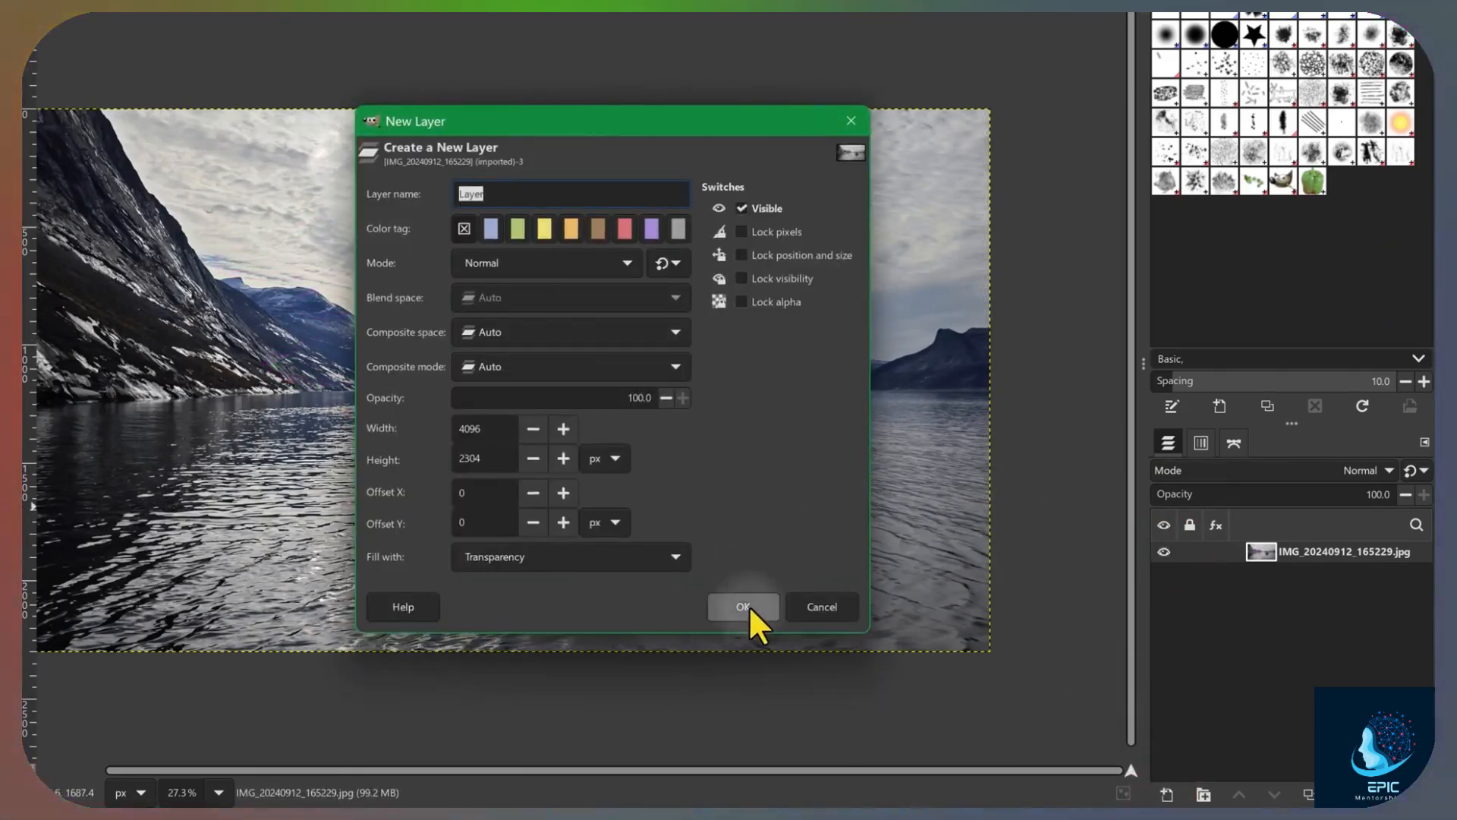
pyautogui.click(749, 604)
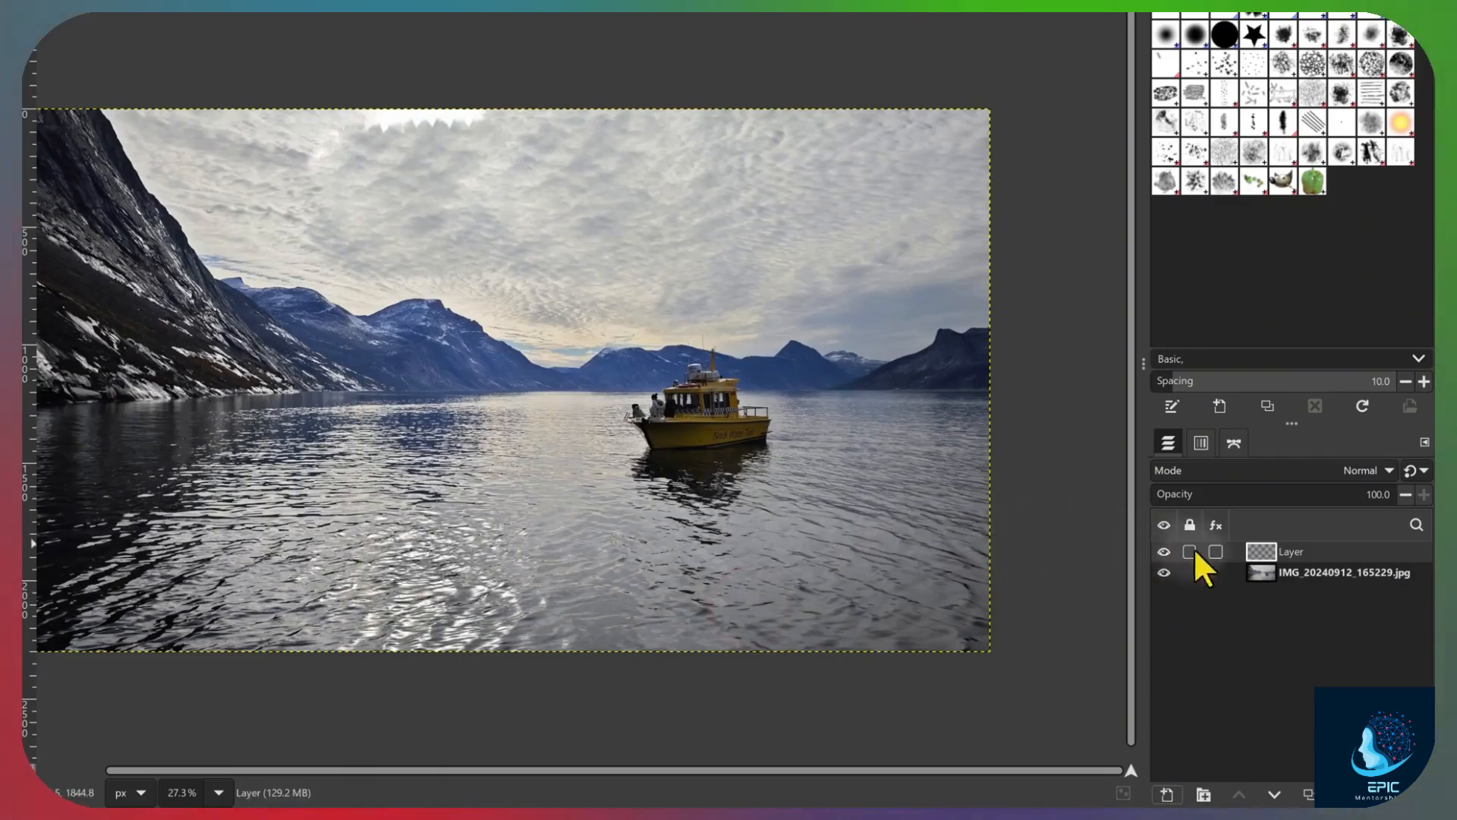
pyautogui.moveTo(360, 196)
pyautogui.mouseDown()
pyautogui.moveTo(248, 290)
pyautogui.moveTo(259, 331)
pyautogui.mouseUp()
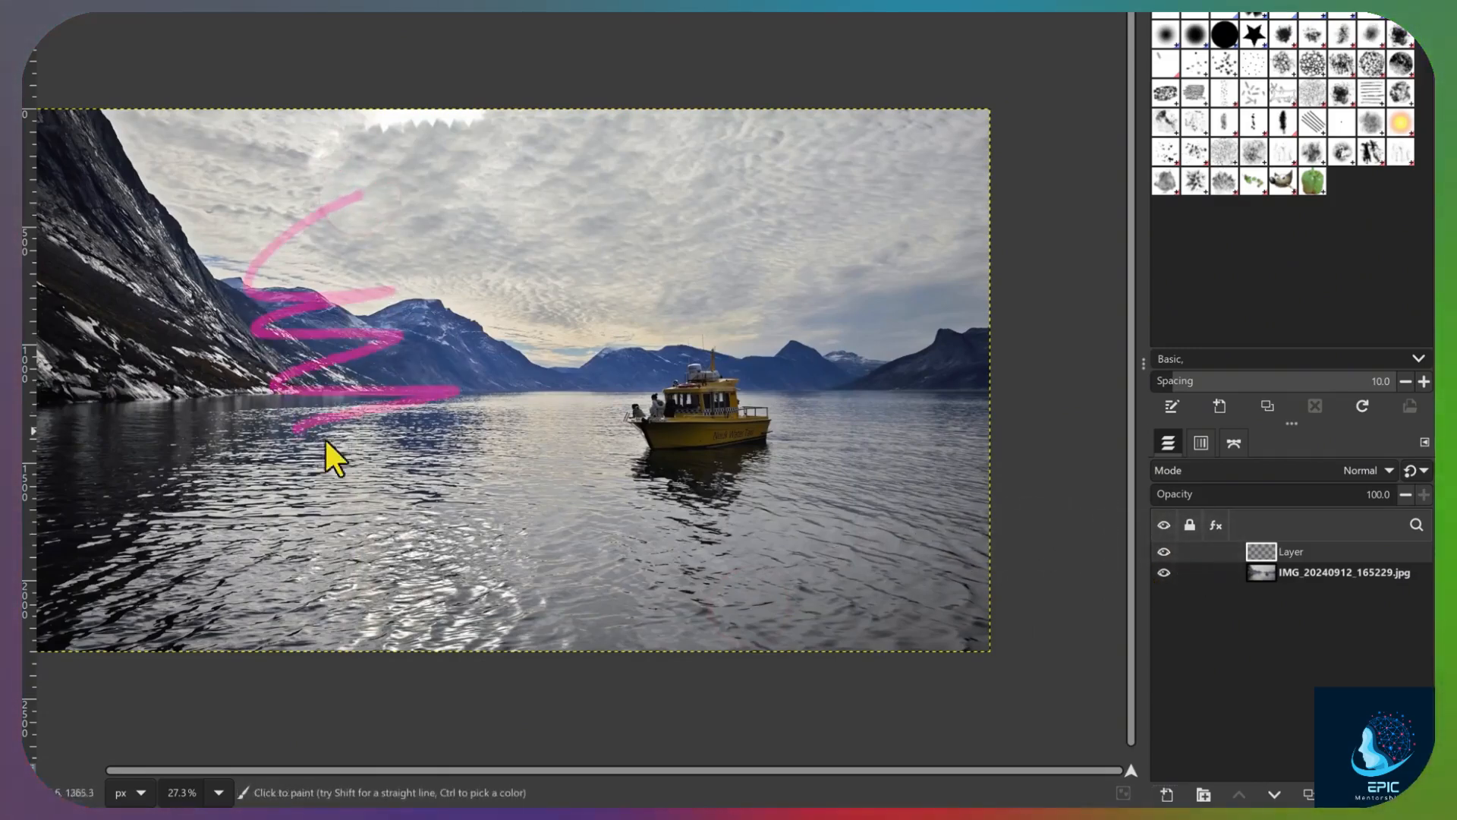
pyautogui.moveTo(326, 442)
pyautogui.mouseDown()
pyautogui.moveTo(364, 515)
pyautogui.moveTo(507, 524)
pyautogui.mouseUp()
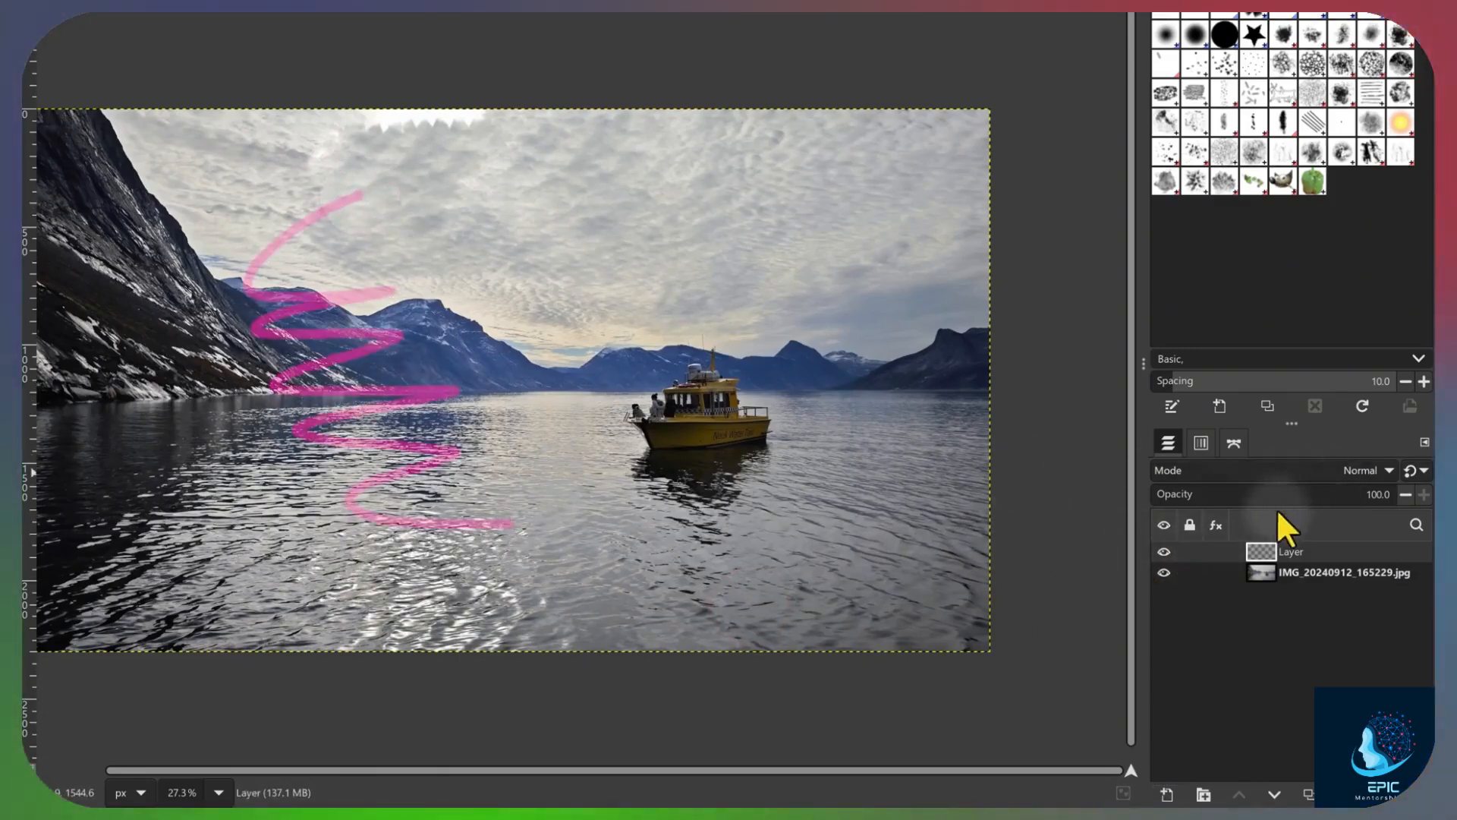
# Toggle the visibility of the pink zigzag layer and the photo layer separately to compare their contents
pyautogui.click(1164, 551)
pyautogui.click(1165, 572)
pyautogui.click(1164, 572)
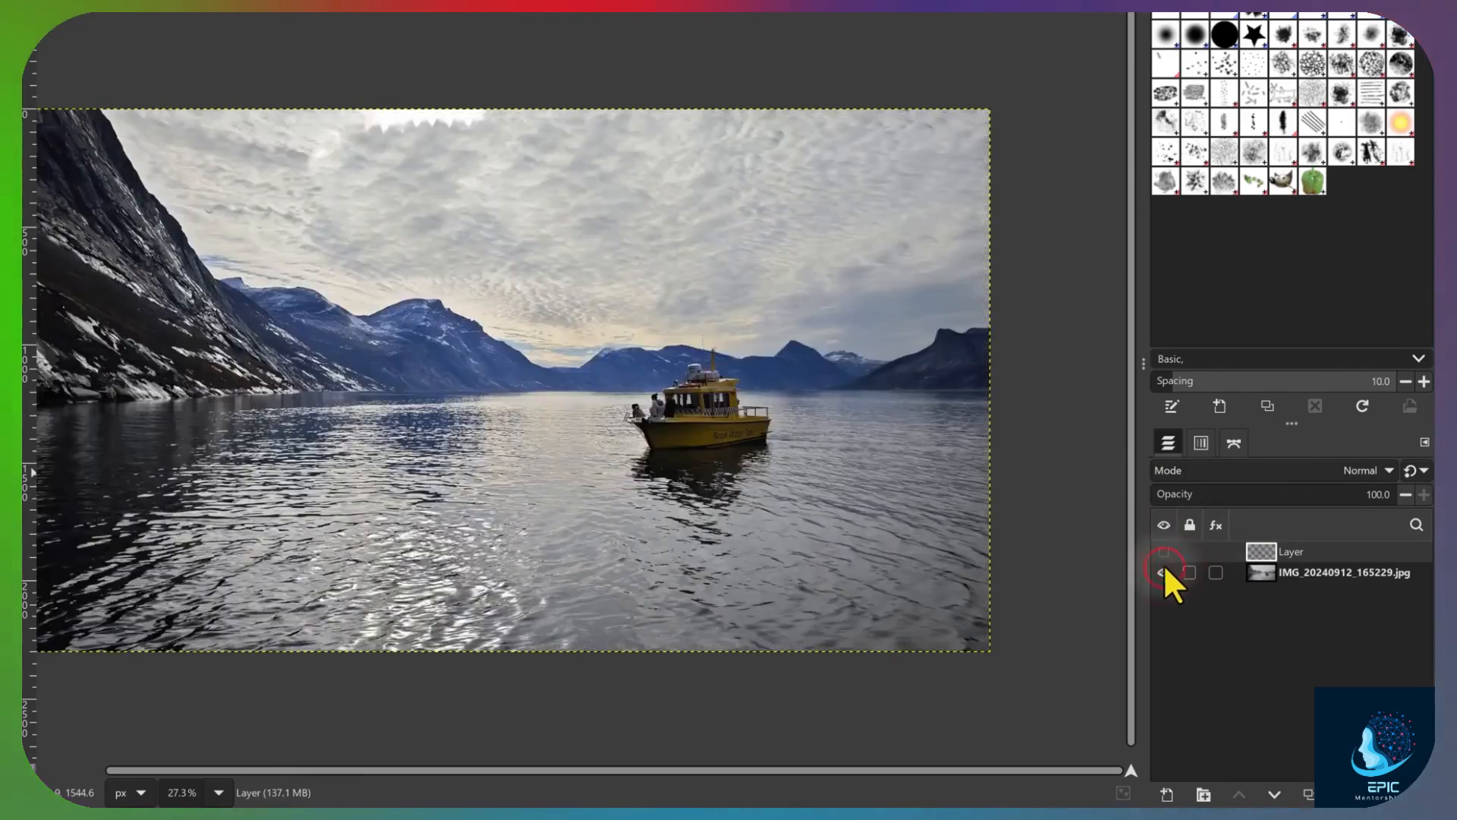
pyautogui.click(1163, 551)
pyautogui.click(1163, 551)
pyautogui.click(1164, 551)
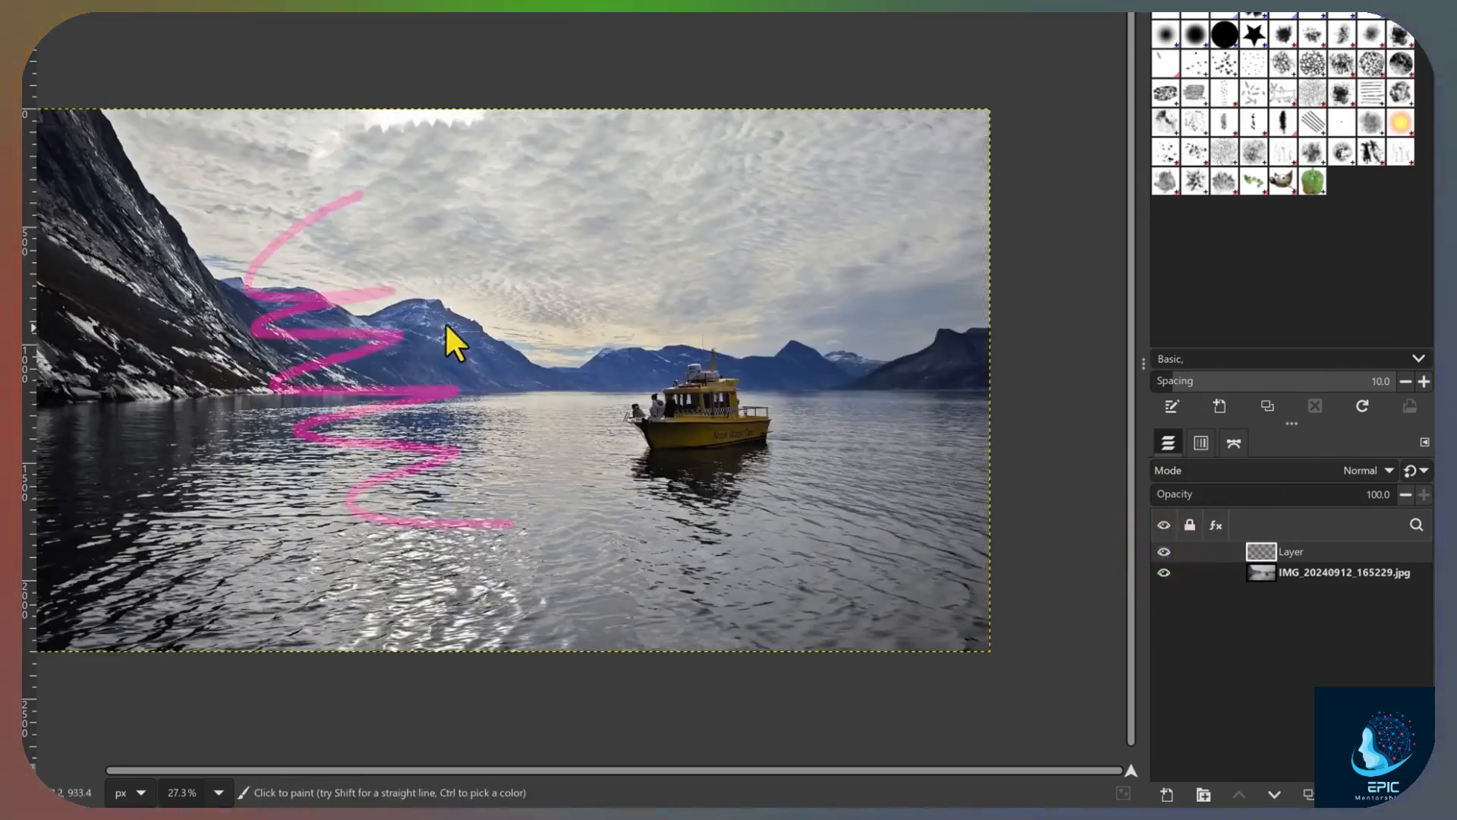
pyautogui.click(1163, 551)
pyautogui.click(1165, 573)
pyautogui.click(1164, 572)
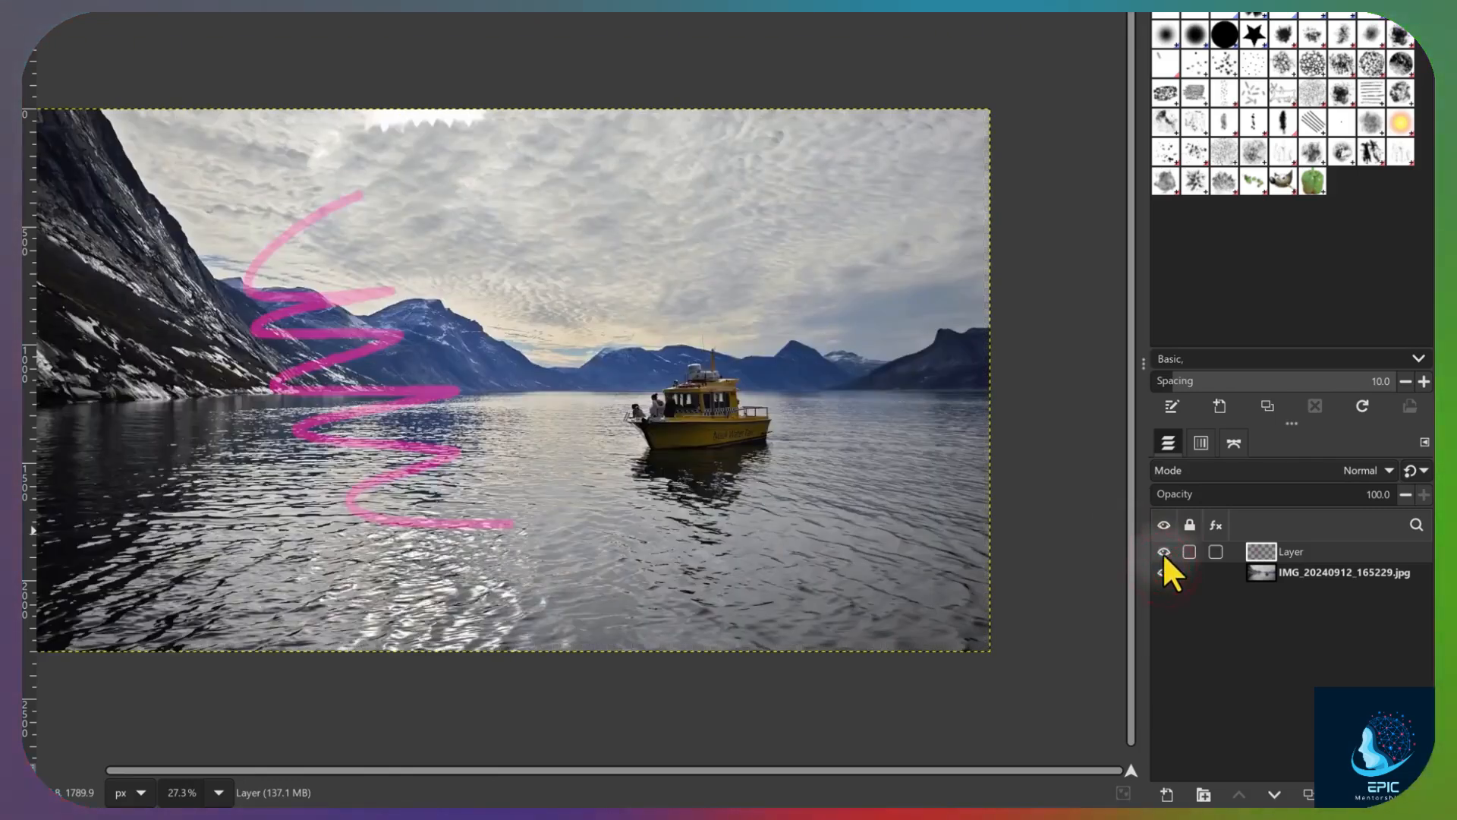
# Lock the pixels of the layer holding the pink zigzag
pyautogui.click(1188, 551)
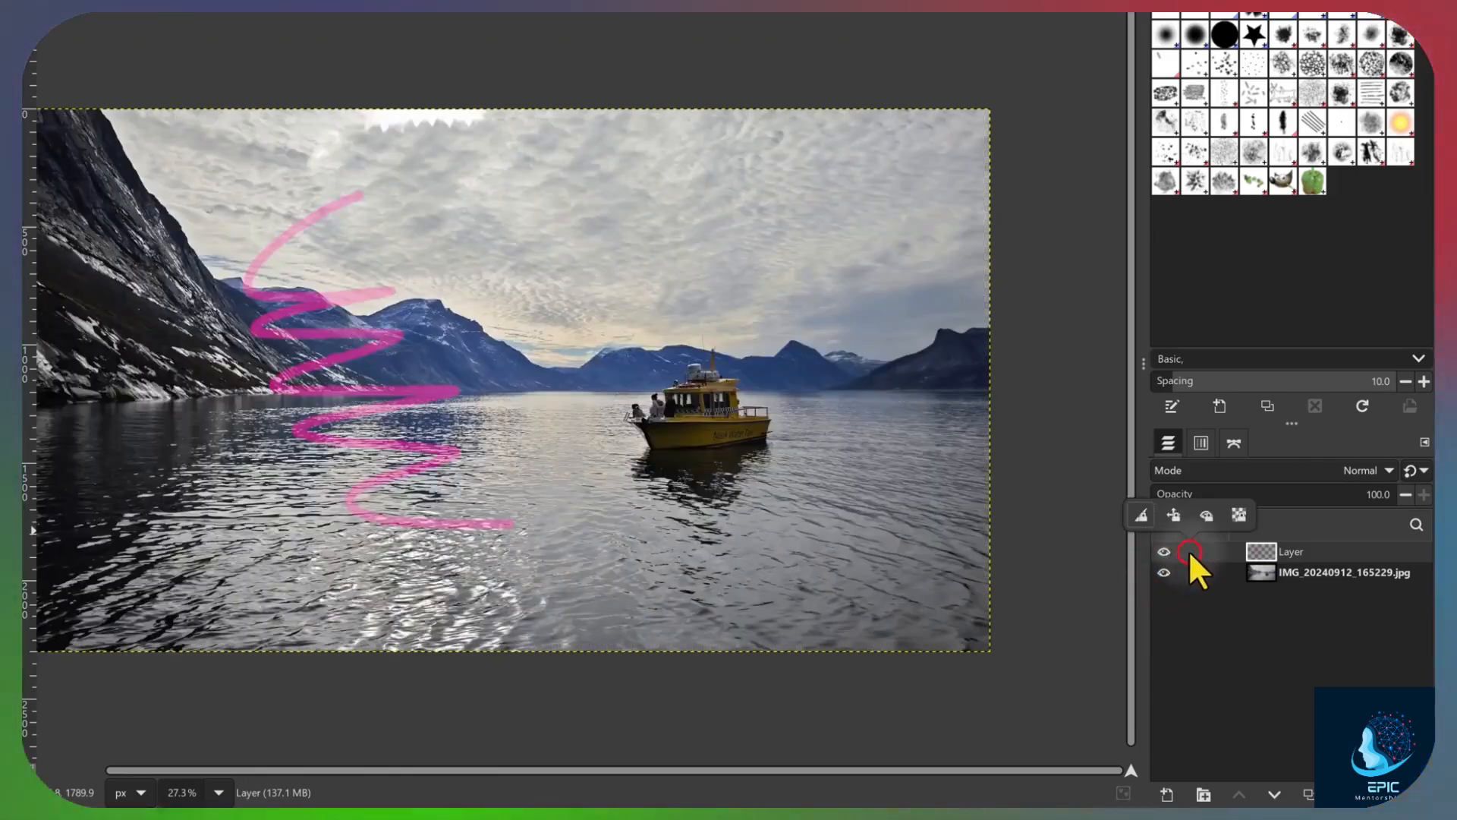
pyautogui.click(1139, 514)
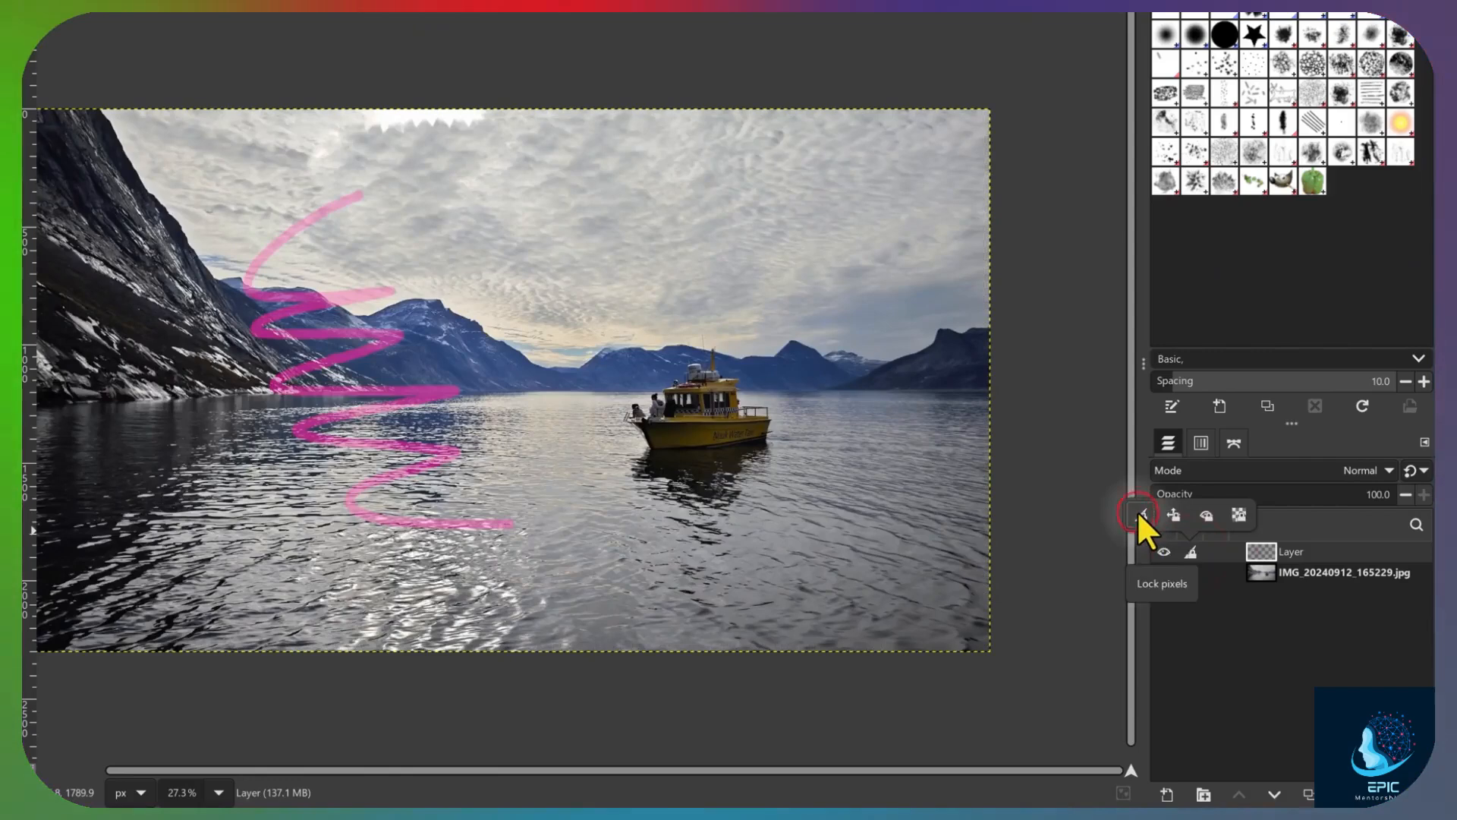
pyautogui.click(547, 302)
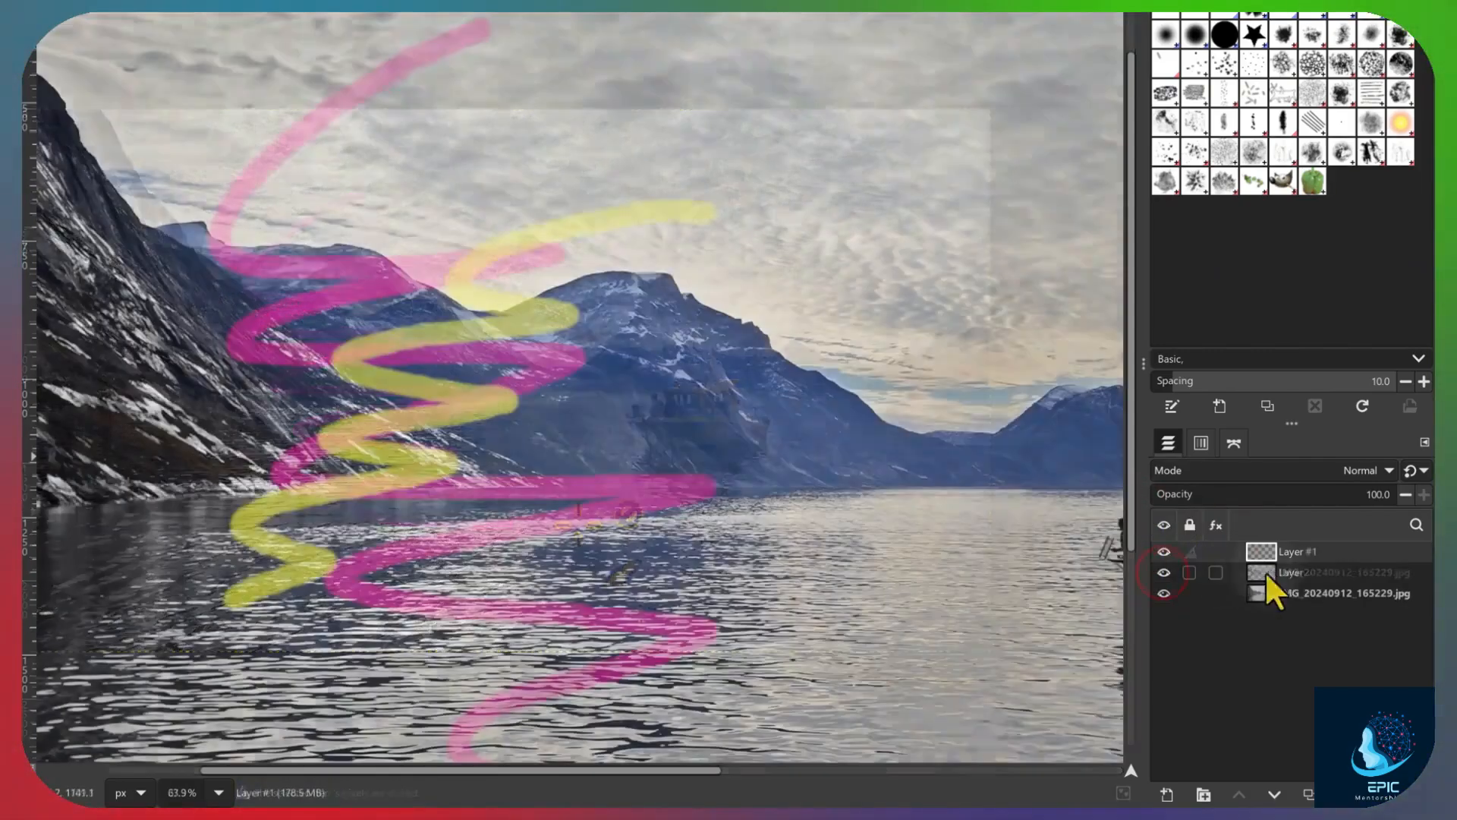
# Select the layer holding the pink zigzag and erase parts of the stroke over the sky and mountains with the Eraser tool
pyautogui.moveTo(1265, 572)
pyautogui.mouseDown()
pyautogui.moveTo(1316, 571)
pyautogui.moveTo(1323, 543)
pyautogui.moveTo(1300, 576)
pyautogui.mouseUp()
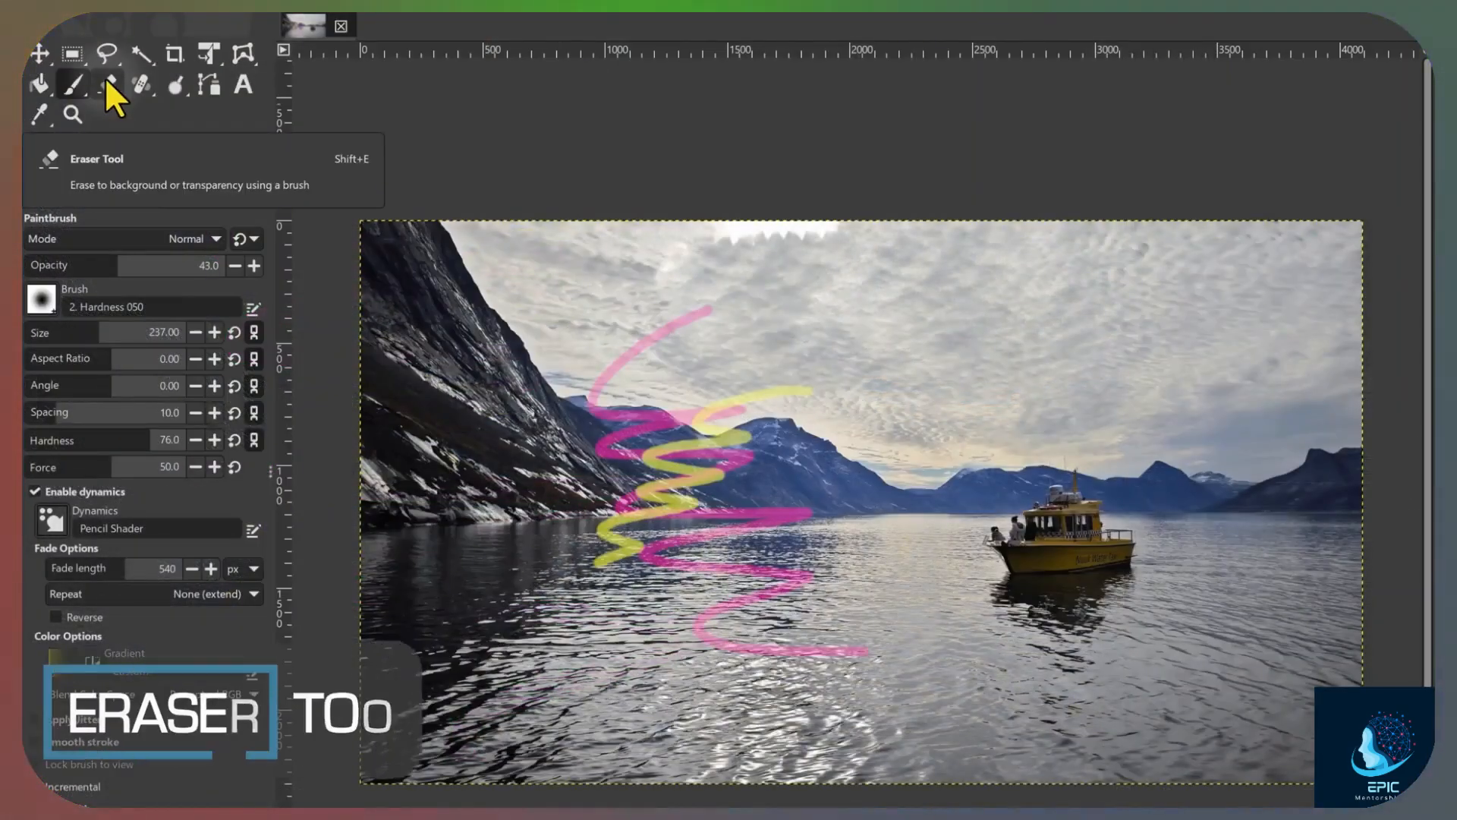
pyautogui.click(108, 82)
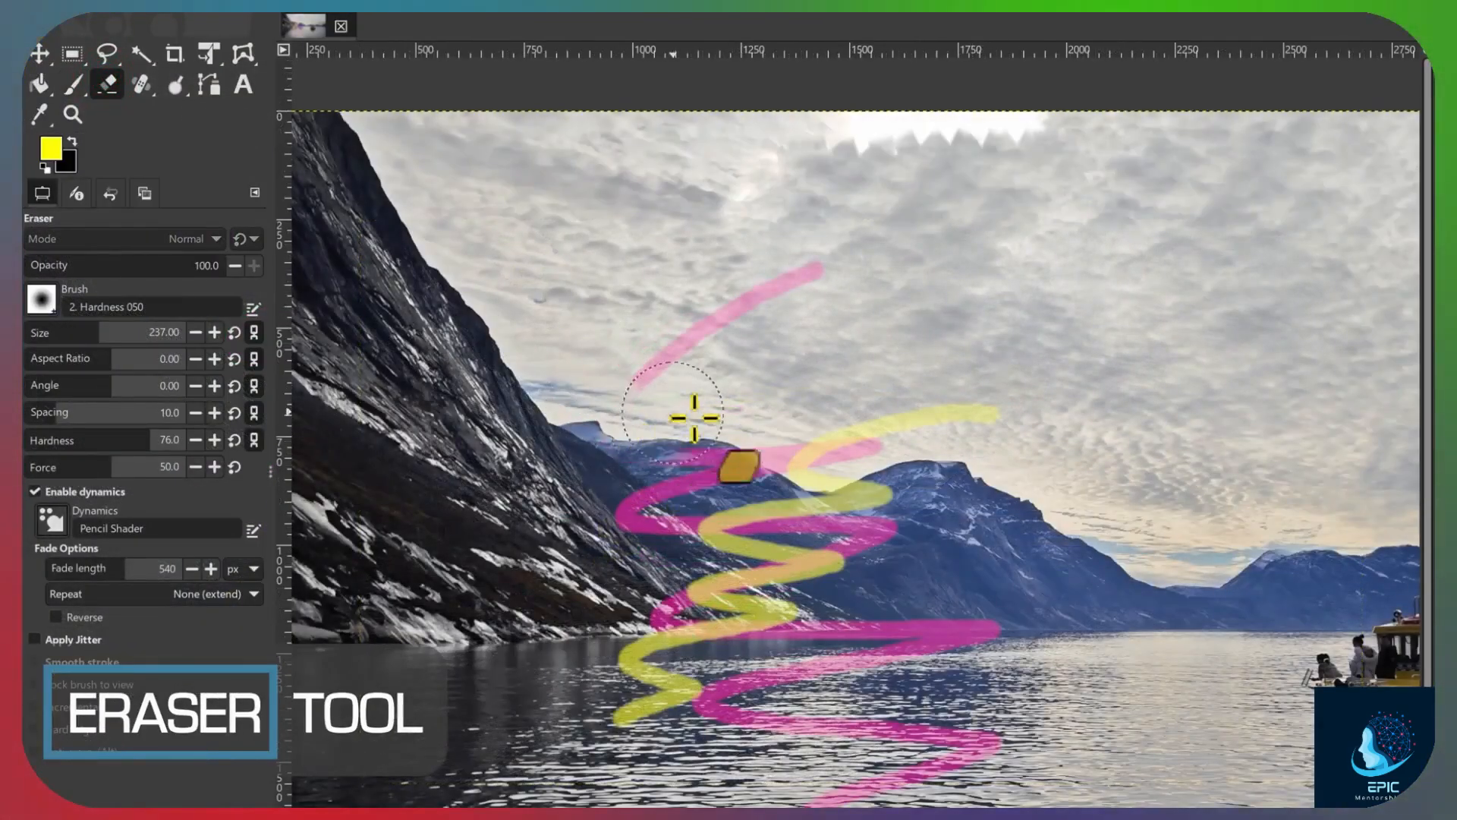
pyautogui.moveTo(799, 299)
pyautogui.mouseDown()
pyautogui.moveTo(760, 310)
pyautogui.moveTo(665, 404)
pyautogui.moveTo(719, 445)
pyautogui.moveTo(682, 494)
pyautogui.moveTo(932, 569)
pyautogui.moveTo(834, 601)
pyautogui.mouseUp()
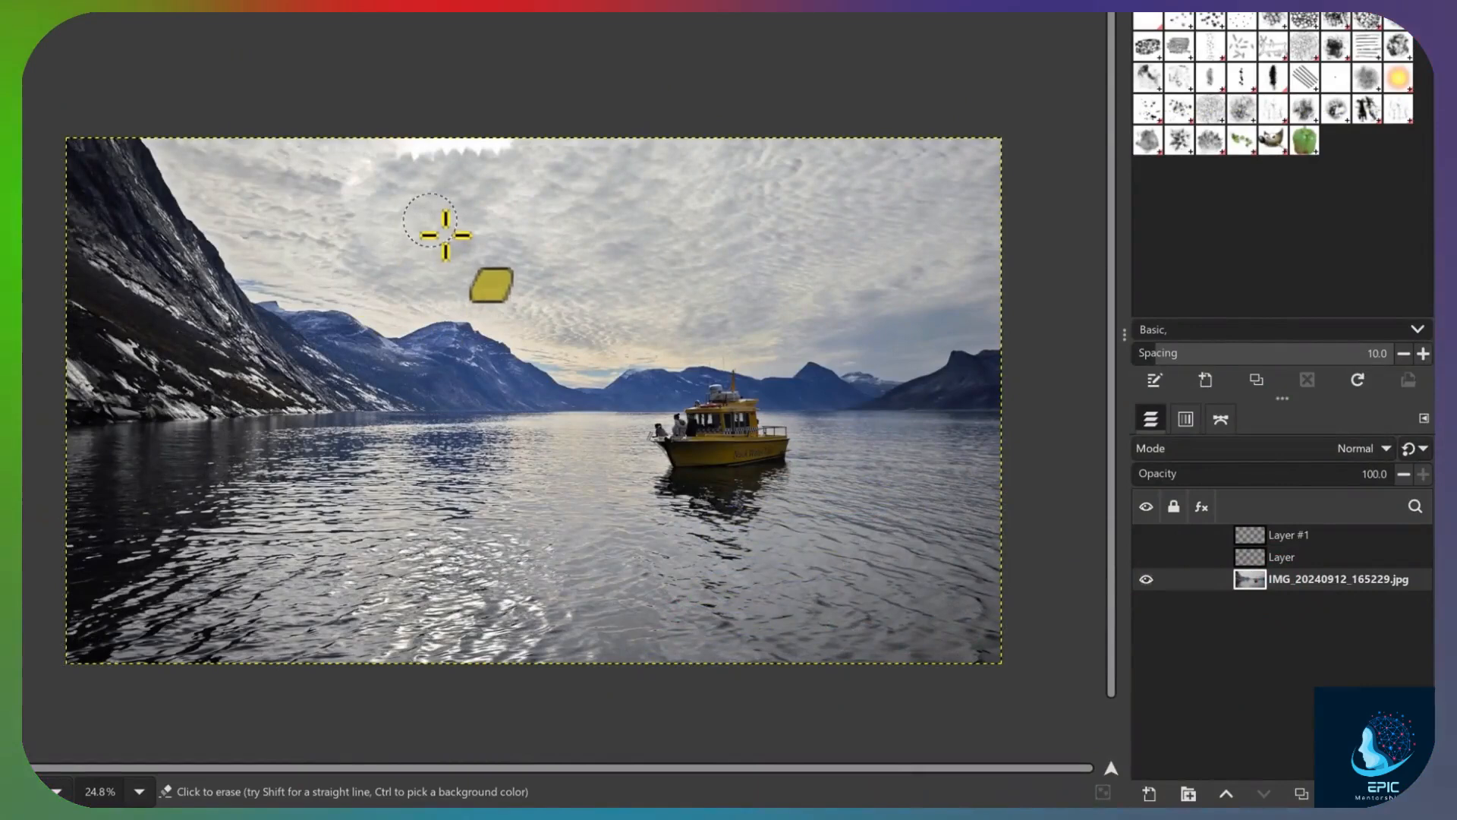
# Try the Eraser on the photo layer before and after adding an alpha channel, erasing zigzags from the sky down to the water
pyautogui.moveTo(446, 235)
pyautogui.mouseDown()
pyautogui.moveTo(302, 311)
pyautogui.moveTo(417, 357)
pyautogui.moveTo(346, 430)
pyautogui.moveTo(490, 501)
pyautogui.moveTo(531, 586)
pyautogui.moveTo(577, 600)
pyautogui.mouseUp()
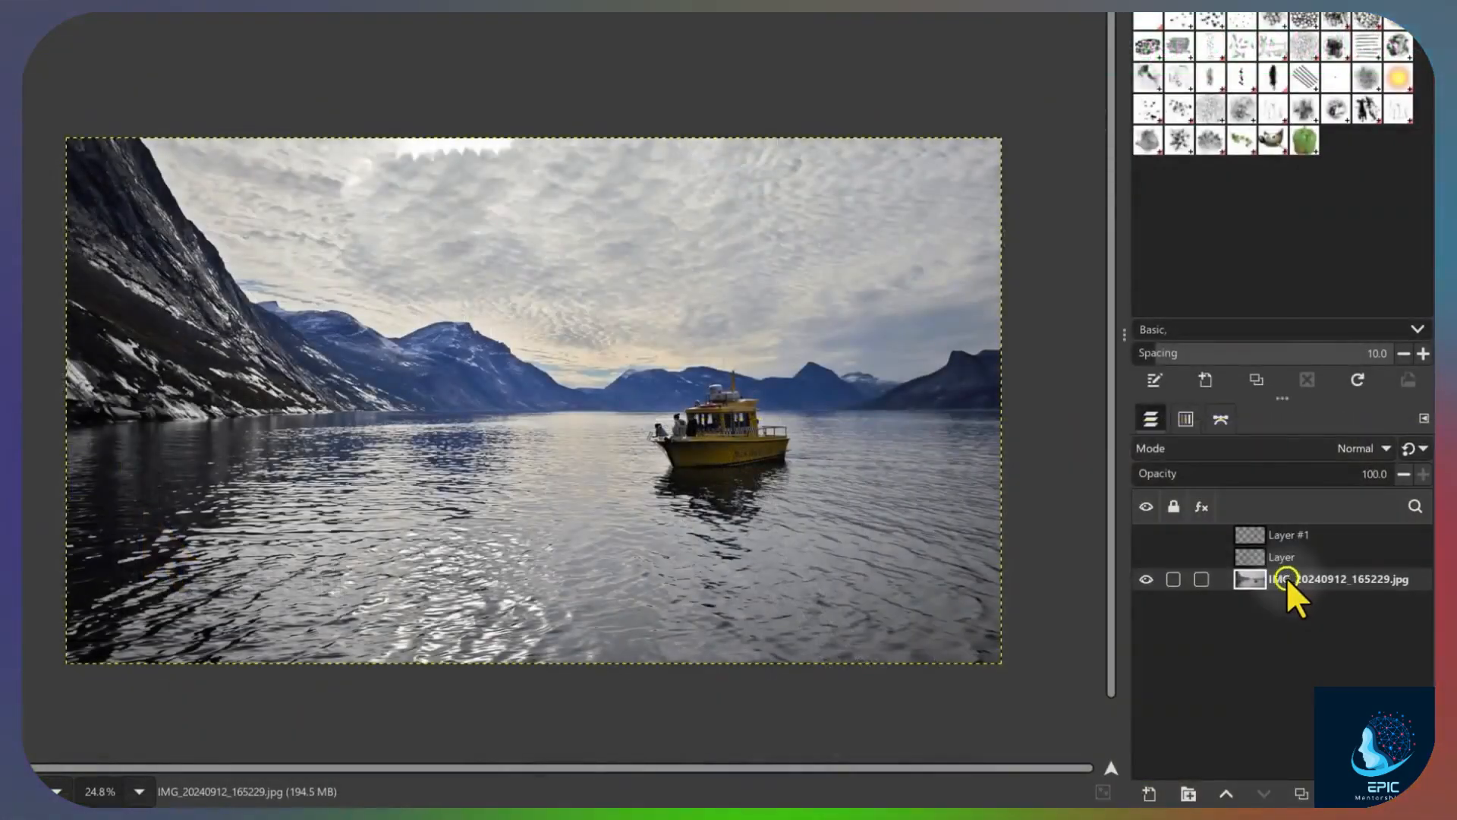
pyautogui.rightClick(1287, 578)
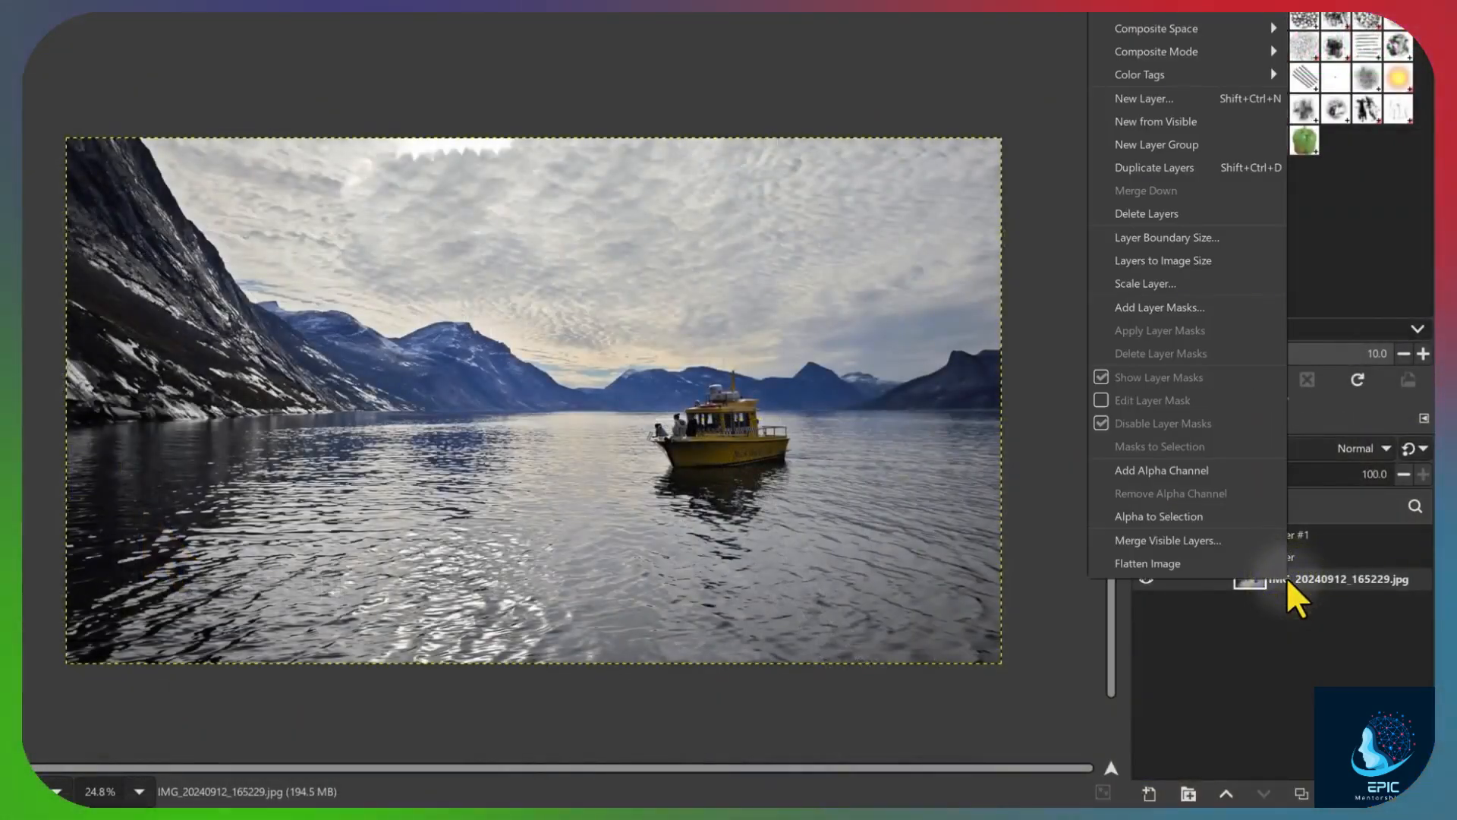
pyautogui.click(1220, 471)
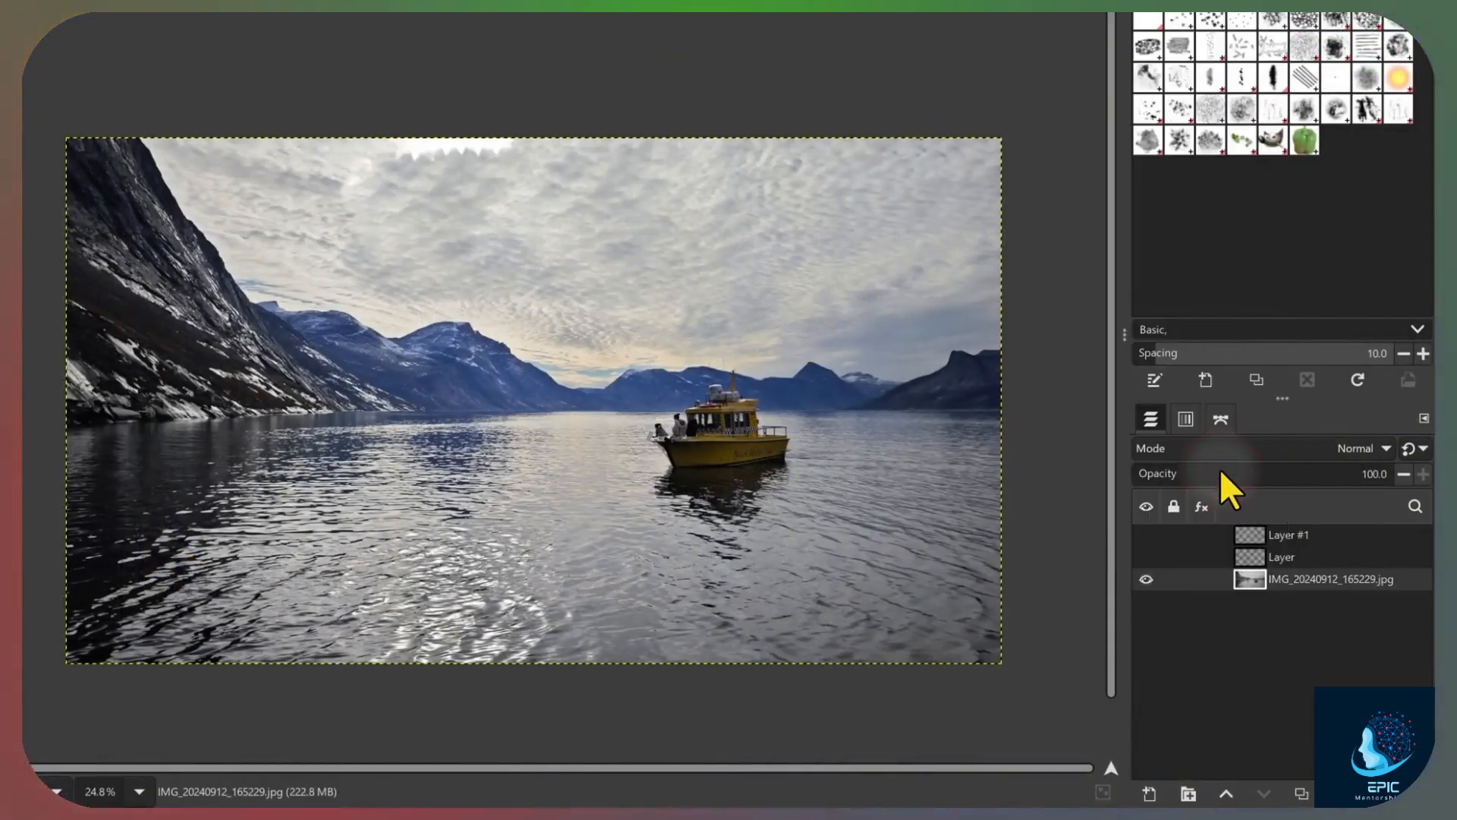
pyautogui.moveTo(383, 291)
pyautogui.mouseDown()
pyautogui.moveTo(448, 422)
pyautogui.moveTo(671, 583)
pyautogui.mouseUp()
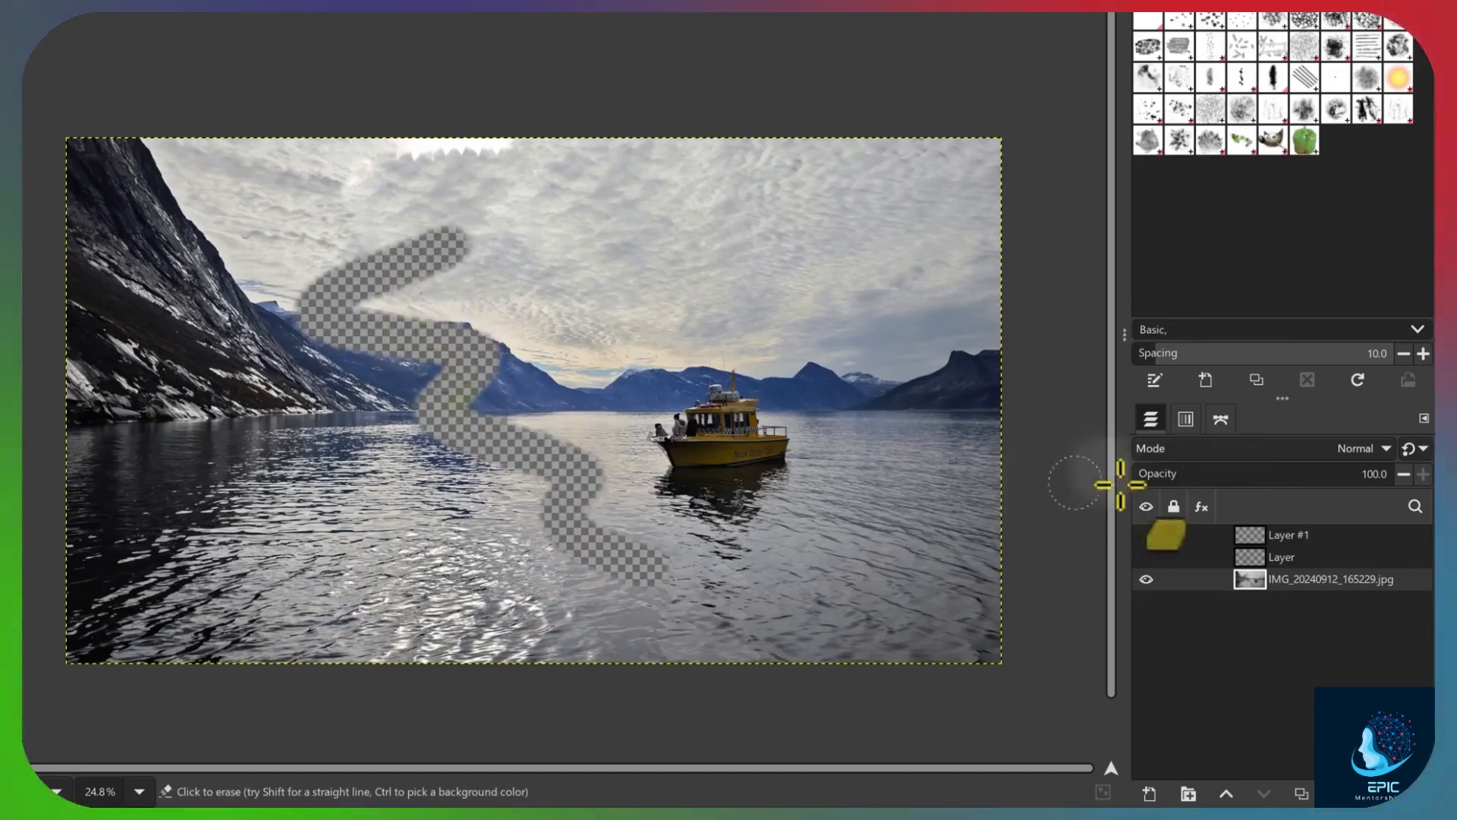
# Toggle the Alpha channel's visibility to compare the photo with and without the erased areas
pyautogui.click(1178, 422)
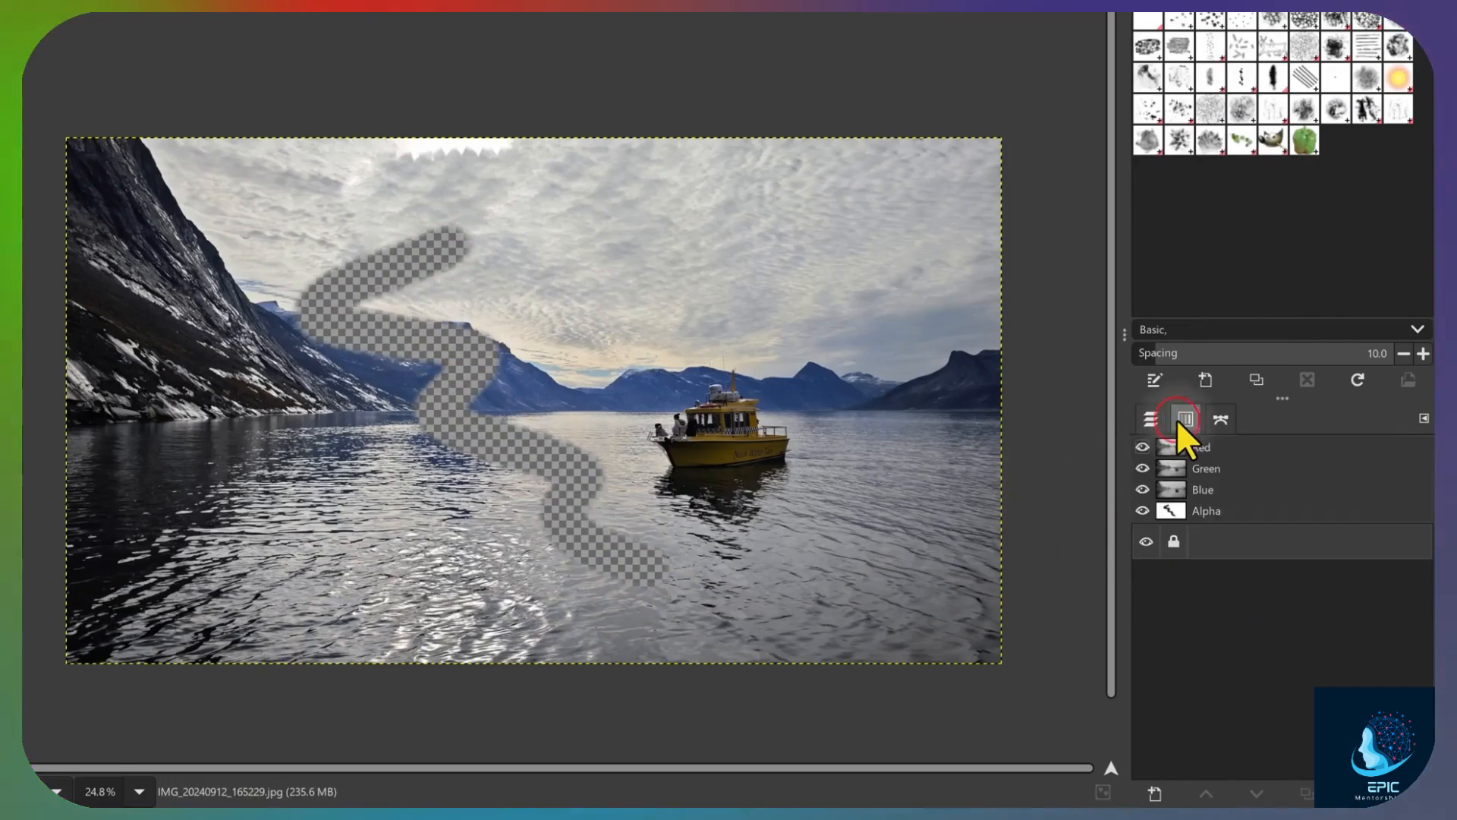
pyautogui.click(1142, 510)
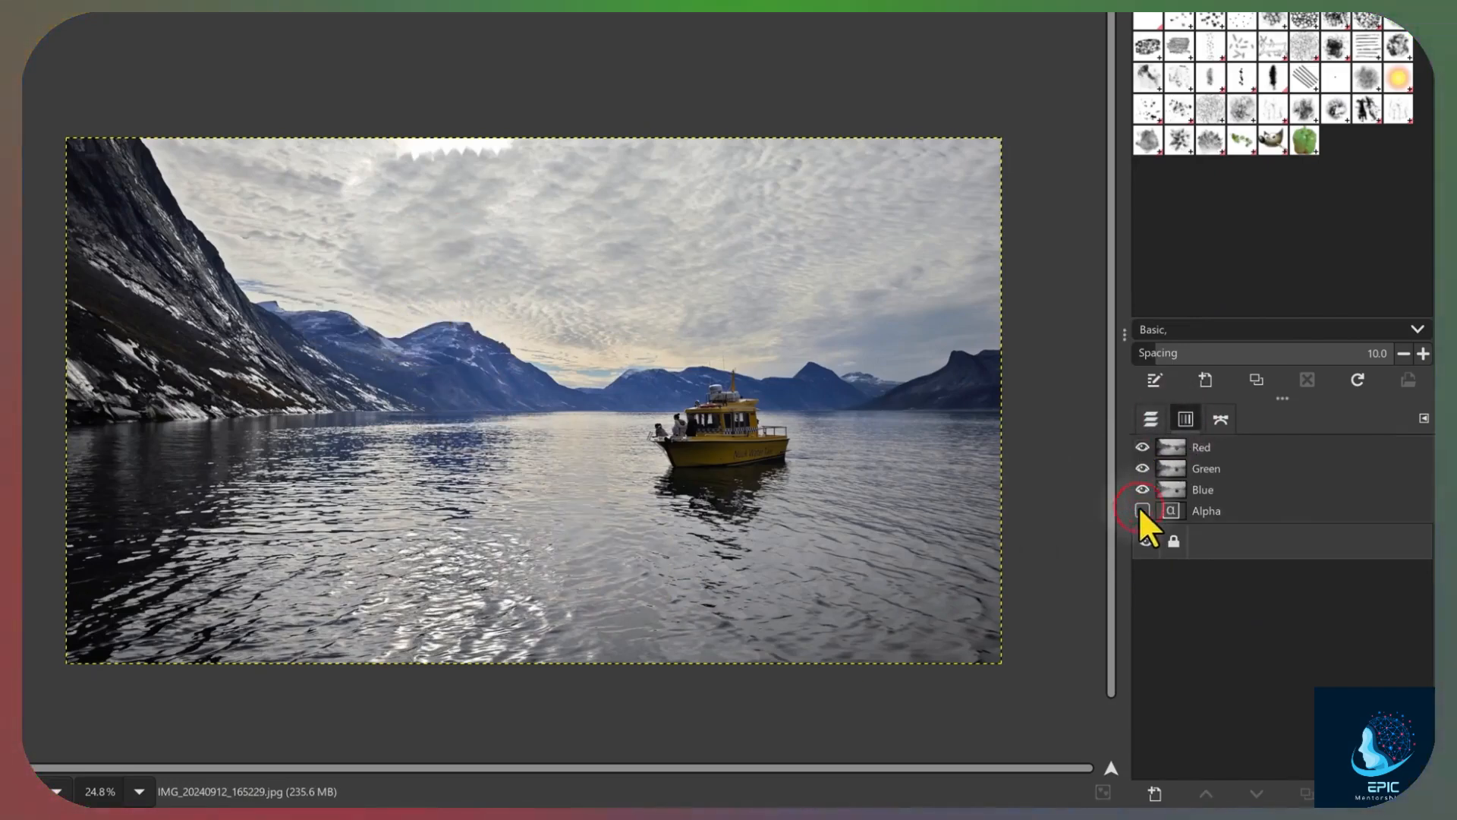
pyautogui.click(1141, 510)
pyautogui.click(1141, 510)
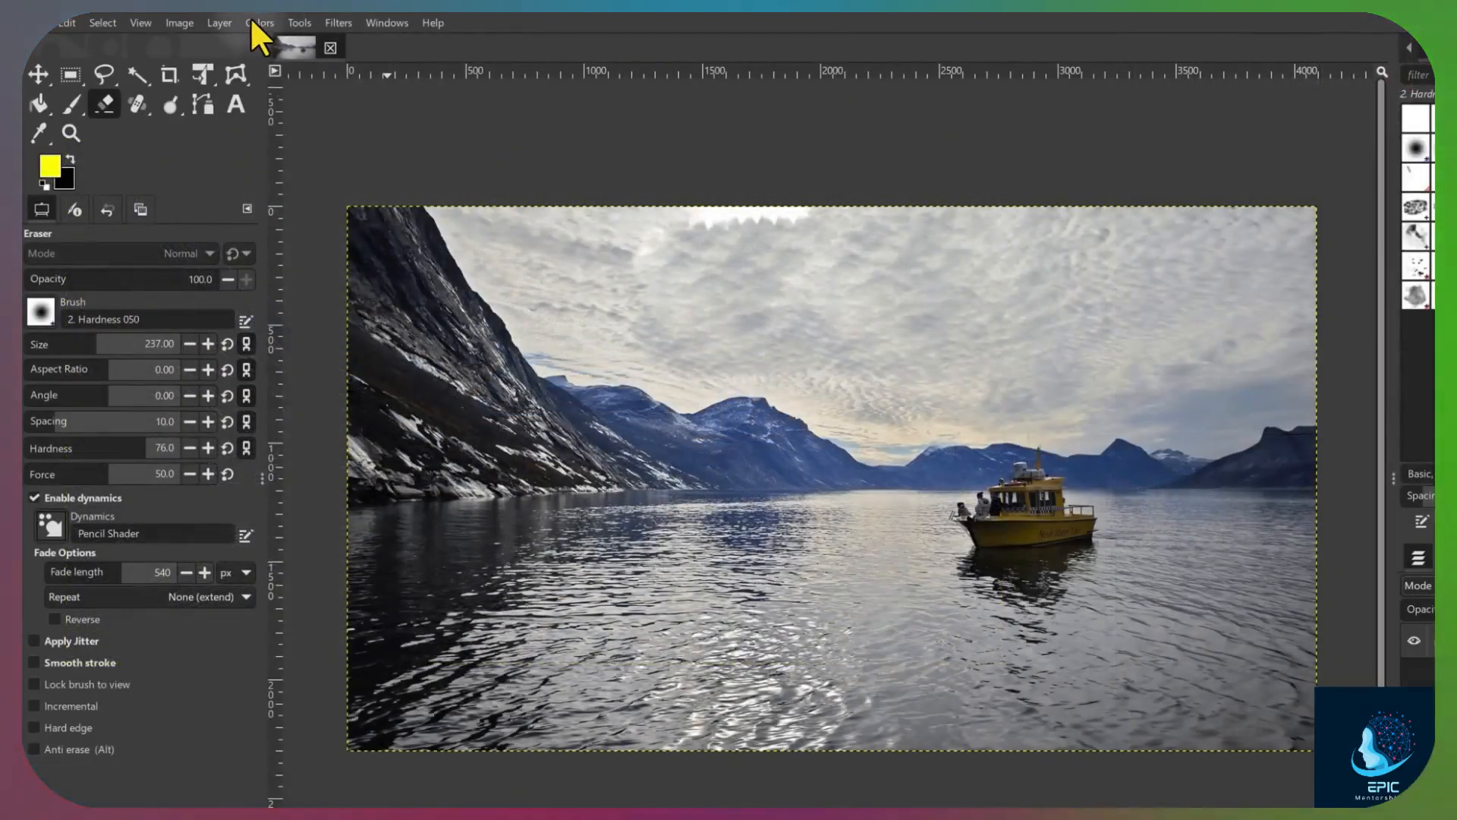
# Try a Hue-Saturation adjustment on the photo layer with hue -0.6 and lightness -9.3
pyautogui.click(258, 23)
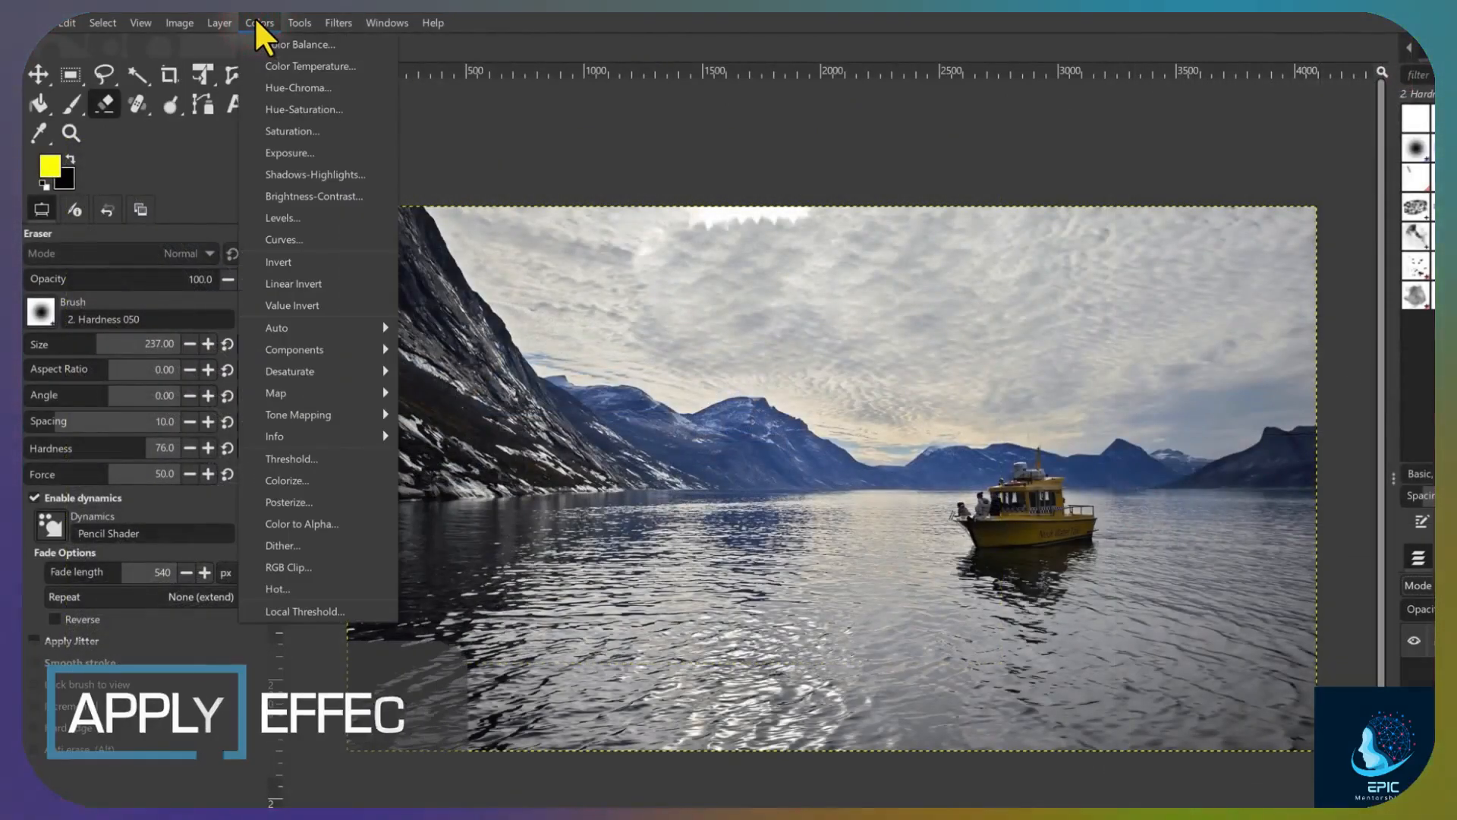
pyautogui.click(328, 108)
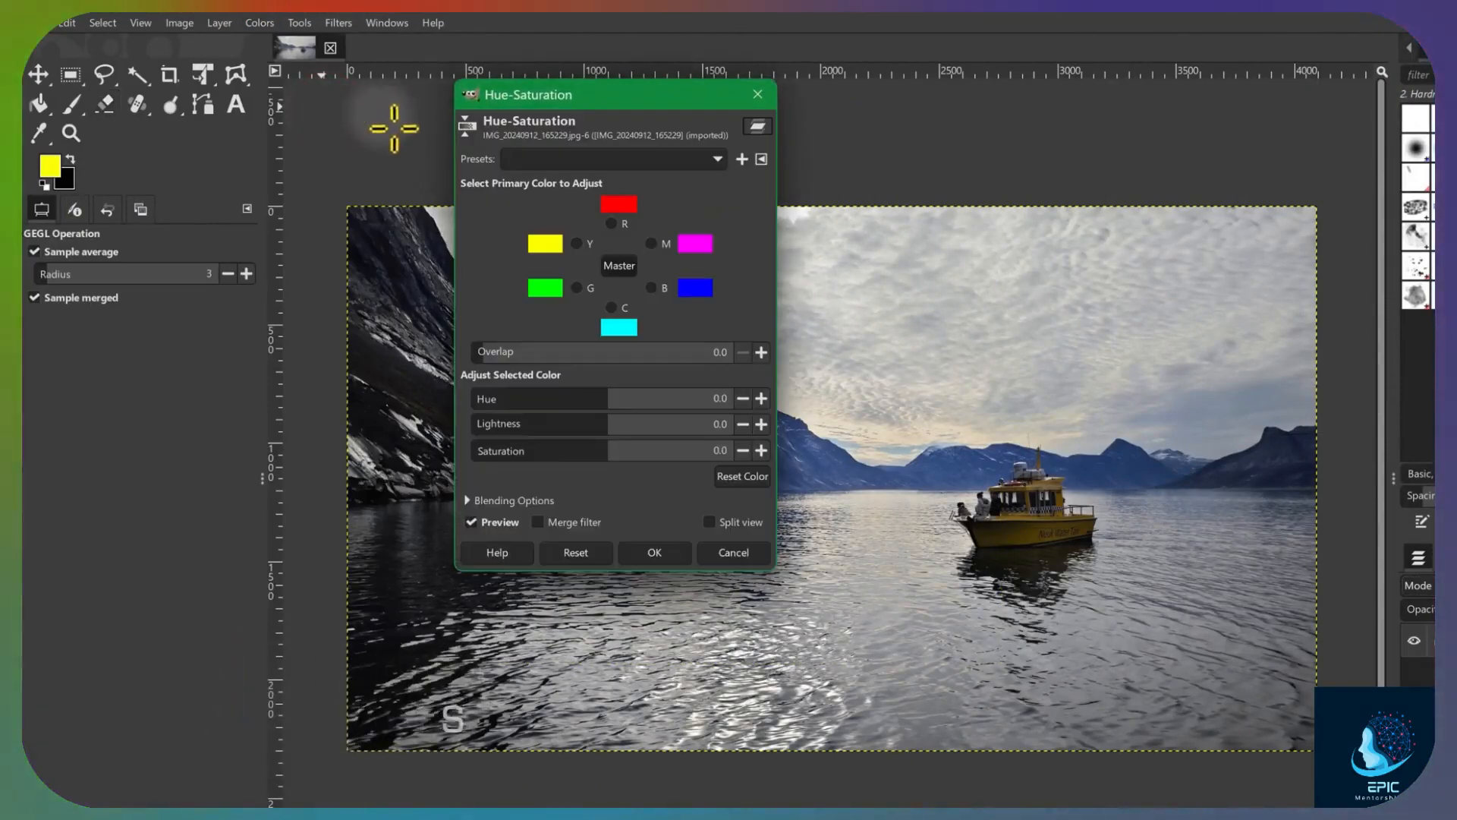
pyautogui.moveTo(609, 424)
pyautogui.mouseDown()
pyautogui.moveTo(577, 423)
pyautogui.moveTo(603, 434)
pyautogui.mouseUp()
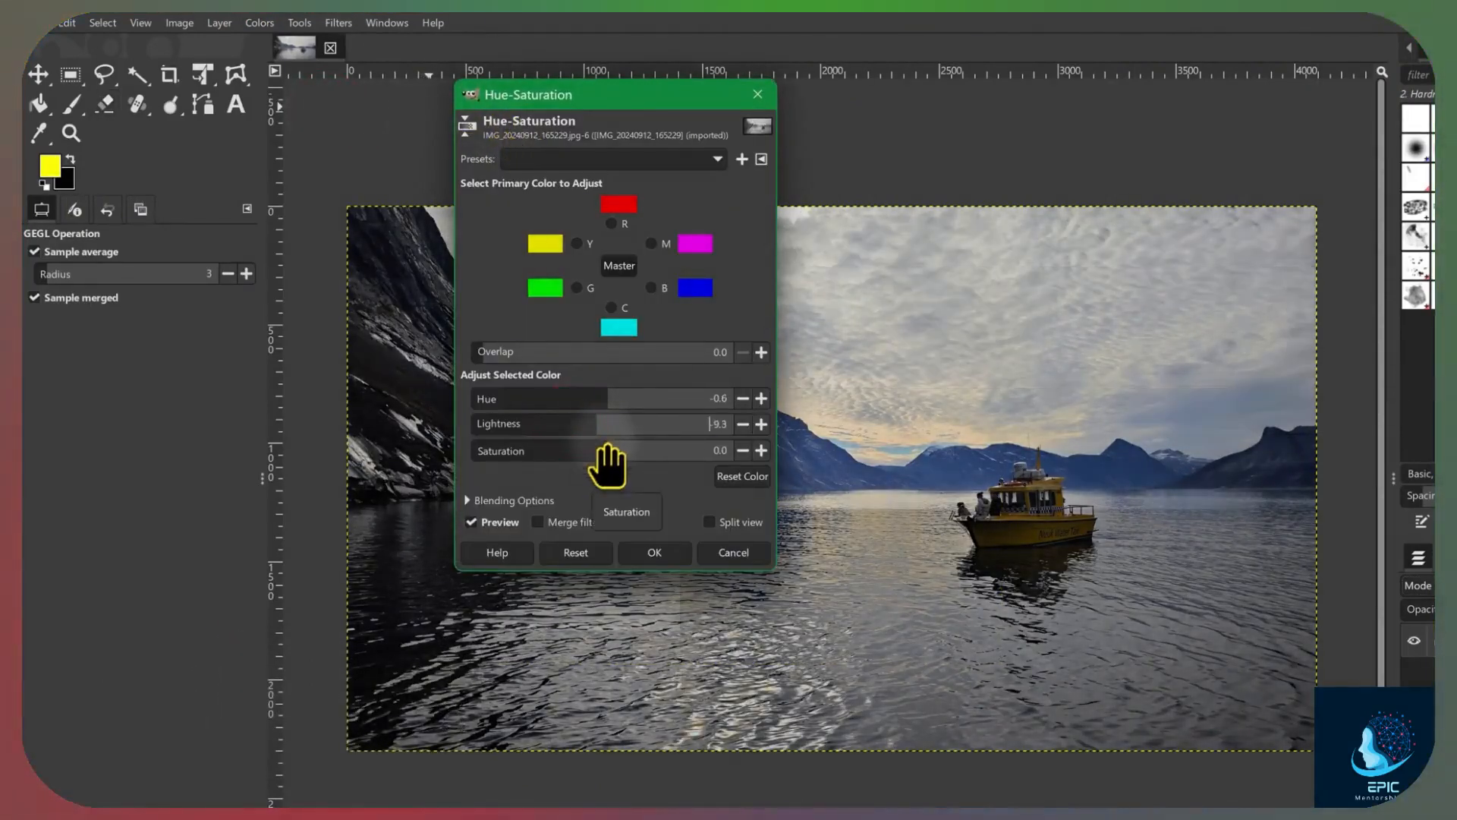
pyautogui.click(604, 446)
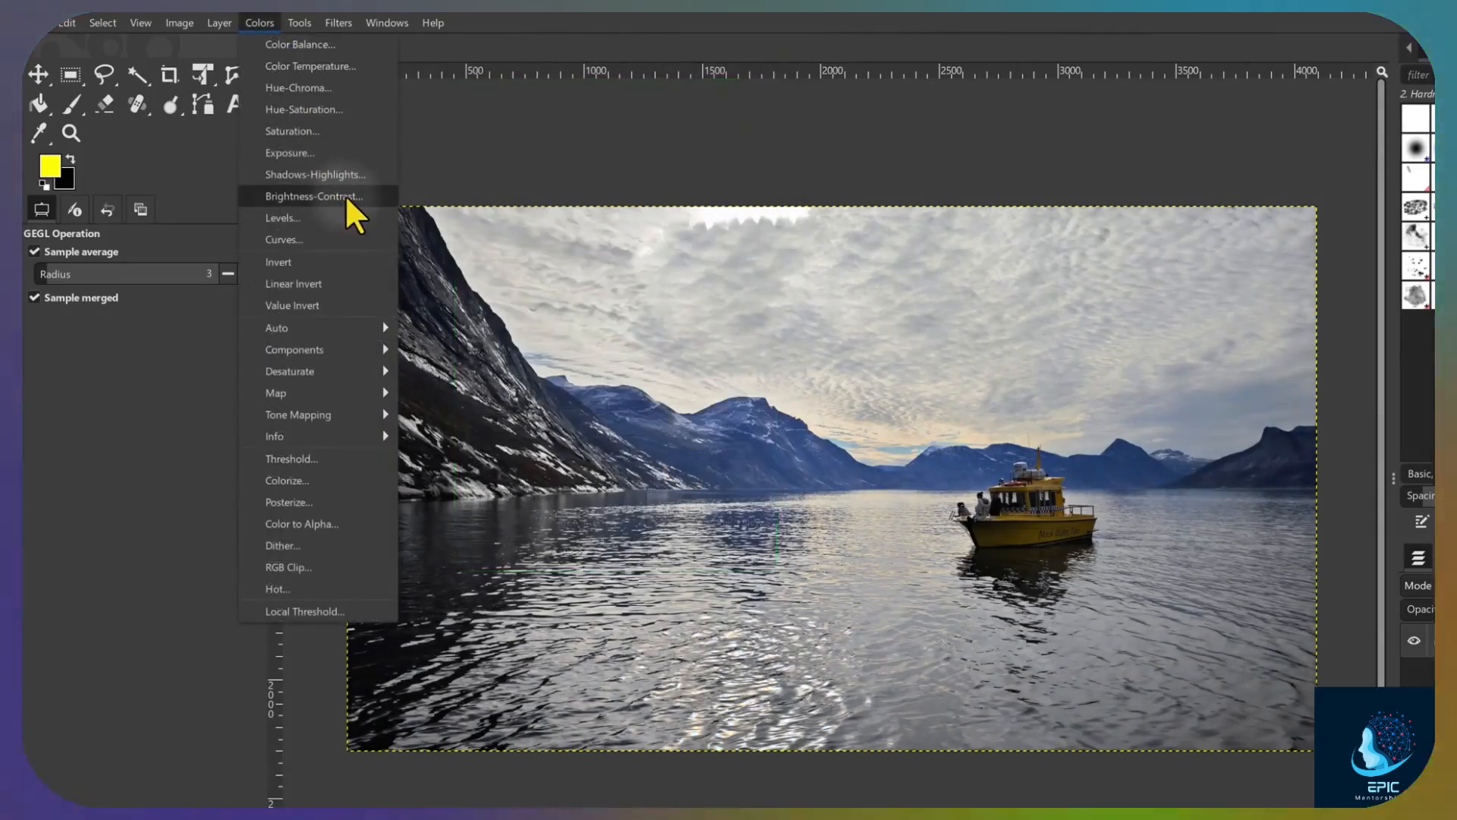
# Darken the photo layer slightly with a Brightness-Contrast adjustment
pyautogui.click(347, 198)
pyautogui.moveTo(341, 179)
pyautogui.mouseDown()
pyautogui.moveTo(390, 170)
pyautogui.moveTo(313, 180)
pyautogui.mouseUp()
pyautogui.press('Return')
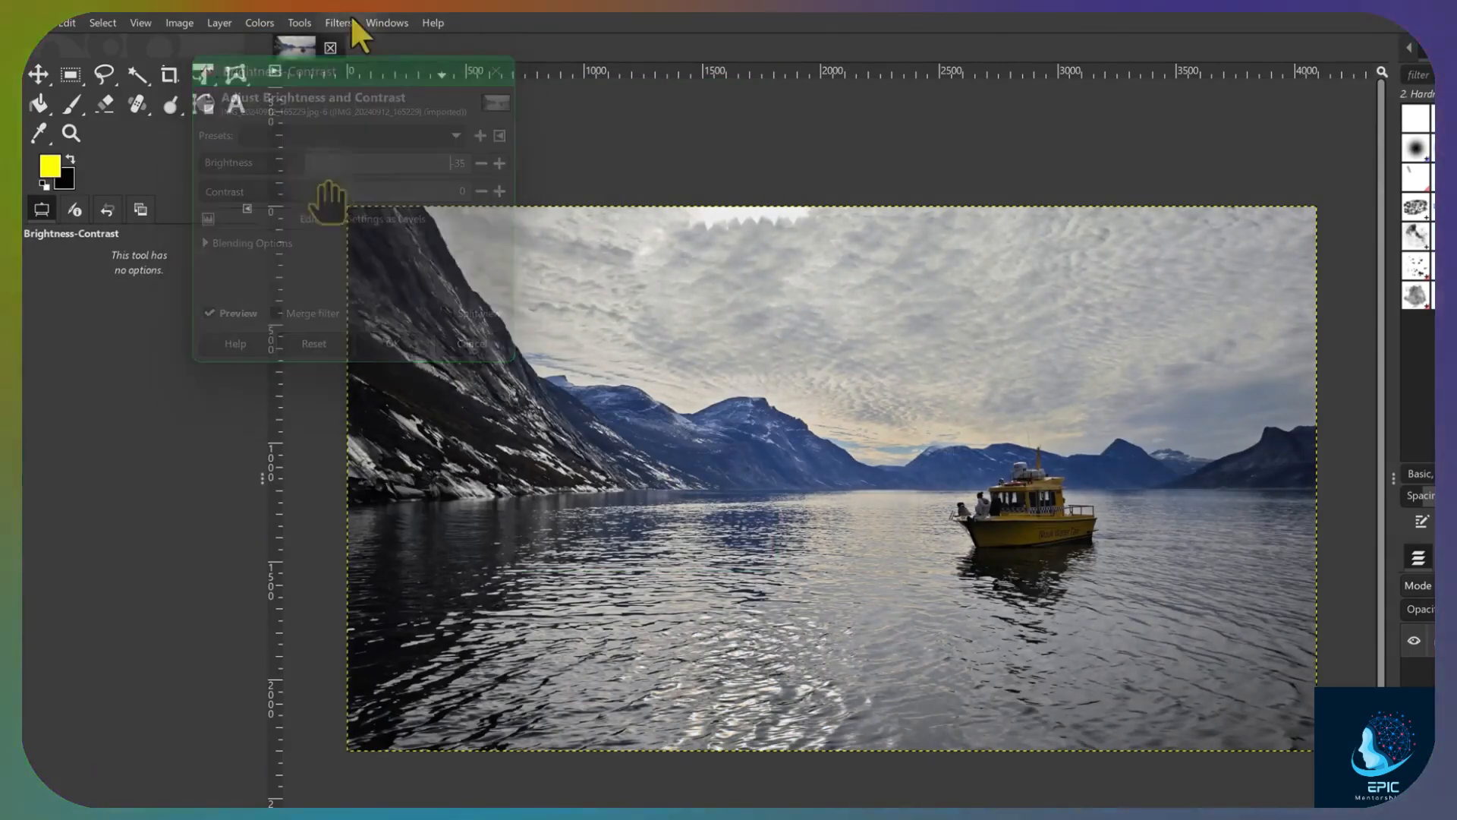
# Apply a Gaussian Blur to the photo layer with Size X and Size Y of 3.50
pyautogui.click(346, 23)
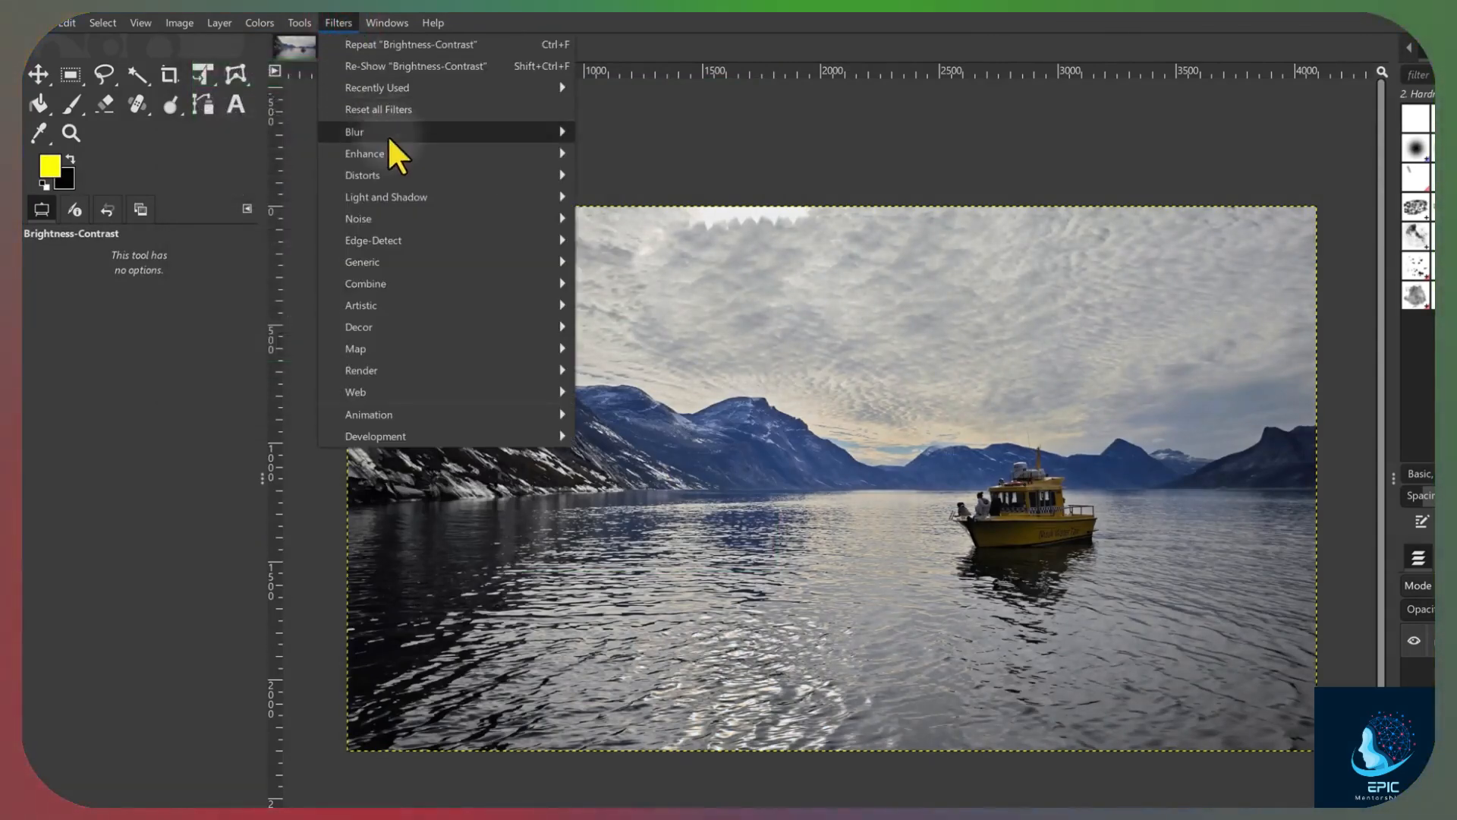
pyautogui.moveTo(425, 134)
pyautogui.click(662, 155)
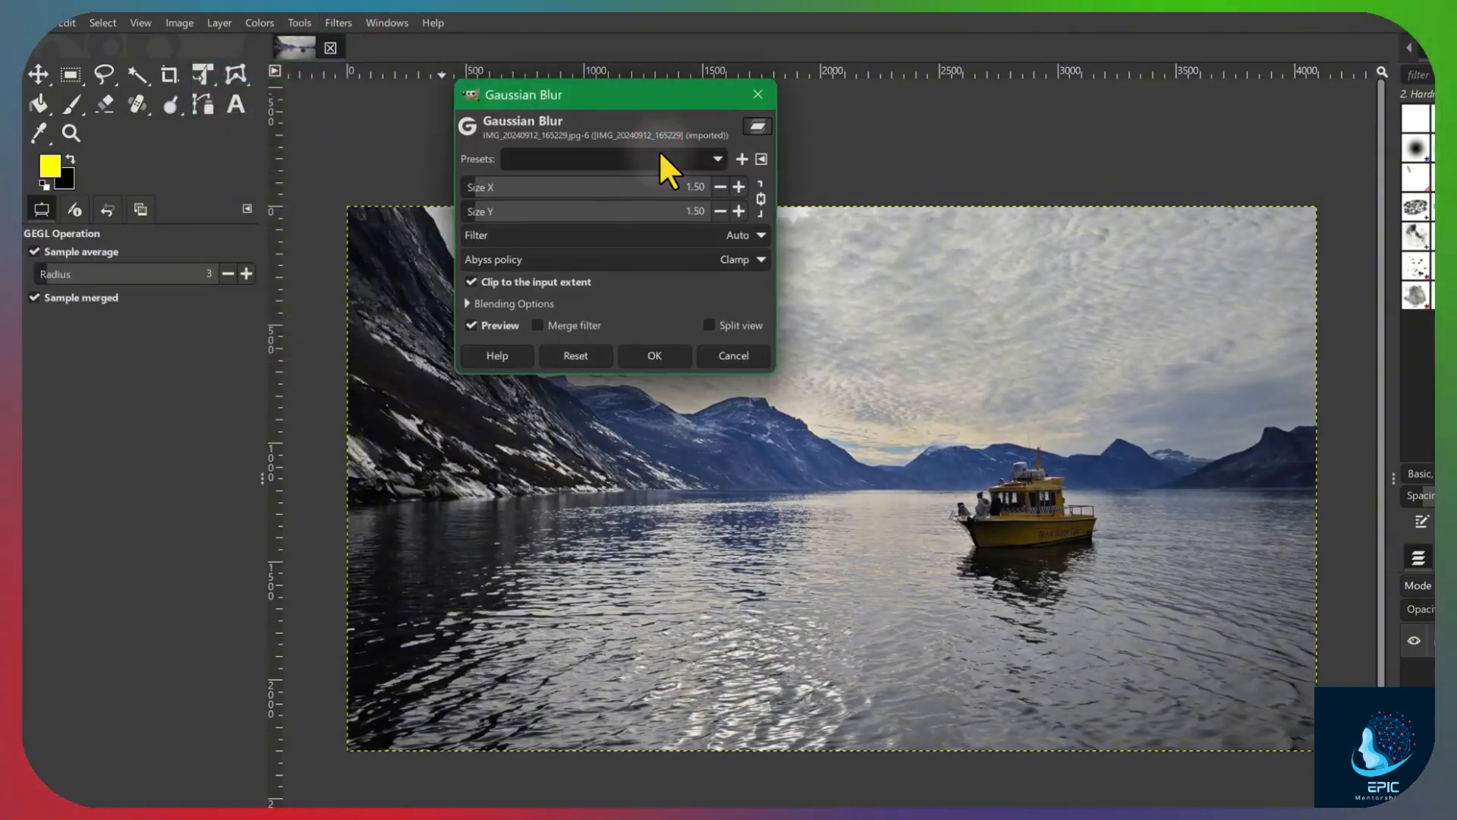
pyautogui.moveTo(471, 184); pyautogui.dragTo(504, 189)
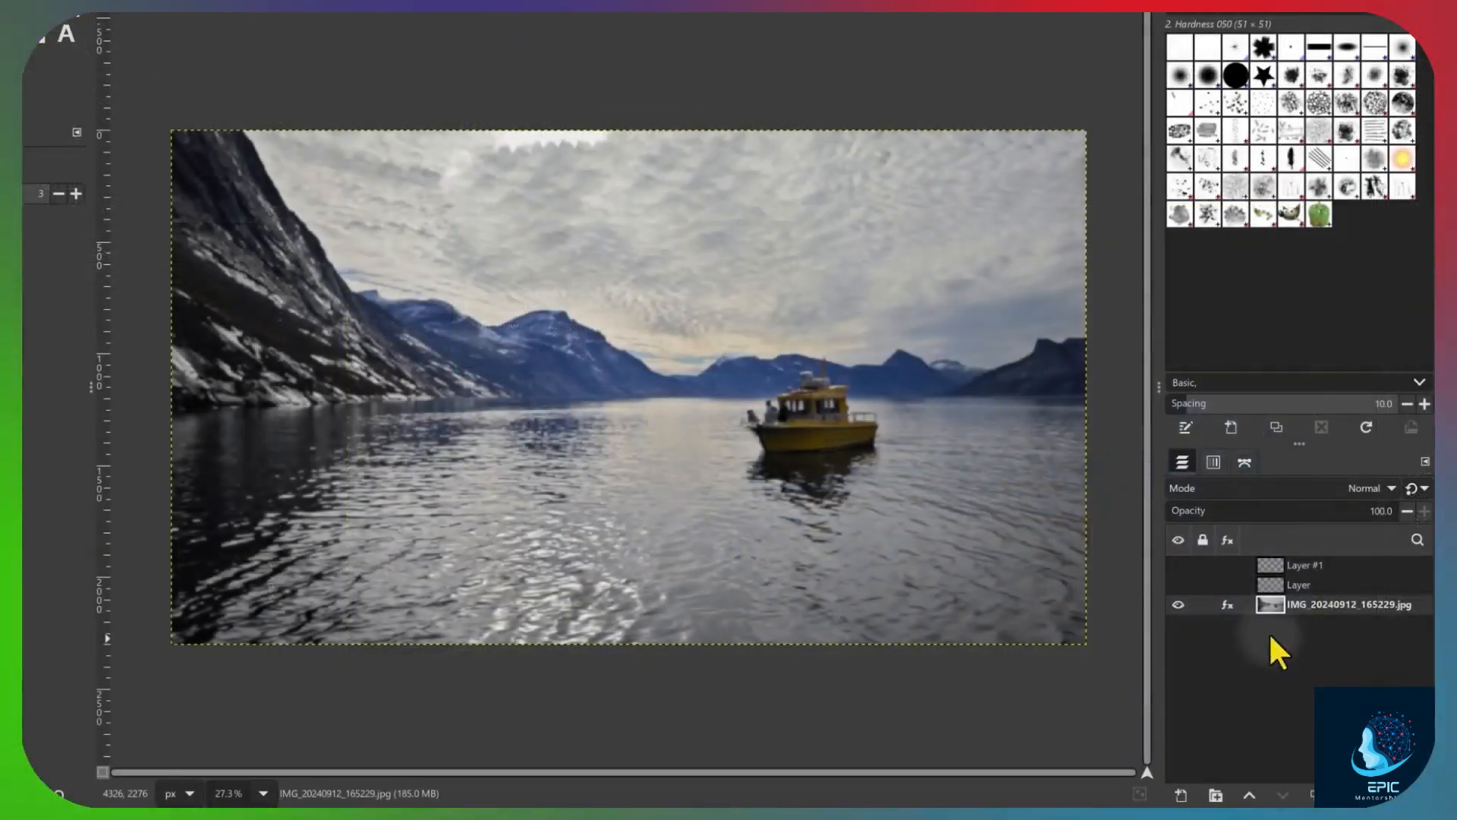
# Toggle the photo layer's Gaussian Blur and Brightness-Contrast effects, and move the blur down and back up in the effects stack
pyautogui.click(1227, 604)
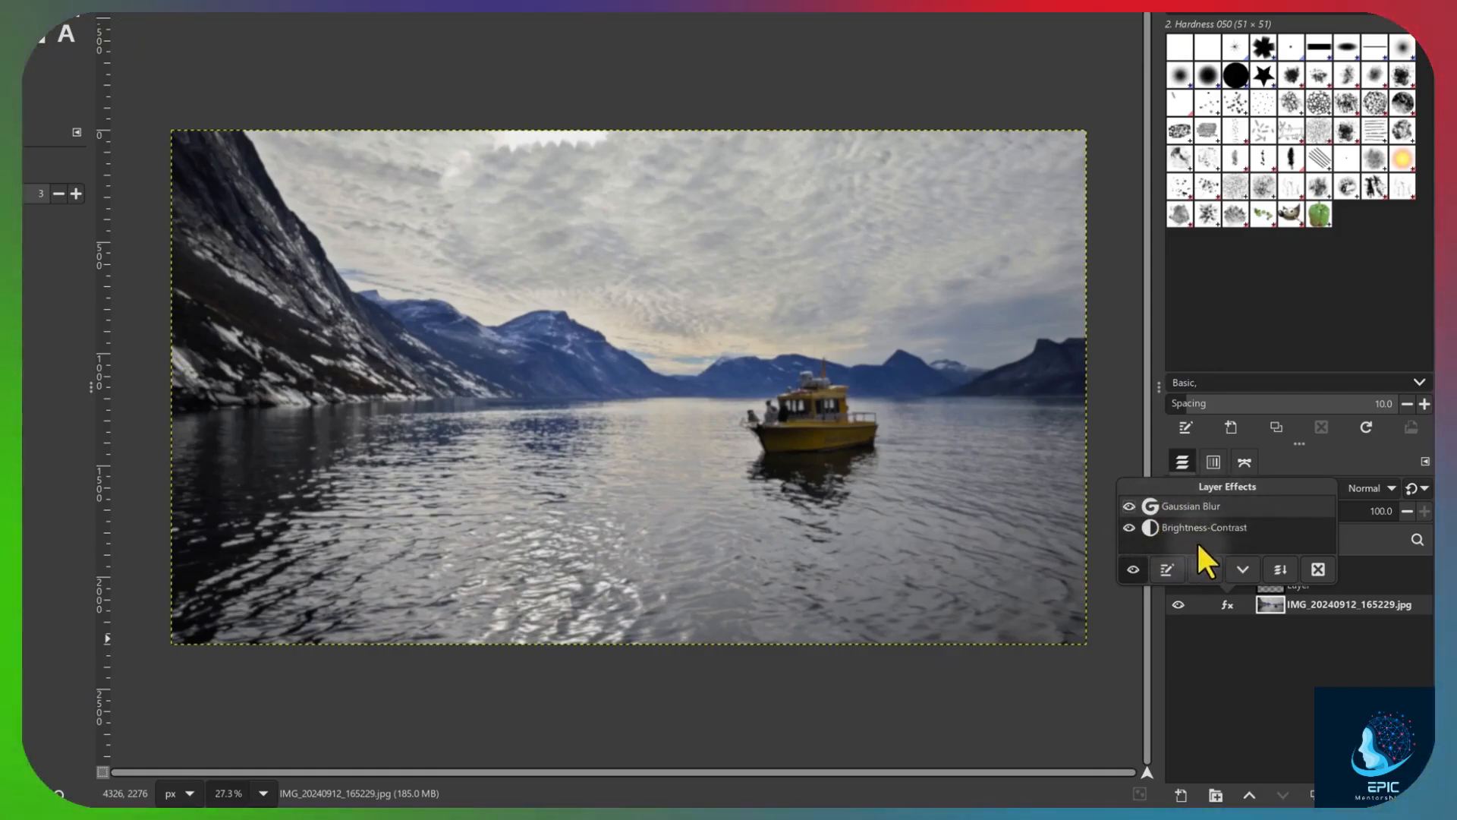
pyautogui.click(1130, 507)
pyautogui.click(1129, 506)
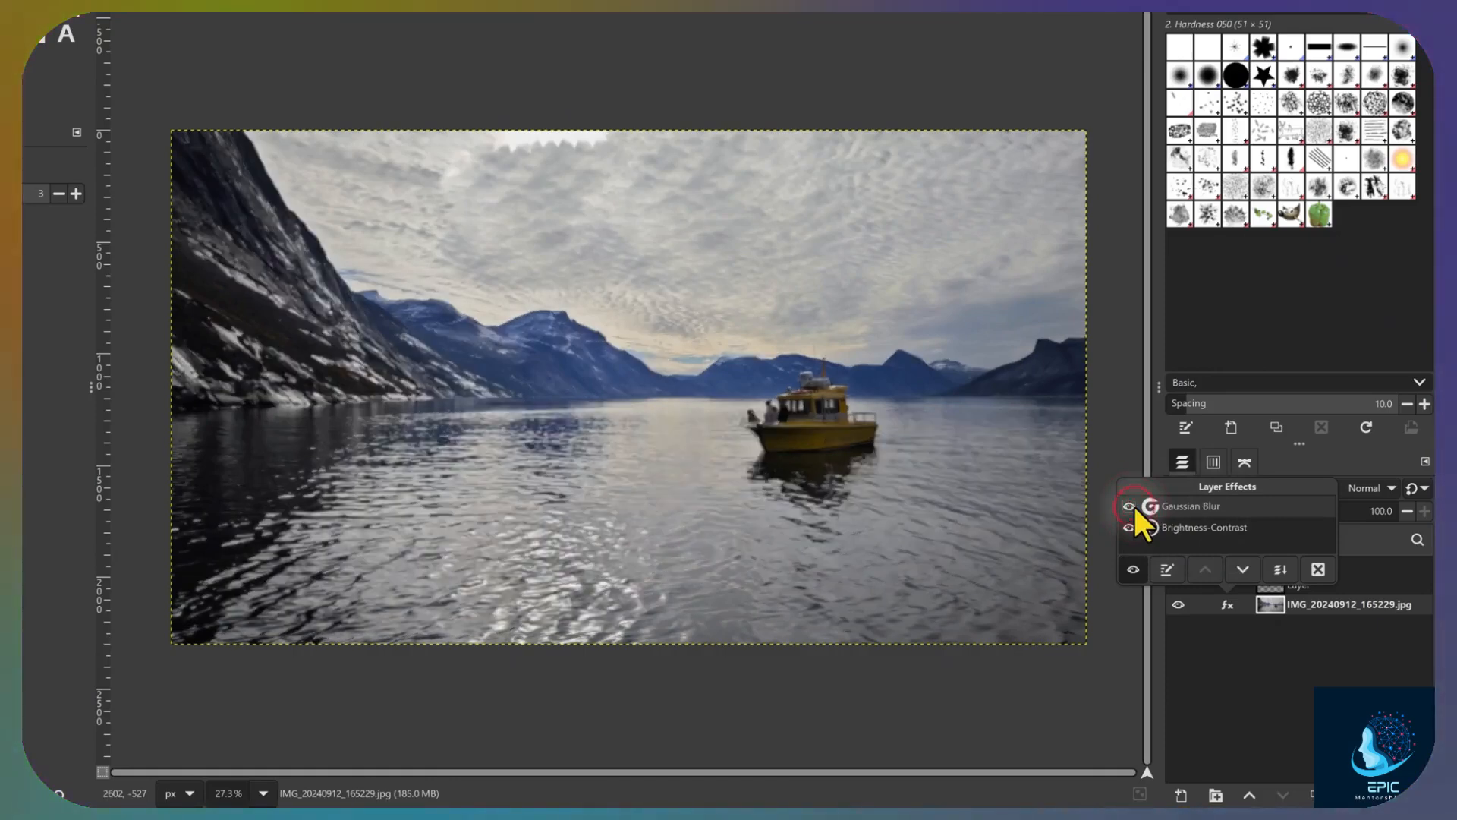
pyautogui.click(1129, 528)
pyautogui.click(1128, 528)
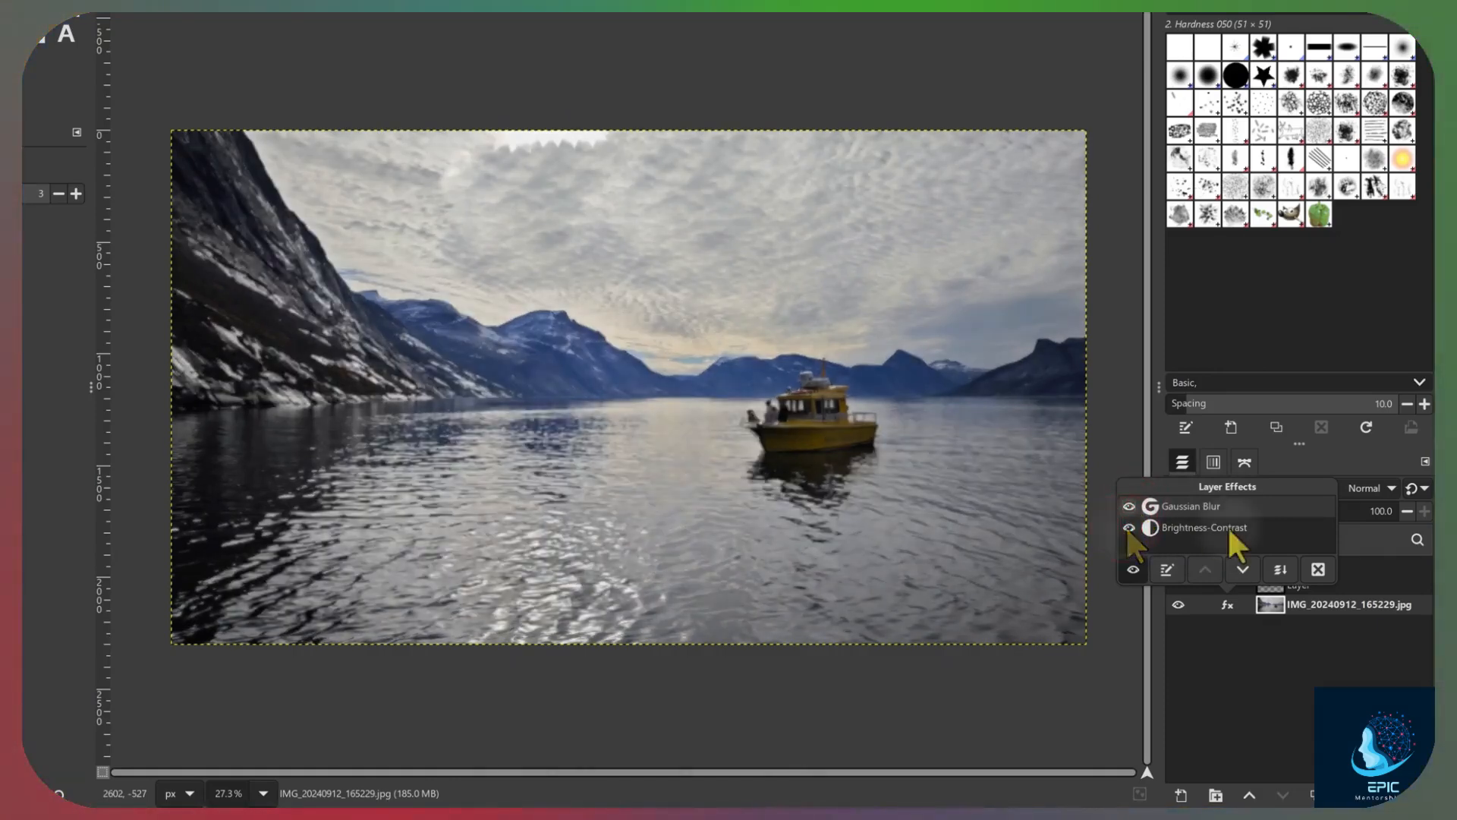
pyautogui.click(1241, 568)
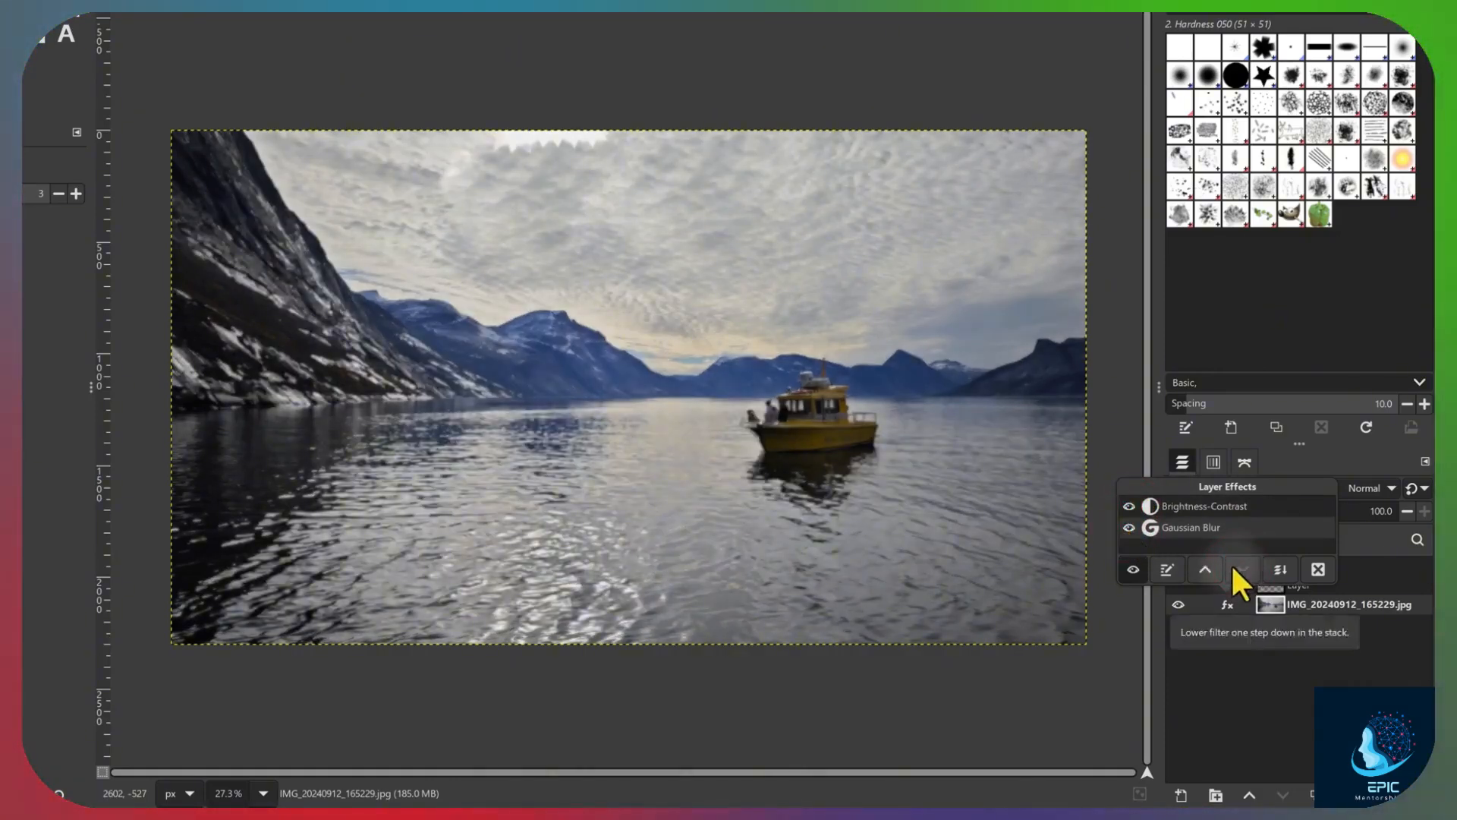
pyautogui.click(1203, 569)
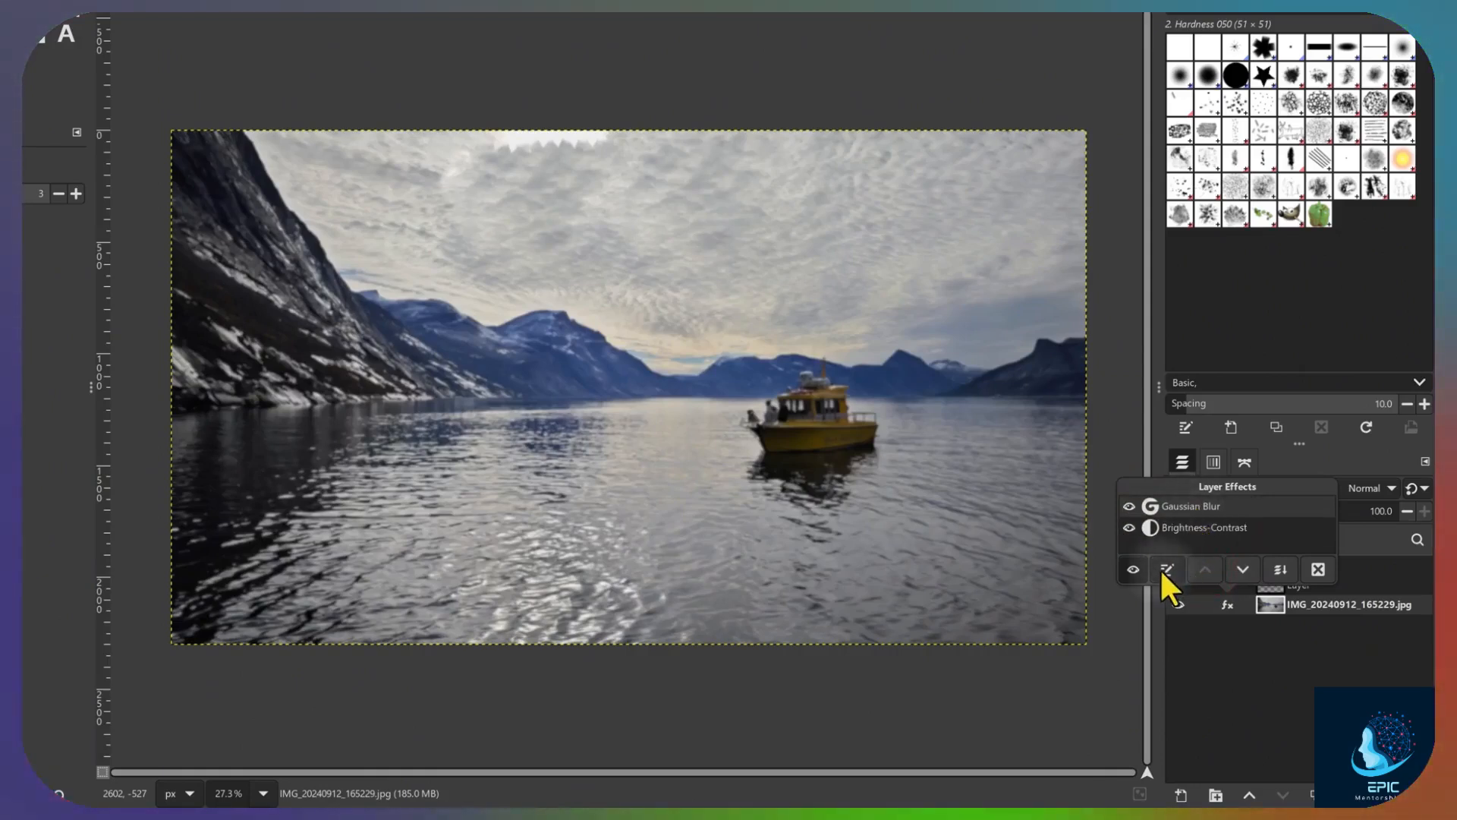
# Edit the photo layer's existing Gaussian Blur effect and increase its blur size
pyautogui.click(1166, 571)
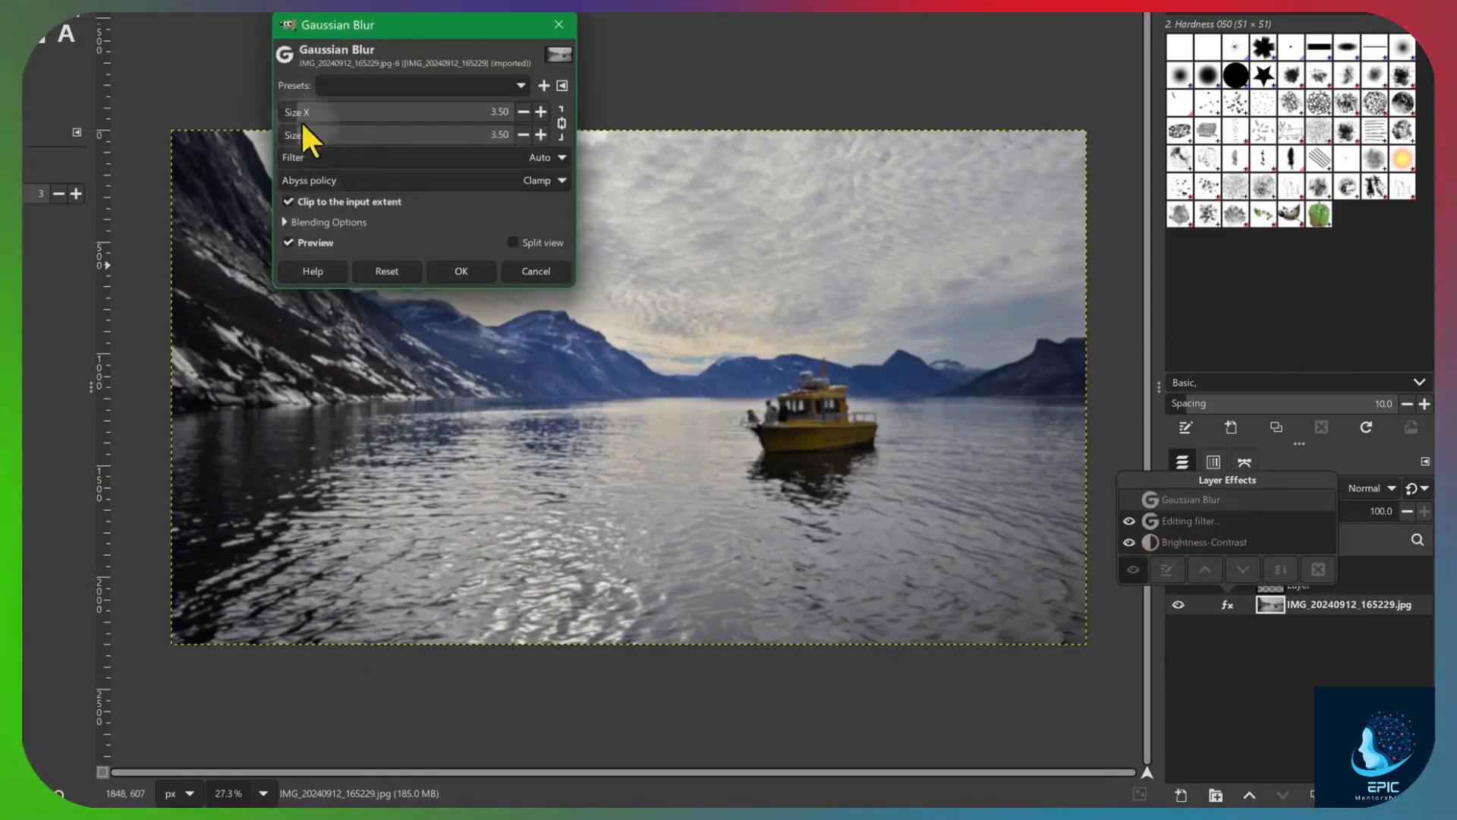
pyautogui.click(298, 108)
pyautogui.moveTo(302, 117); pyautogui.dragTo(335, 114)
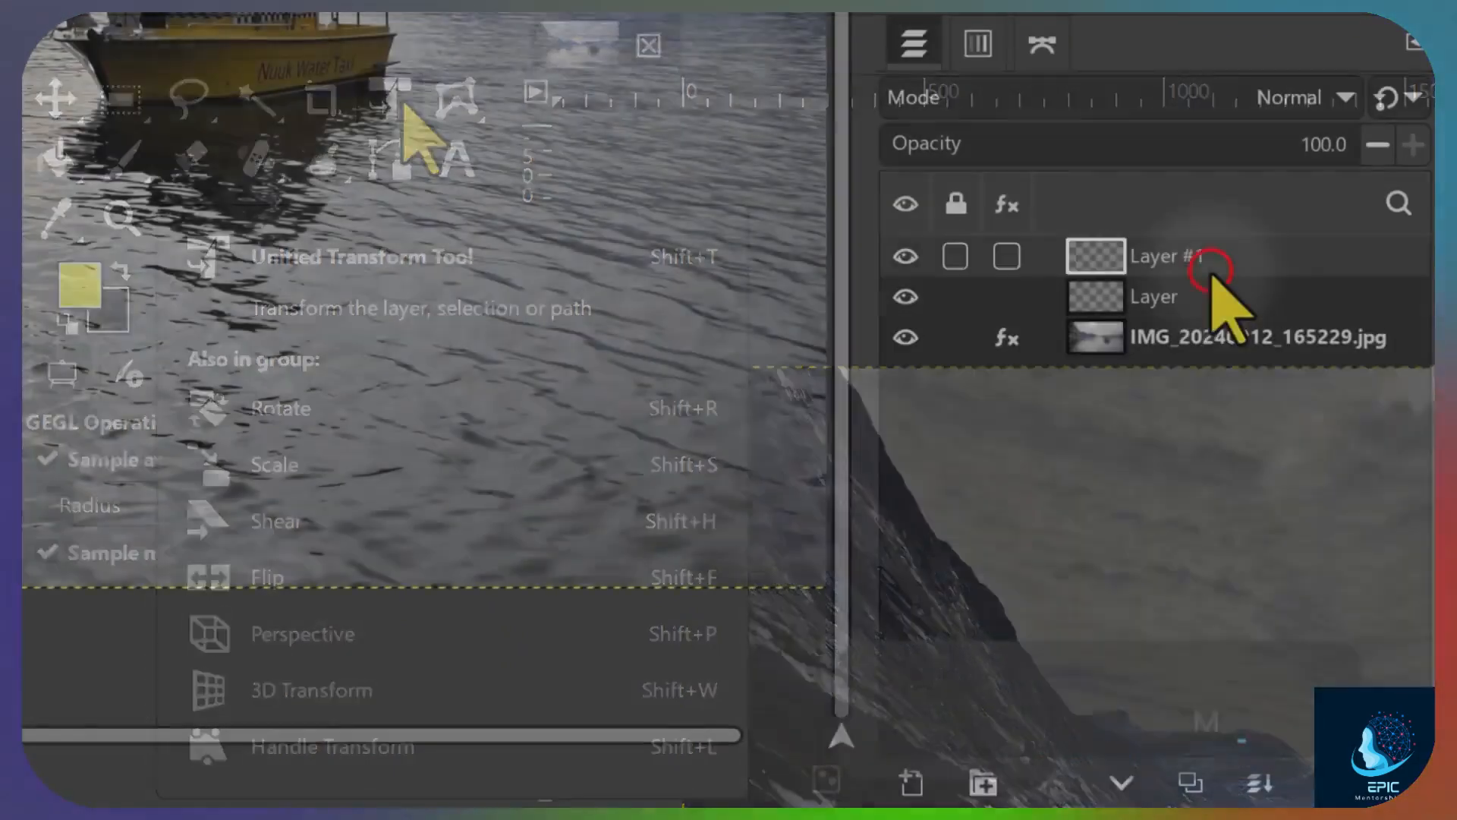
# Select the photo layer and move it around the canvas with the Unified Transform tool
pyautogui.click(1207, 296)
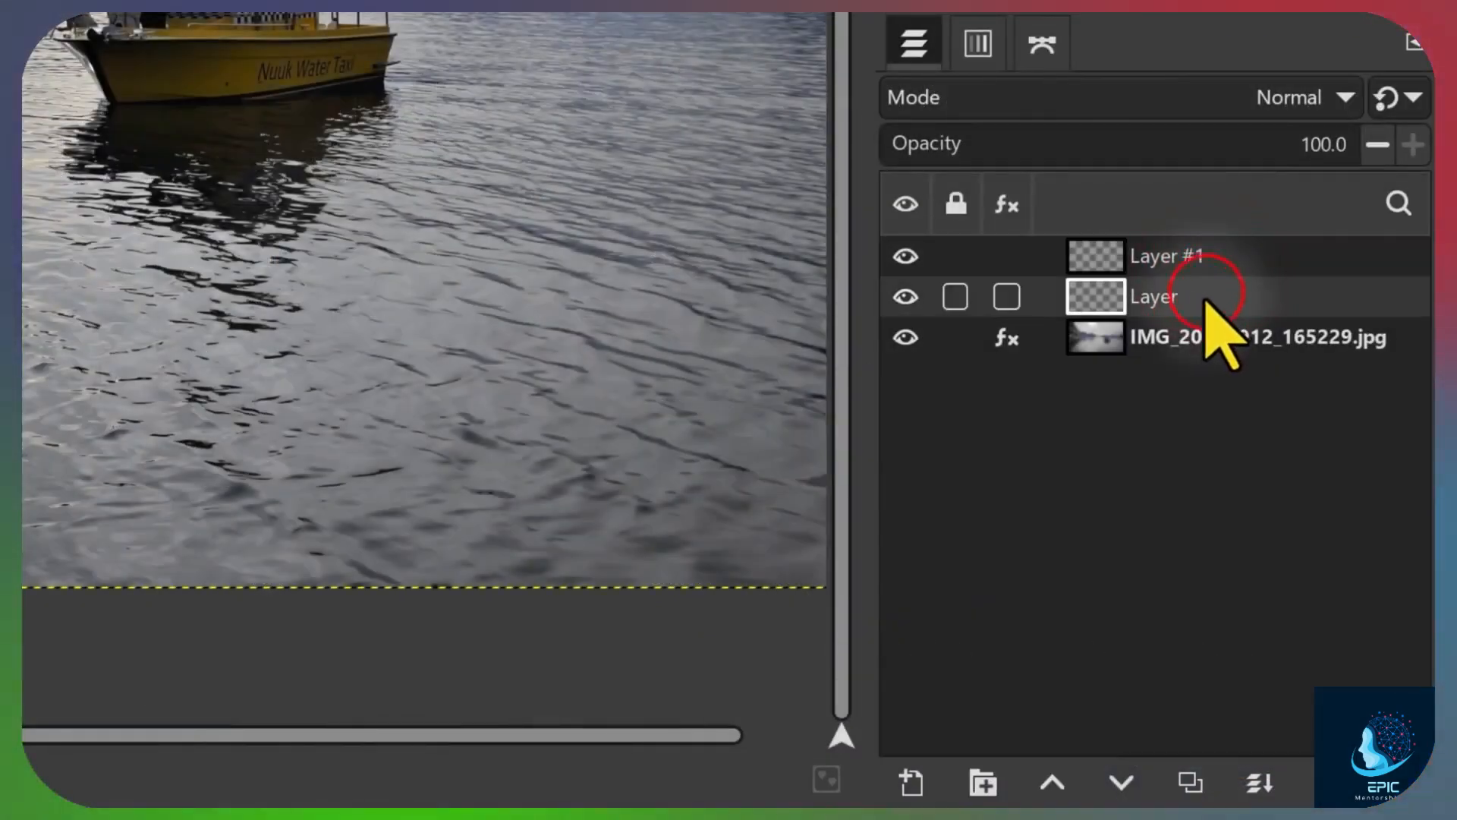
pyautogui.click(1185, 337)
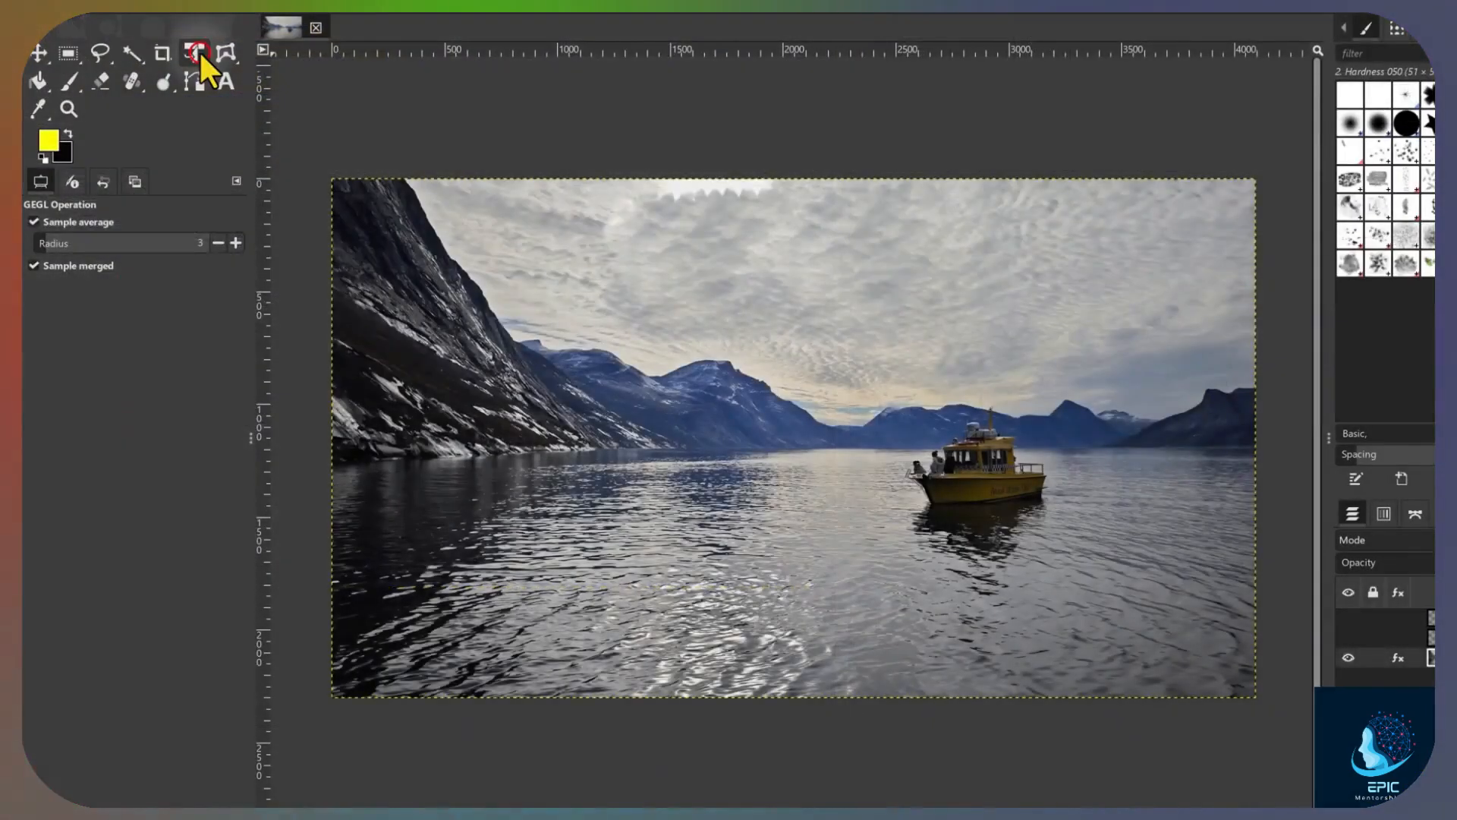
pyautogui.click(195, 54)
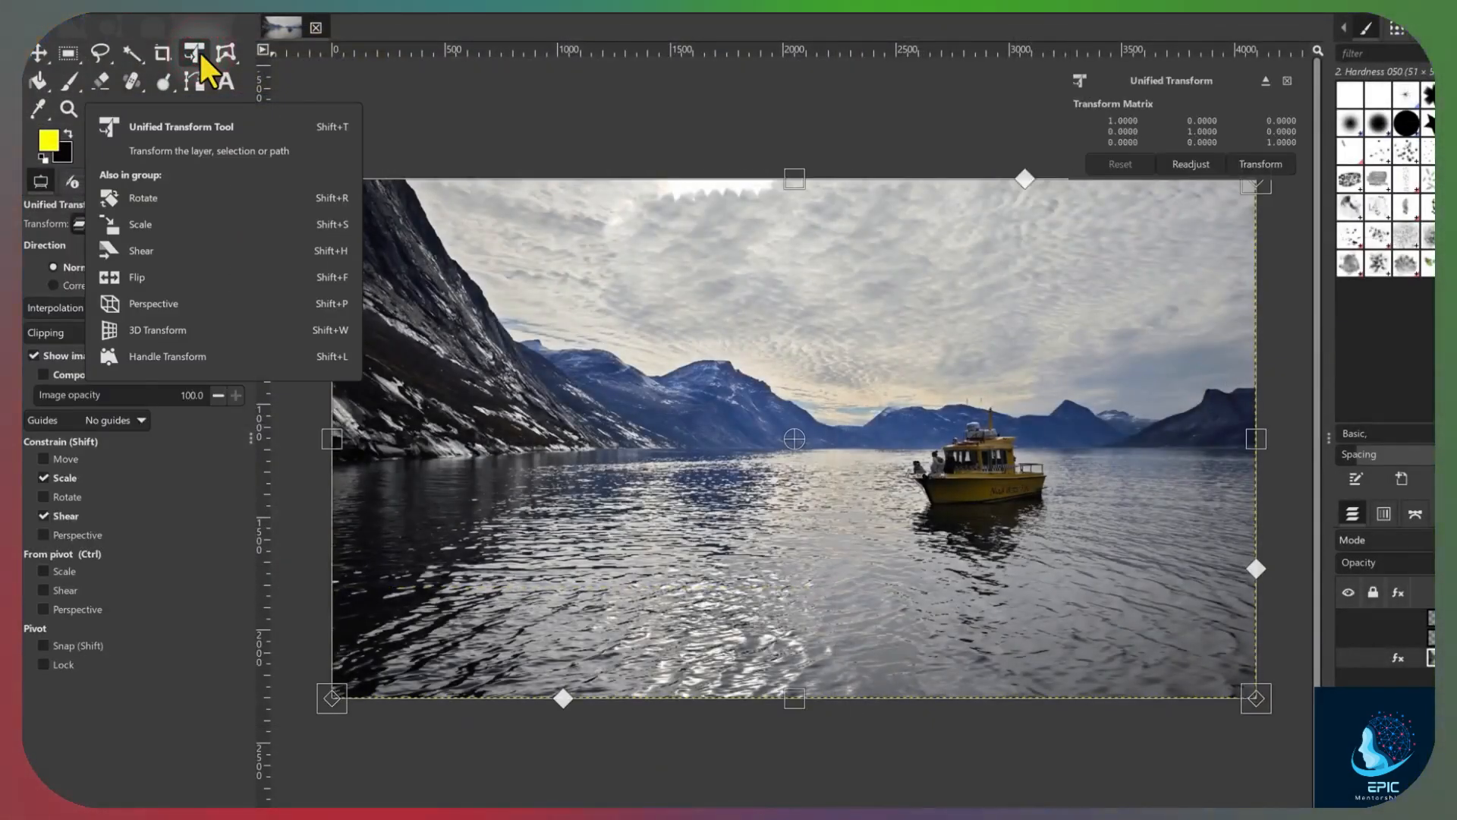
pyautogui.moveTo(645, 414); pyautogui.dragTo(450, 293)
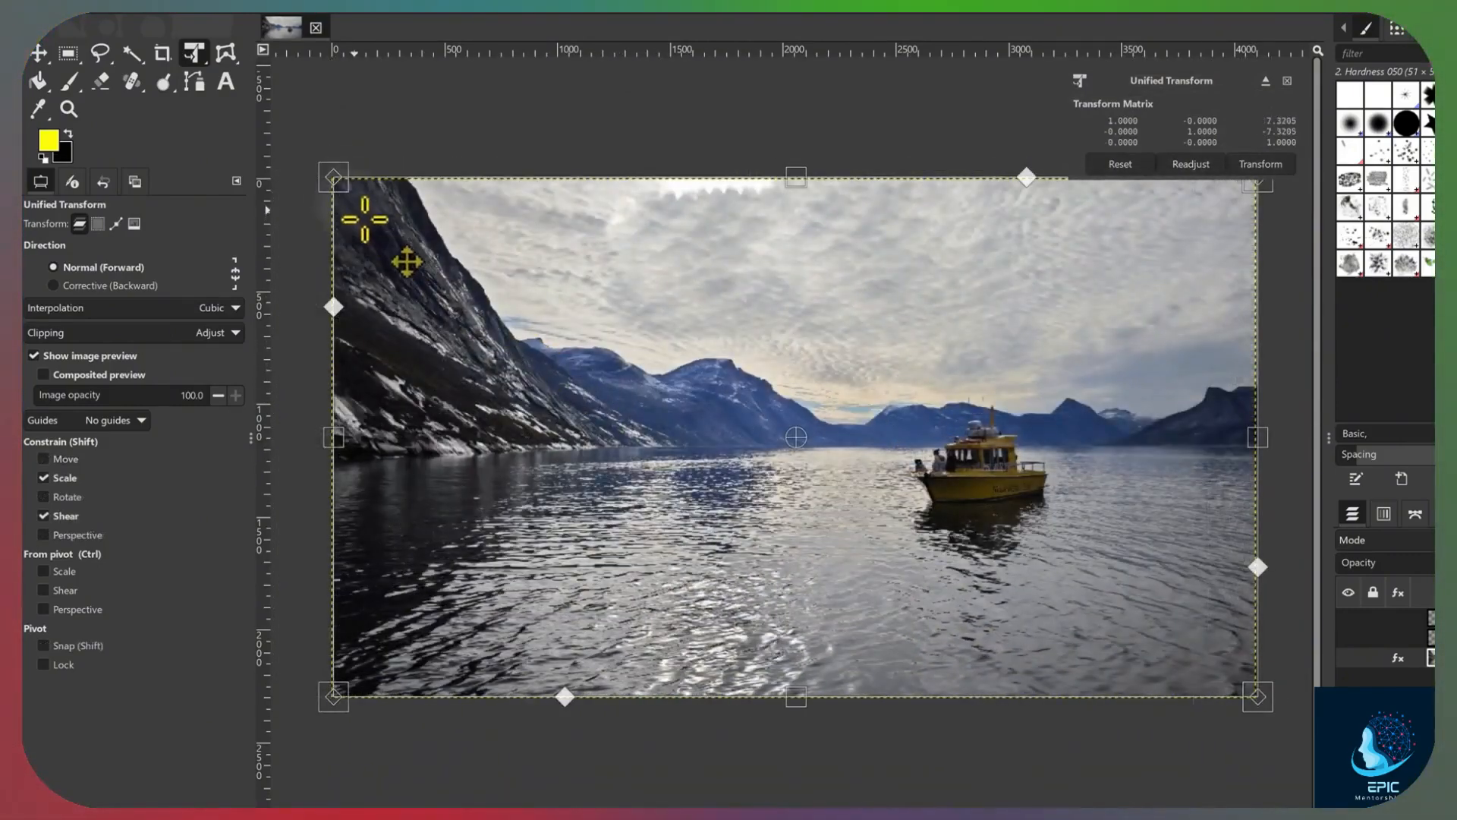
# Scale the photo layer down from its upper-left corner and bring it back to about full size
pyautogui.moveTo(334, 179); pyautogui.dragTo(338, 184)
pyautogui.moveTo(486, 270); pyautogui.dragTo(605, 304)
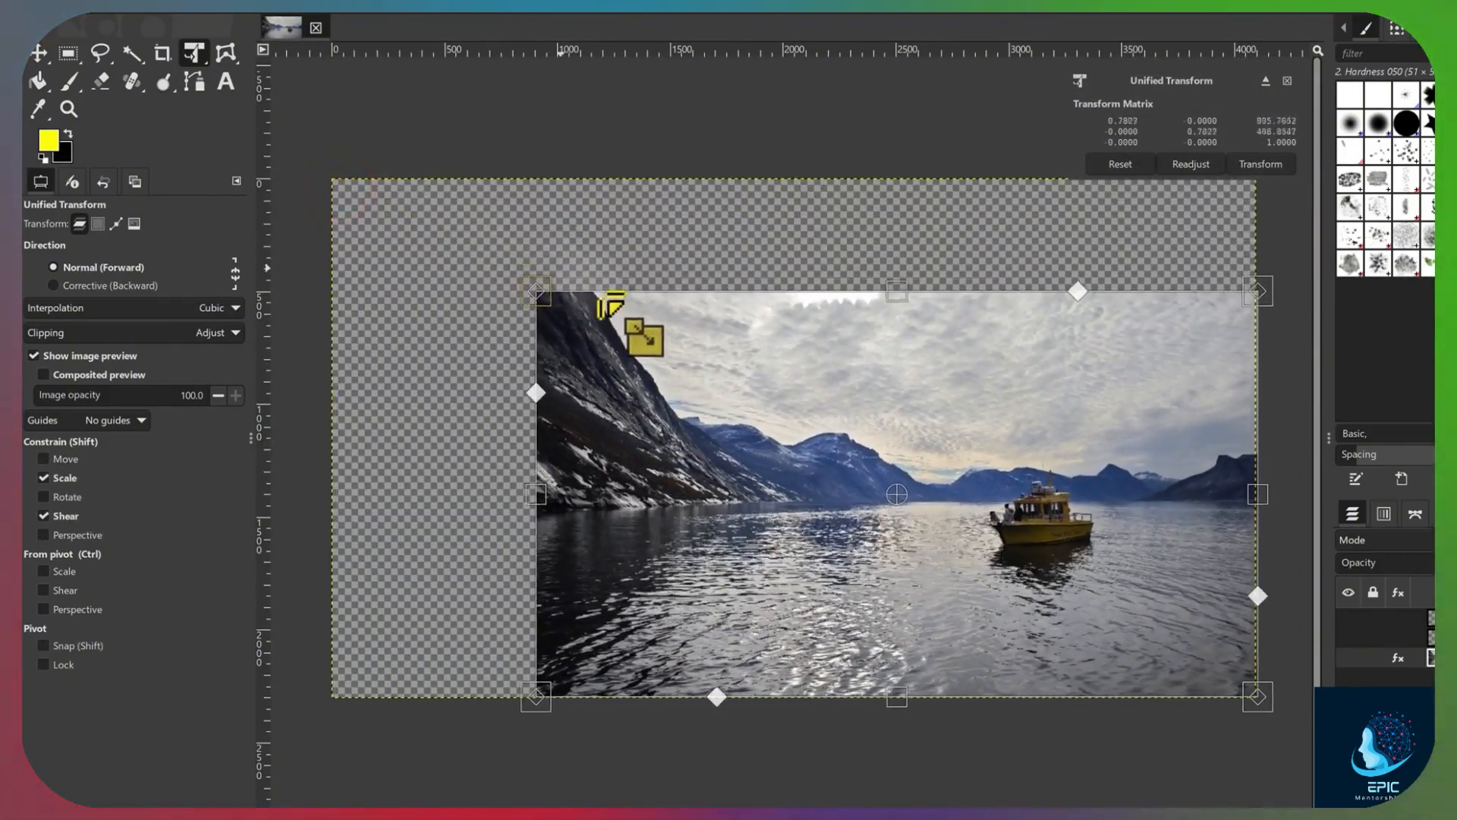
pyautogui.moveTo(521, 247); pyautogui.dragTo(377, 240)
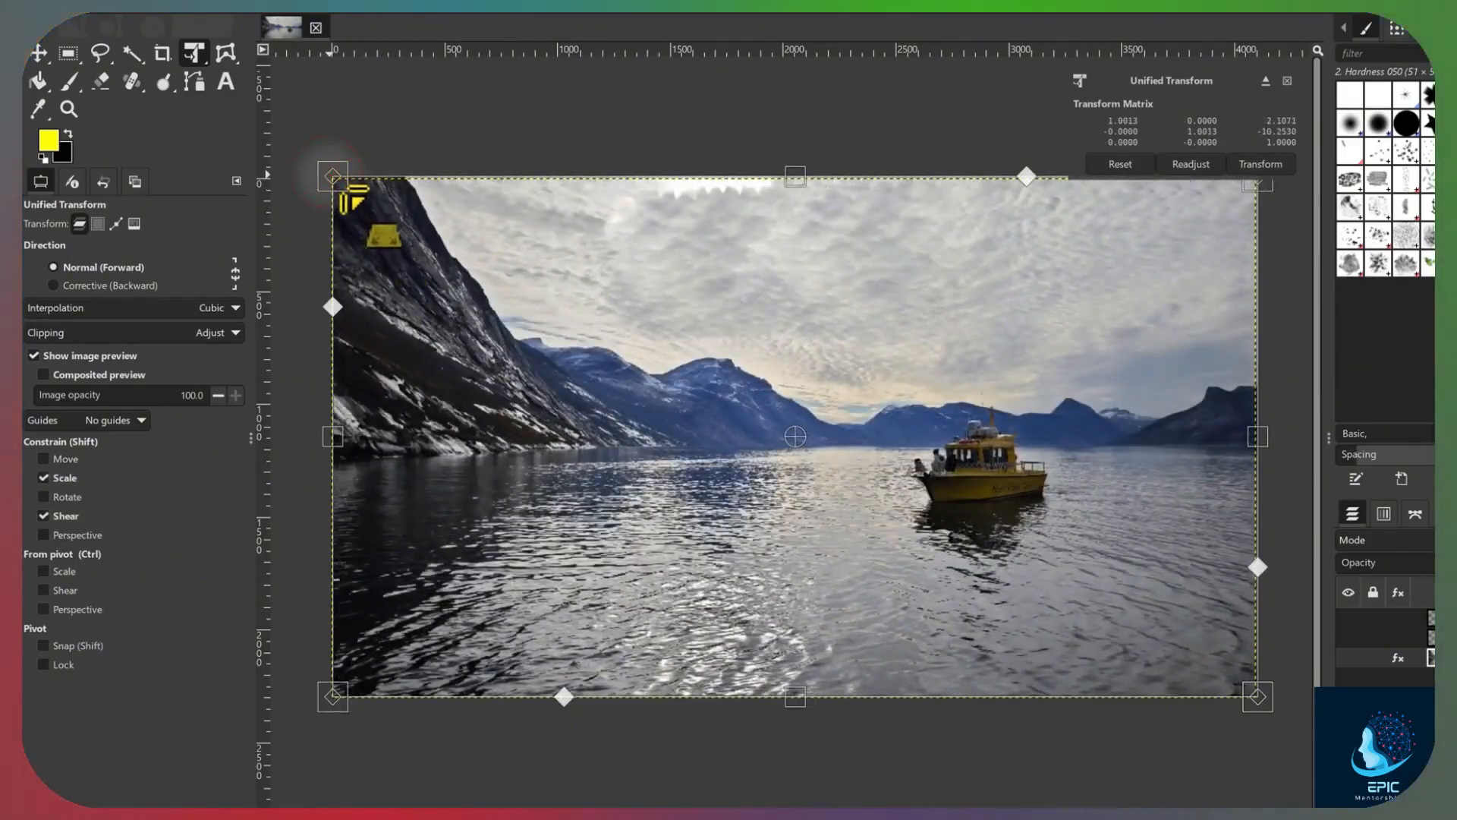
# Distort the photo layer's perspective from its upper-left corner and shear it along its left edge
pyautogui.moveTo(333, 176); pyautogui.dragTo(407, 765)
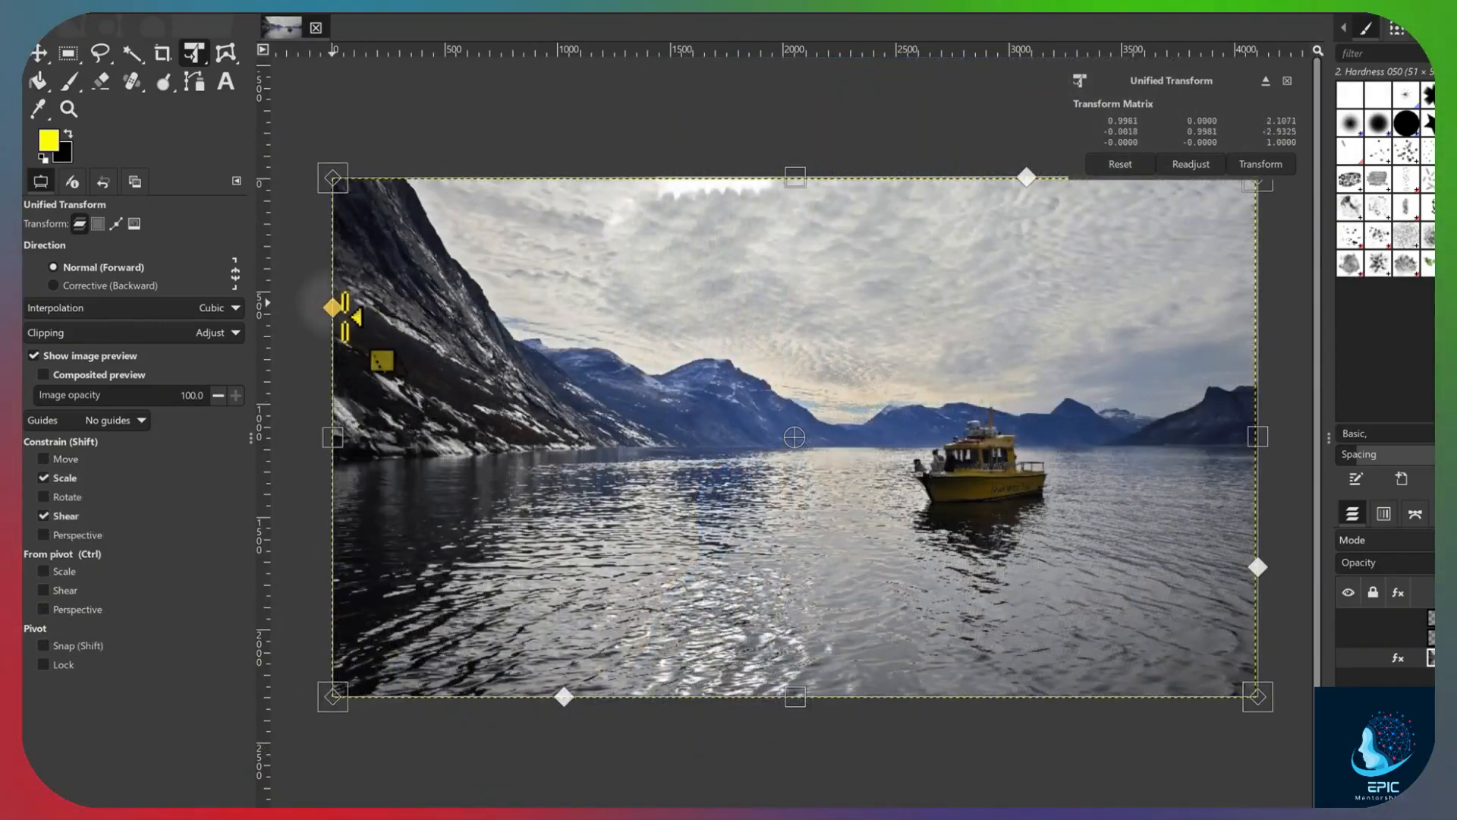
pyautogui.moveTo(343, 317); pyautogui.dragTo(319, 156)
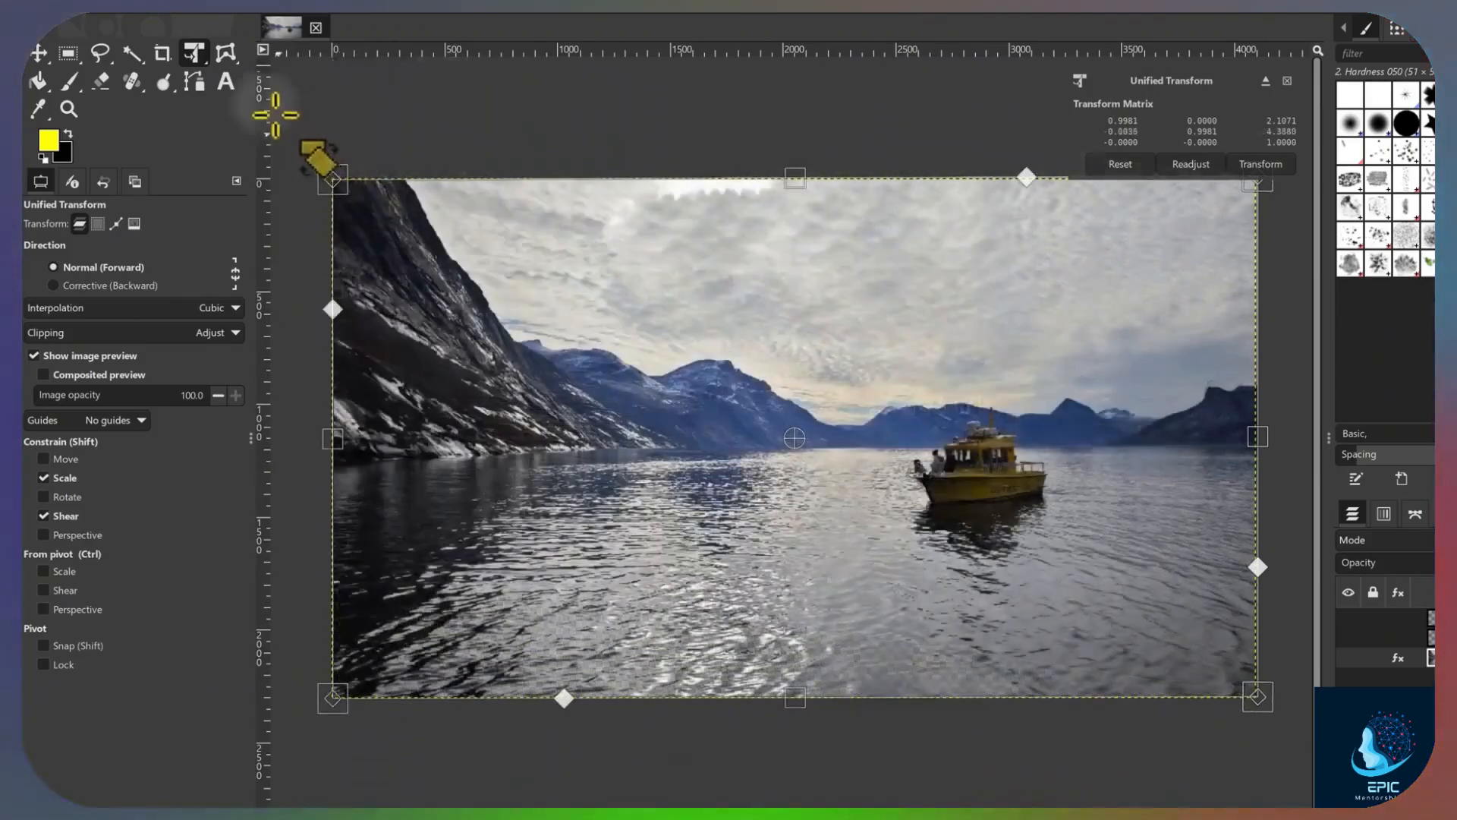
# Flip the photo layer horizontally and back, and flip it vertically and back with the Flip tool
pyautogui.click(194, 52)
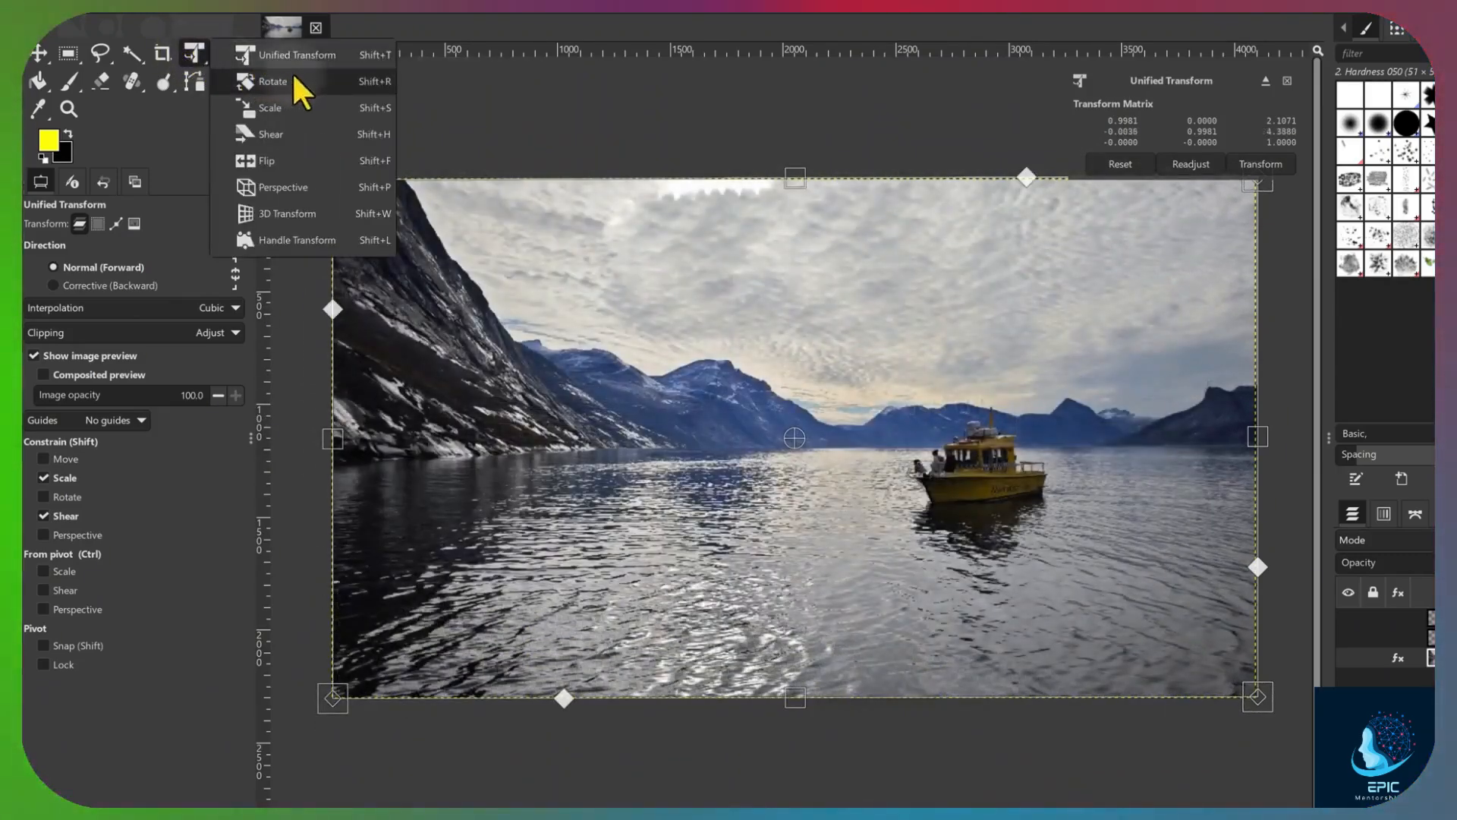
pyautogui.click(291, 162)
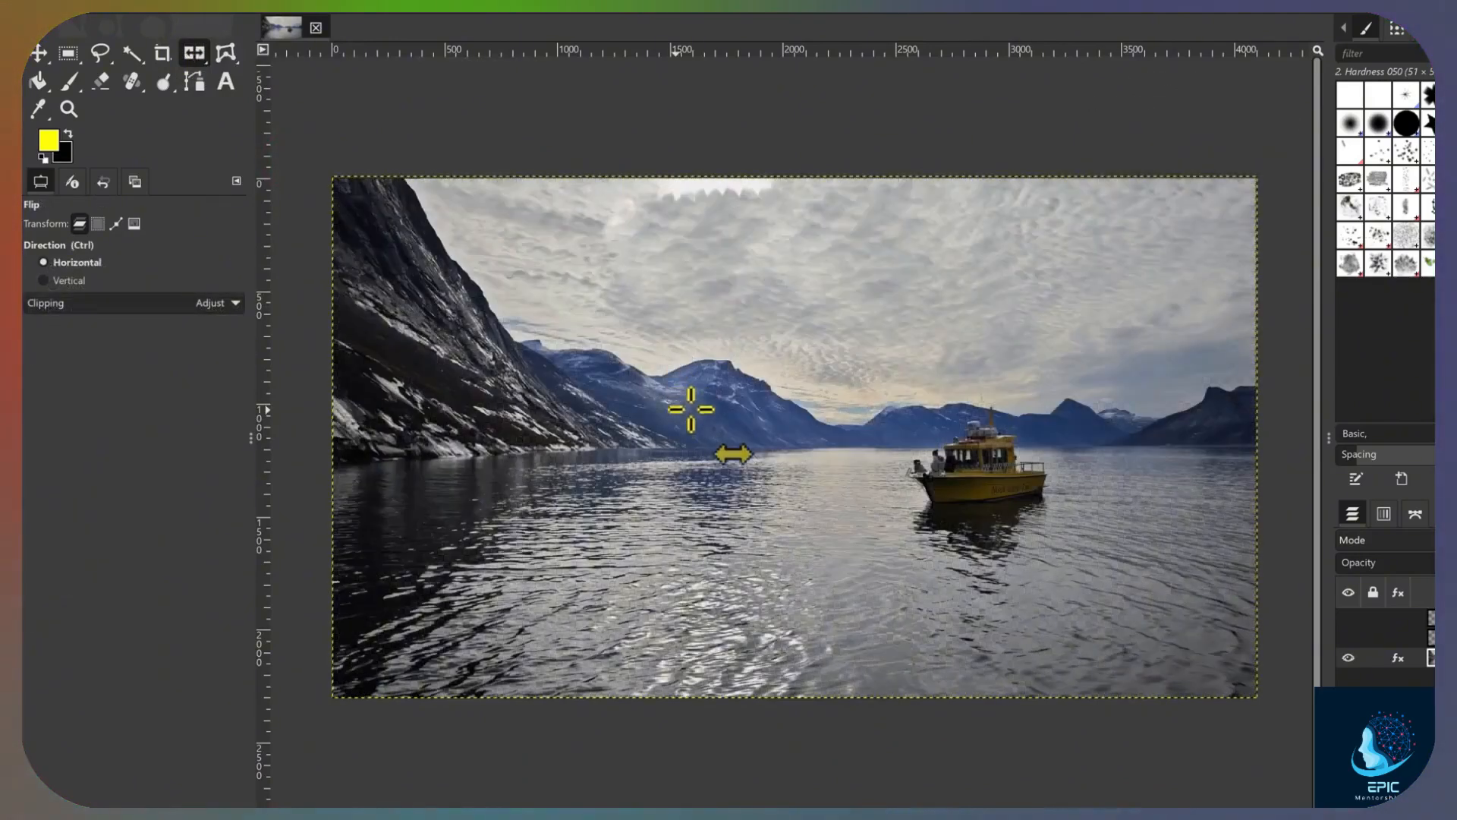
pyautogui.click(679, 416)
pyautogui.click(936, 432)
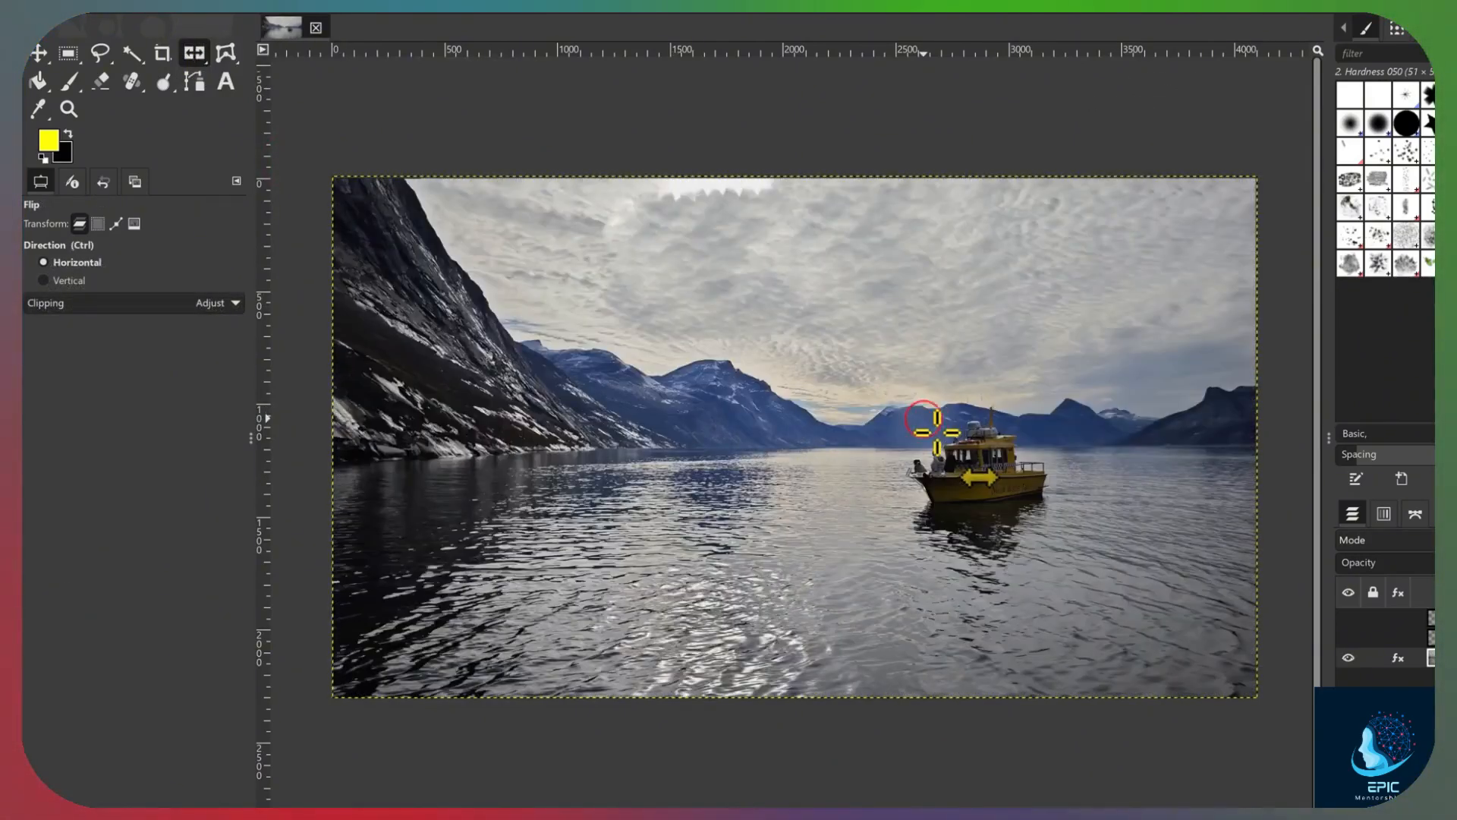
pyautogui.keyDown('ctrl'); pyautogui.click(771, 401); pyautogui.keyUp('ctrl')
pyautogui.keyDown('ctrl'); pyautogui.click(772, 402); pyautogui.keyUp('ctrl')
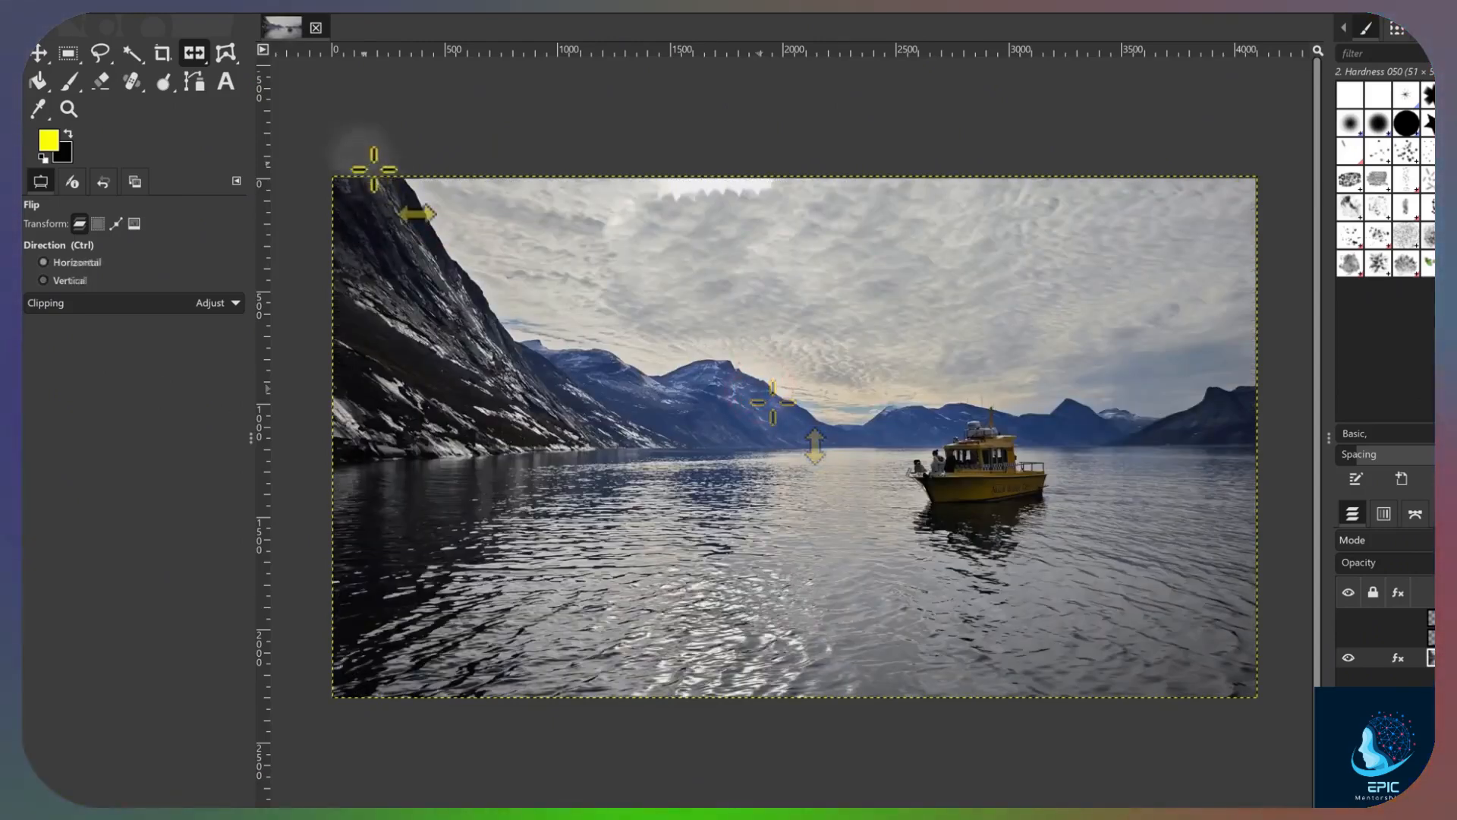
# Push the mountain ridgeline up into the sky at several spots with the Warp Transform tool
pyautogui.click(226, 59)
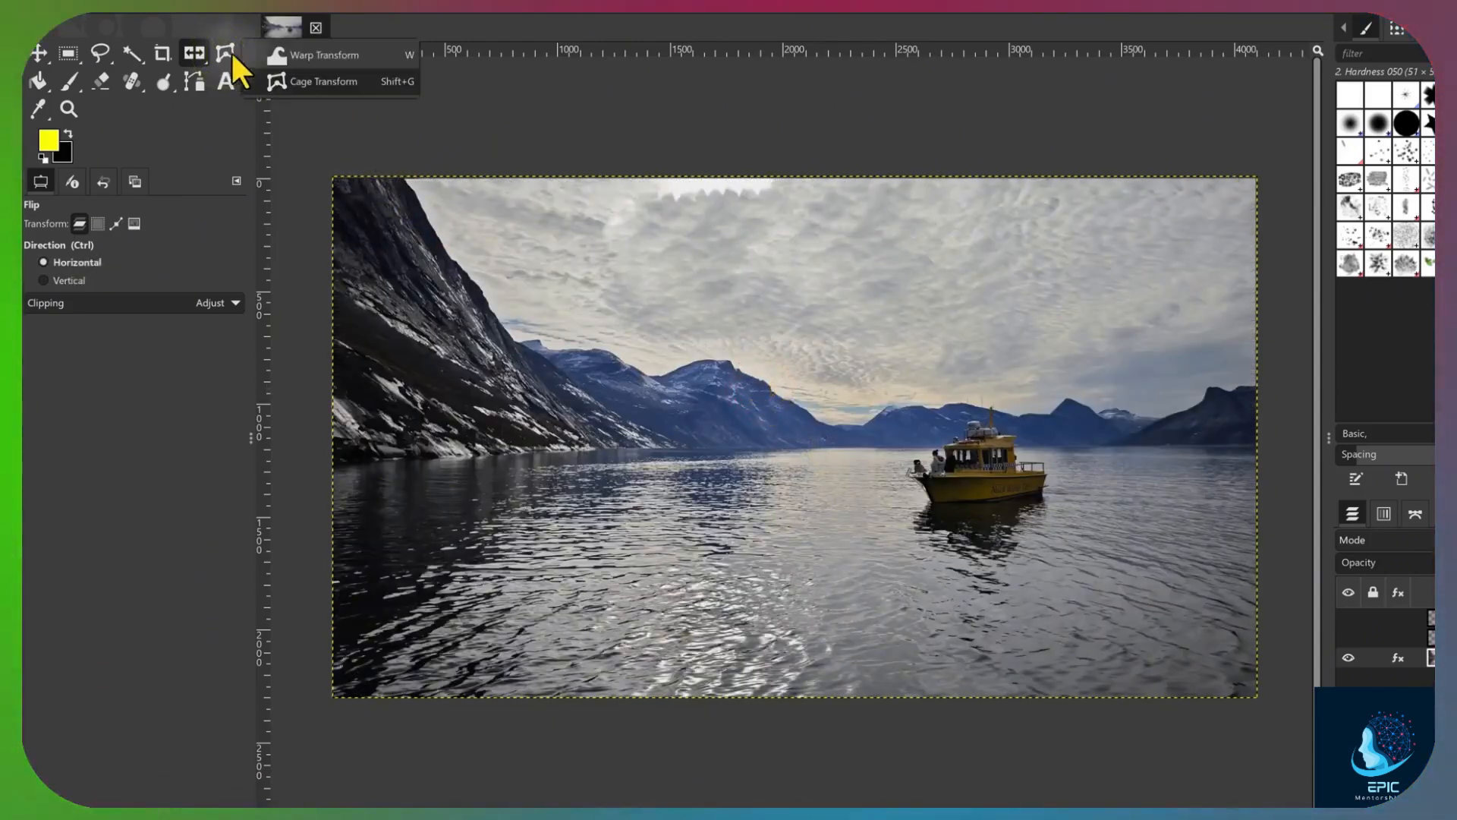
pyautogui.click(298, 56)
pyautogui.scroll(5, 667, 384)
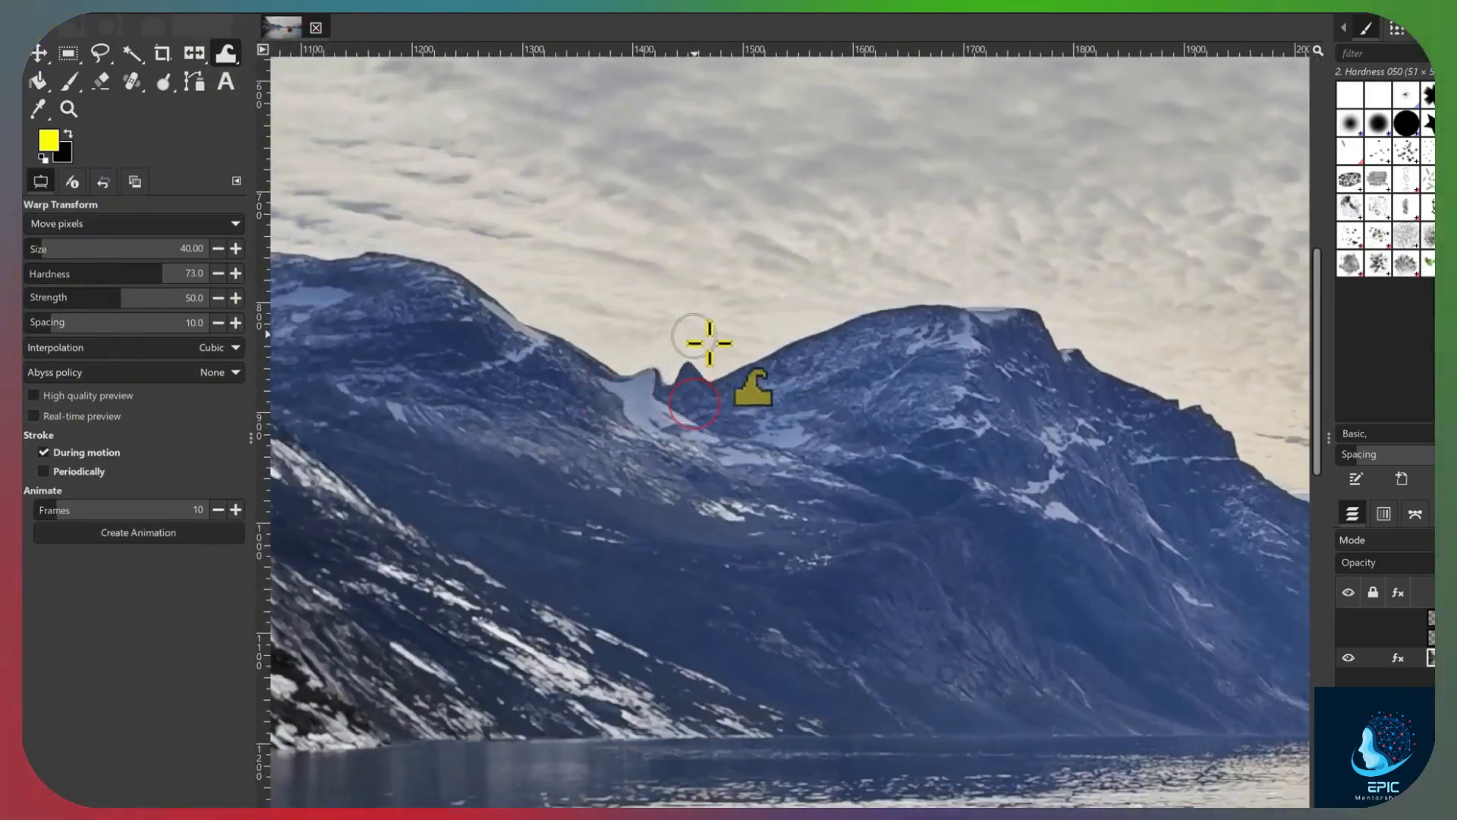
pyautogui.moveTo(820, 354); pyautogui.dragTo(734, 306)
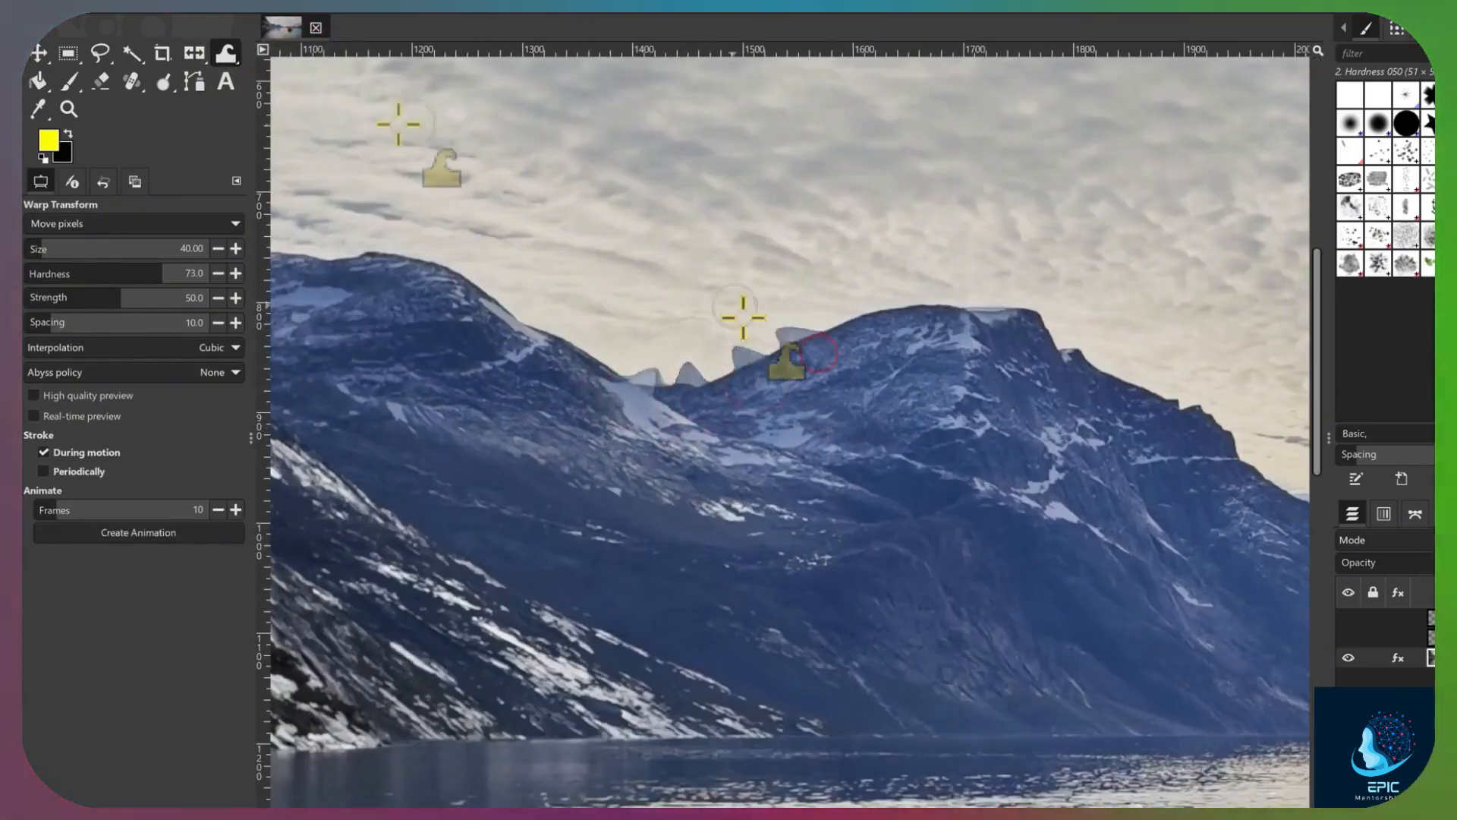
# Outline the boat's hull with a Cage Transform cage and deform it by pulling its bottom point down and its stern point outward
pyautogui.click(226, 51)
pyautogui.click(296, 76)
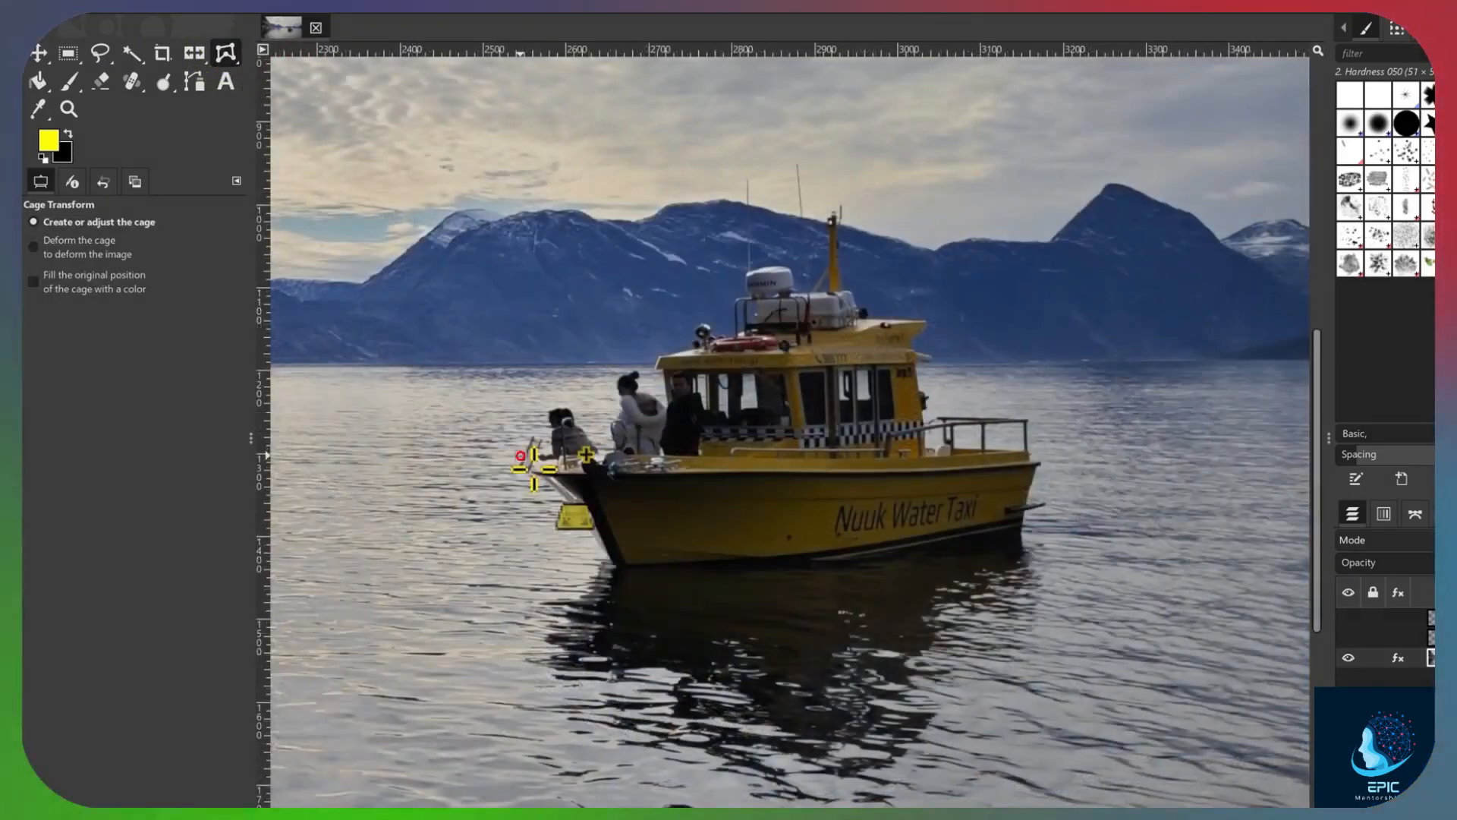
pyautogui.click(521, 455)
pyautogui.click(604, 445)
pyautogui.click(1026, 452)
pyautogui.click(1024, 524)
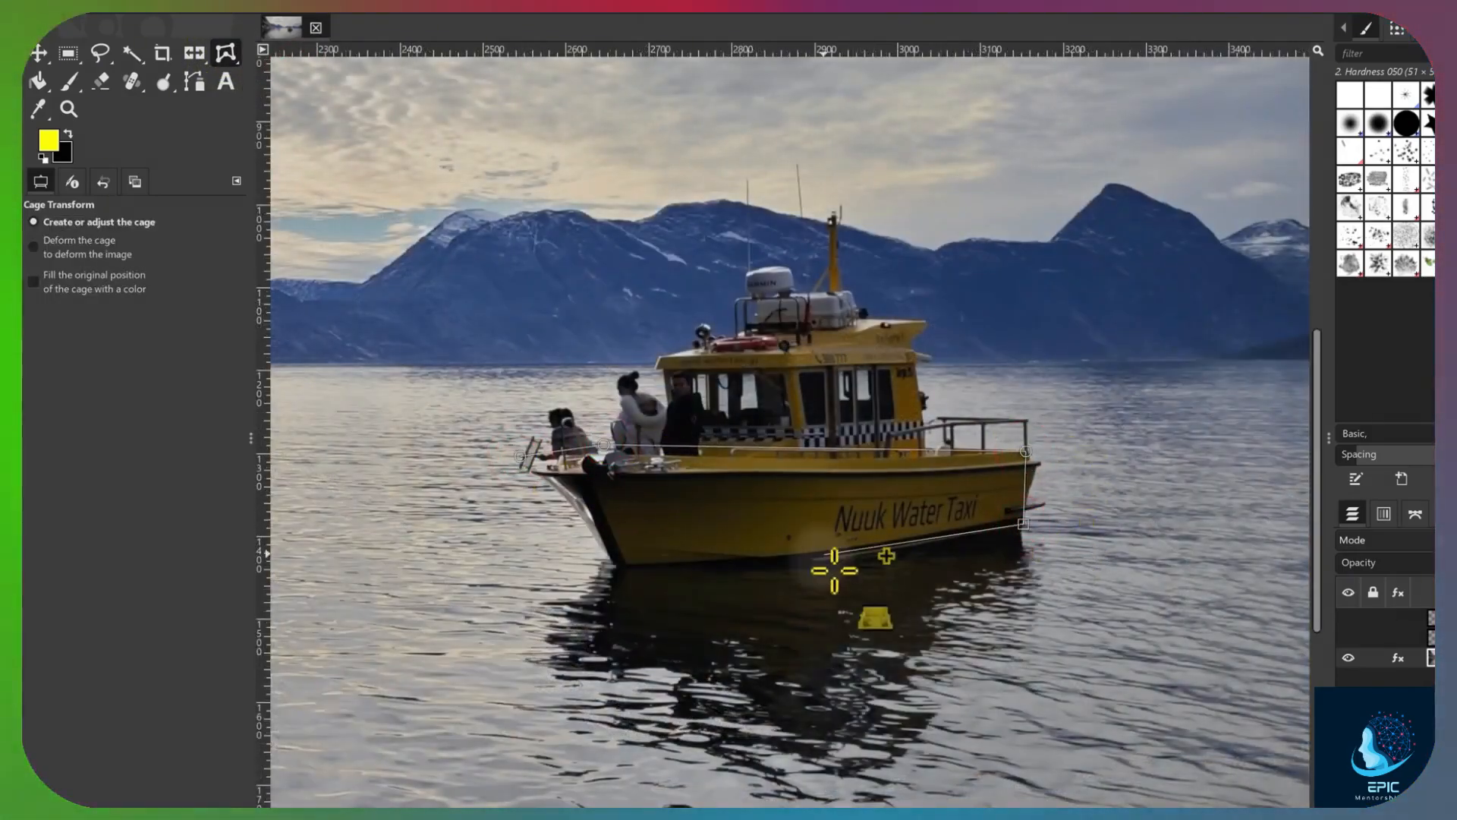
pyautogui.click(811, 560)
pyautogui.click(610, 563)
pyautogui.click(521, 455)
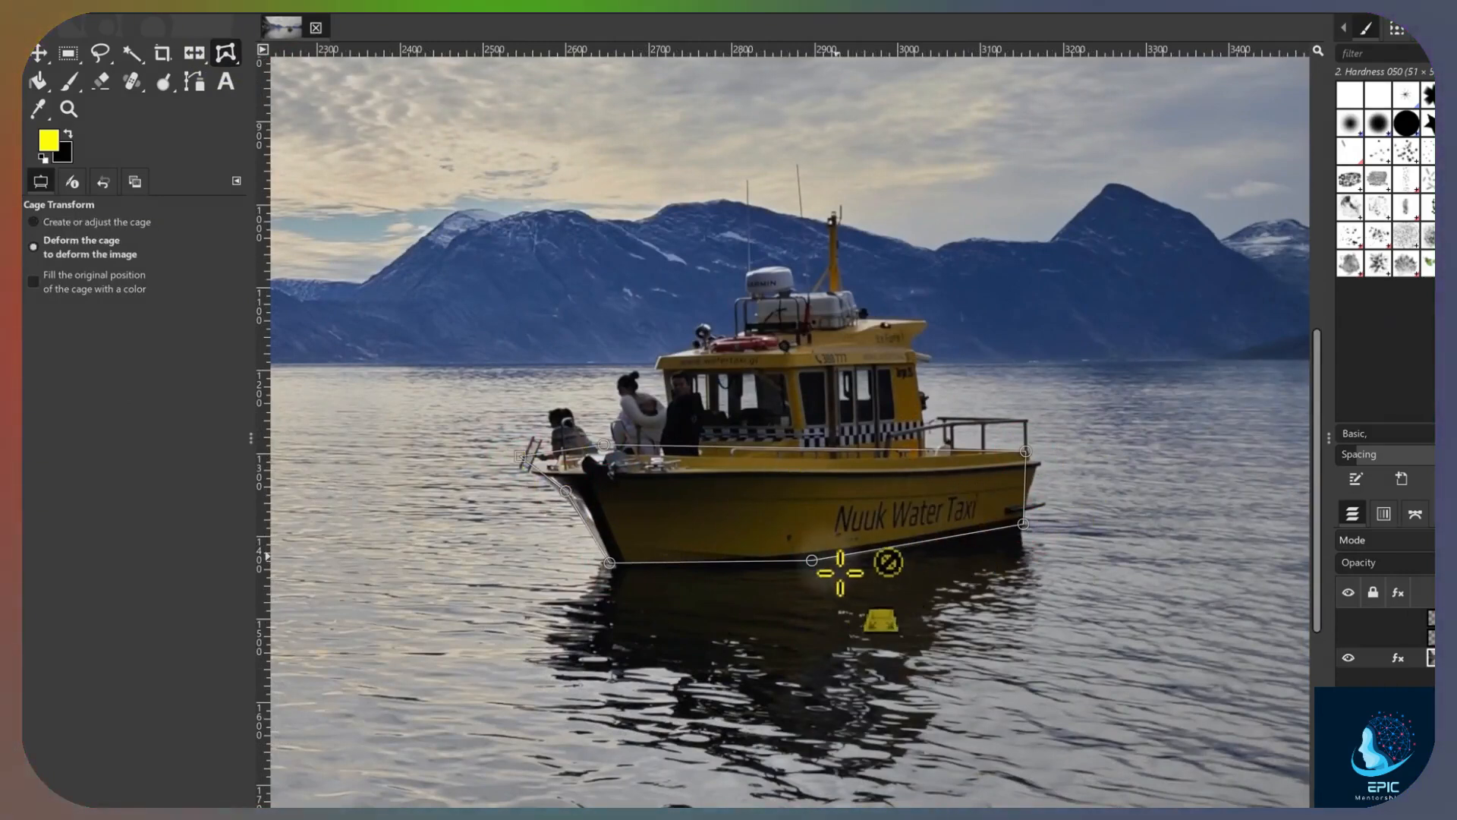
pyautogui.moveTo(811, 560); pyautogui.dragTo(811, 581)
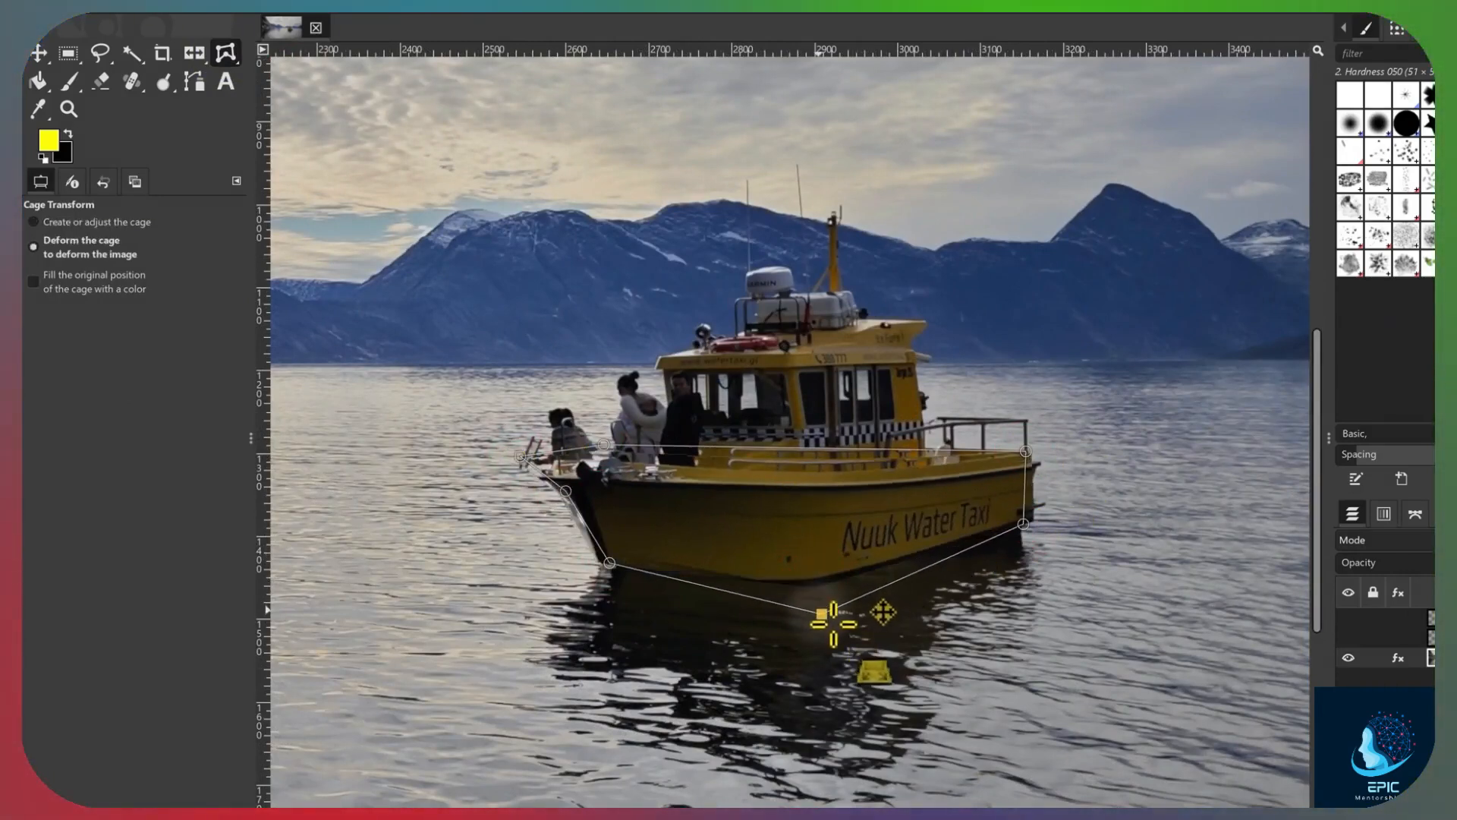
pyautogui.moveTo(1035, 535); pyautogui.dragTo(1123, 492)
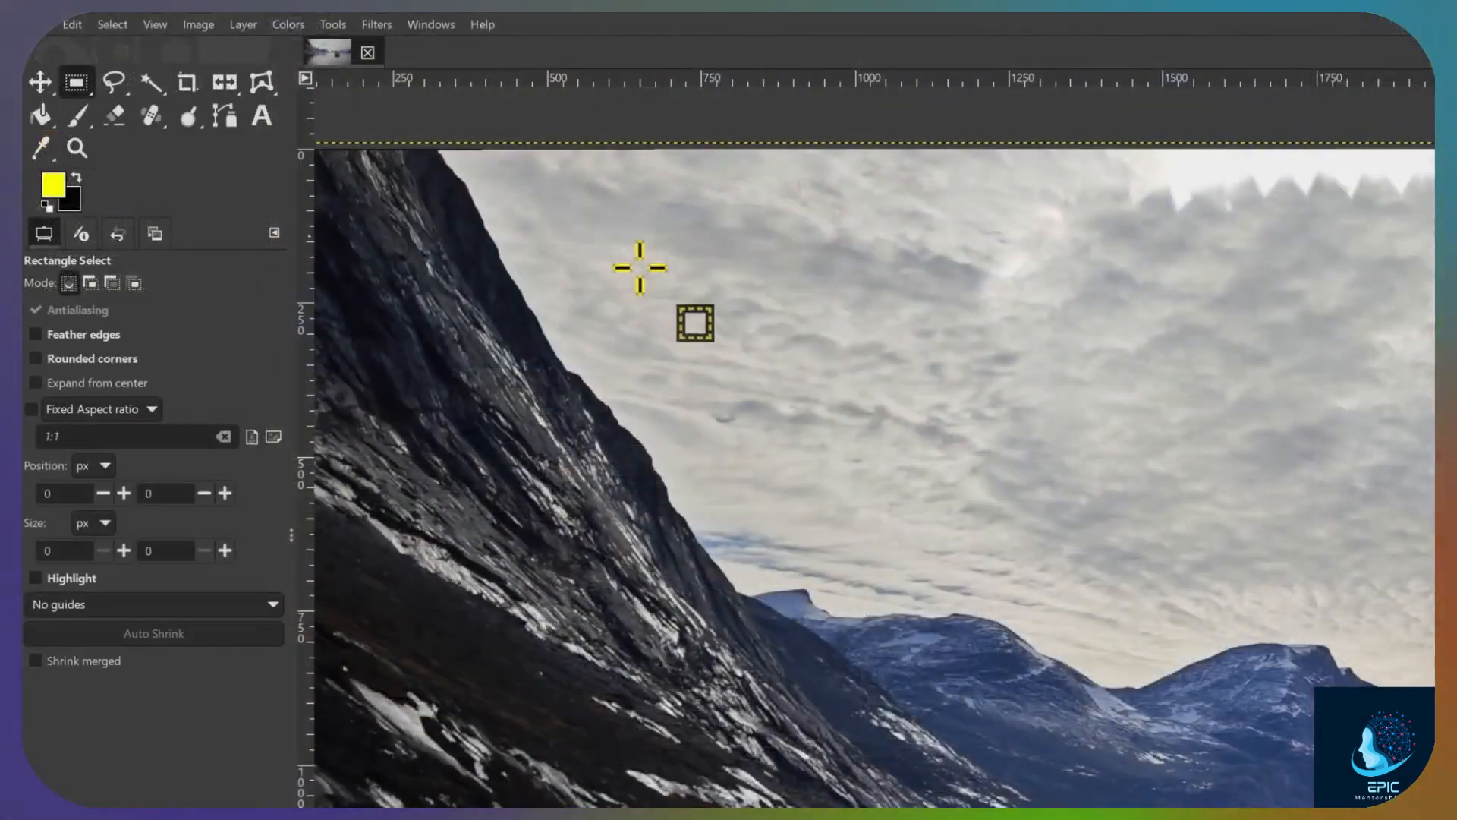
# Select a rectangle of about 712 × 442 px in the sky, paint a blue stroke across it and undo the stroke
pyautogui.moveTo(673, 253); pyautogui.dragTo(1112, 525)
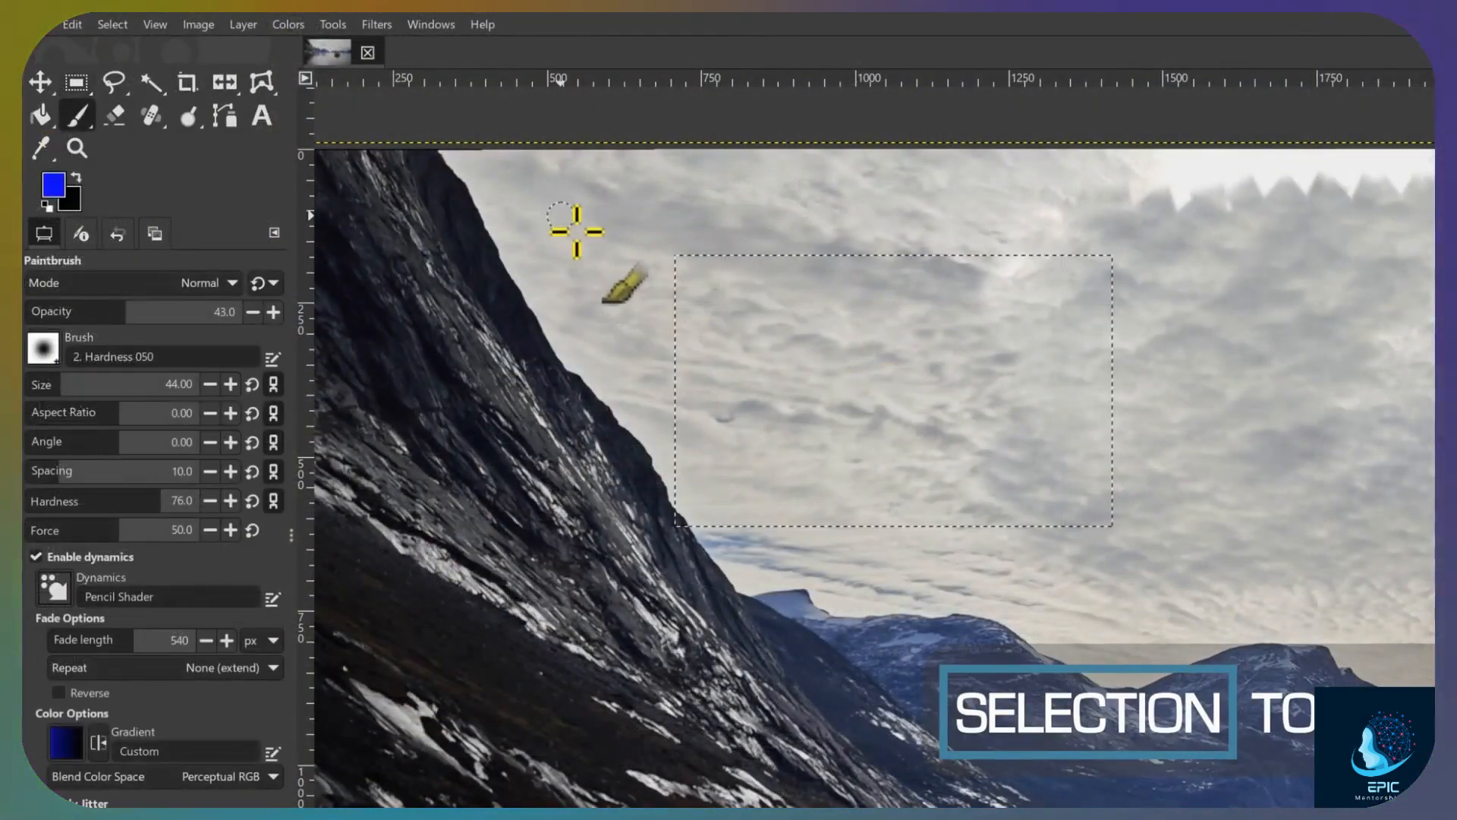
pyautogui.moveTo(565, 215)
pyautogui.mouseDown()
pyautogui.moveTo(713, 263)
pyautogui.moveTo(756, 357)
pyautogui.moveTo(926, 453)
pyautogui.mouseUp()
pyautogui.hotkey('ctrl', 'z')
# Invert the colors inside the rectangular sky selection
pyautogui.click(289, 25)
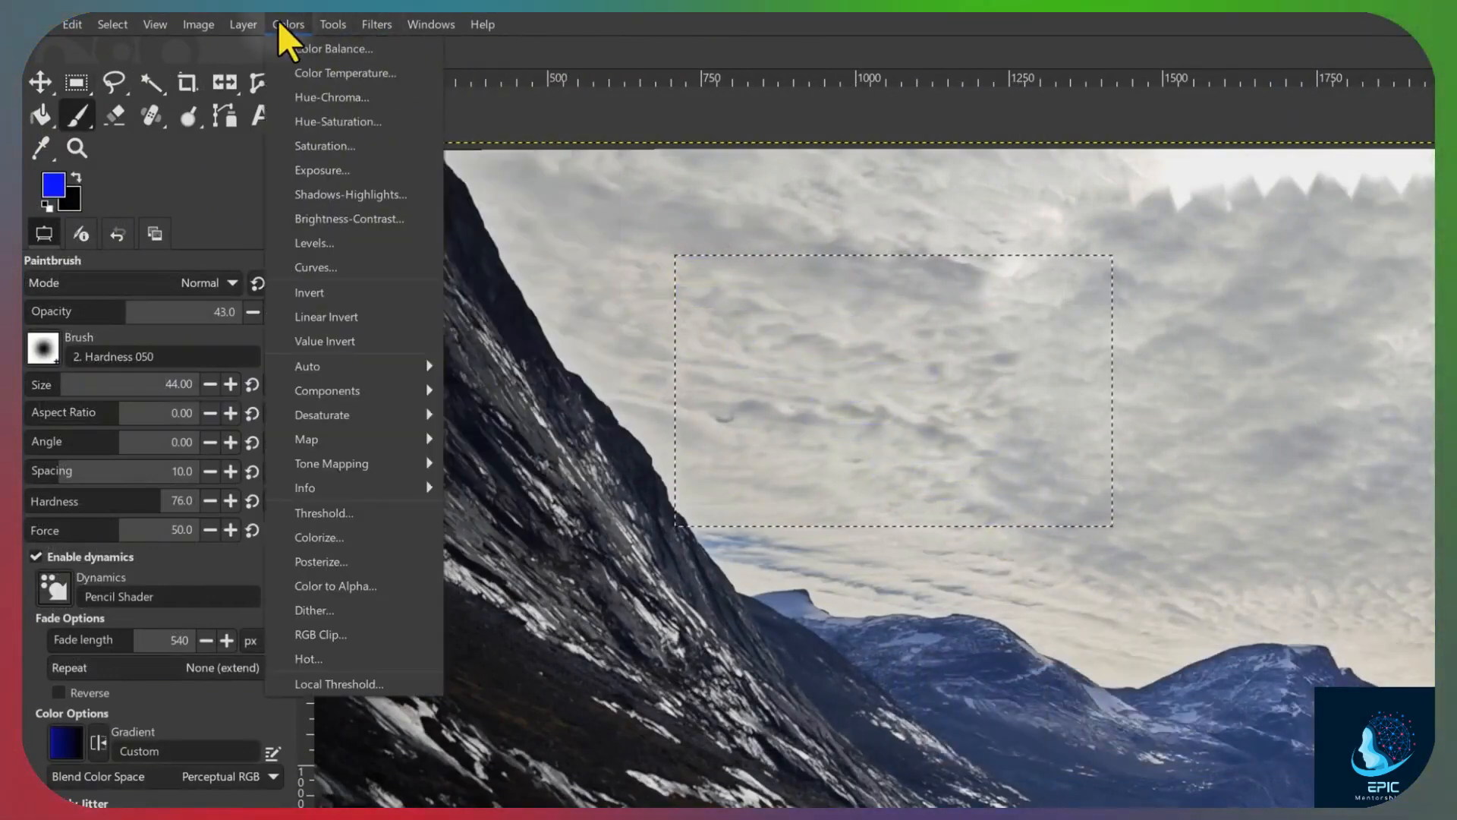
pyautogui.click(326, 291)
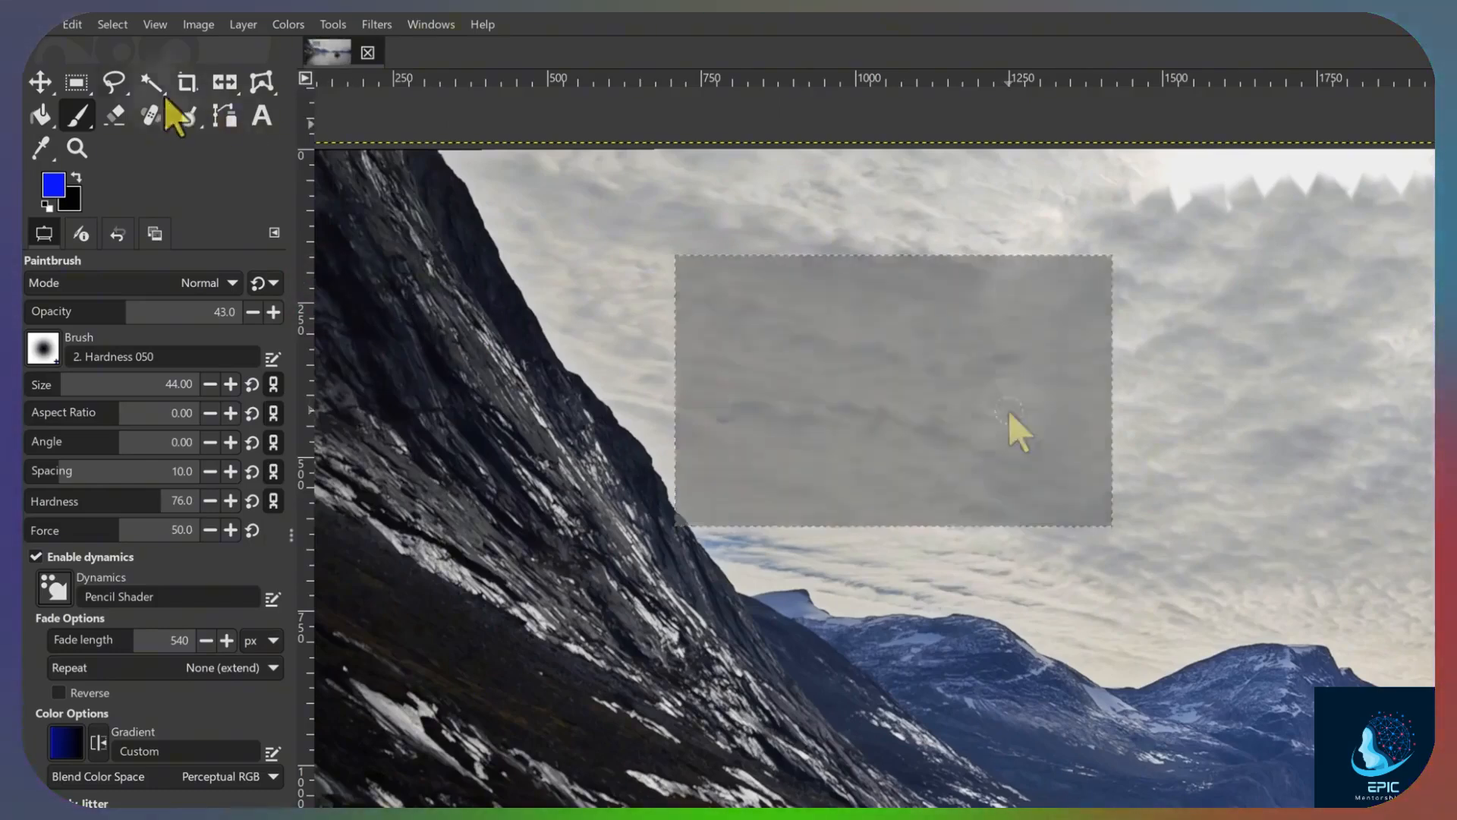
# Draw a new rectangular selection of about 606 × 343 px in the sky beside the mountain slope
pyautogui.click(74, 77)
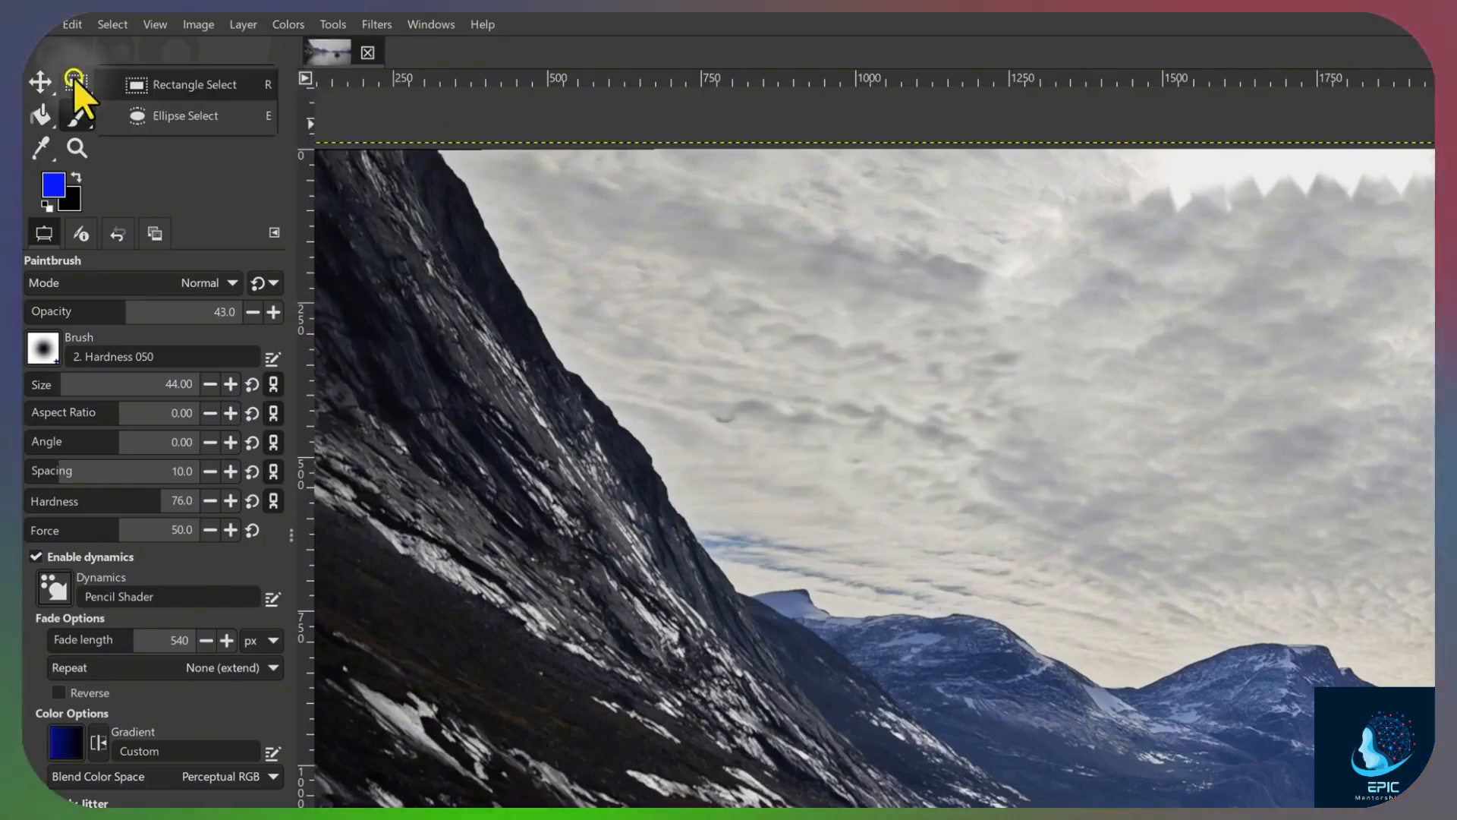
pyautogui.click(184, 85)
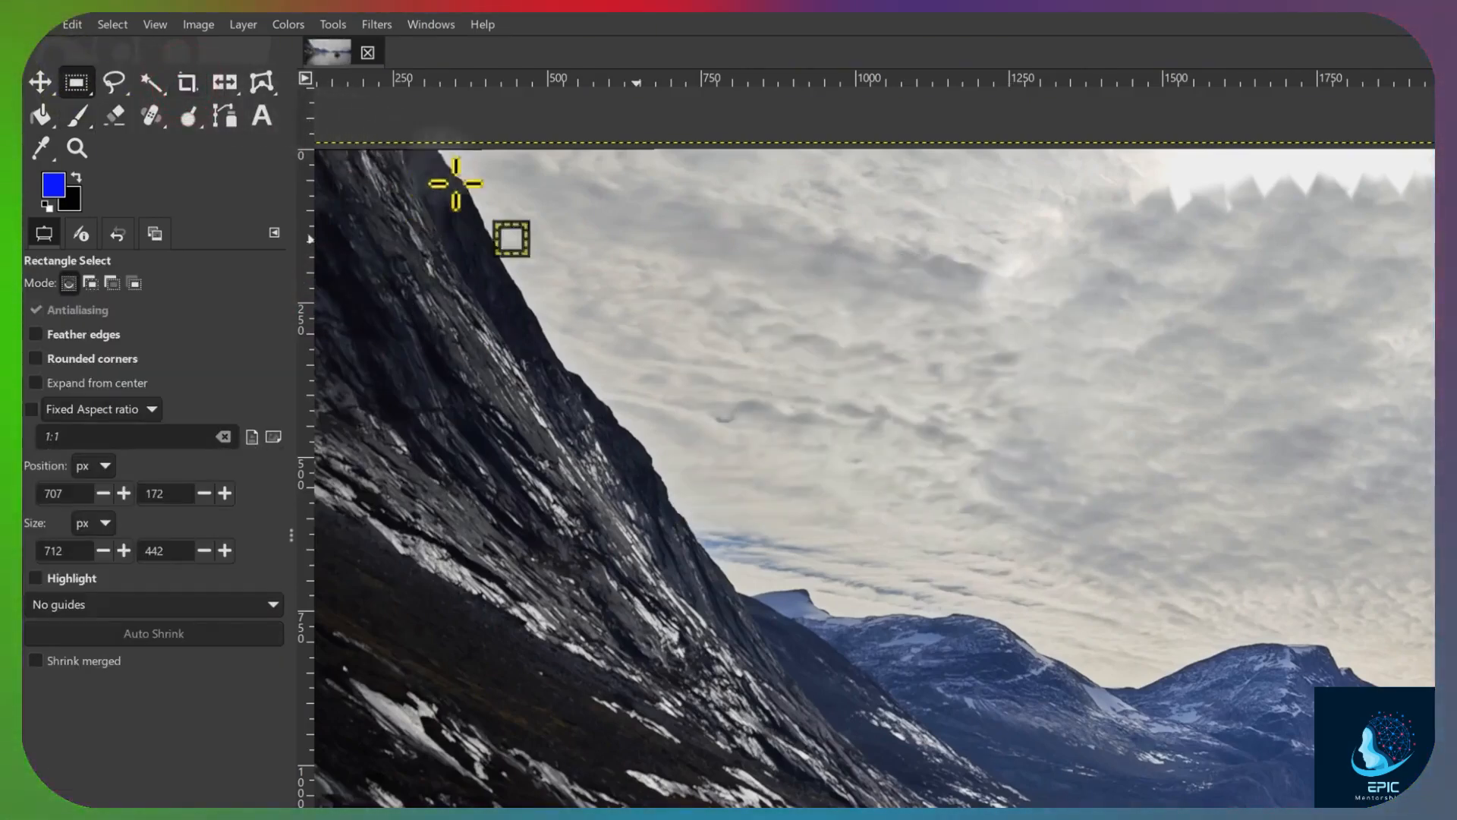
pyautogui.moveTo(636, 237); pyautogui.dragTo(1008, 447)
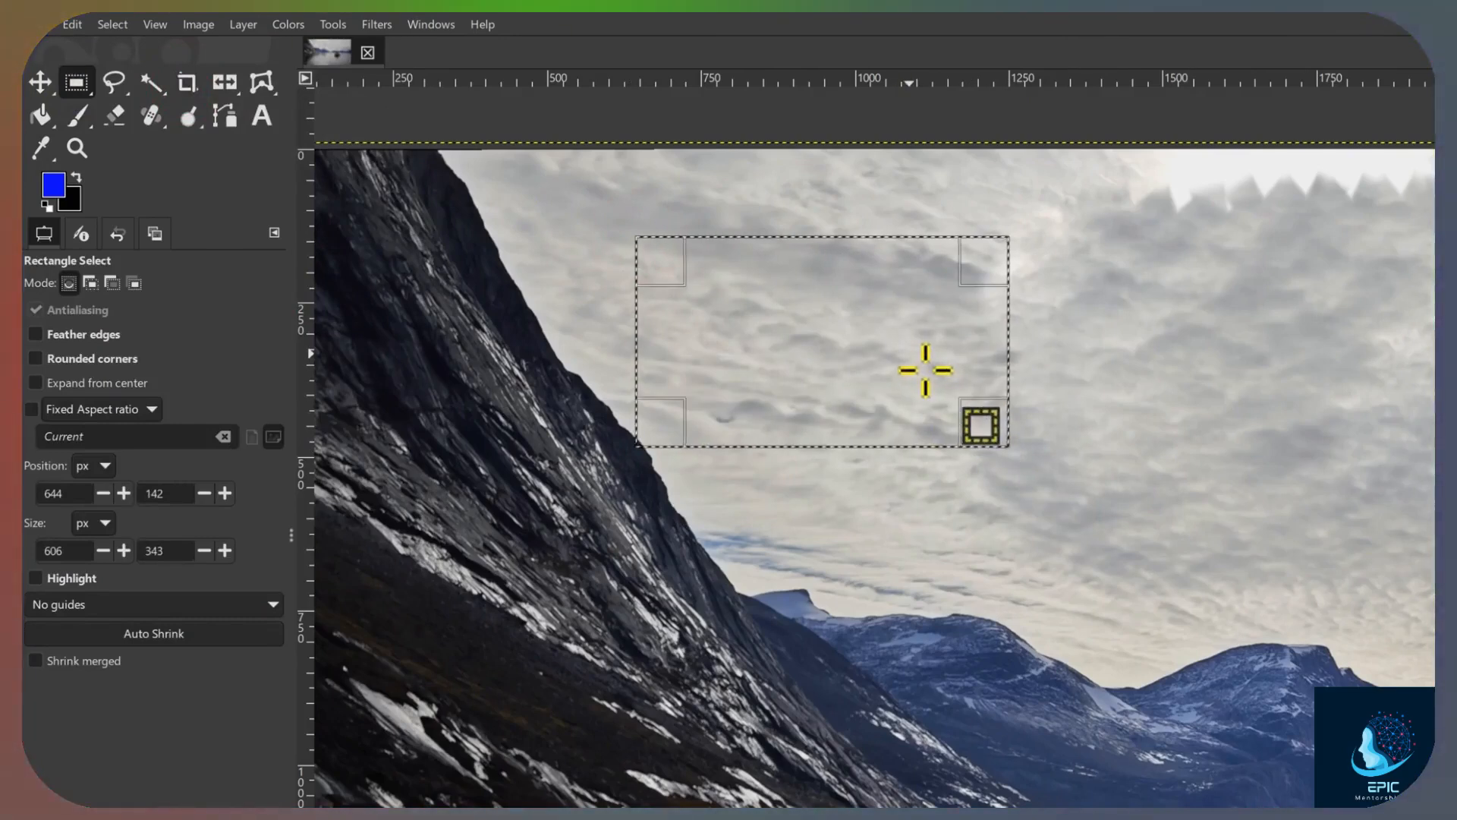
# Draw an elliptical selection of about 366 × 265 px in the sky
pyautogui.click(67, 85)
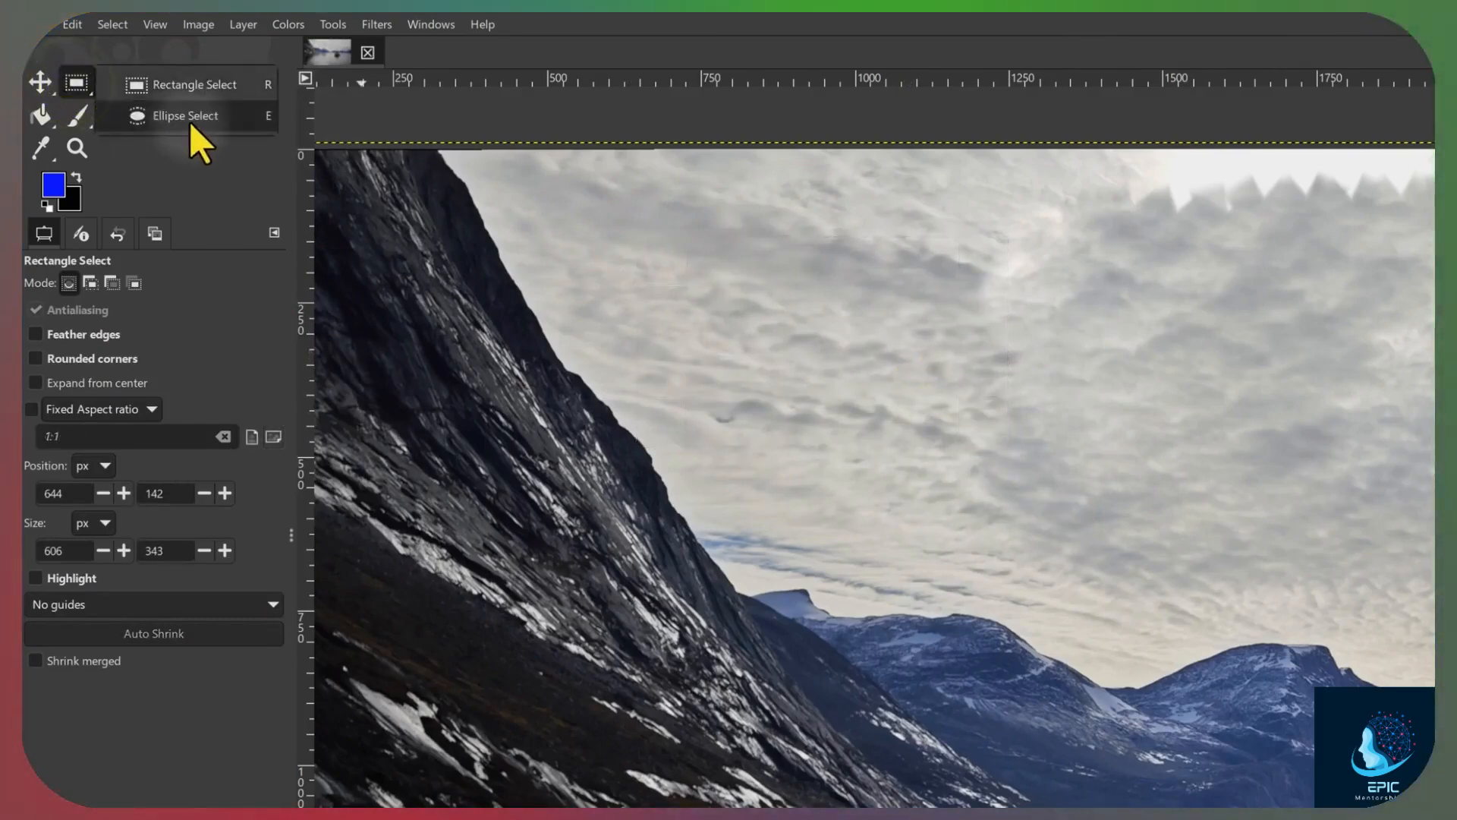
pyautogui.click(186, 116)
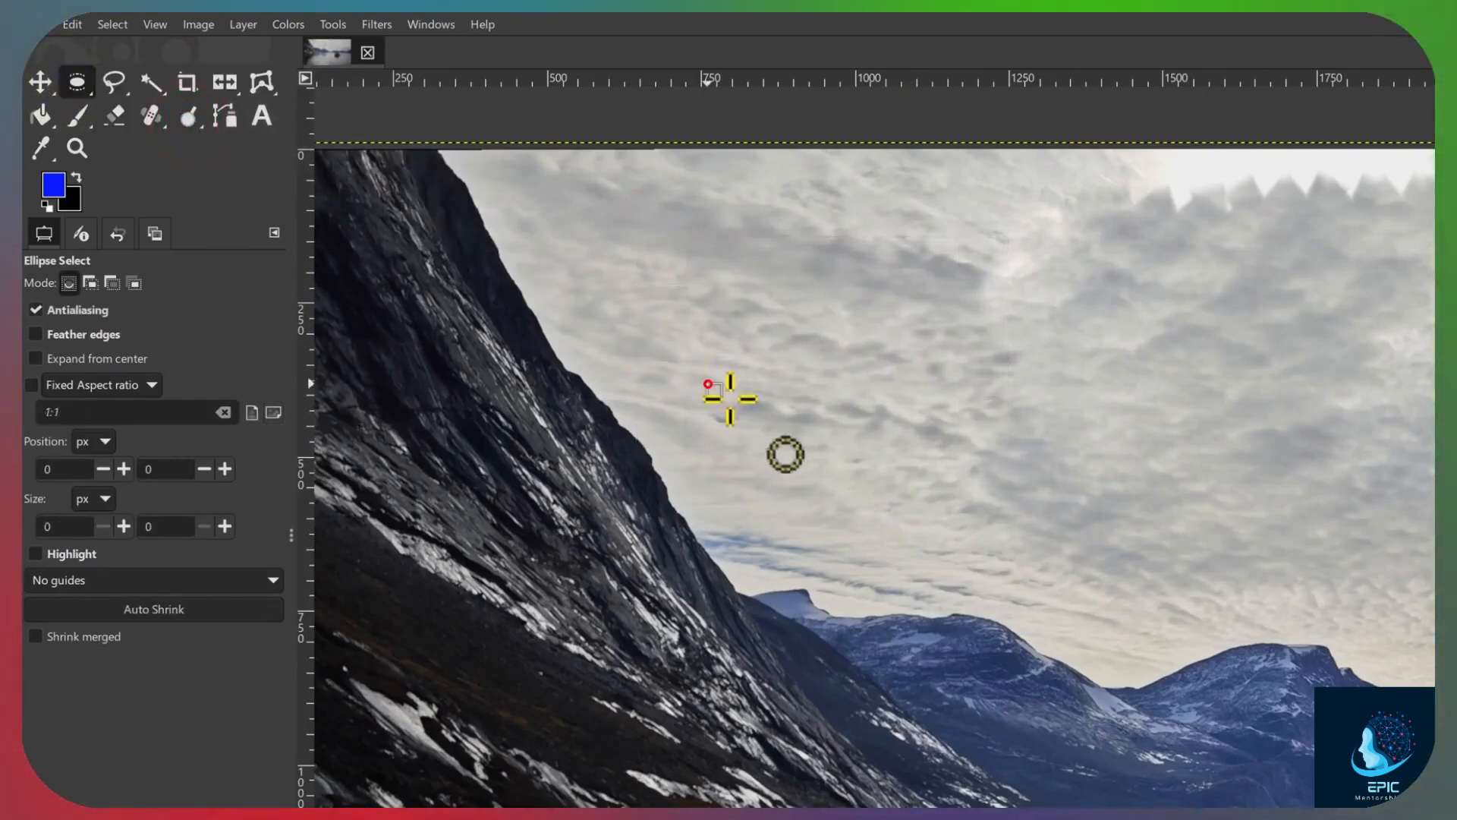
pyautogui.moveTo(946, 239); pyautogui.dragTo(948, 234)
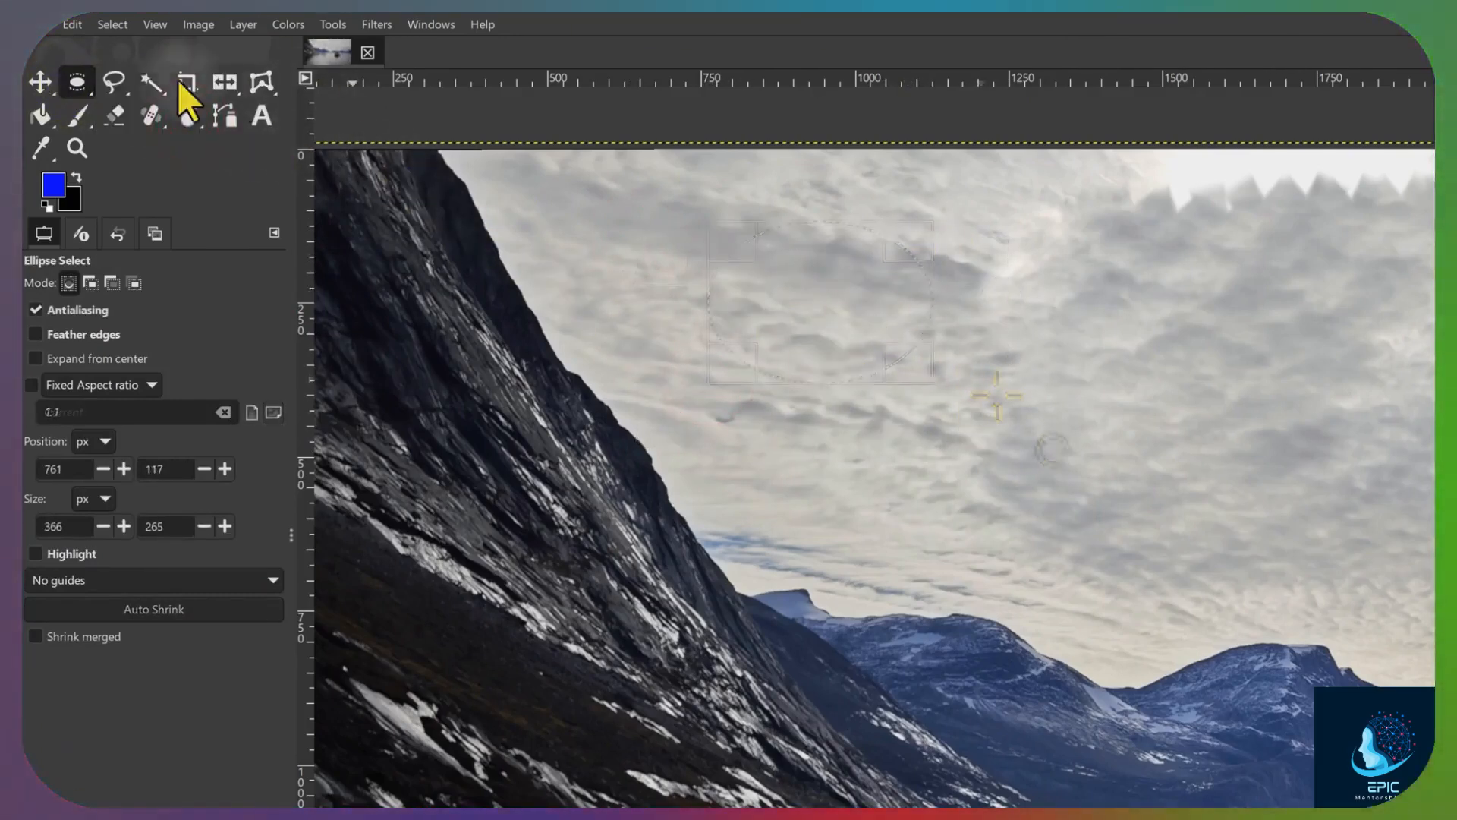
# Outline a closed area of the sky with Free Select, combining straight segments and freehand curves
pyautogui.click(118, 82)
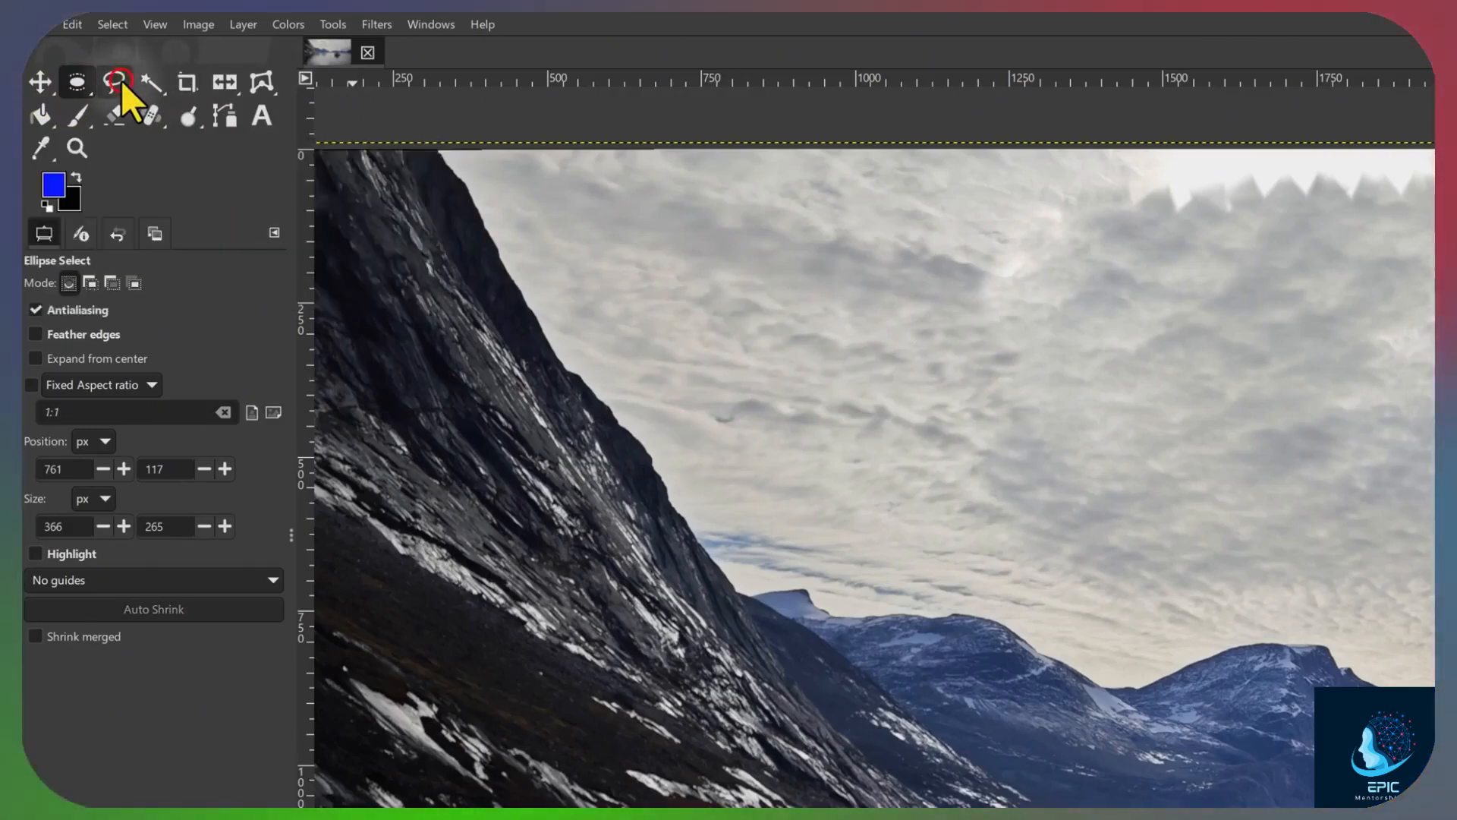
pyautogui.click(720, 228)
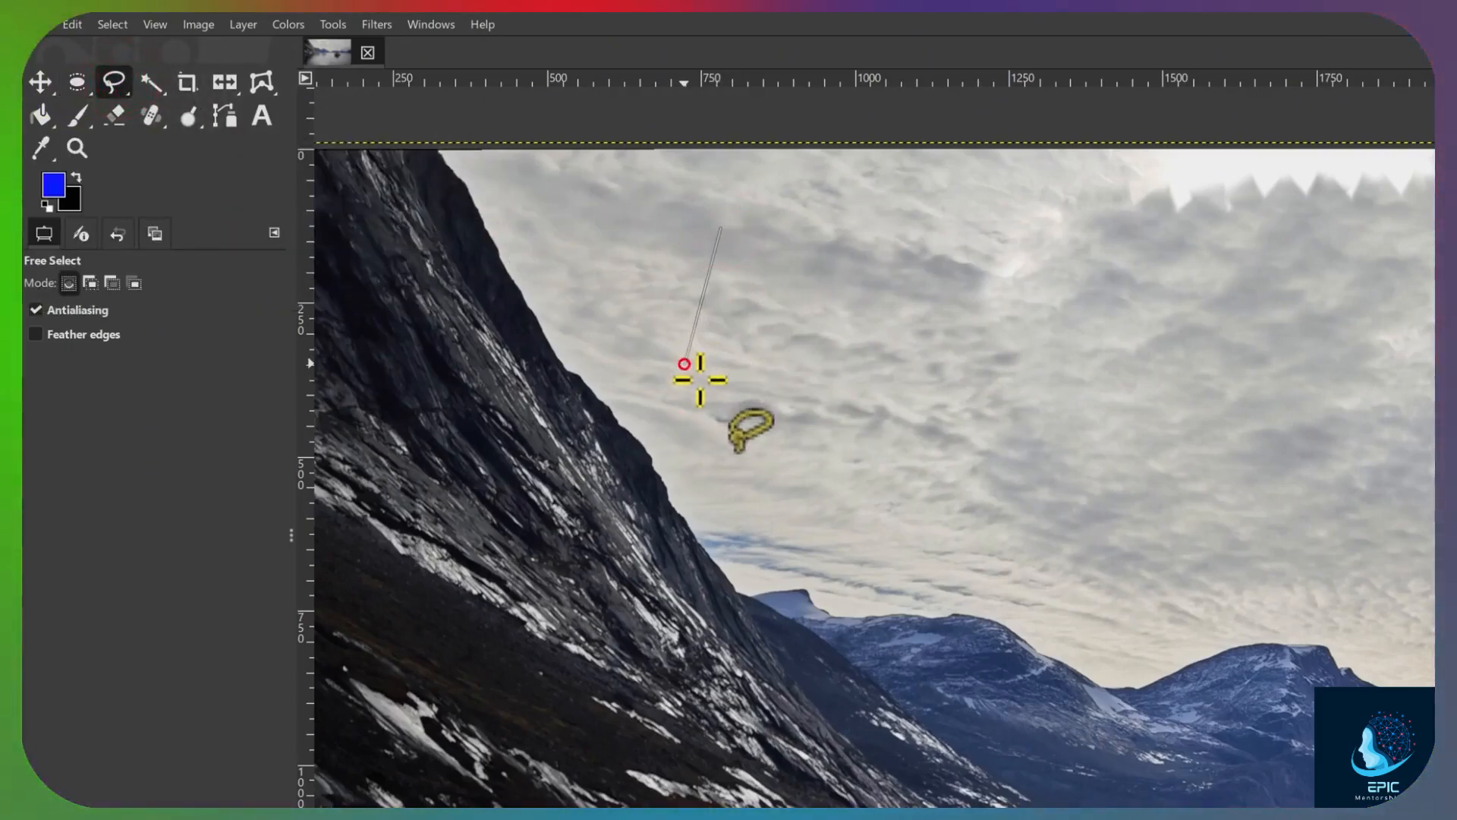
pyautogui.click(860, 433)
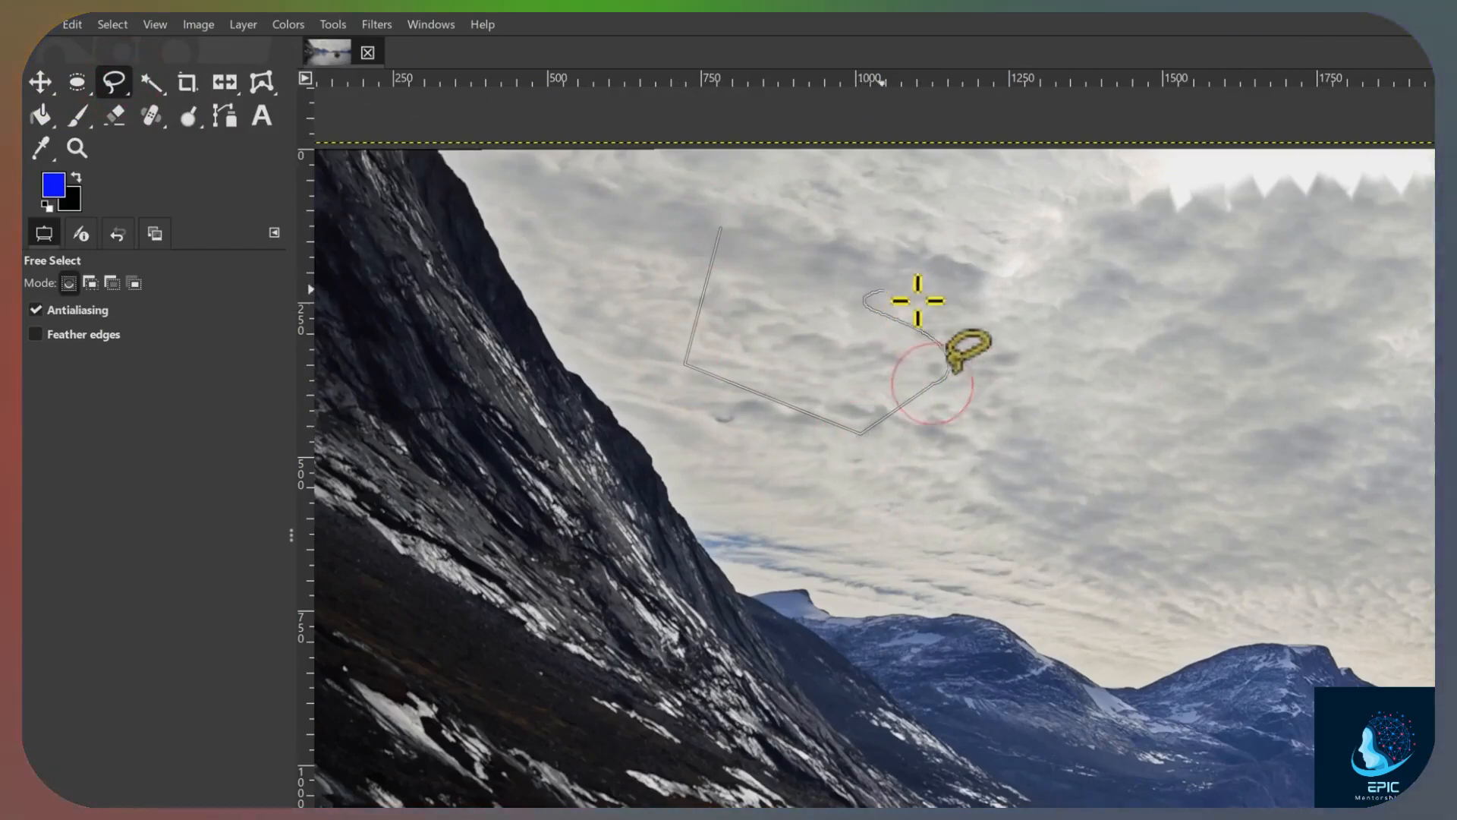
pyautogui.moveTo(917, 301); pyautogui.dragTo(817, 252)
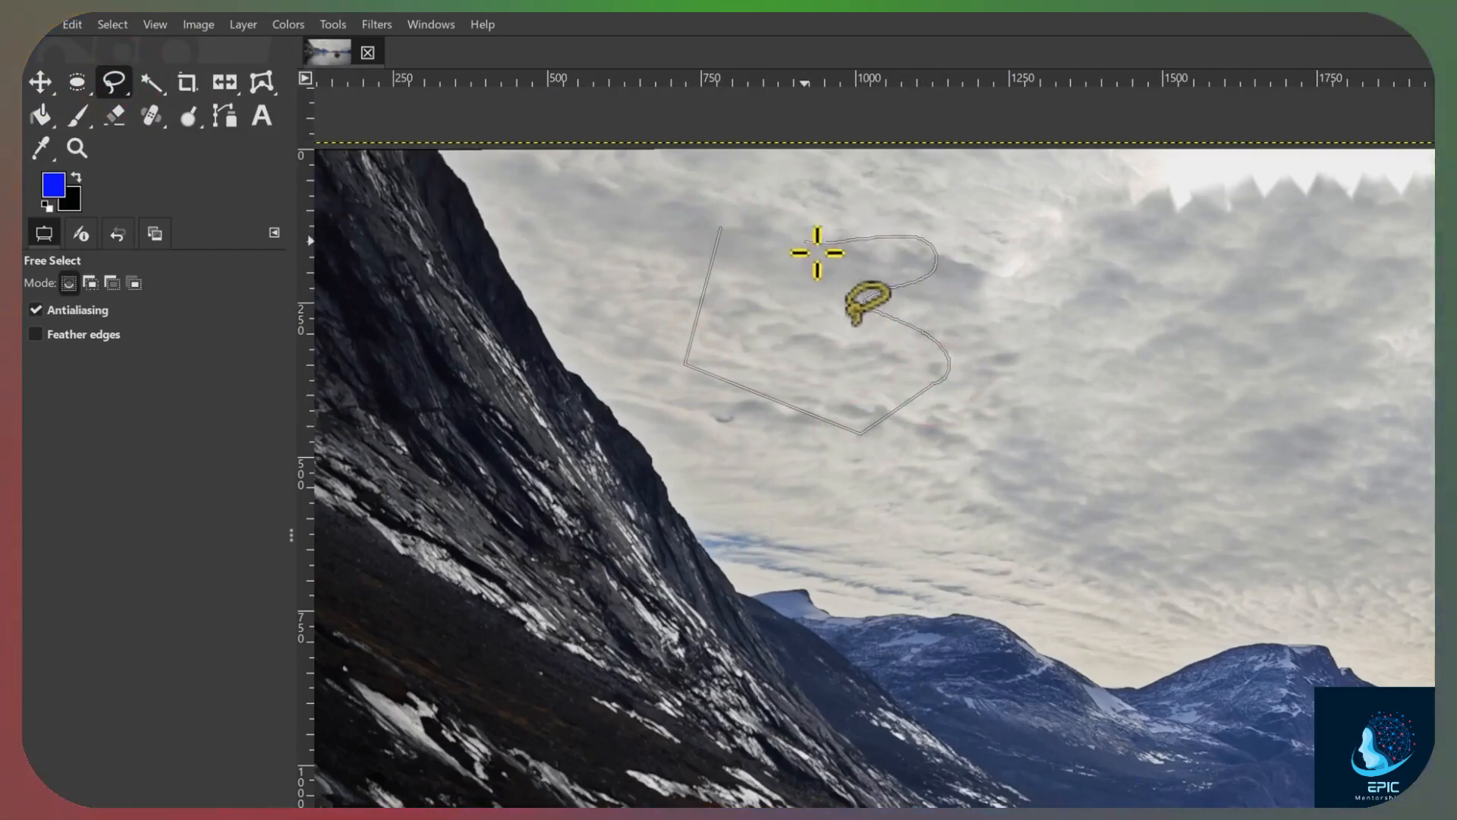
pyautogui.click(718, 226)
# Draw a rectangular selection of about 546 × 310 px in the sky and deselect it
pyautogui.moveTo(873, 238); pyautogui.dragTo(1259, 464)
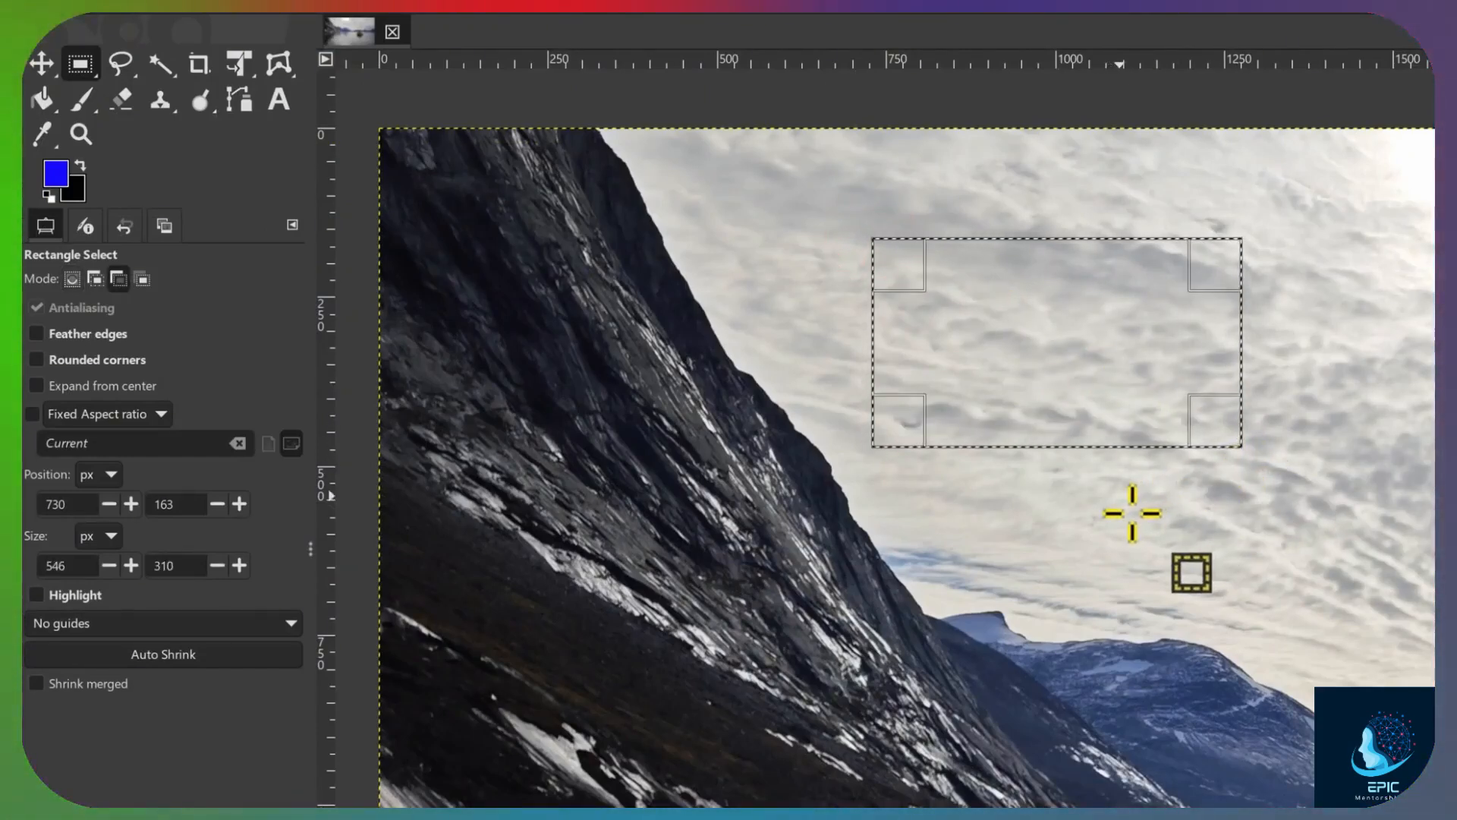
pyautogui.hotkey('ctrl', 'shift', 'a')
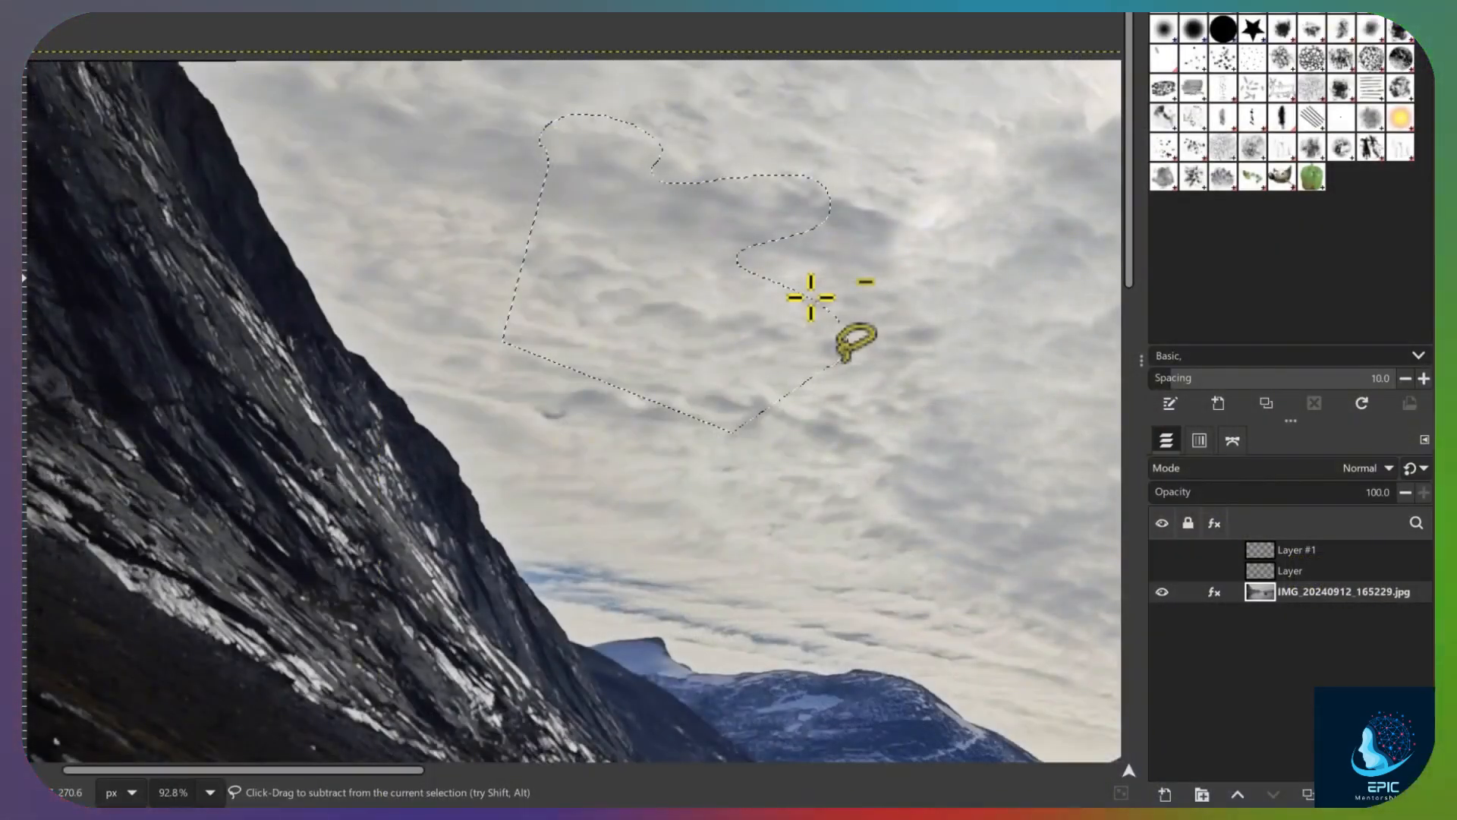
# Cut the free-form sky selection and paste it as a new layer, checking it by toggling the visibility of both layers
pyautogui.hotkey('ctrl', 'x')
pyautogui.hotkey('ctrl', 'v')
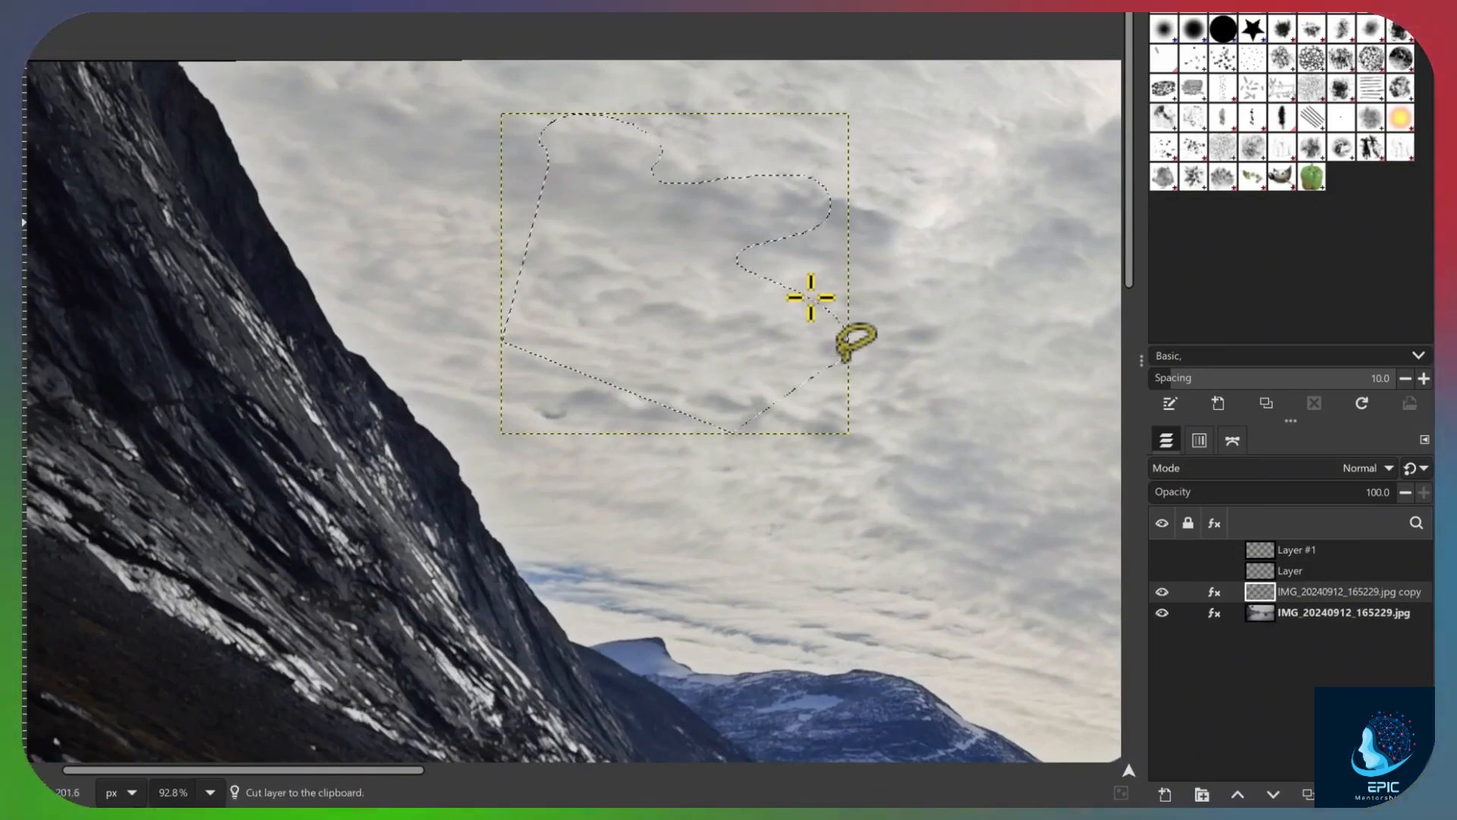
pyautogui.click(1162, 591)
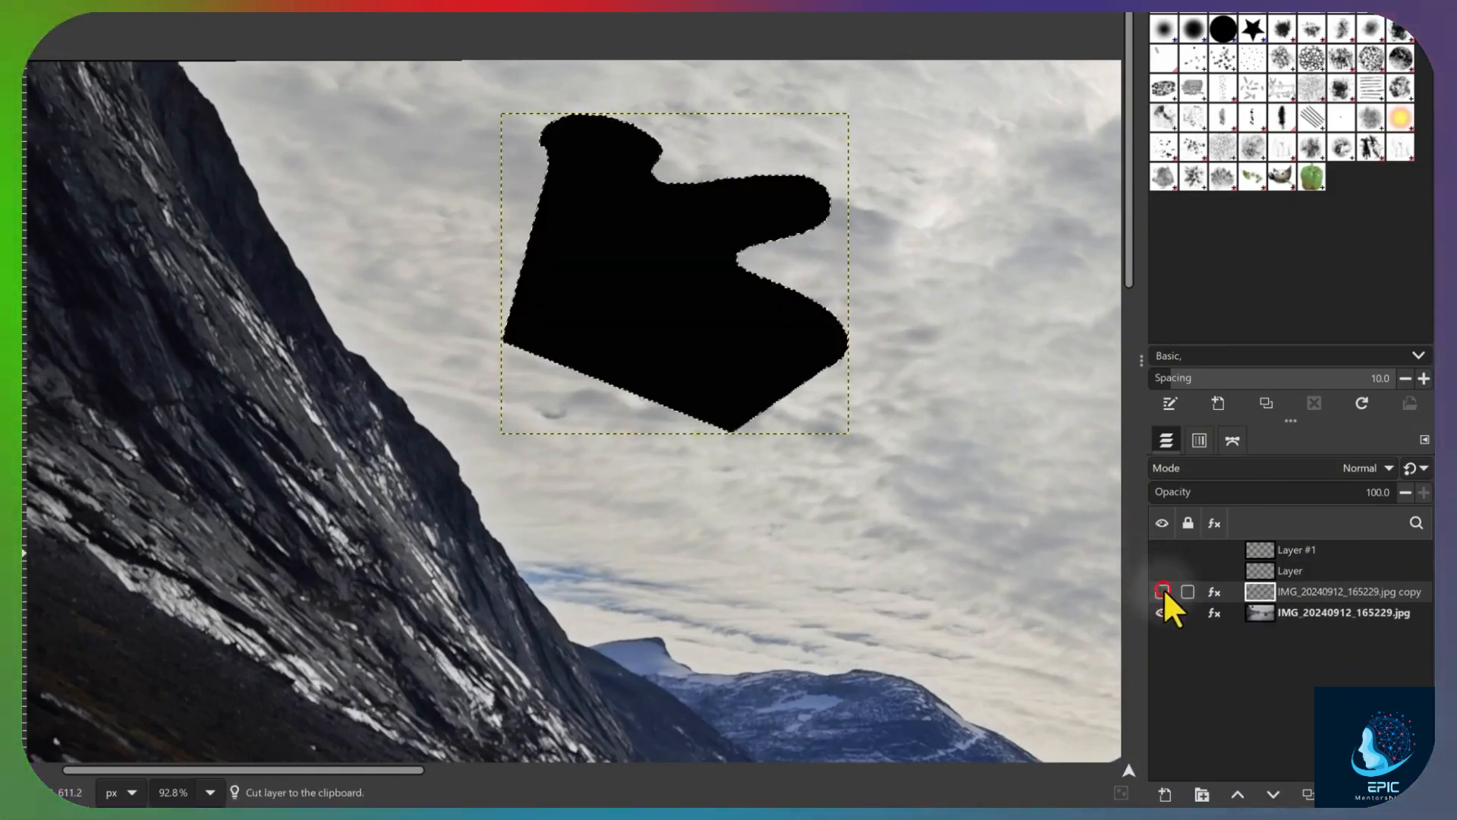
pyautogui.click(1162, 591)
pyautogui.click(1162, 612)
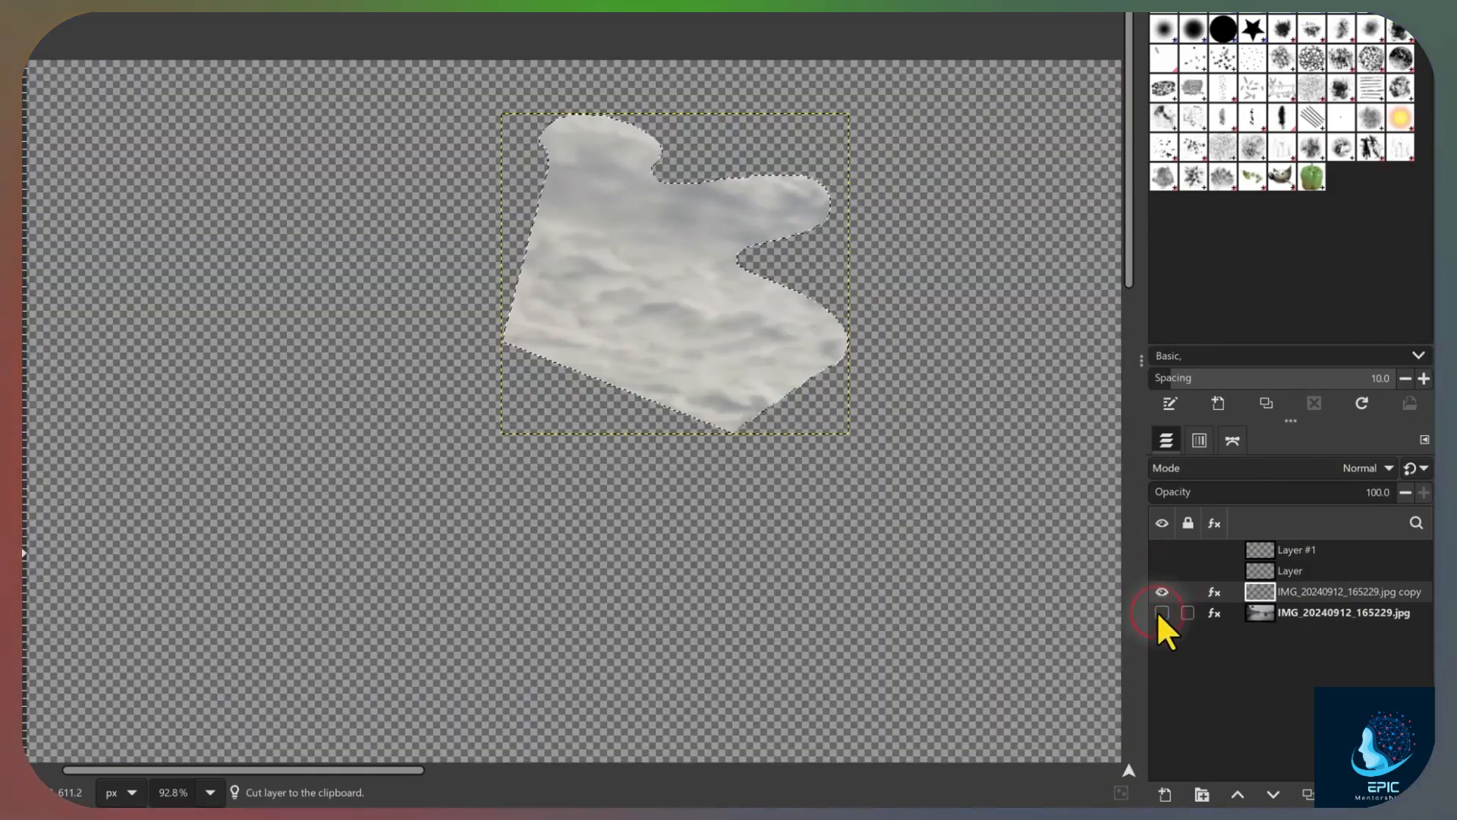
pyautogui.click(1162, 612)
pyautogui.click(1162, 591)
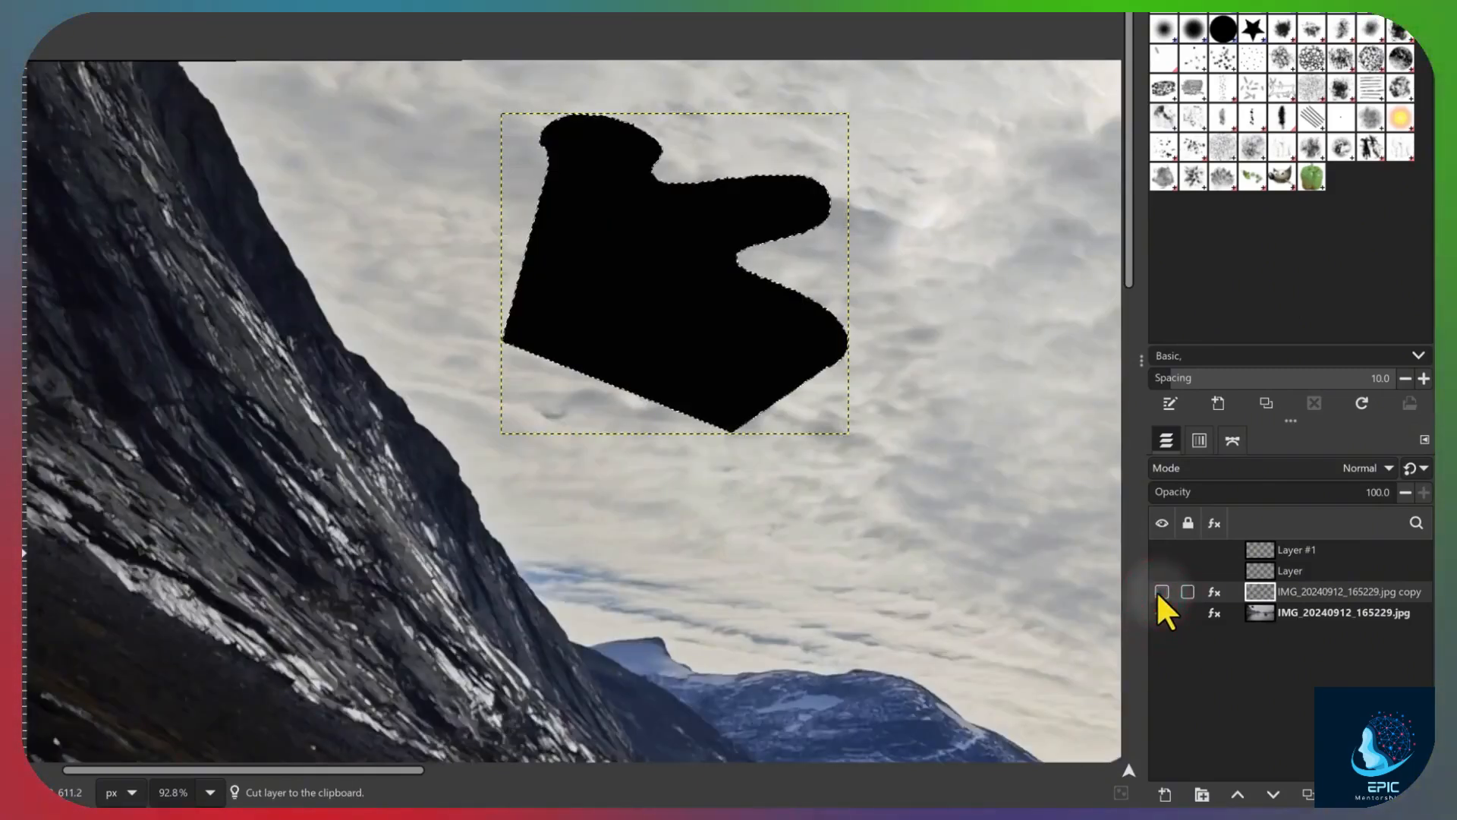
pyautogui.click(1160, 592)
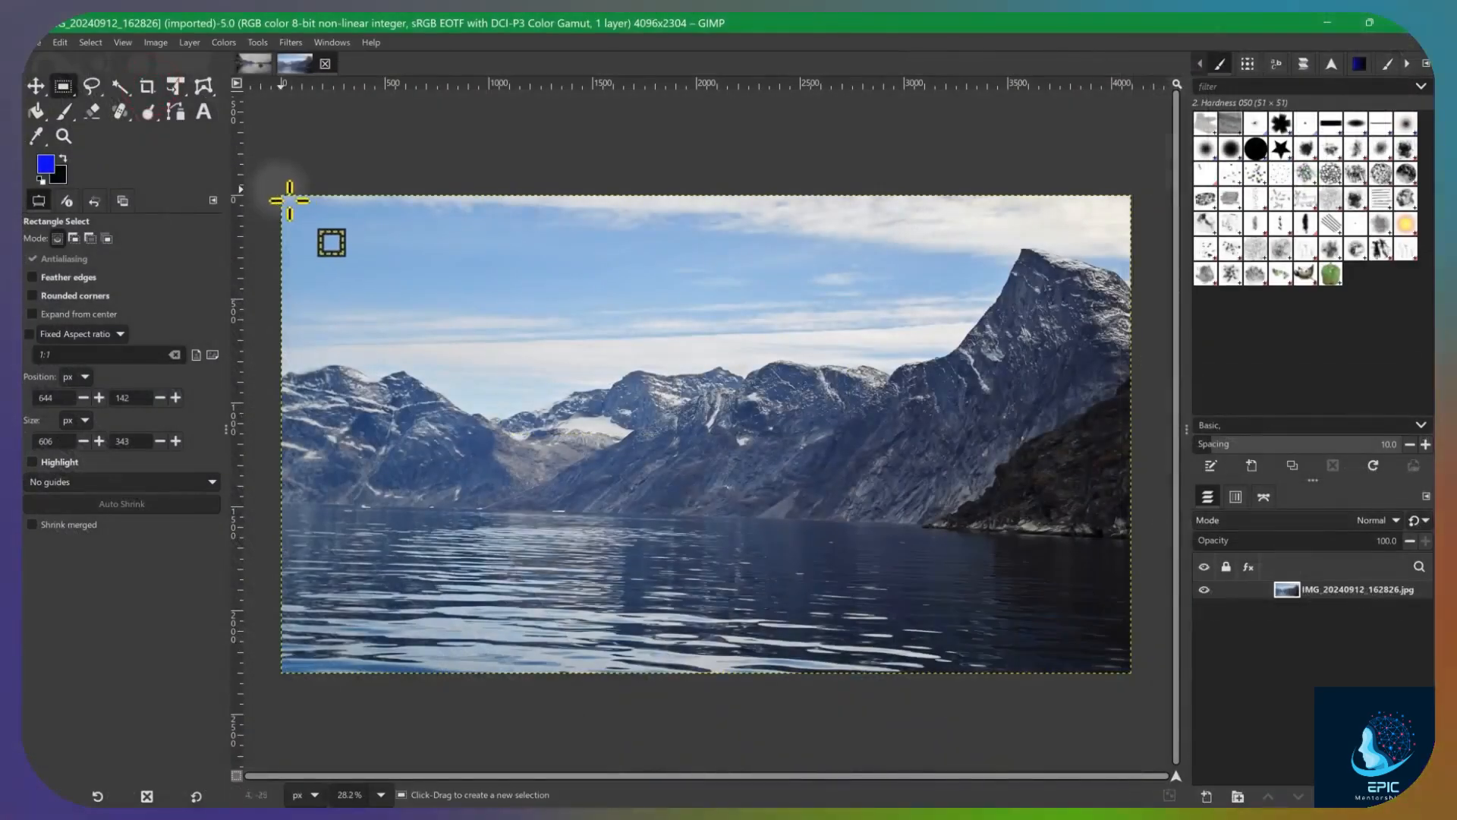
# Select the whole IMG_20240912_162826 photo, cut it and paste it as a new layer in the IMG_20240912_165229 image
pyautogui.moveTo(273, 189); pyautogui.dragTo(1155, 690)
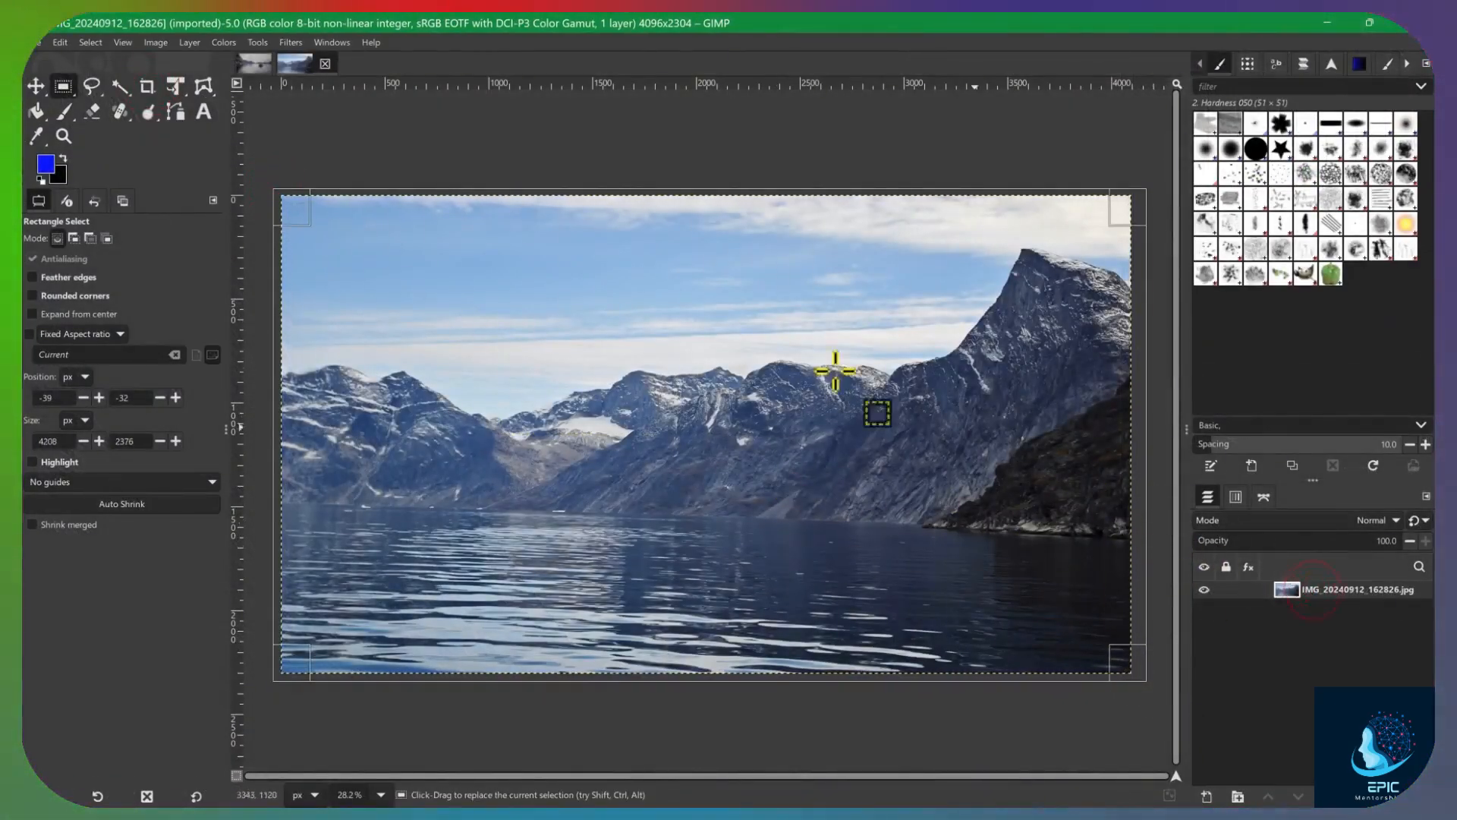
pyautogui.press('Delete')
pyautogui.click(255, 64)
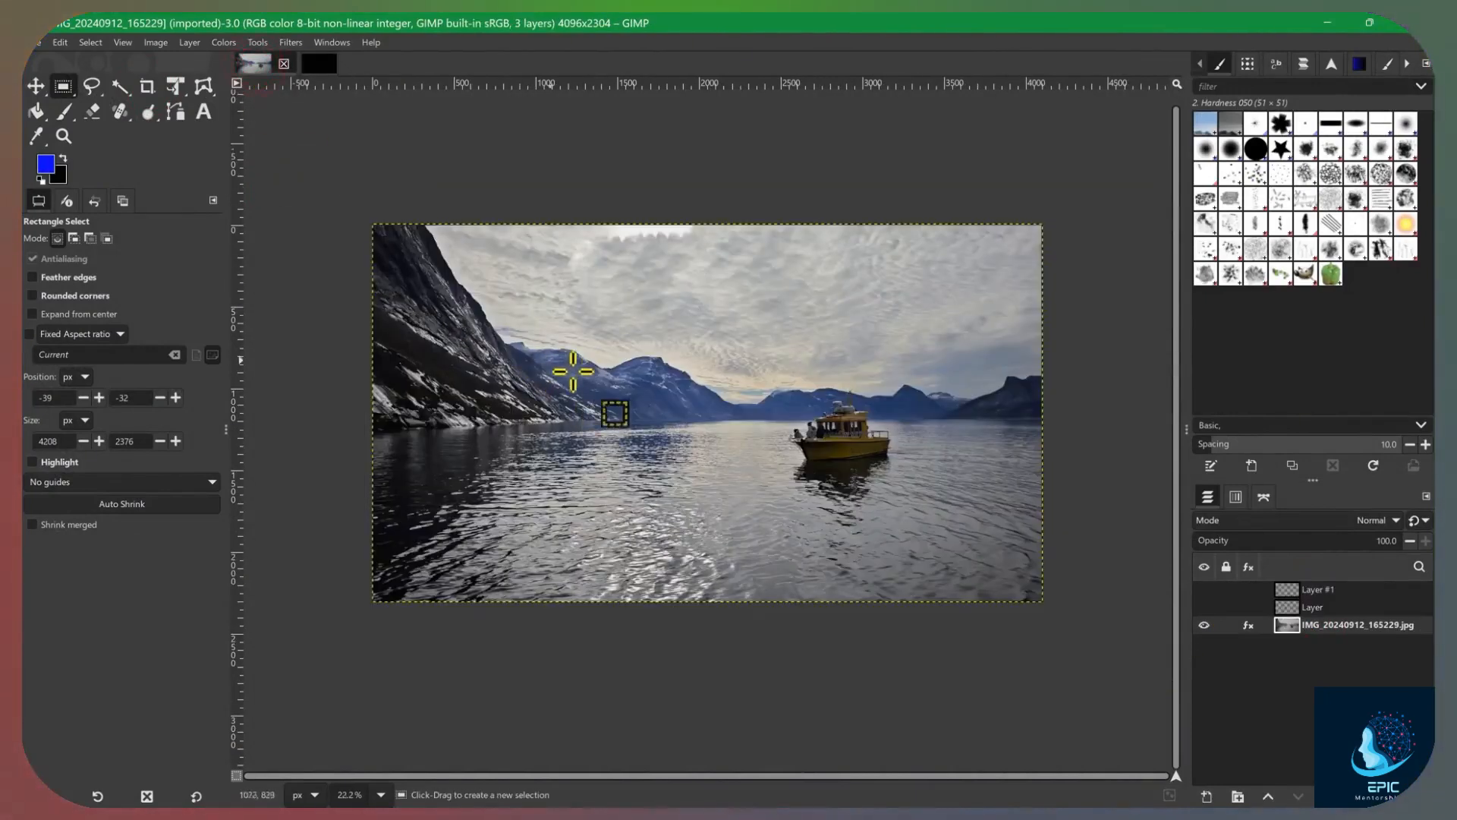
pyautogui.hotkey('ctrl', 'v')
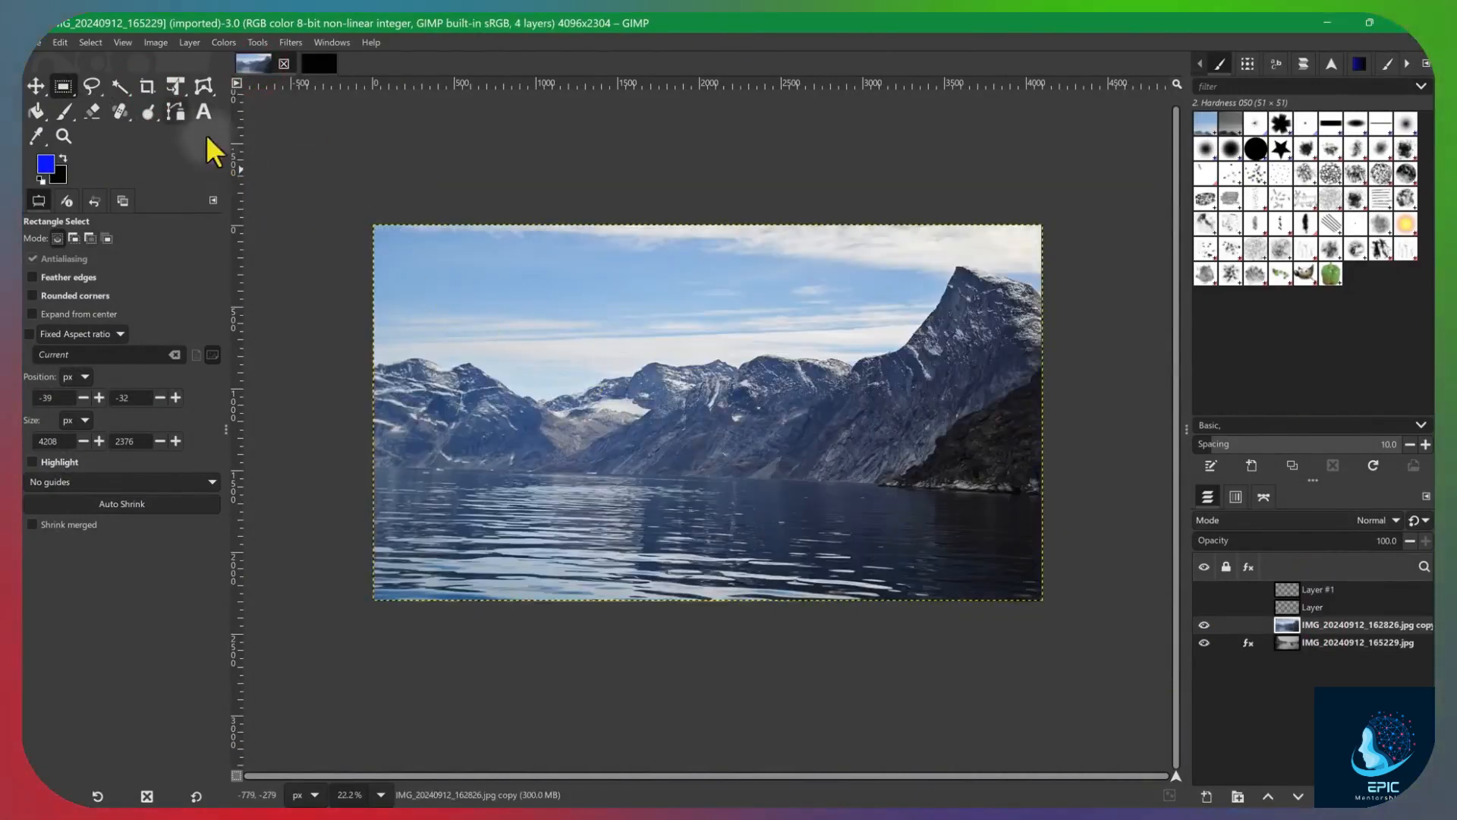
# Scale down the pasted IMG_20240912_162826 photo layer from its upper-left corner with the Unified Transform tool
pyautogui.hotkey('shift', 't')
pyautogui.click(423, 251)
pyautogui.moveTo(396, 247); pyautogui.dragTo(526, 317)
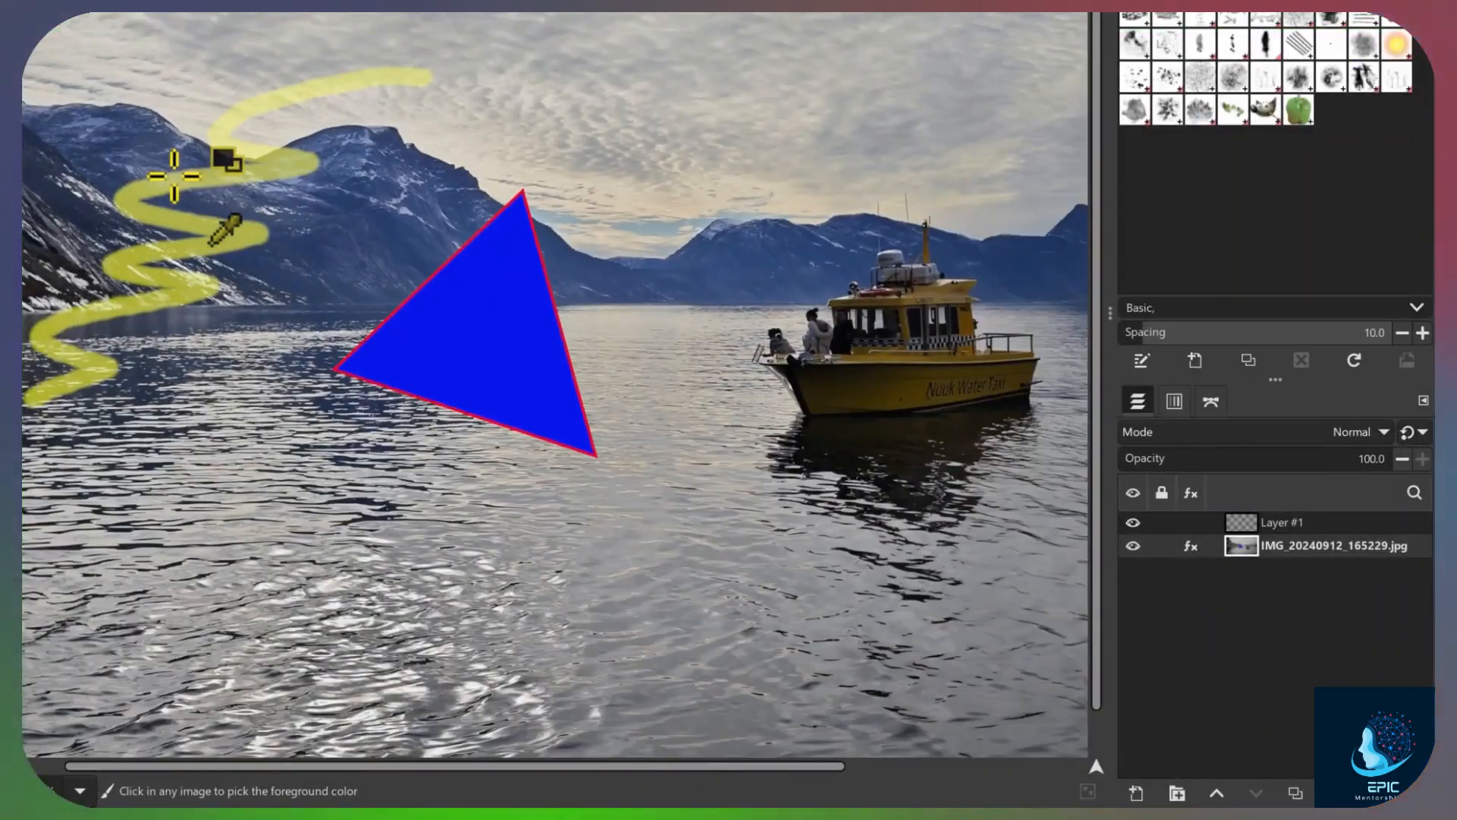
pyautogui.press('d')
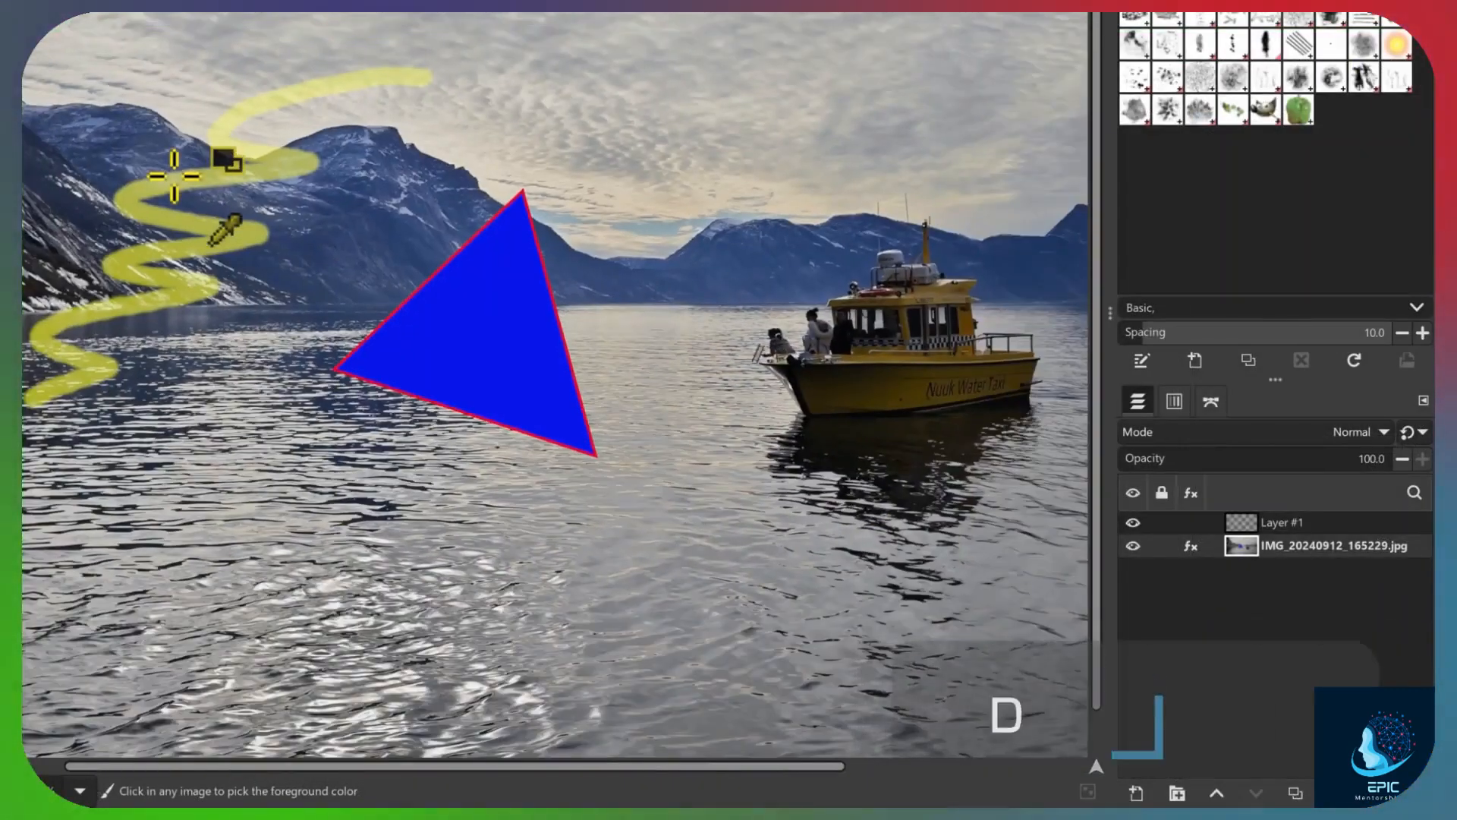
pyautogui.scroll(5, 486, 255)
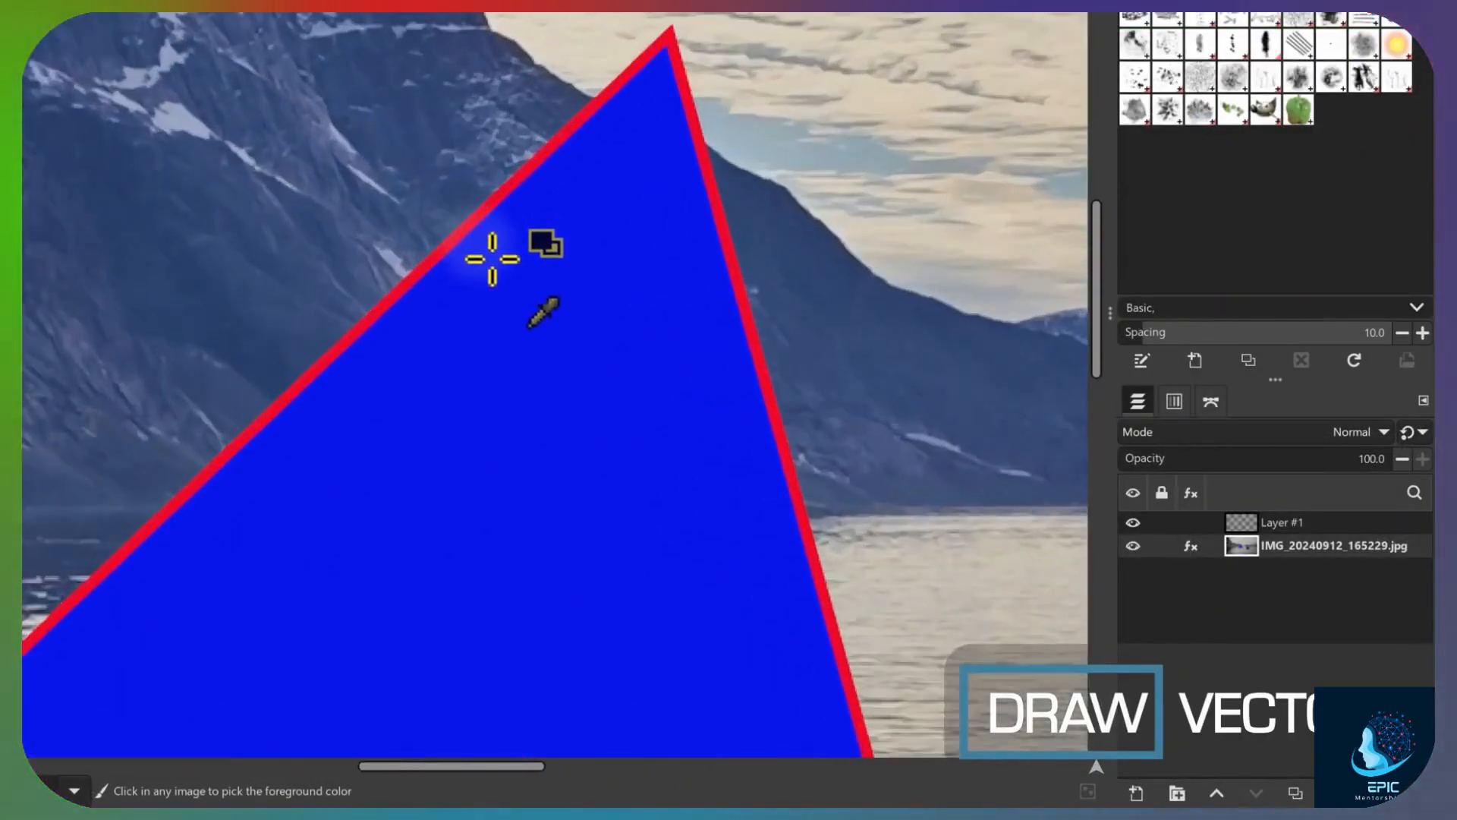
pyautogui.scroll(-6, 492, 258)
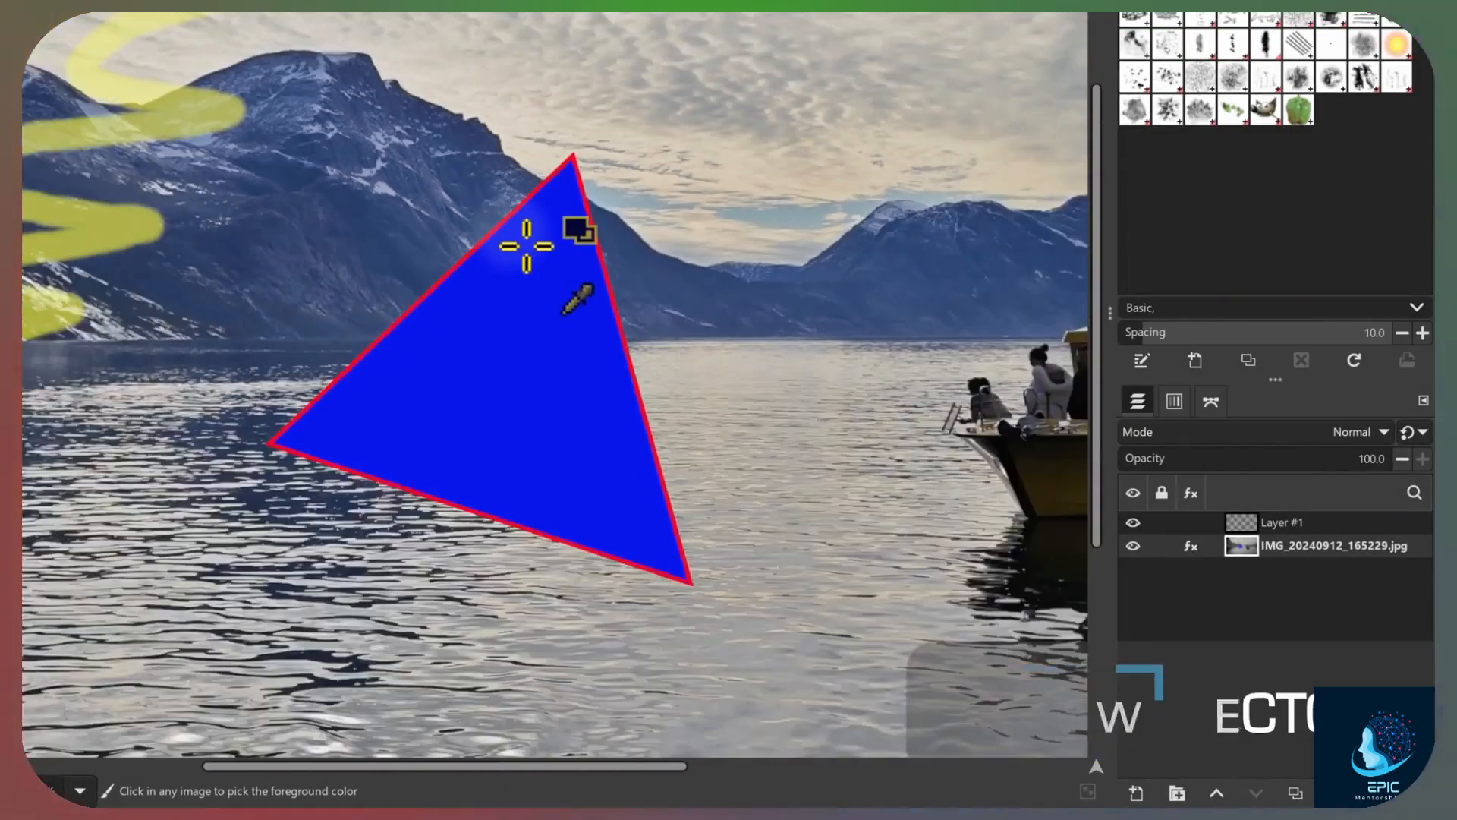
pyautogui.scroll(-3, 524, 243)
pyautogui.scroll(3, 523, 241)
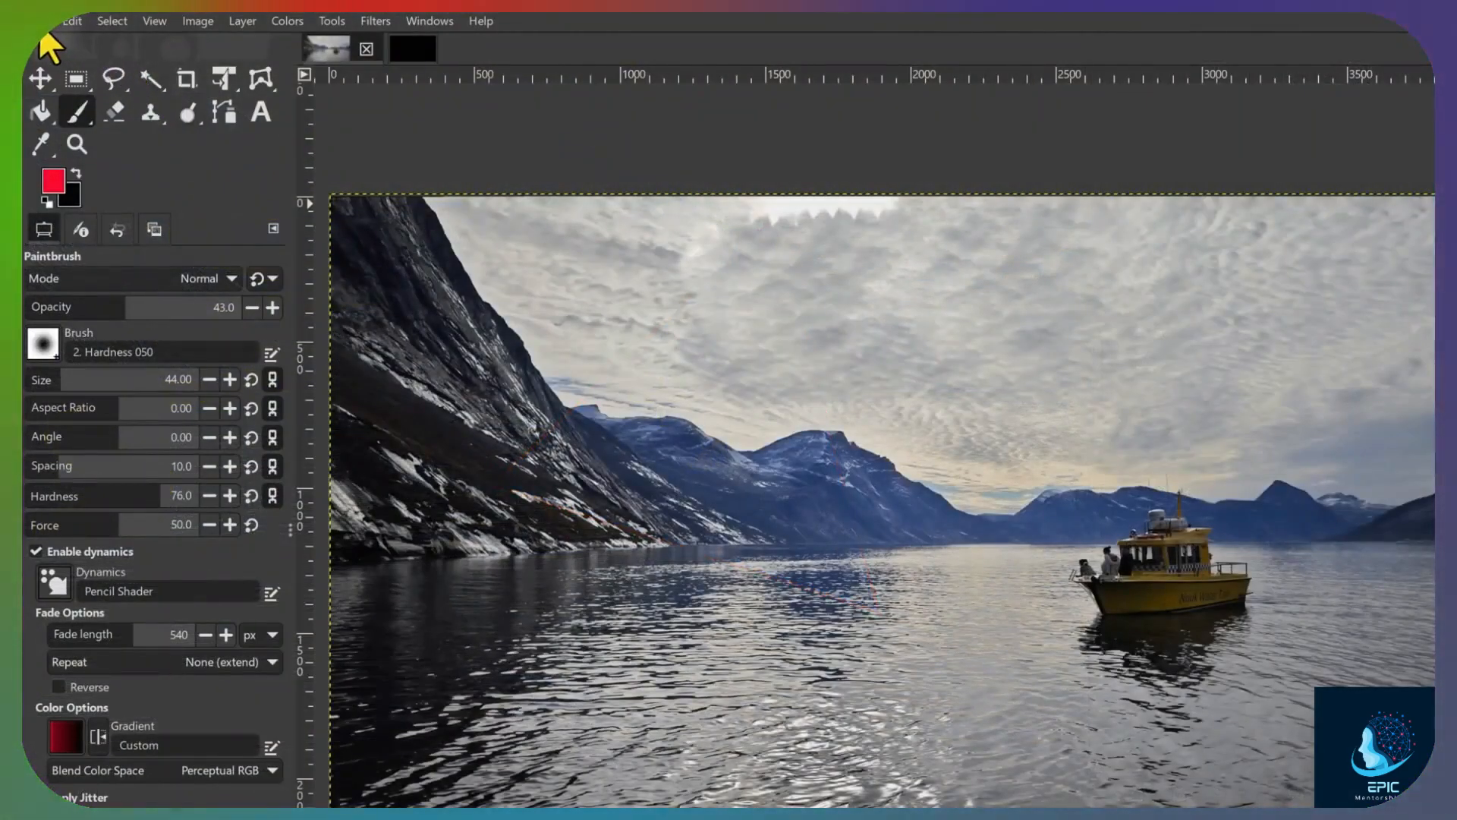
# Start a new 4096 × 2304 px image, switching its orientation to portrait and back to landscape
pyautogui.click(38, 30)
pyautogui.click(58, 44)
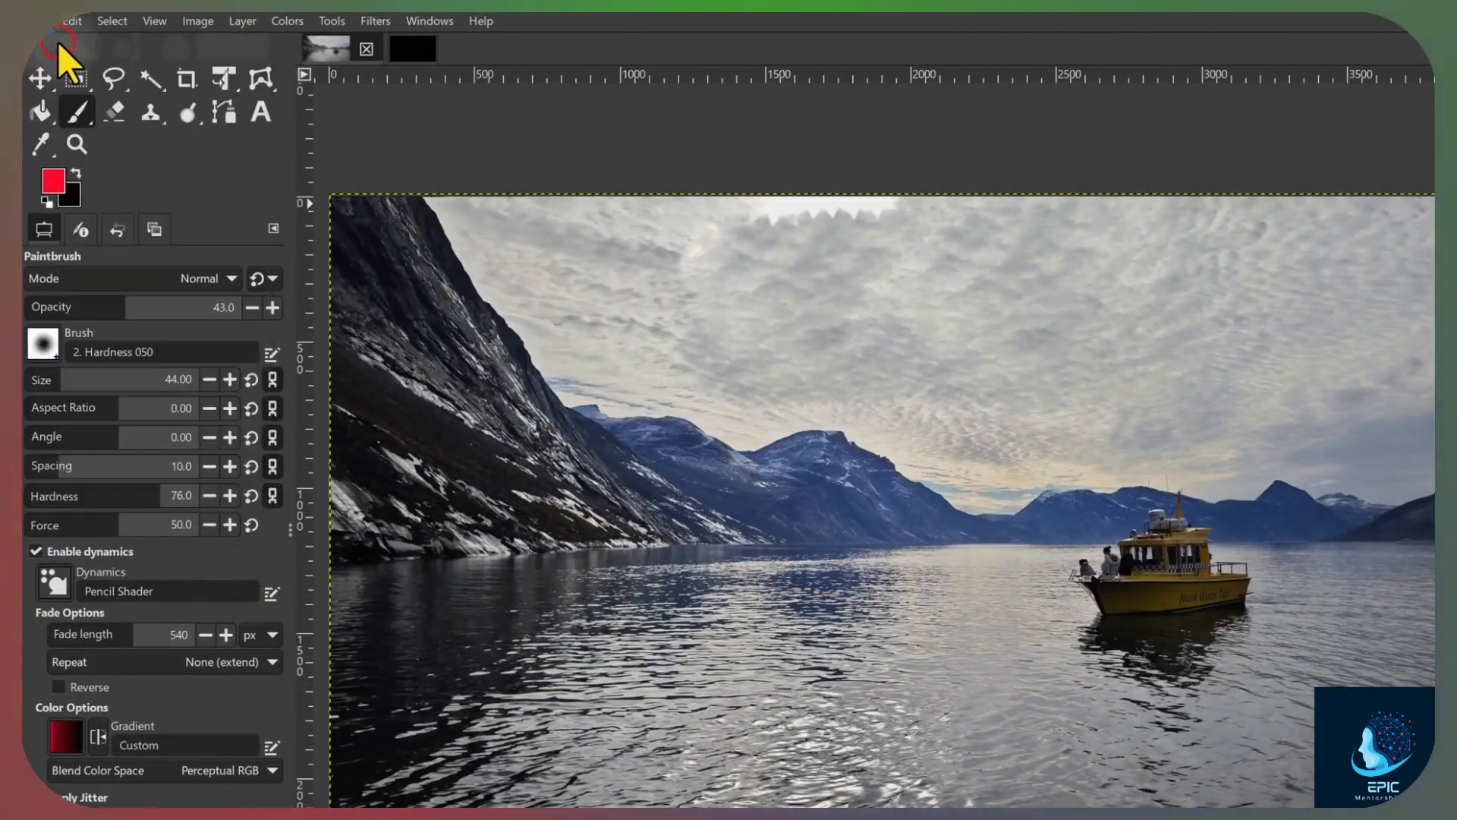
pyautogui.click(343, 237)
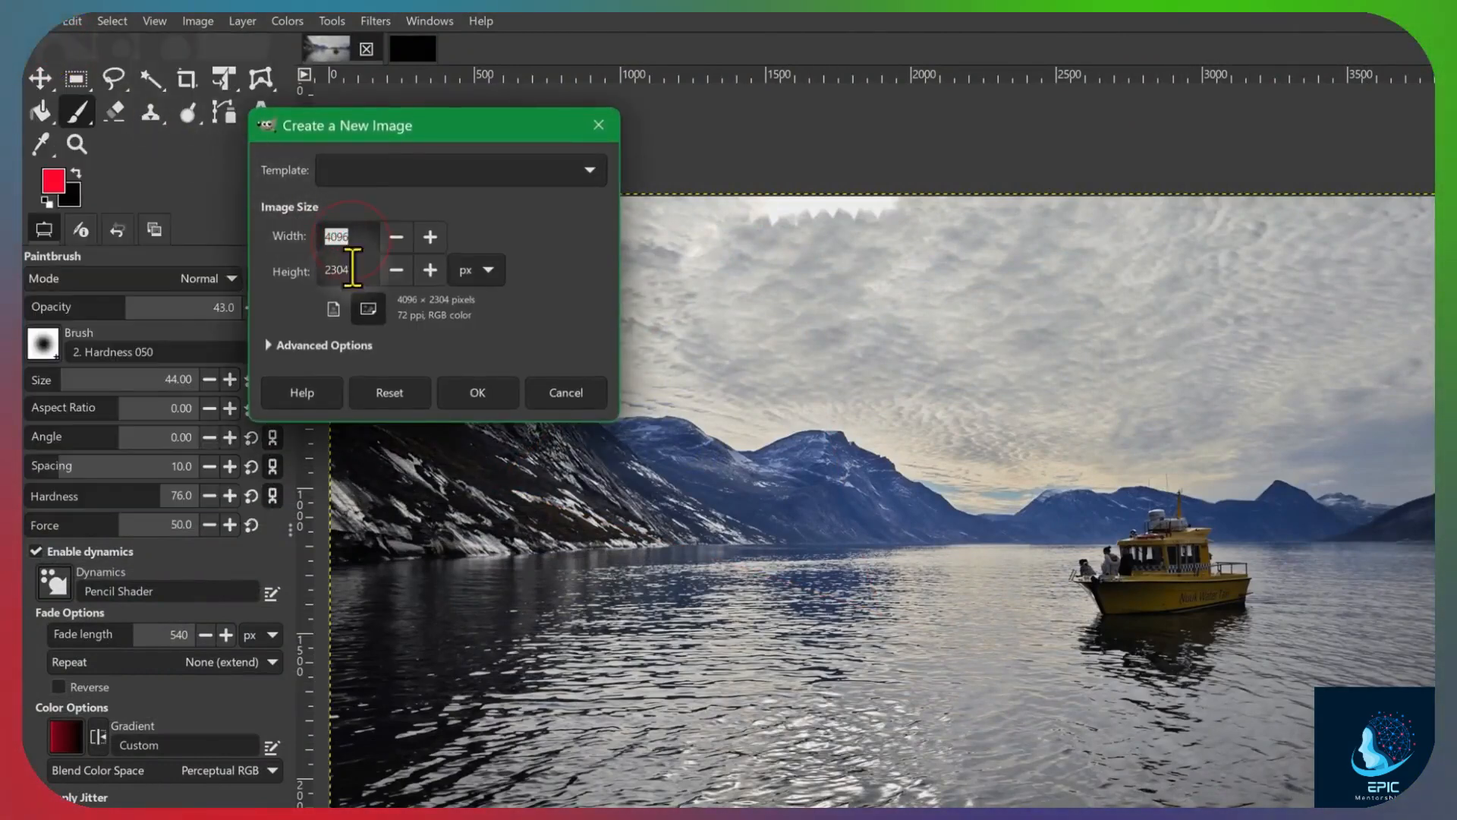
pyautogui.click(353, 270)
pyautogui.click(334, 308)
pyautogui.click(379, 308)
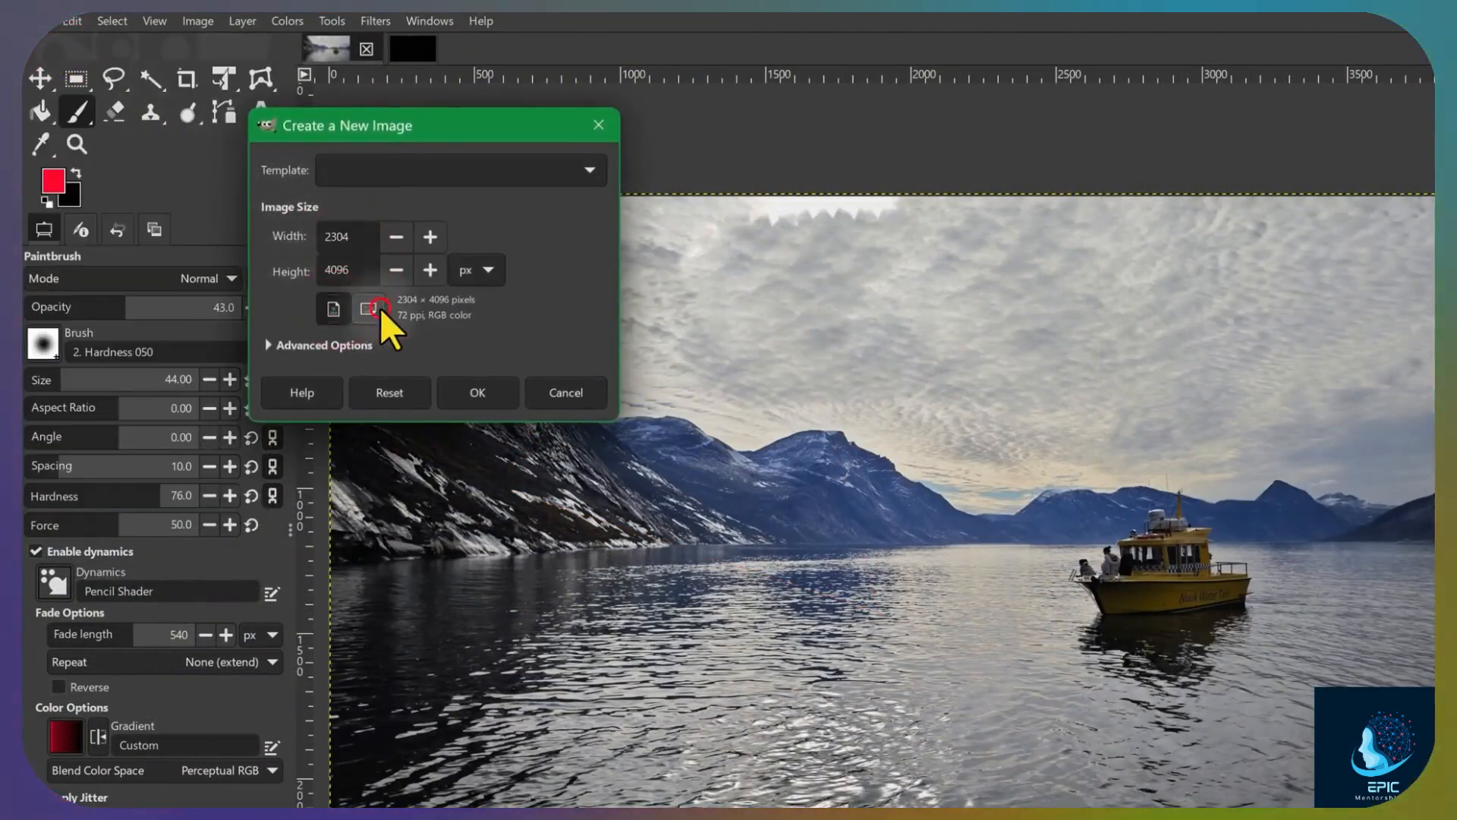
# Expand the new image's advanced options, fill it with White and create the image
pyautogui.click(270, 343)
pyautogui.scroll(-5, 715, 552)
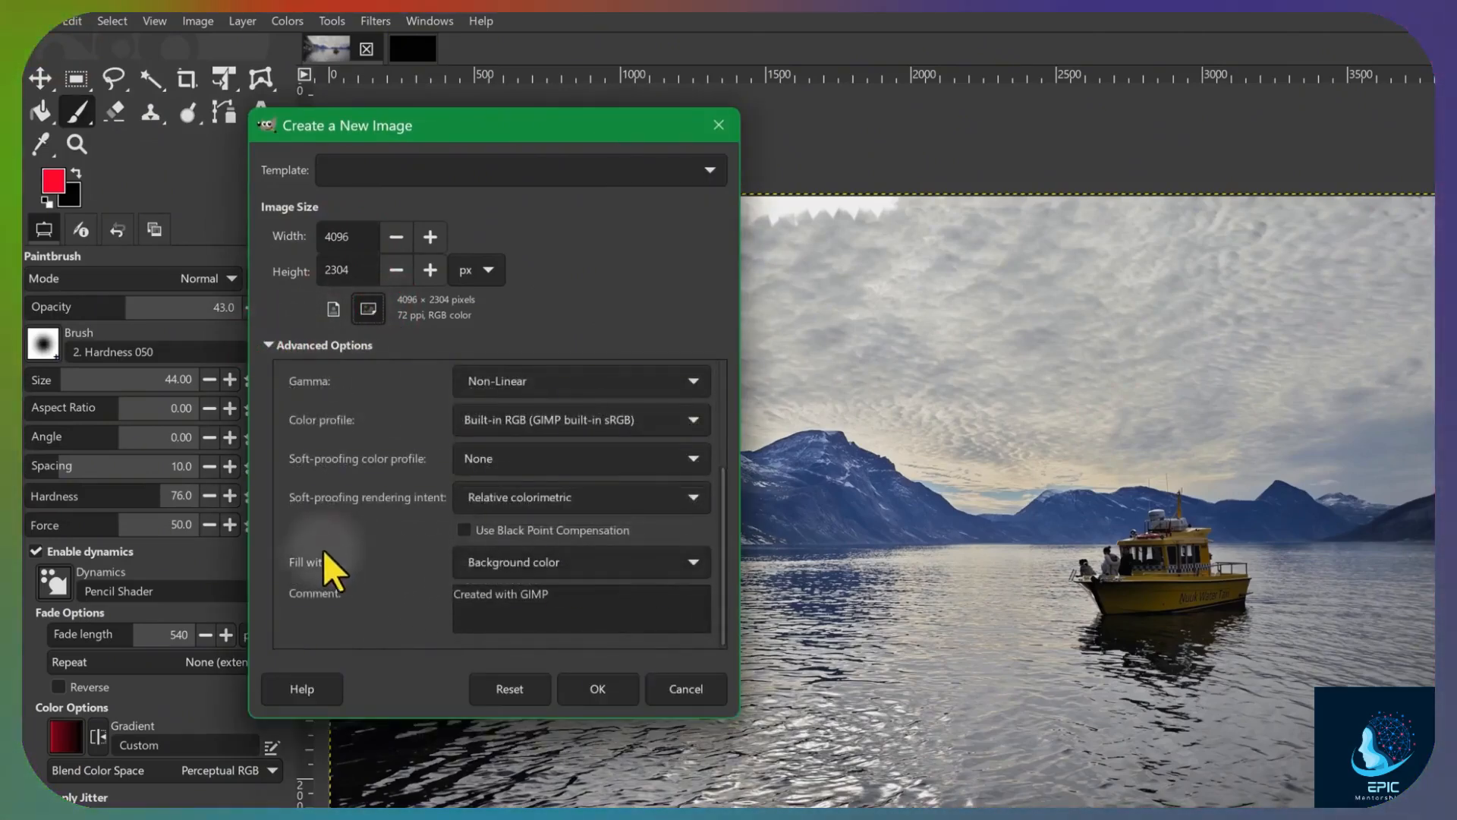
pyautogui.click(547, 562)
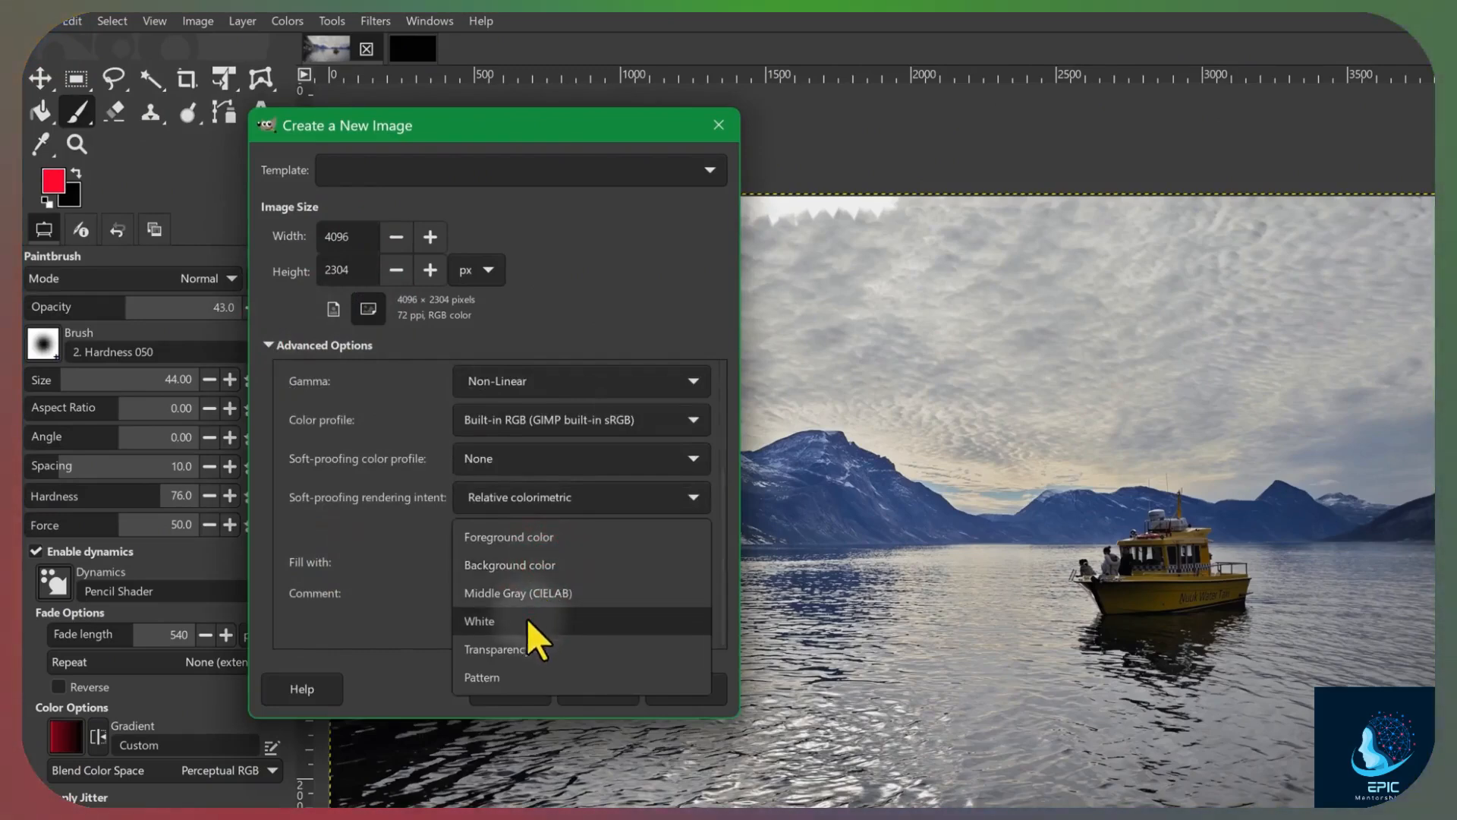
pyautogui.click(527, 618)
pyautogui.click(608, 693)
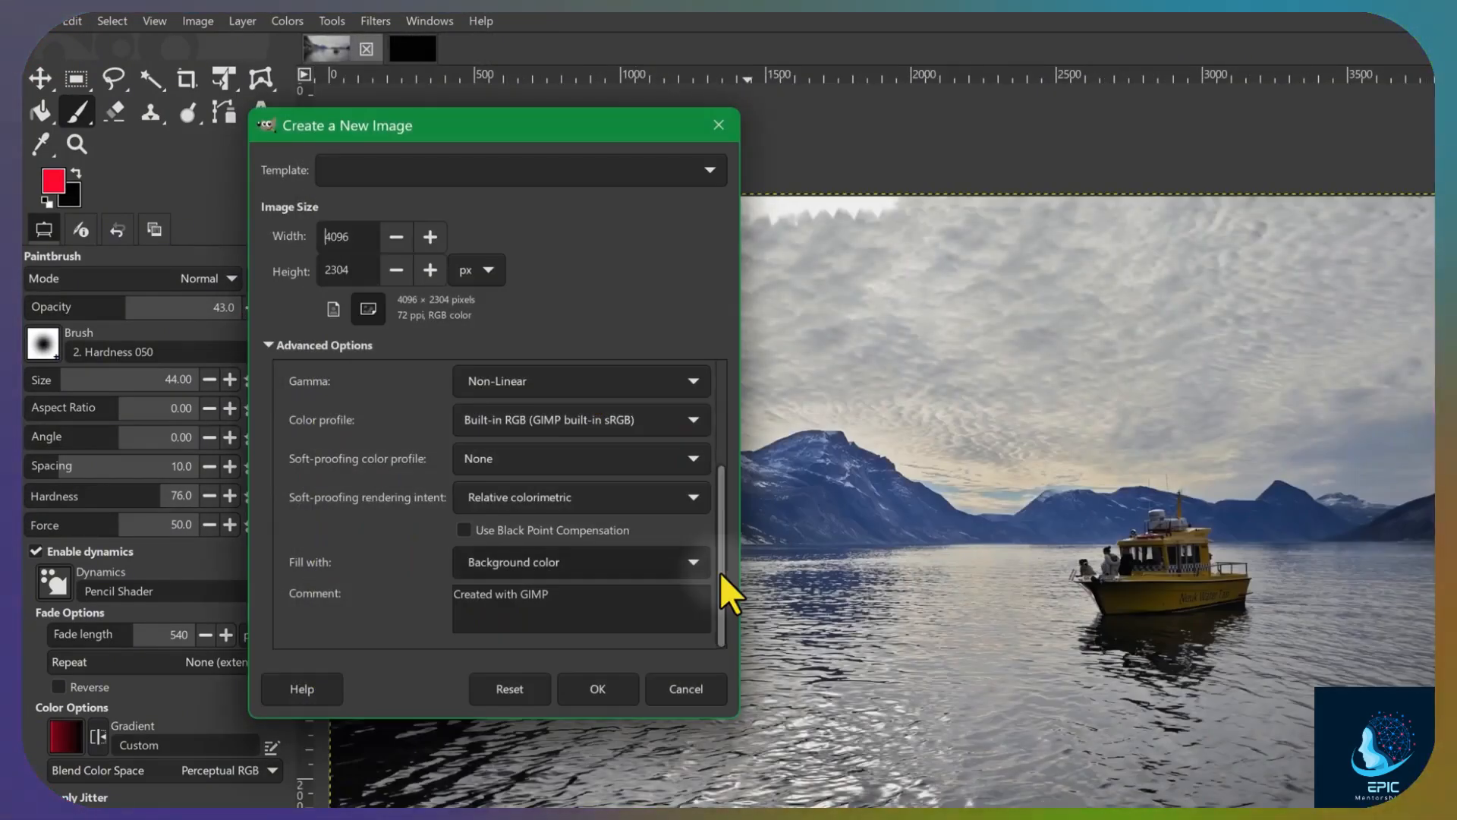
# Create another new 4096 × 2304 px image filled with Transparency
pyautogui.click(566, 568)
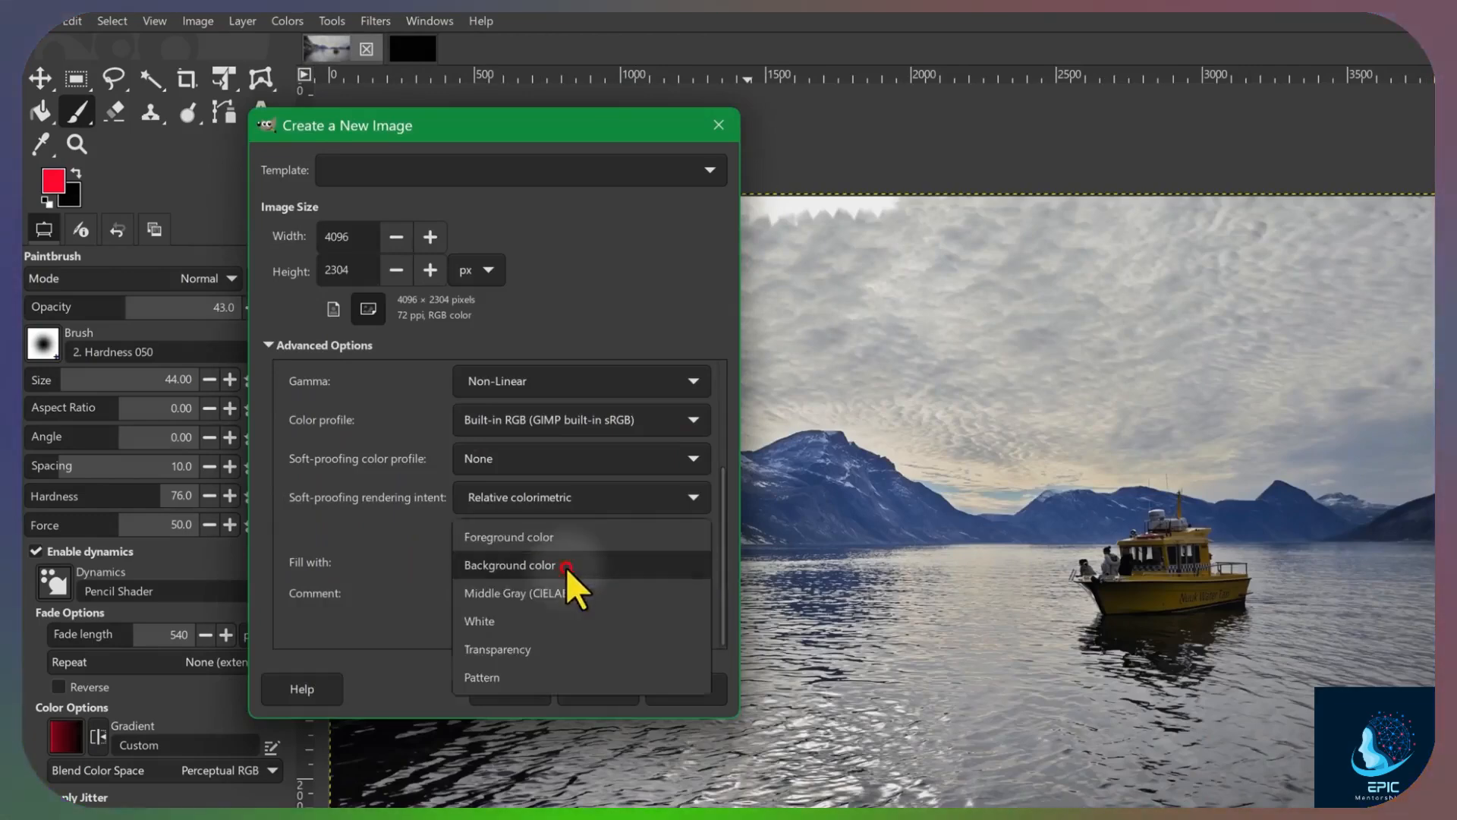
pyautogui.click(537, 648)
pyautogui.click(605, 690)
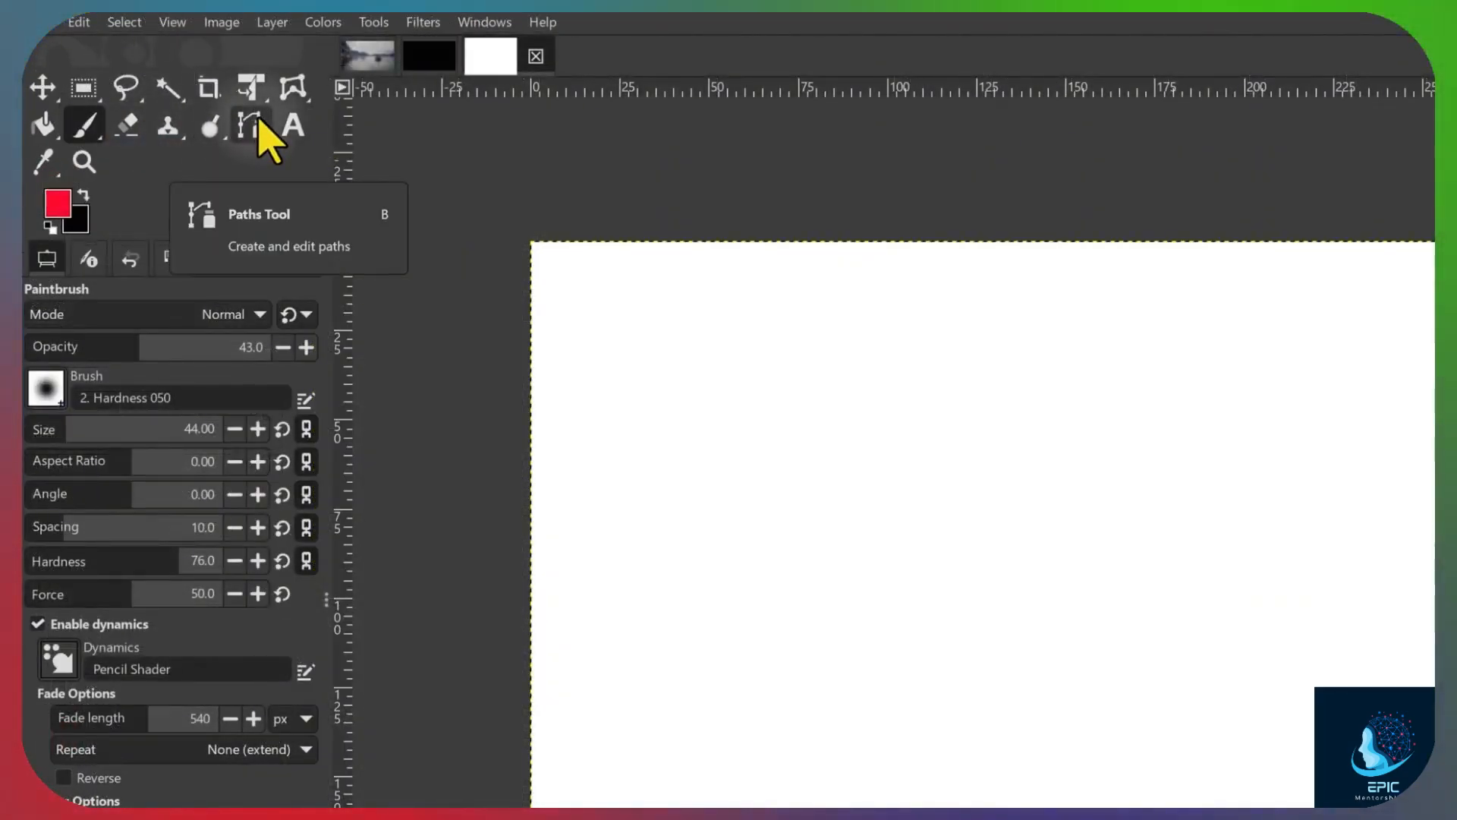
# Start a path of straight segments on the white canvas with the Paths tool
pyautogui.click(258, 123)
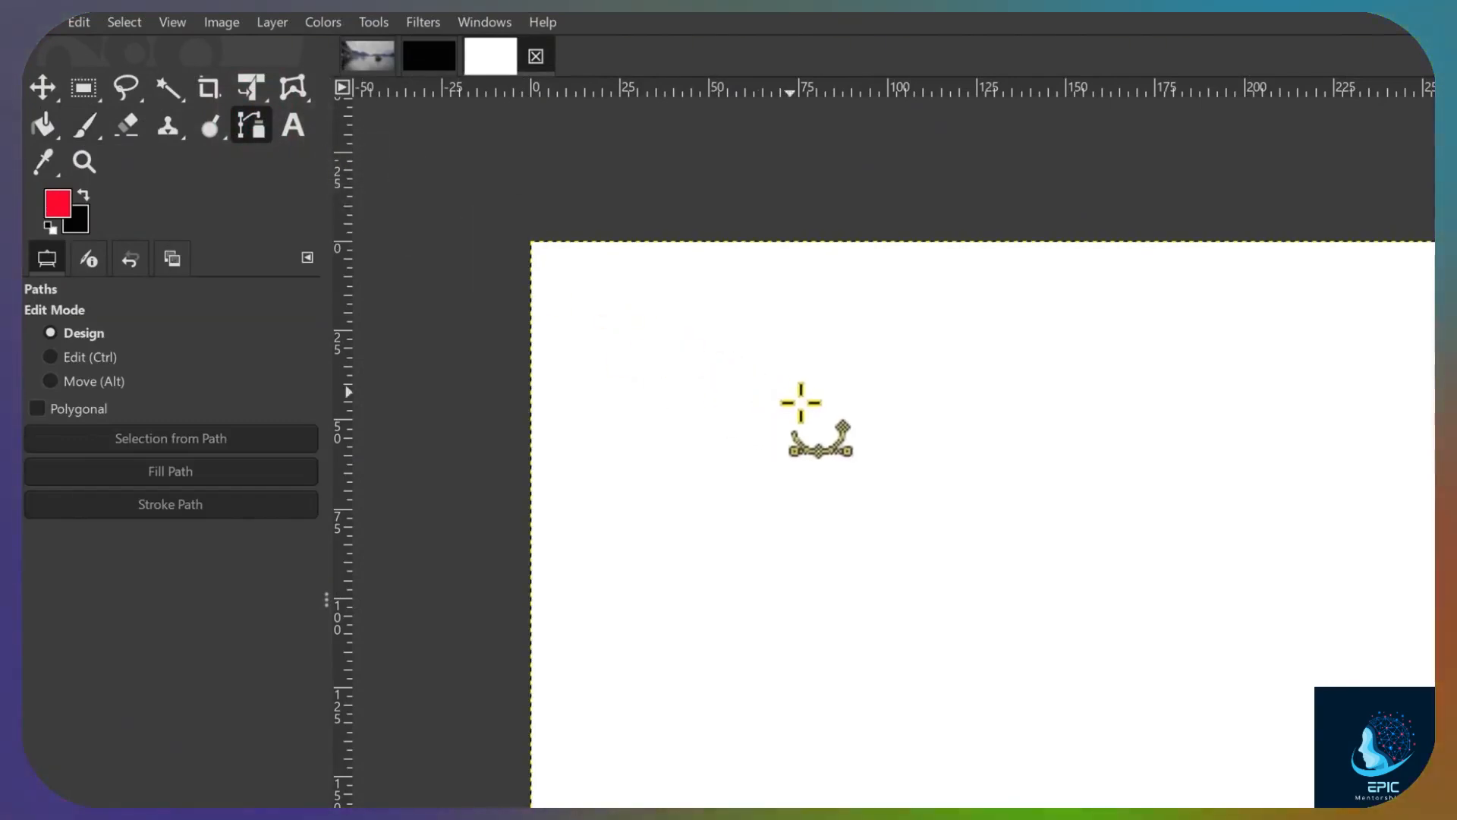
pyautogui.scroll(3, 721, 372)
pyautogui.click(807, 304)
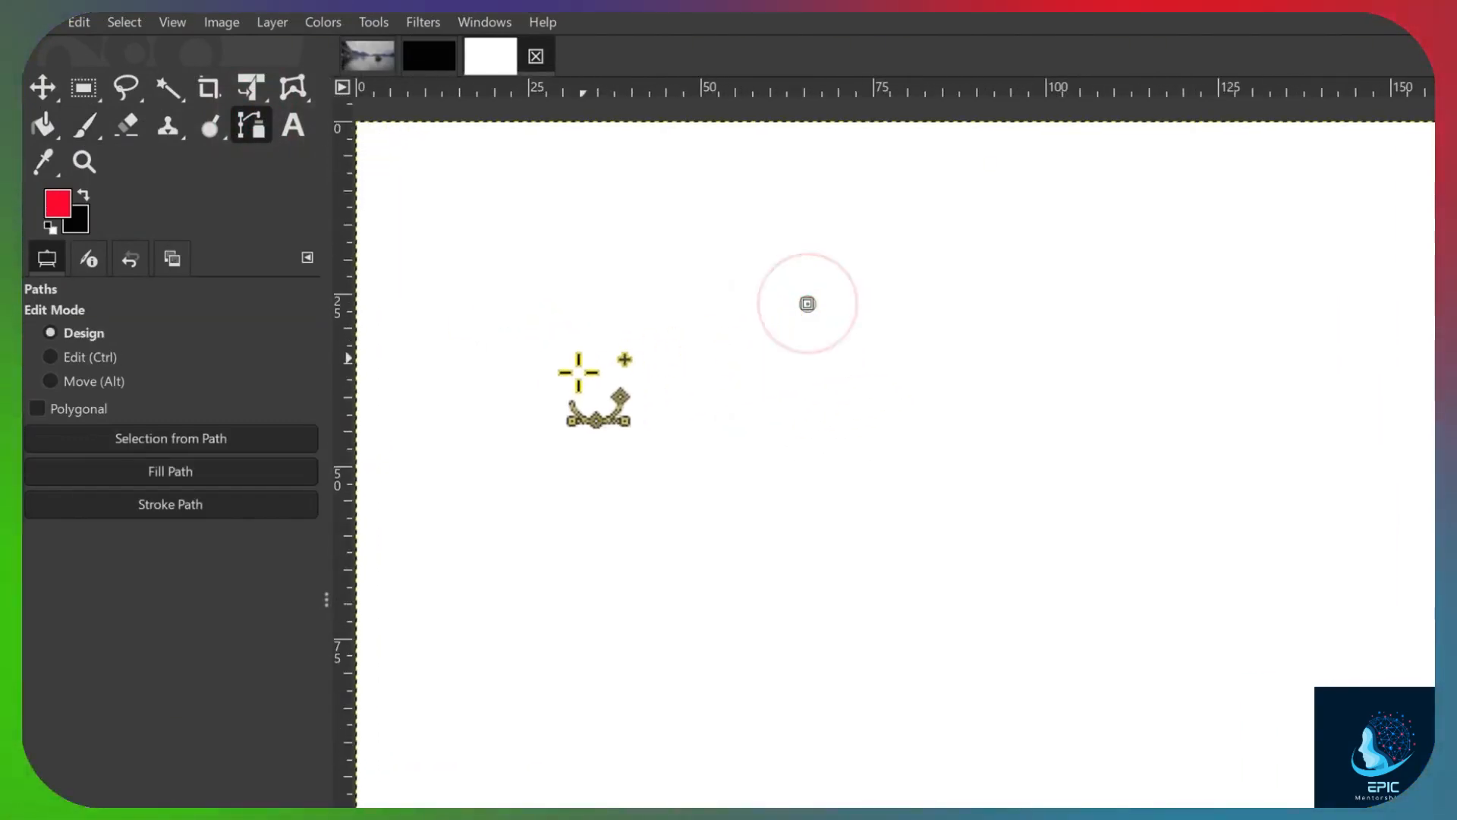
pyautogui.click(541, 362)
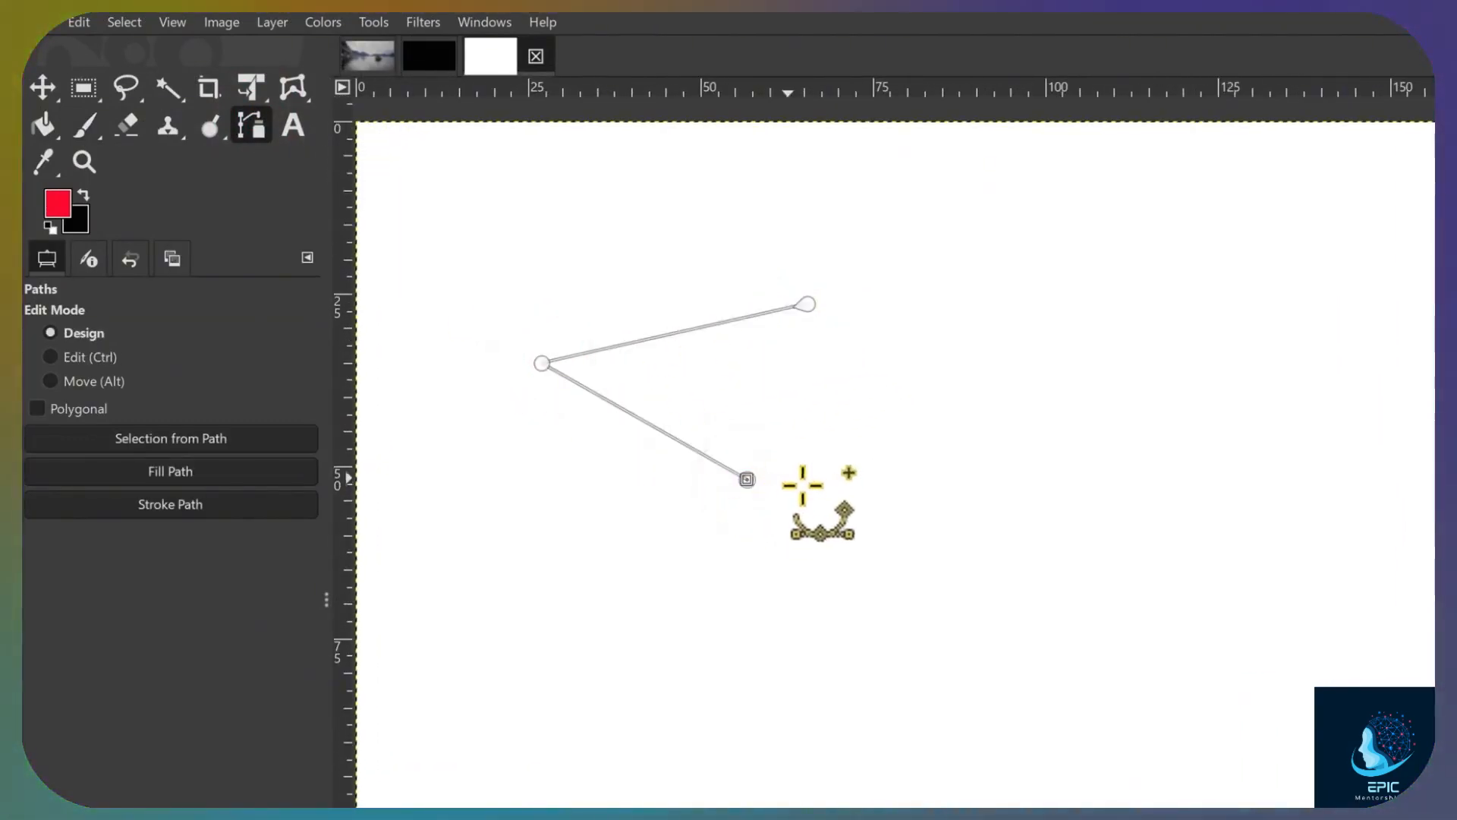
# Extend the path with curved segments and delete the added anchors back to the first straight segment
pyautogui.moveTo(866, 467); pyautogui.dragTo(933, 430)
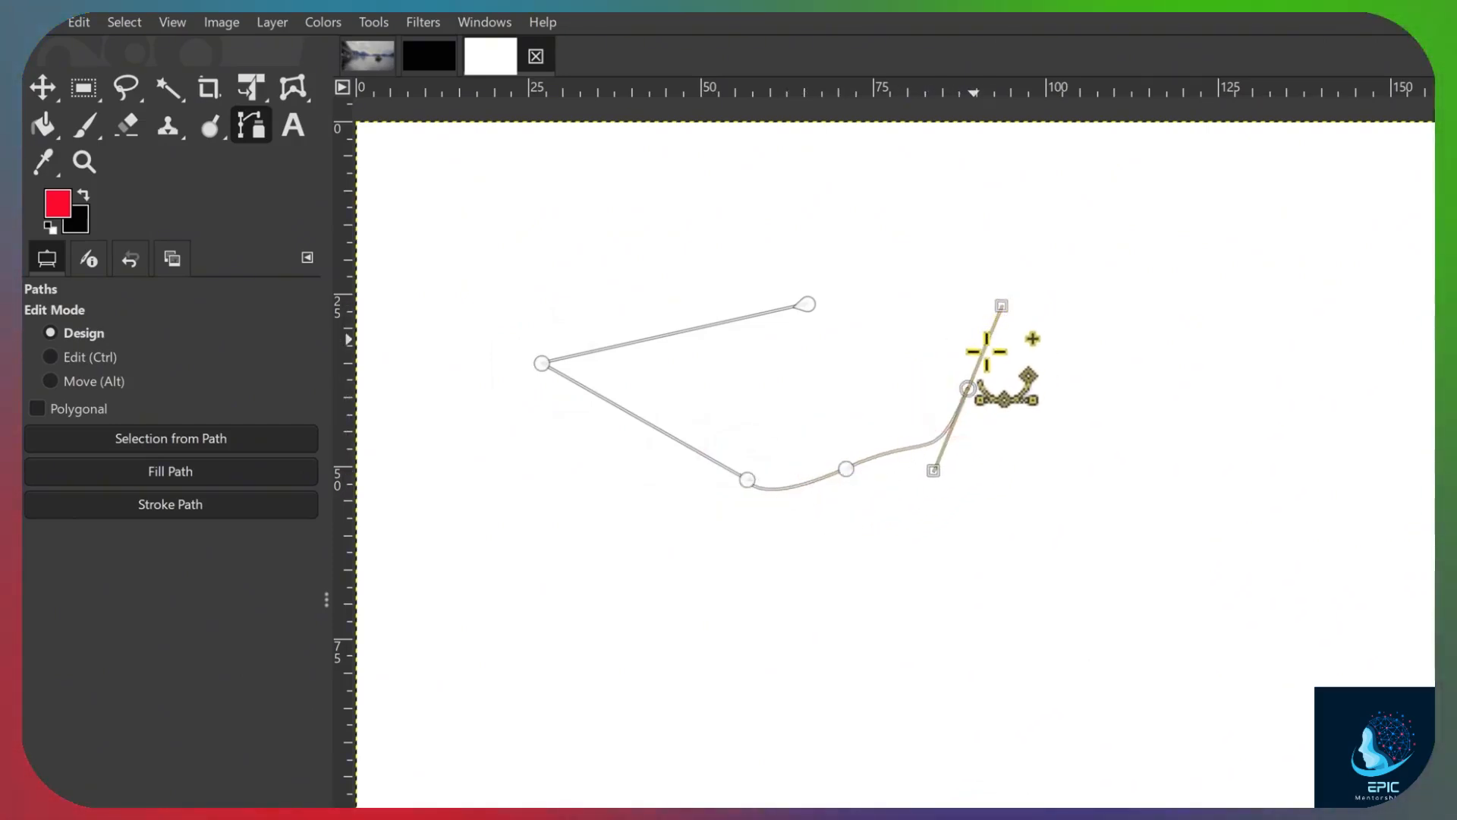
pyautogui.press('ctrl')
pyautogui.press('BackSpace')
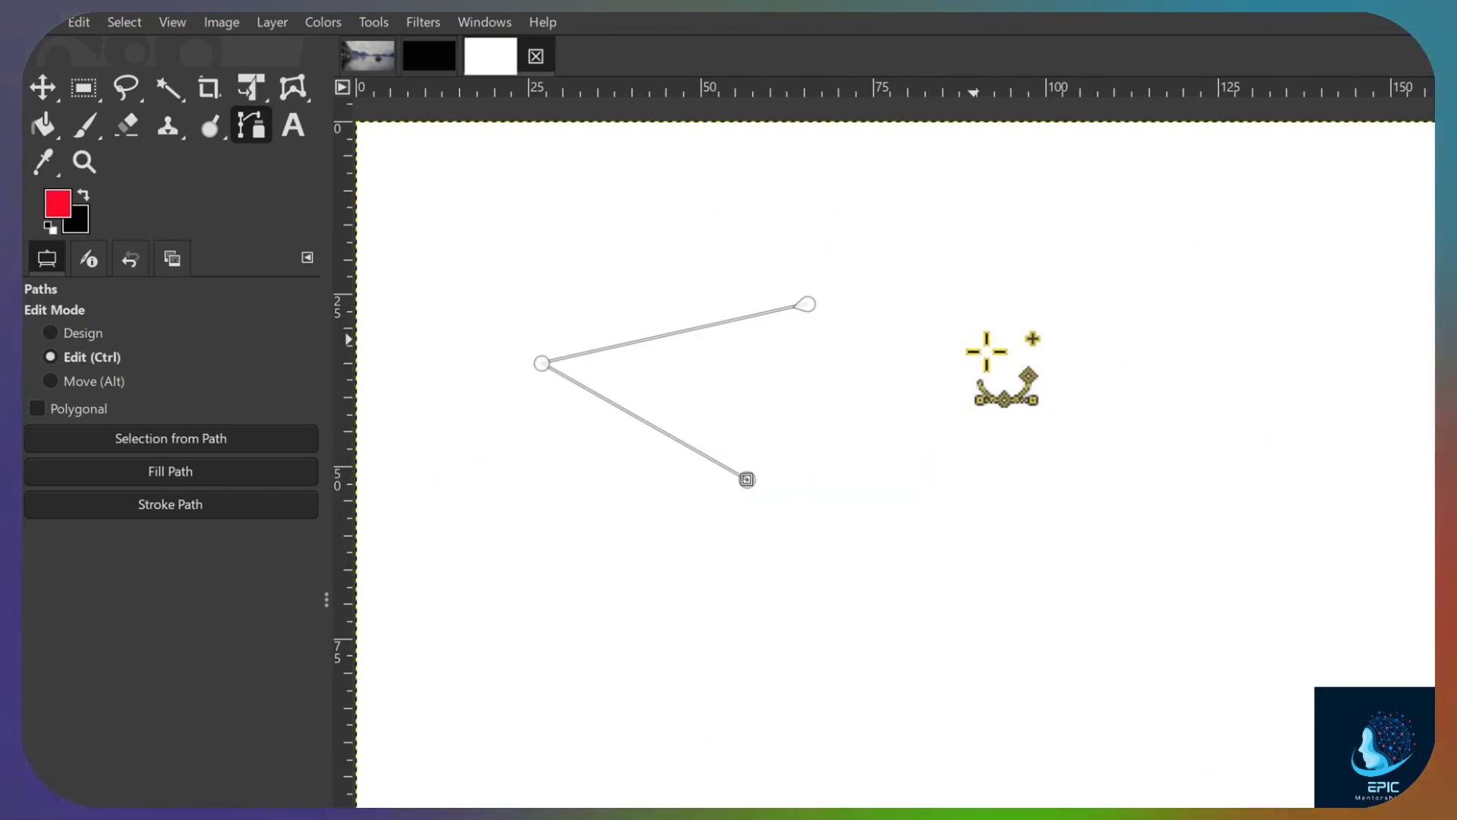
pyautogui.press('BackSpace')
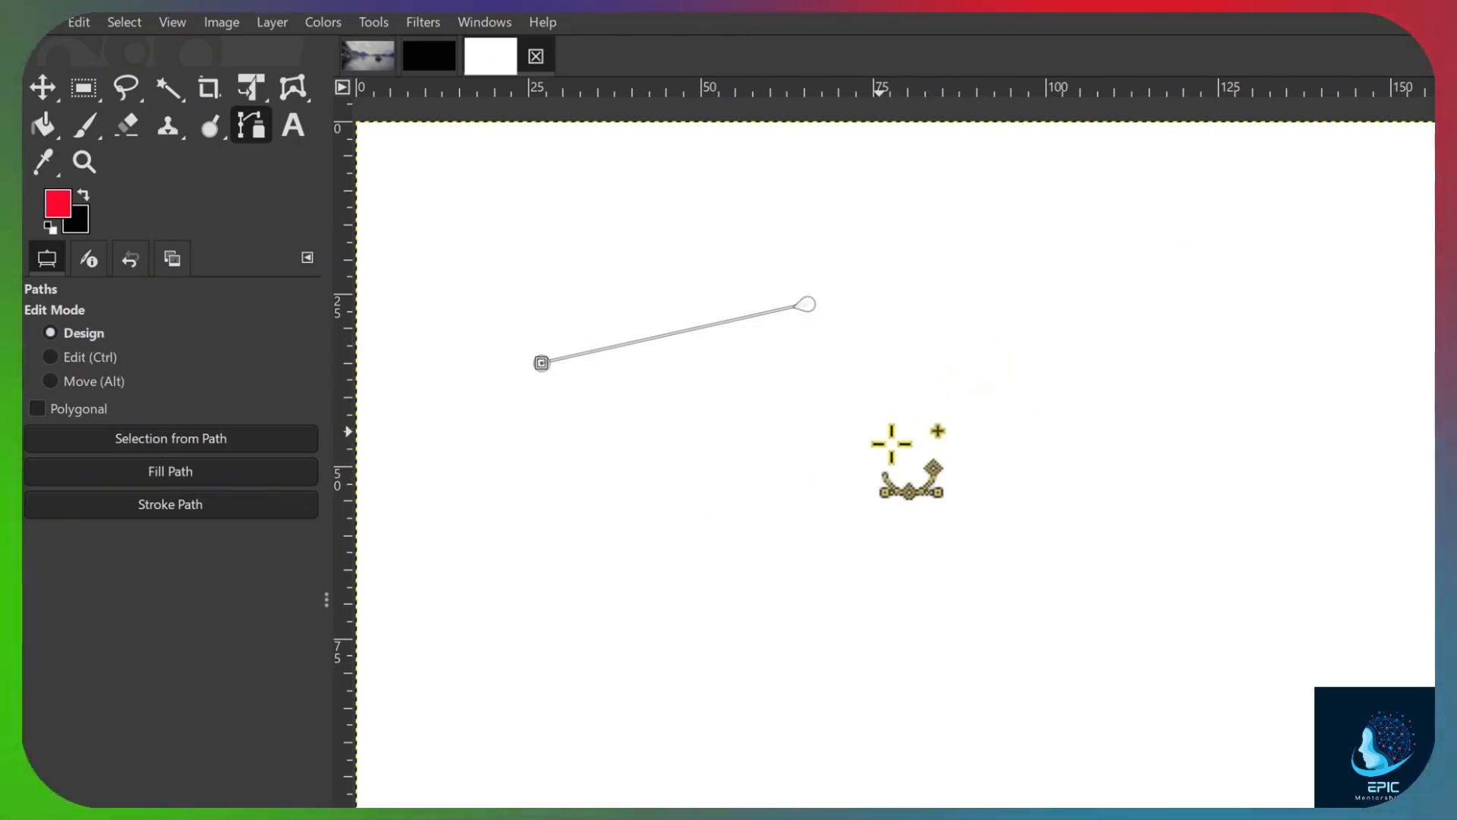
# Continue the path with curved and straight segments and close it at its starting anchor
pyautogui.moveTo(796, 509); pyautogui.dragTo(935, 460)
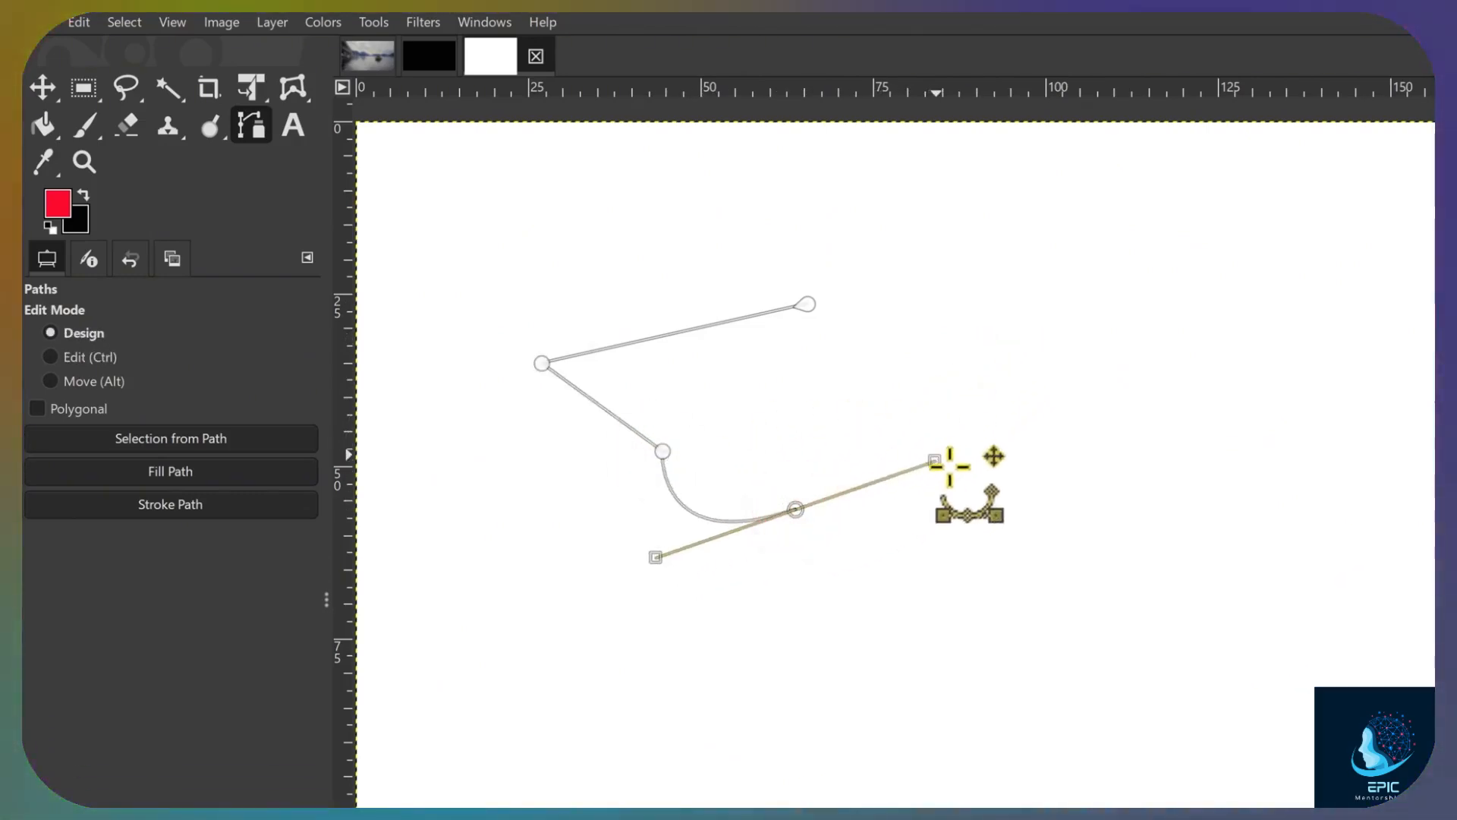
pyautogui.click(989, 351)
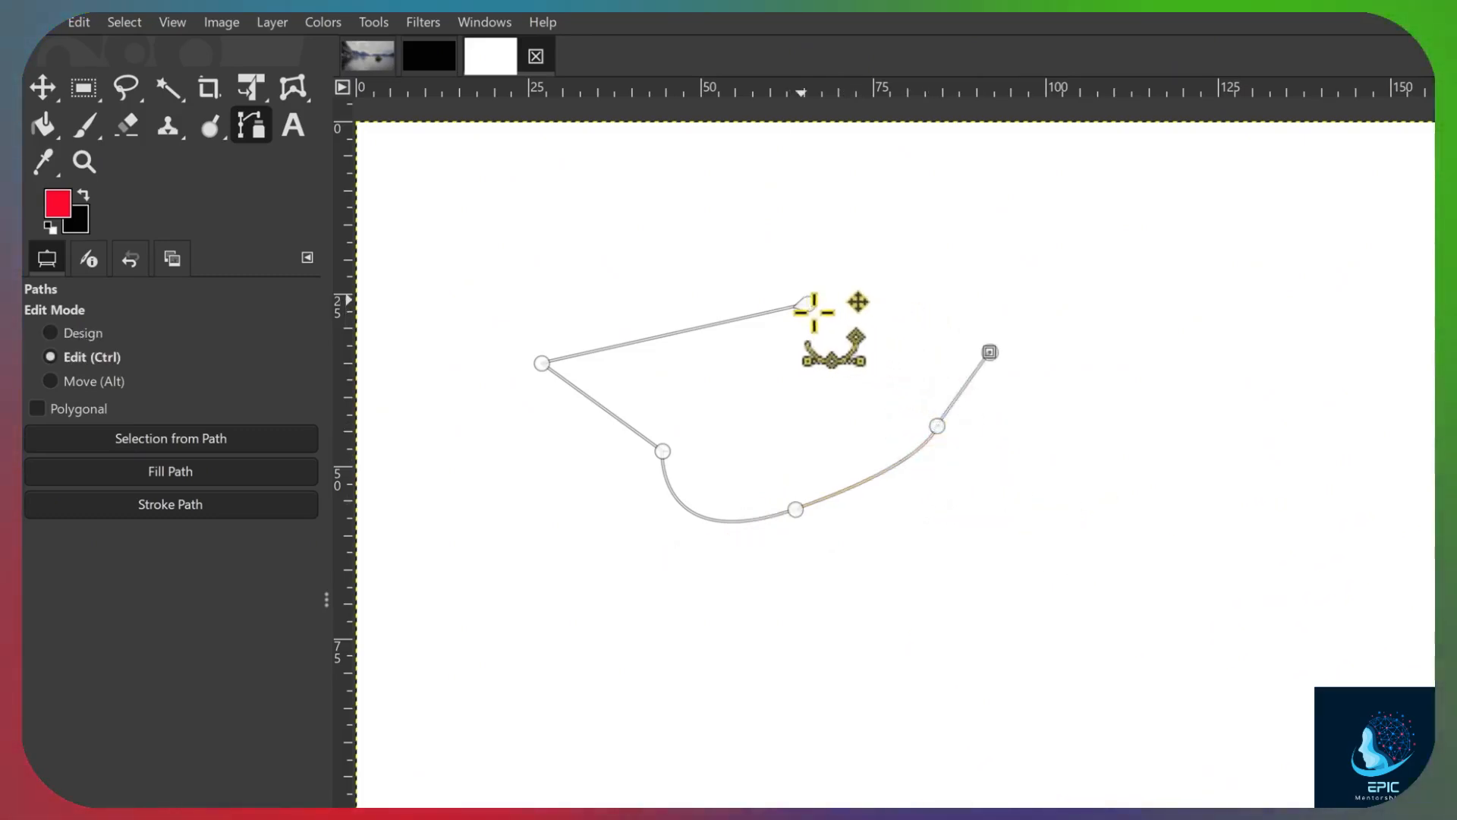
pyautogui.click(803, 302)
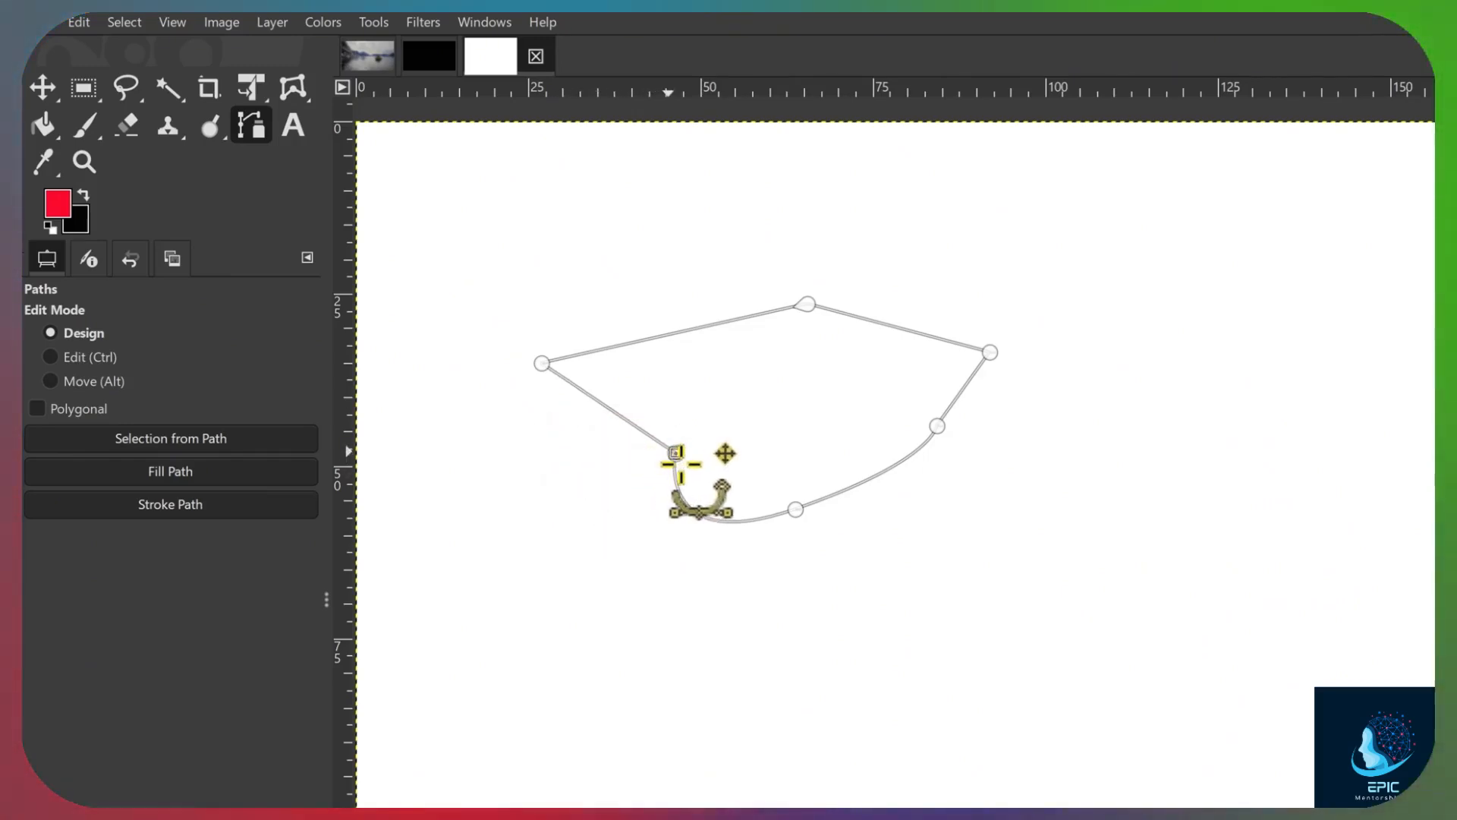
# Bend the path's lower-left segment into a curve by adjusting the handle of its inner anchor
pyautogui.moveTo(667, 464); pyautogui.dragTo(735, 425)
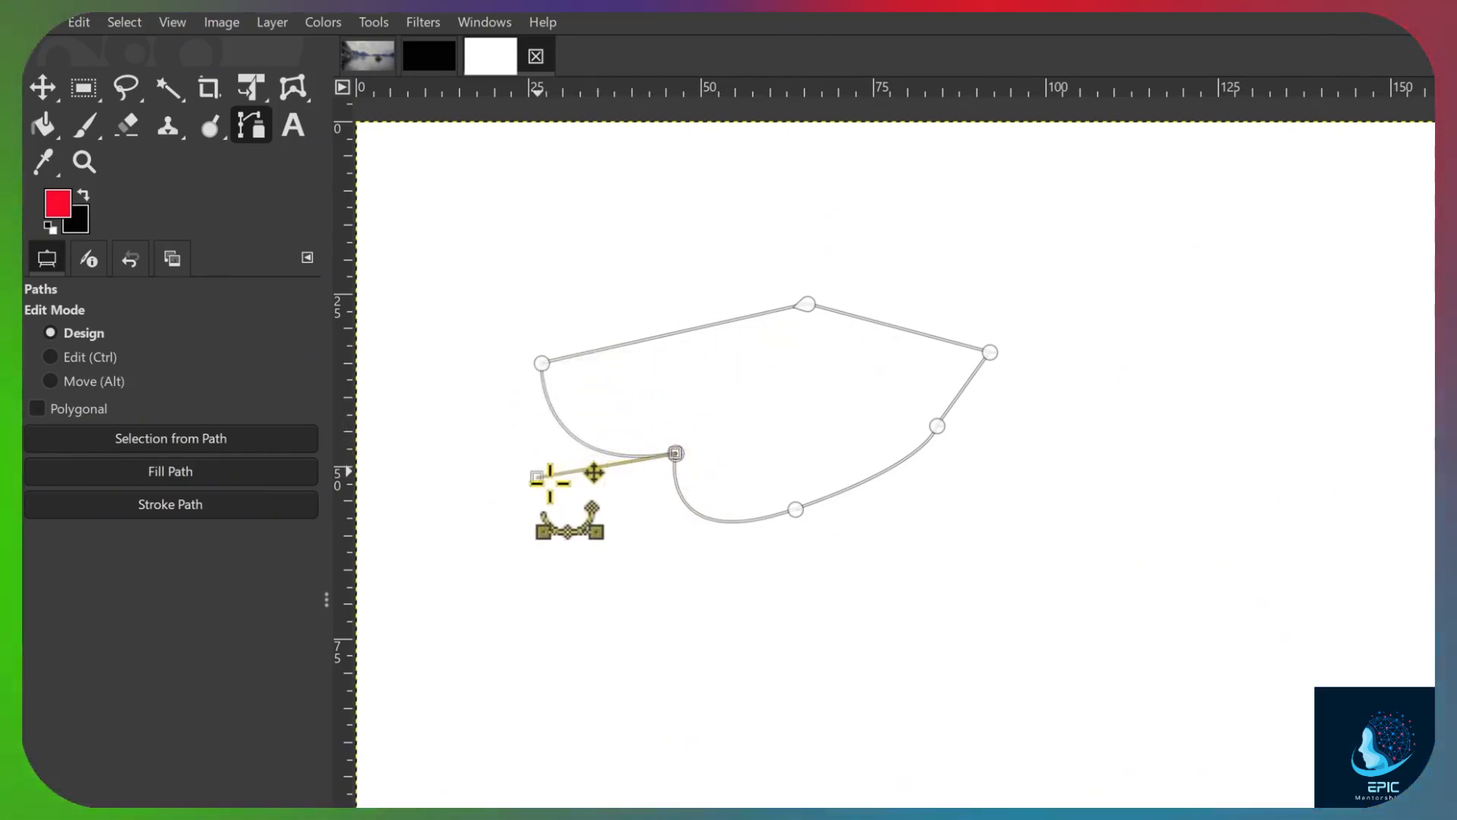
pyautogui.moveTo(535, 475); pyautogui.dragTo(526, 439)
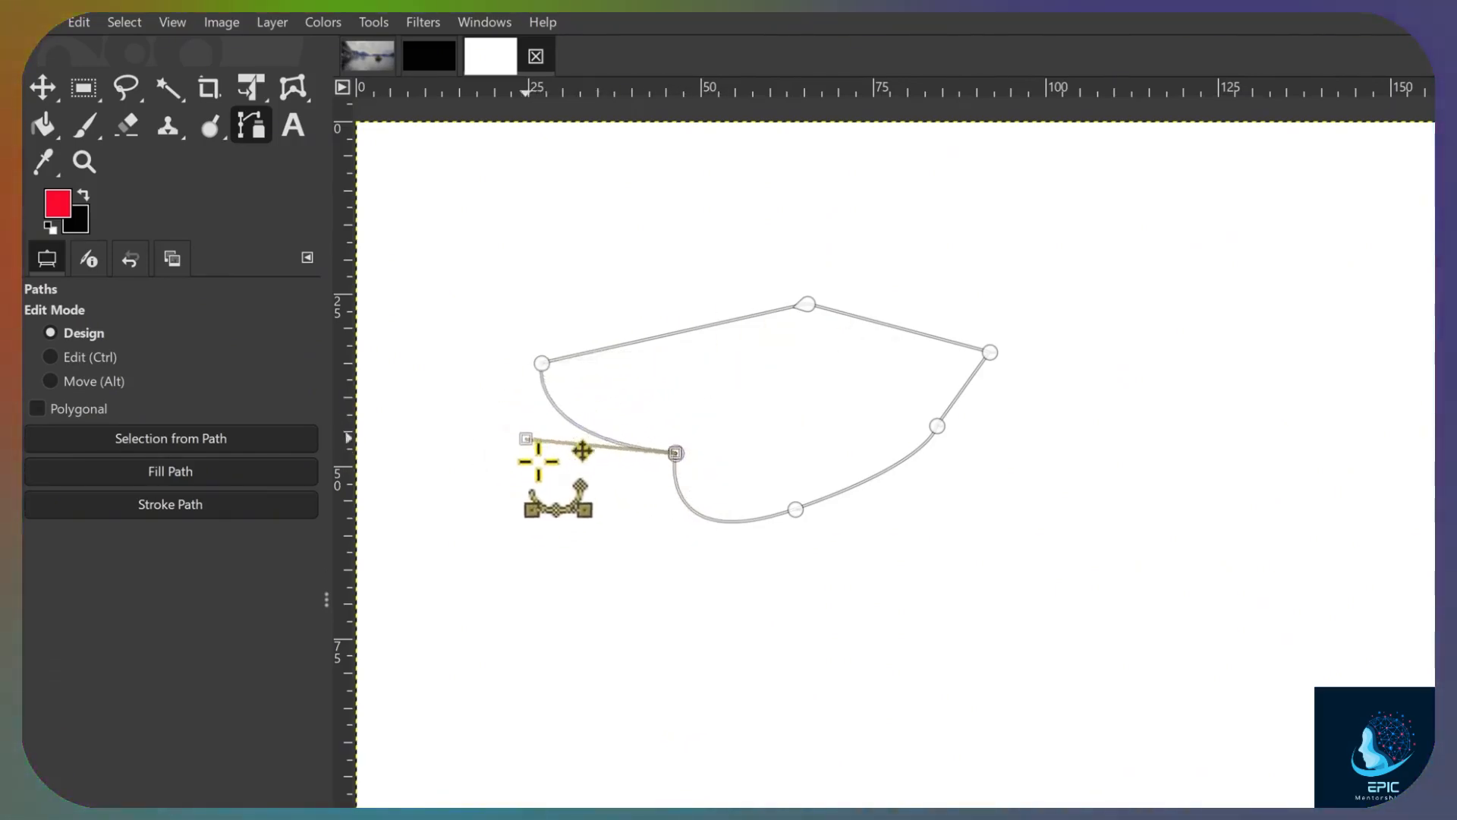
pyautogui.moveTo(667, 580); pyautogui.dragTo(557, 527)
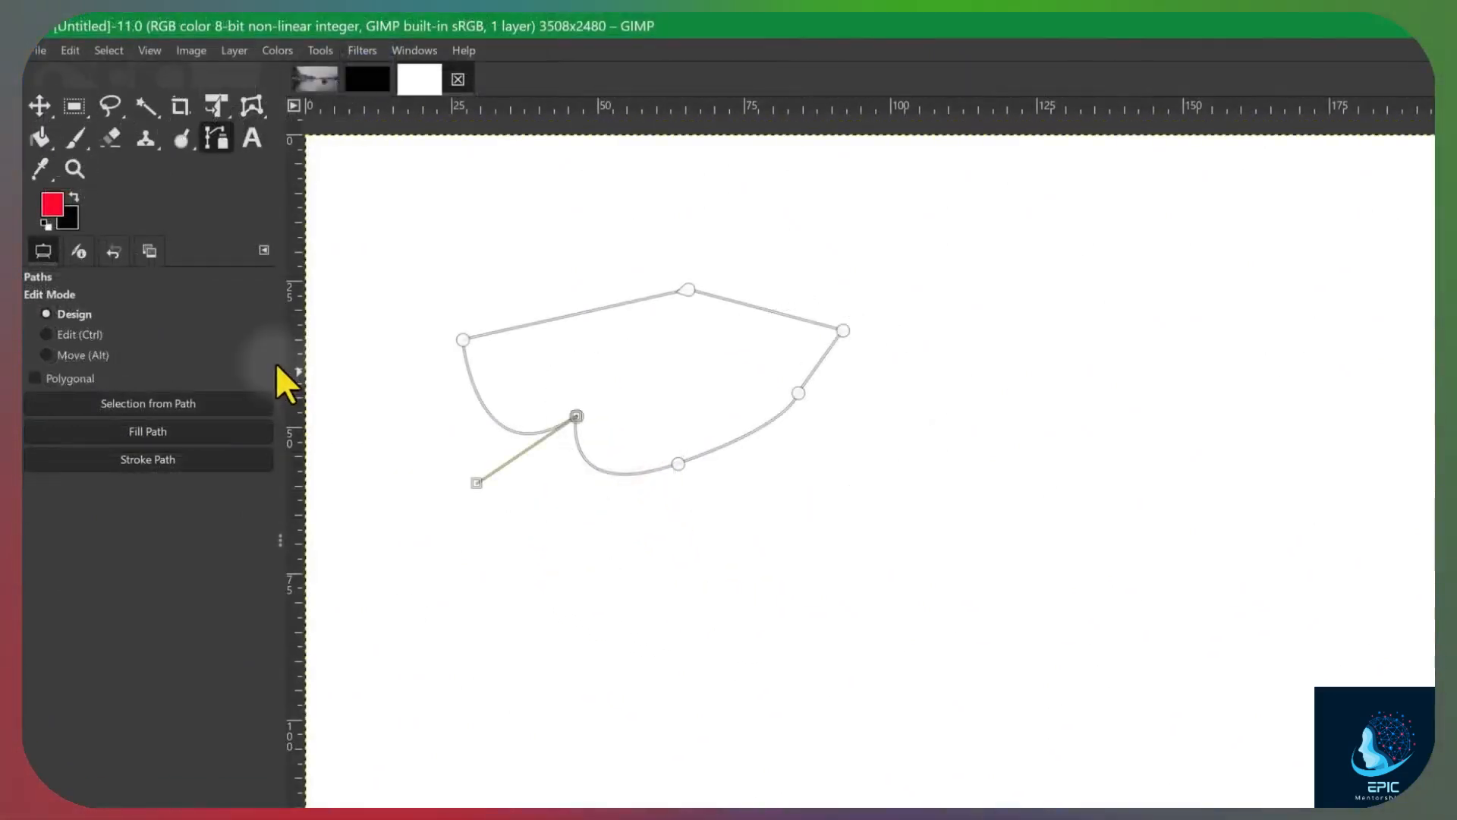
# Fill the closed path with the red foreground color and stroke it with a 6 px blue line
pyautogui.click(162, 430)
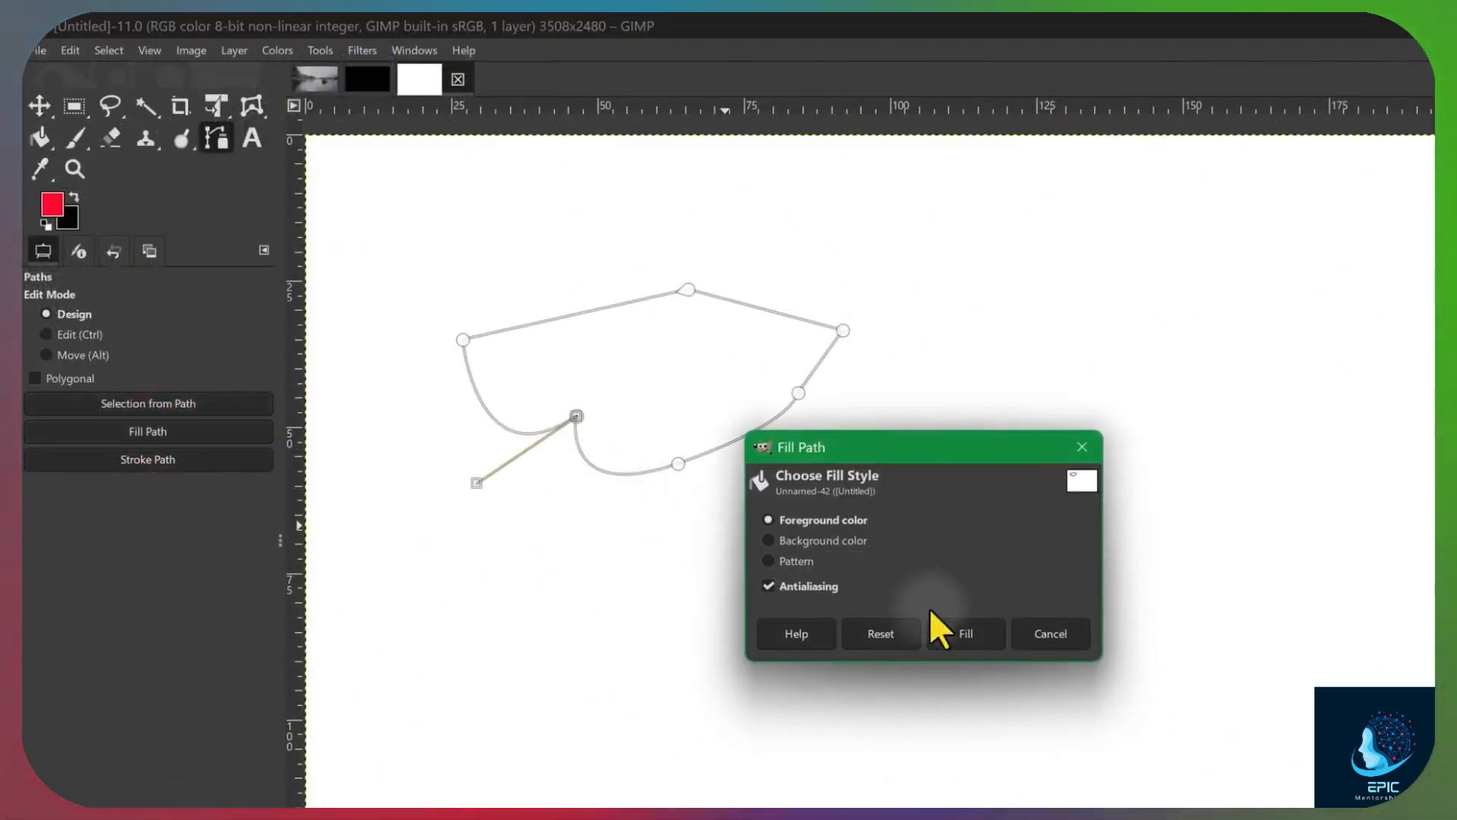
pyautogui.click(950, 635)
pyautogui.click(965, 633)
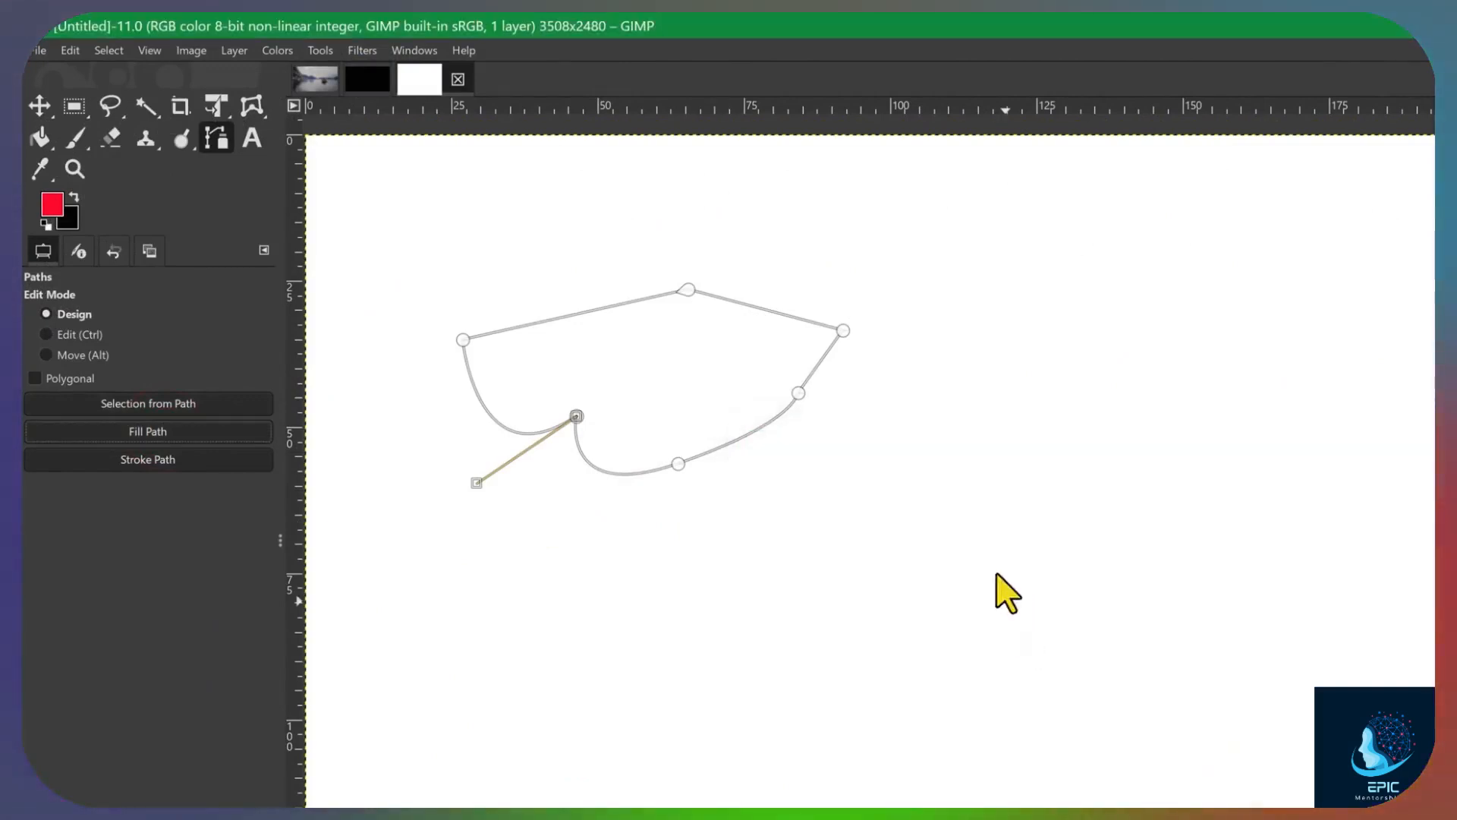
pyautogui.click(186, 458)
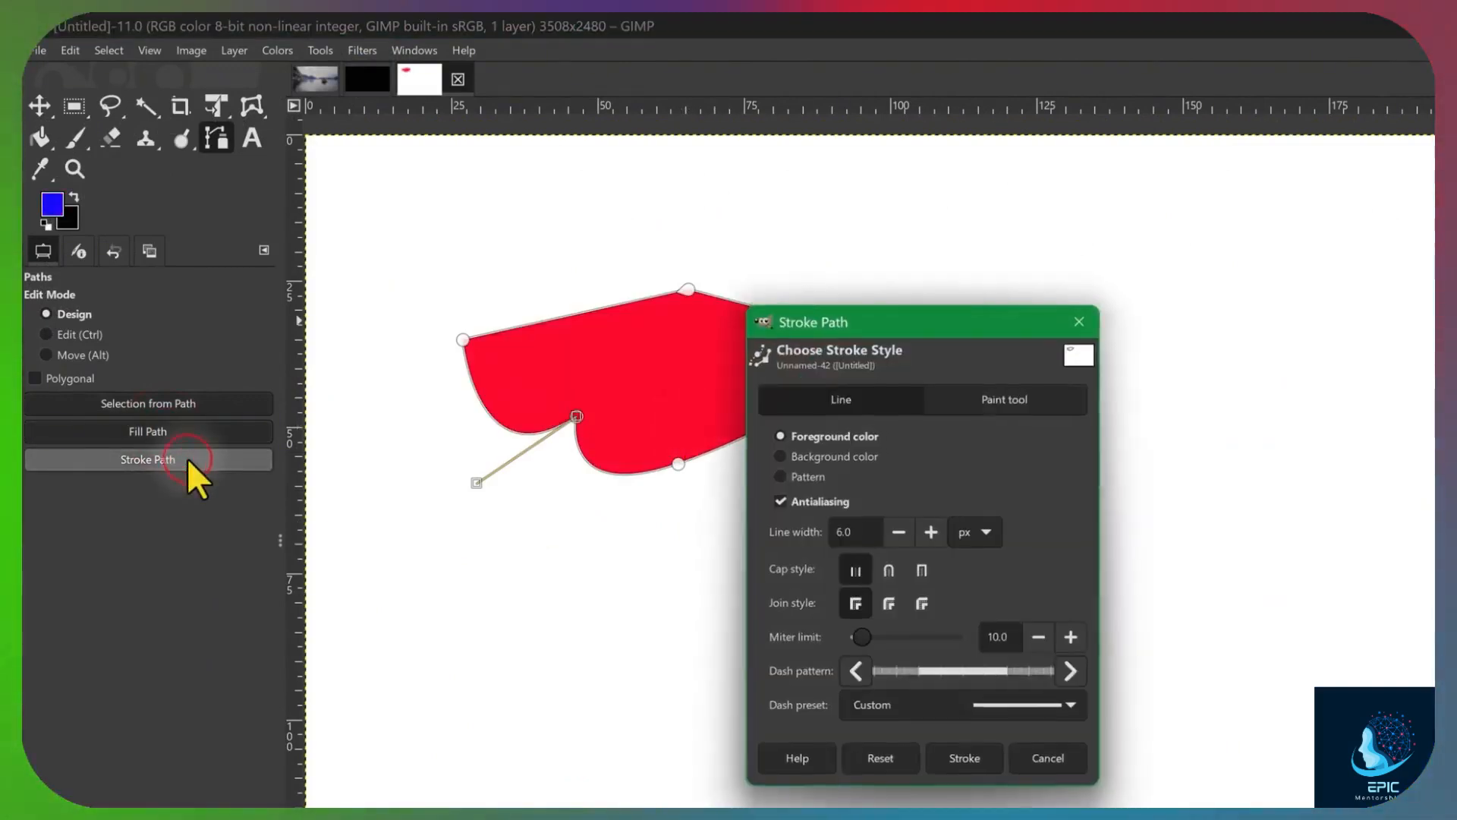
pyautogui.click(978, 755)
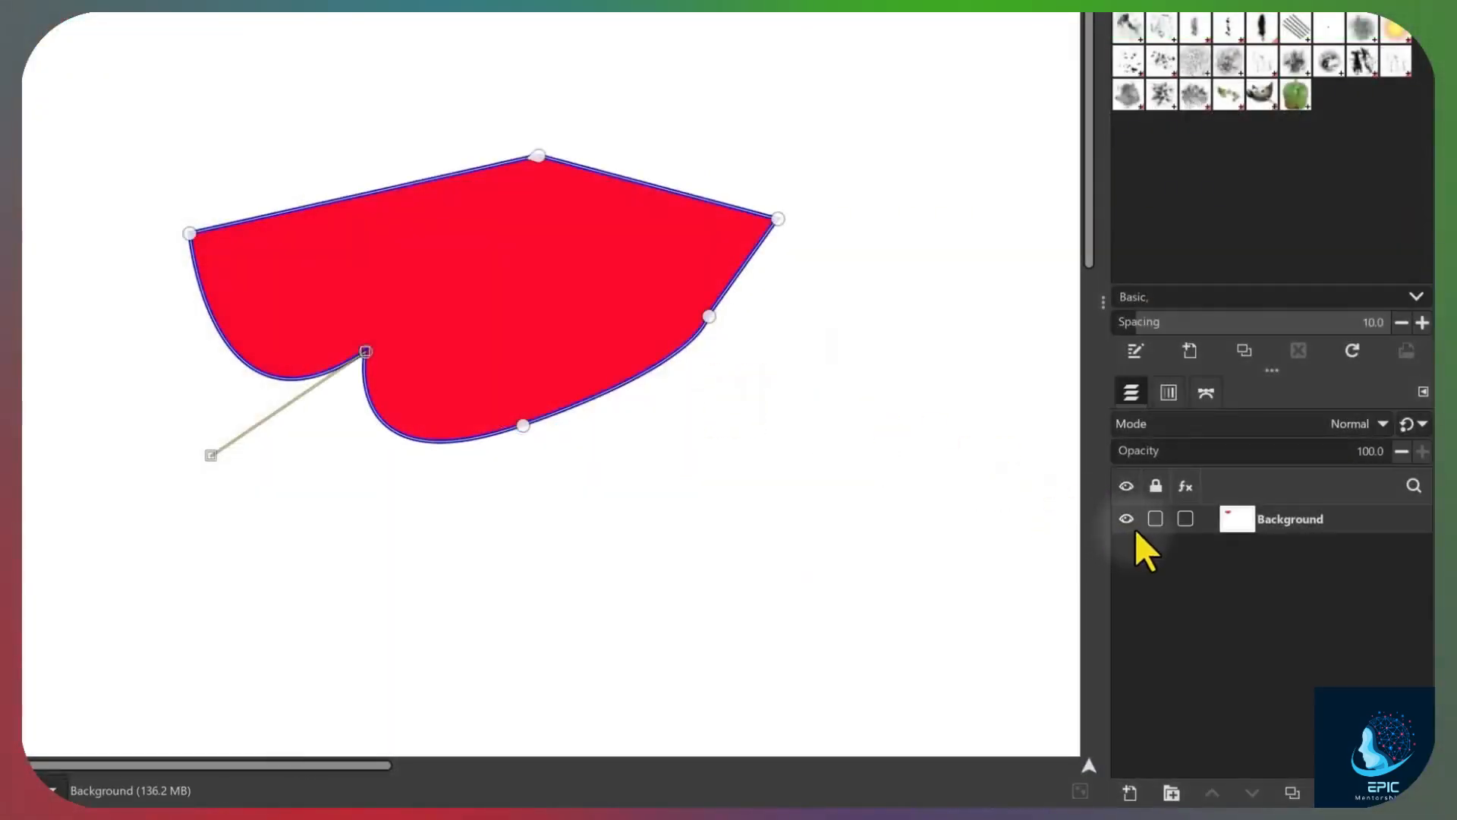
# Make the path visible and toggle the Background layer's visibility off and on to compare
pyautogui.click(1206, 393)
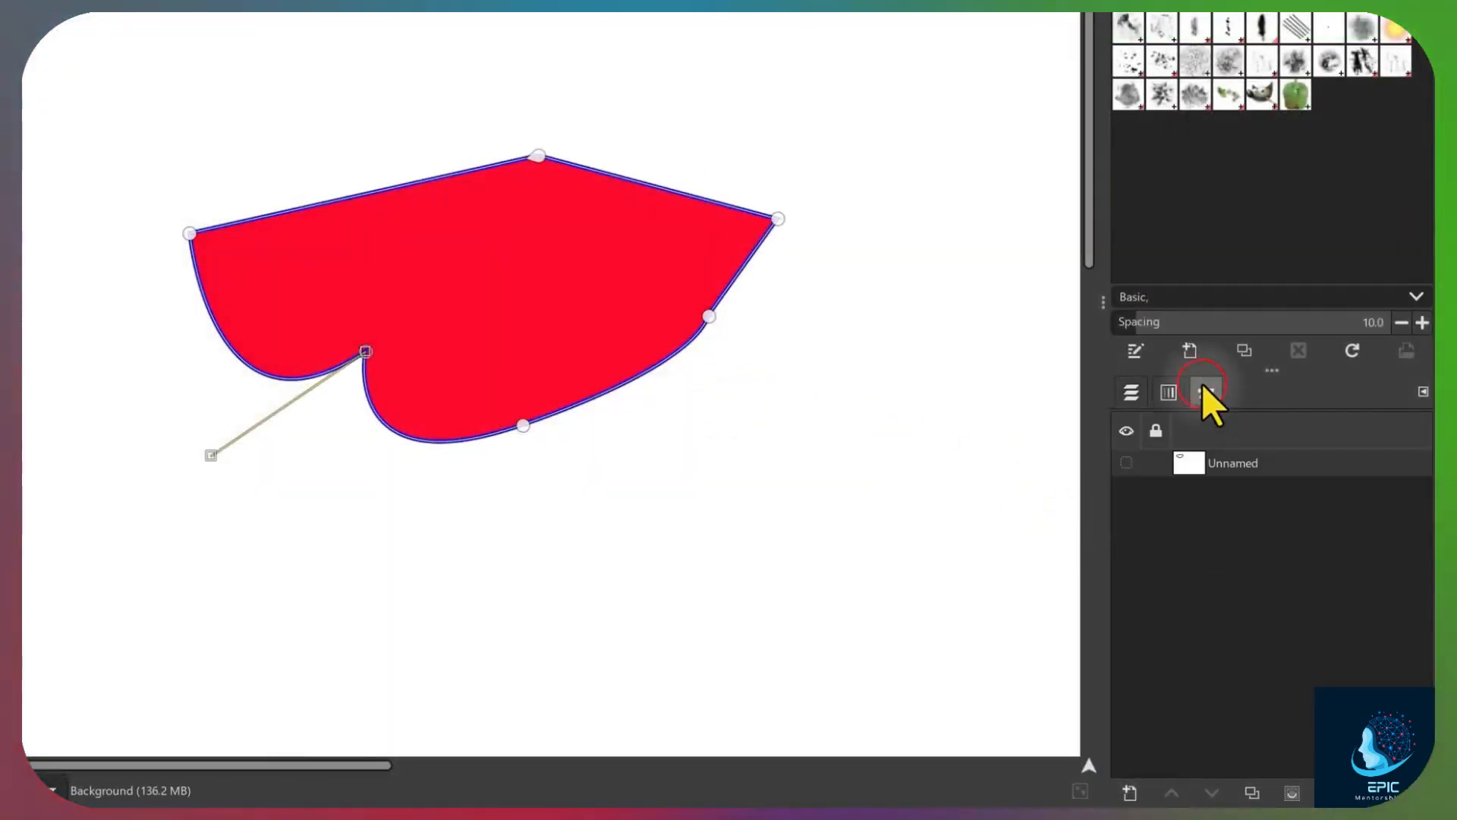
pyautogui.click(1126, 463)
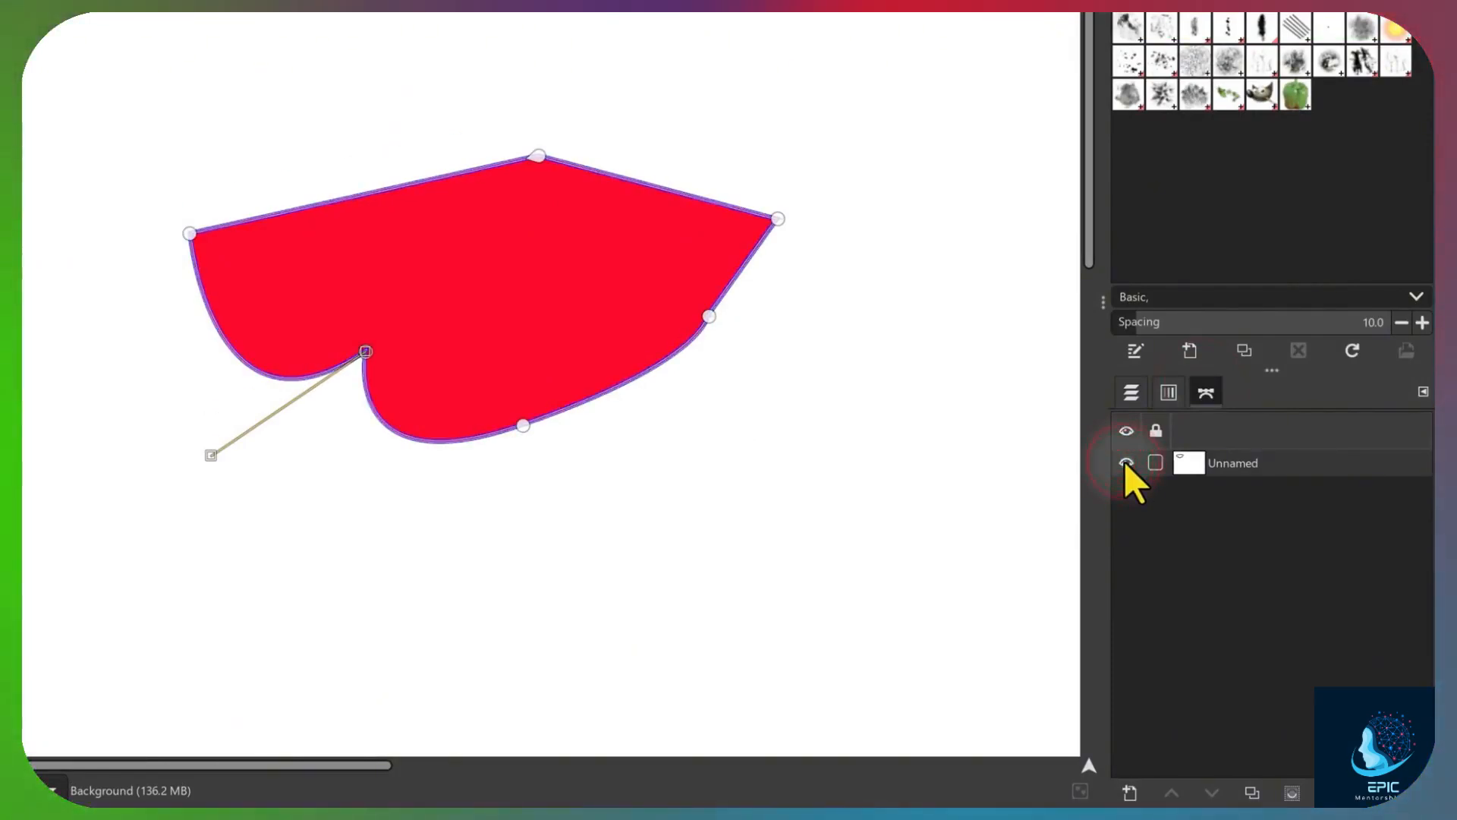
pyautogui.click(1130, 393)
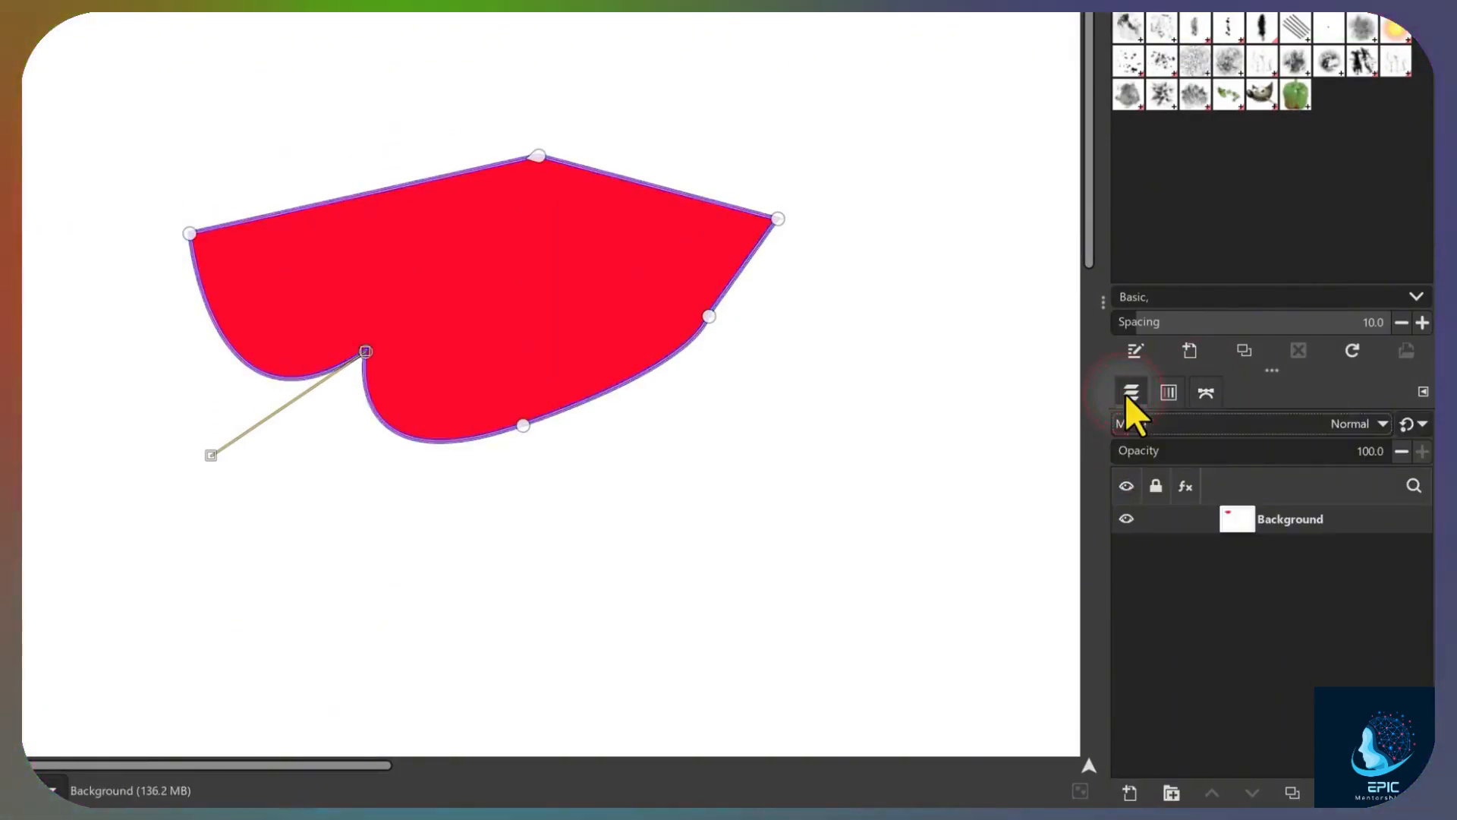
pyautogui.click(1126, 519)
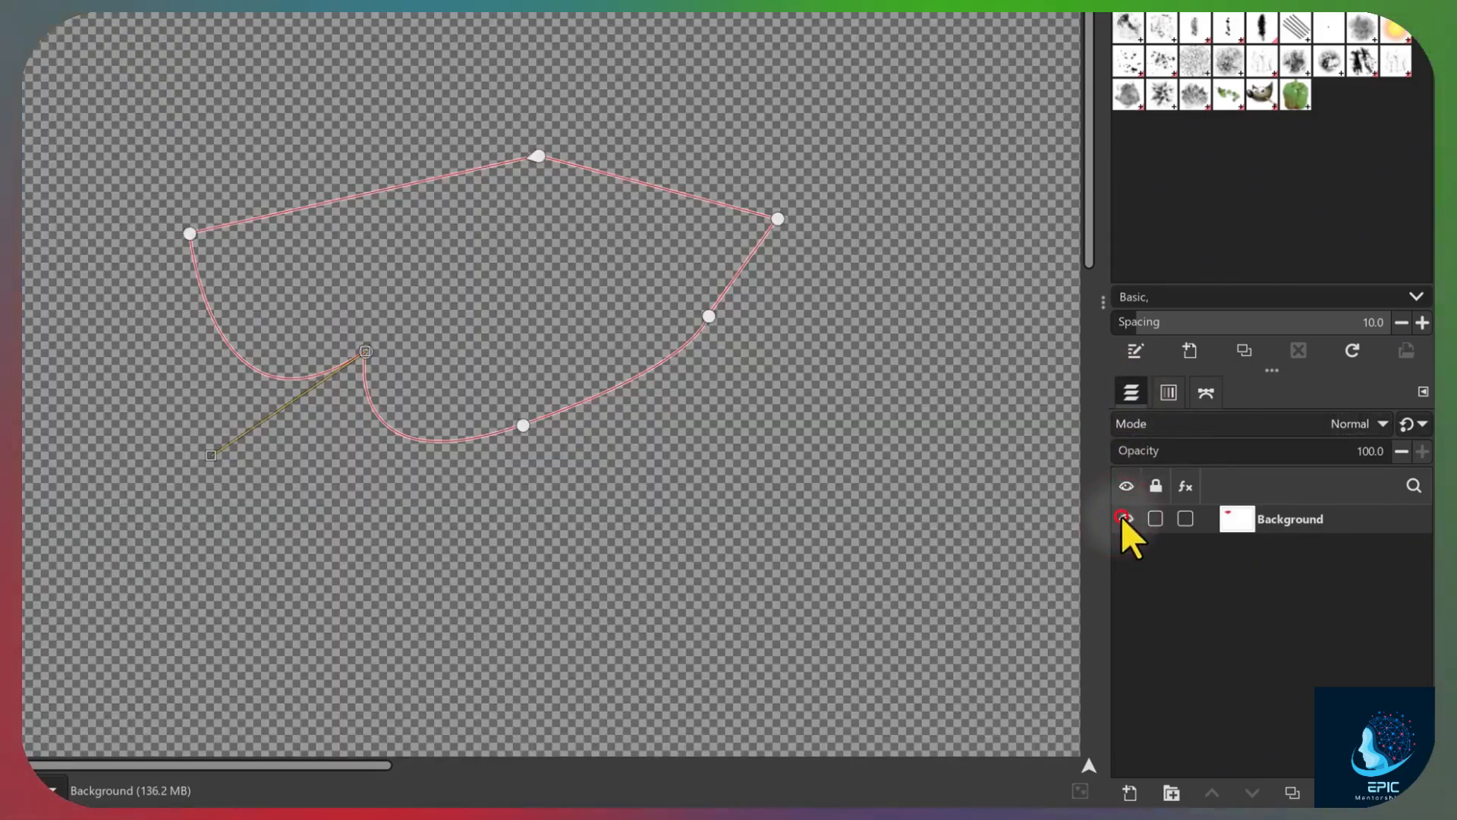
pyautogui.click(1127, 519)
pyautogui.click(1126, 520)
pyautogui.click(1126, 519)
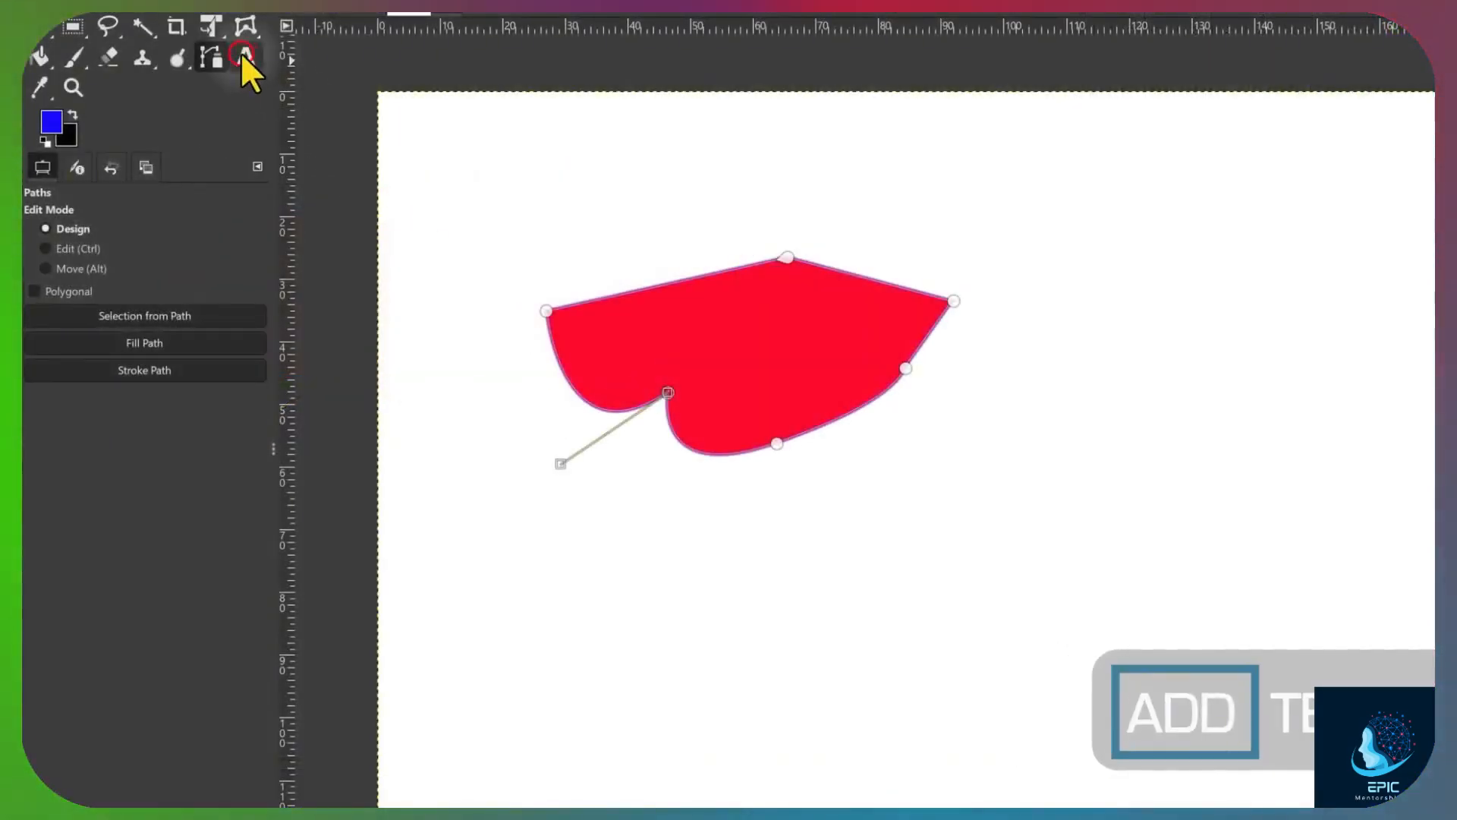
# Add the text "This is GIMP!" in blue 62 px Sans-serif on the canvas below the red shape
pyautogui.click(242, 55)
pyautogui.click(499, 545)
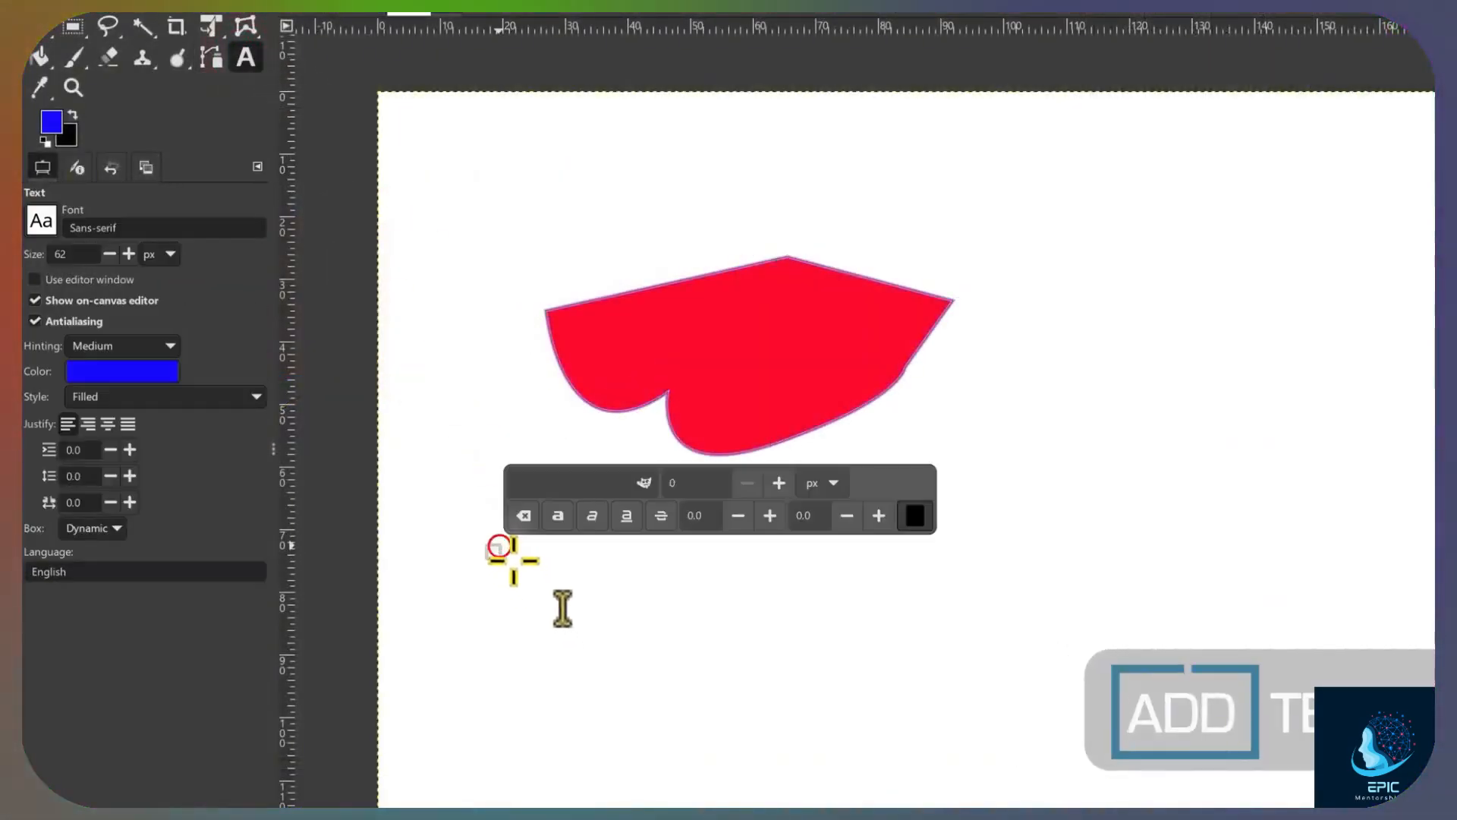
pyautogui.write('This is')
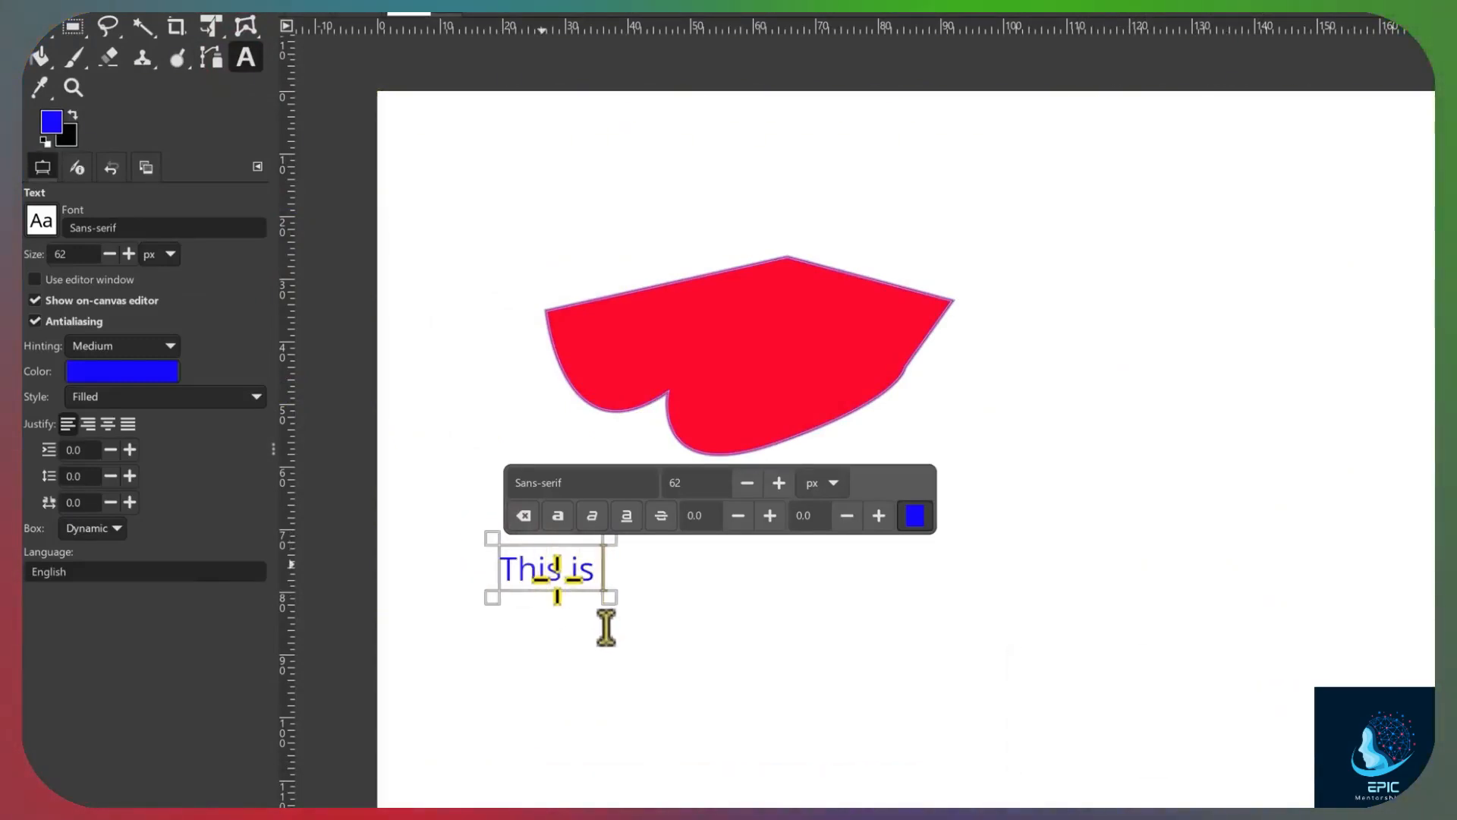
pyautogui.write('GIMP!')
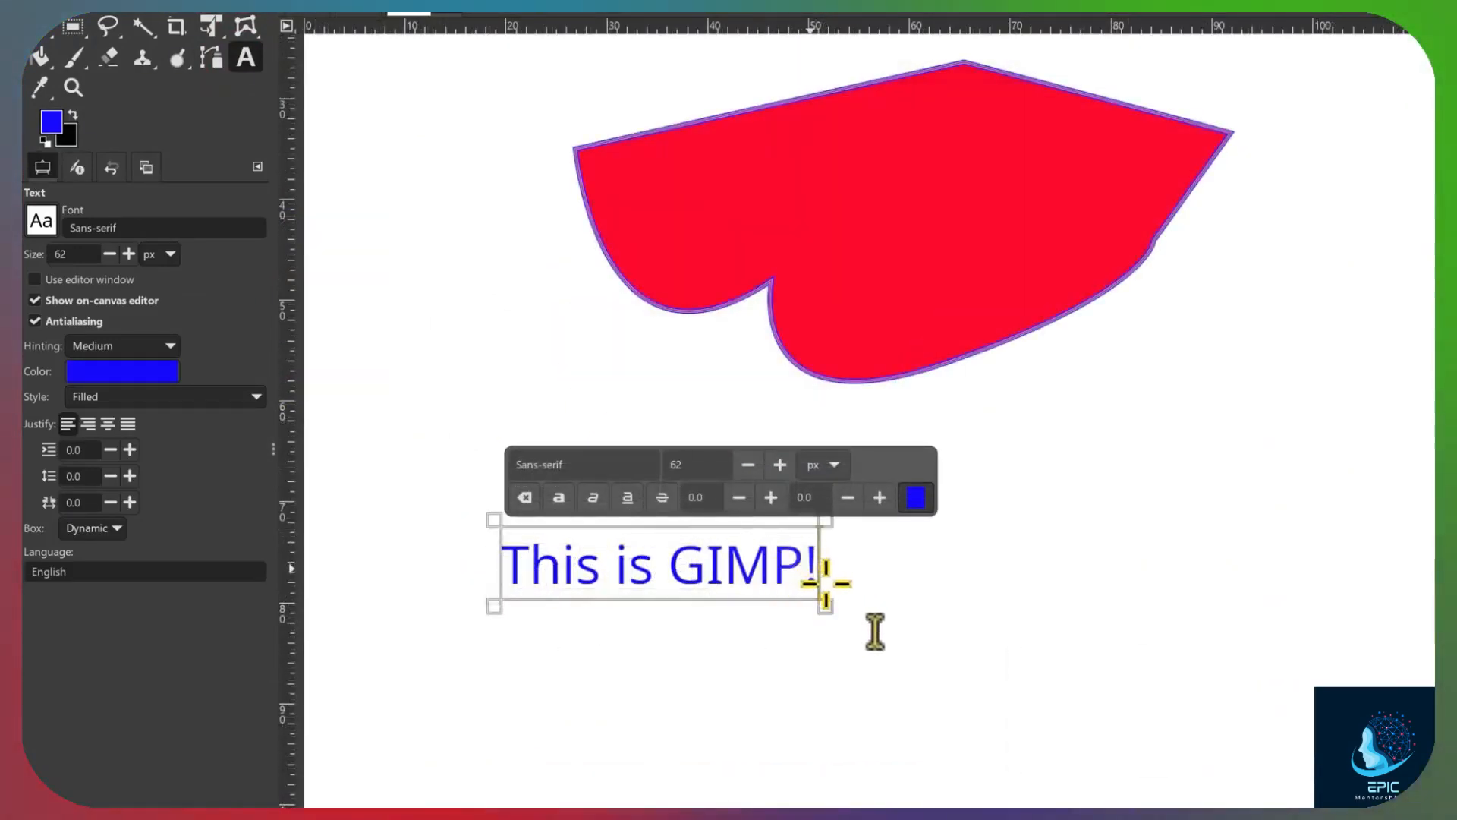
# Make the word GIMP in the text bold and set it in Consolas Bold at 67 px
pyautogui.moveTo(818, 577); pyautogui.dragTo(660, 582)
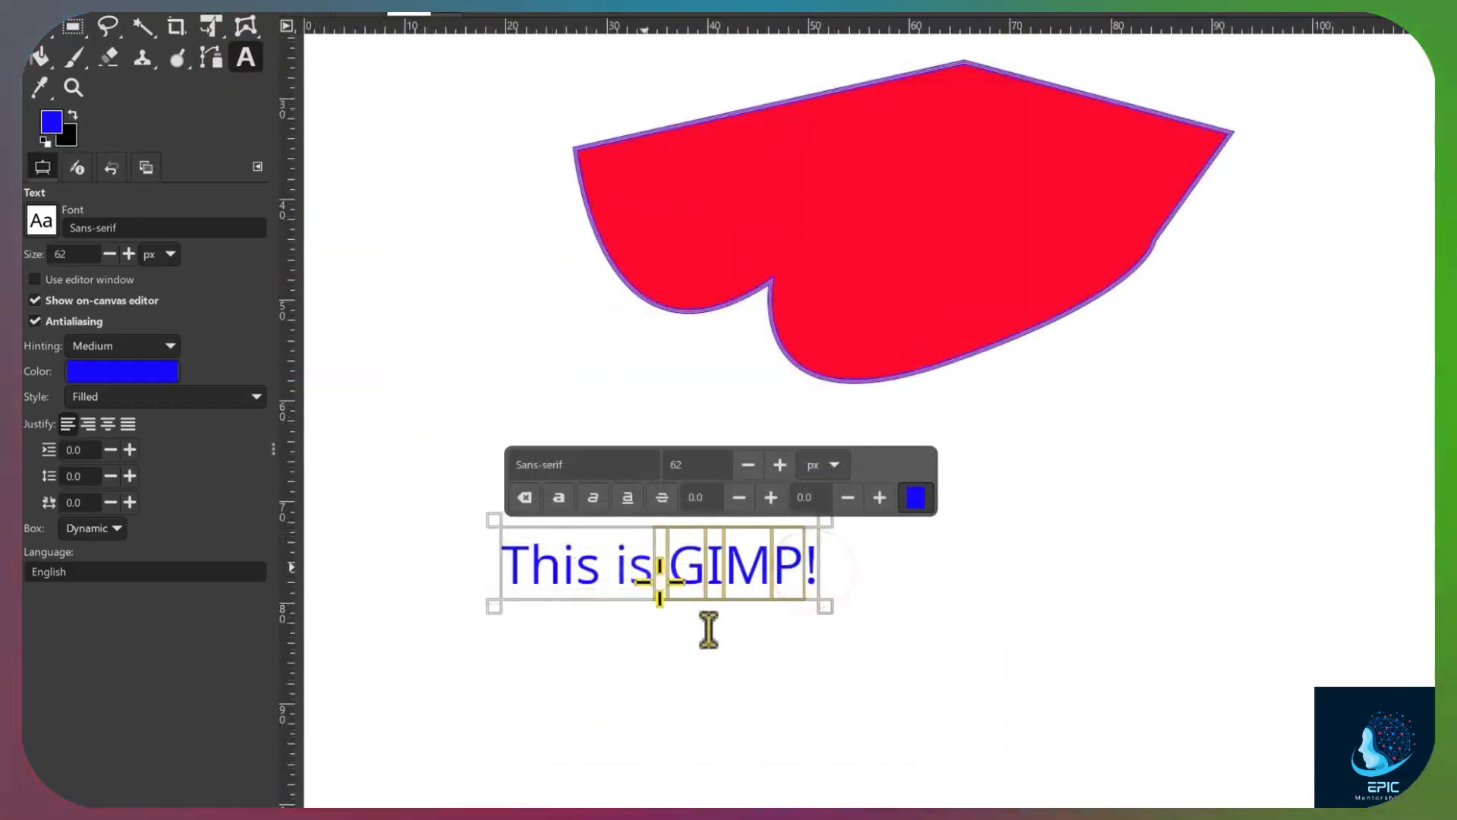
pyautogui.click(562, 497)
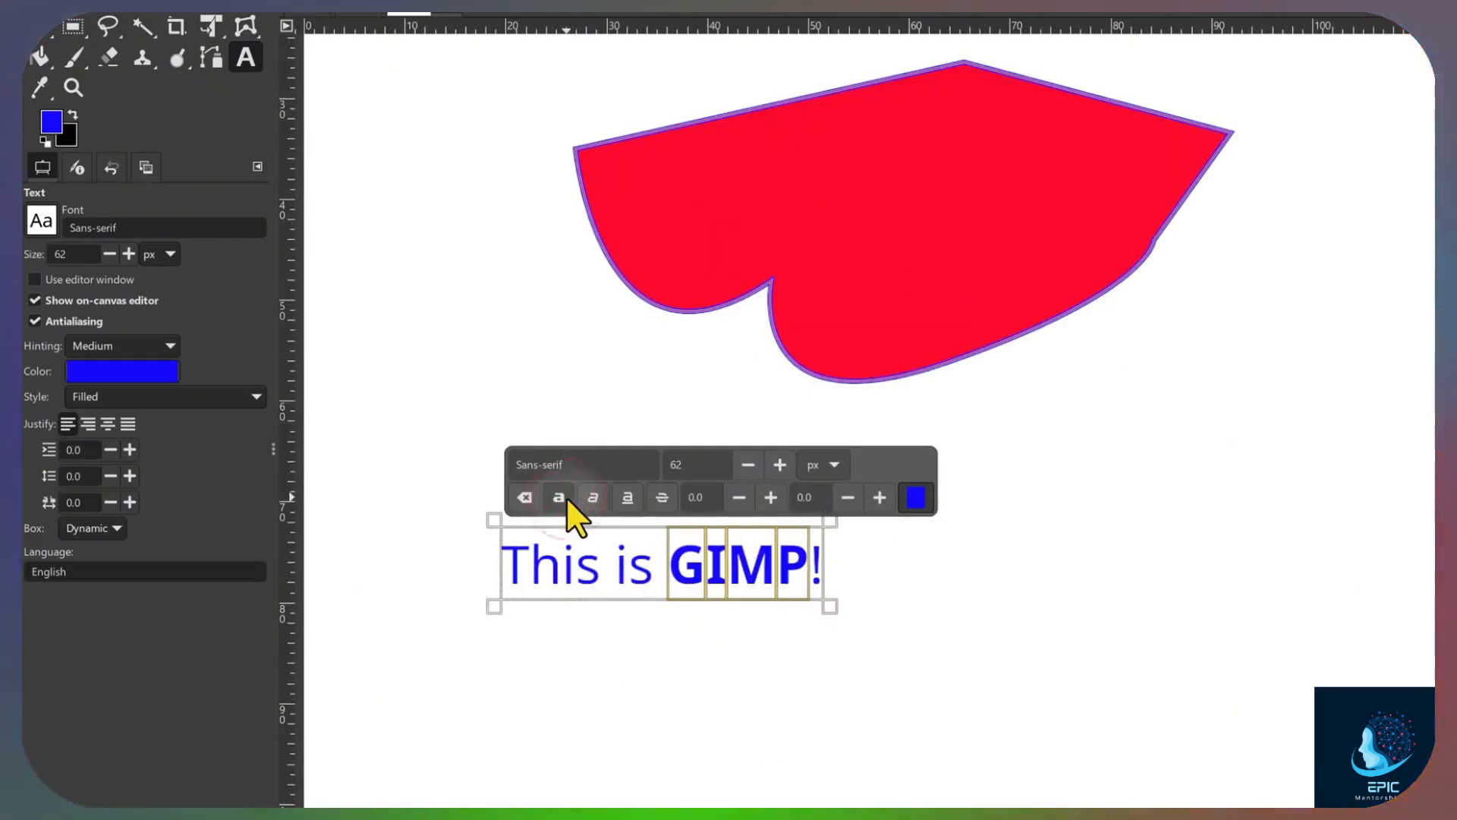
pyautogui.click(507, 465)
pyautogui.write('Consola')
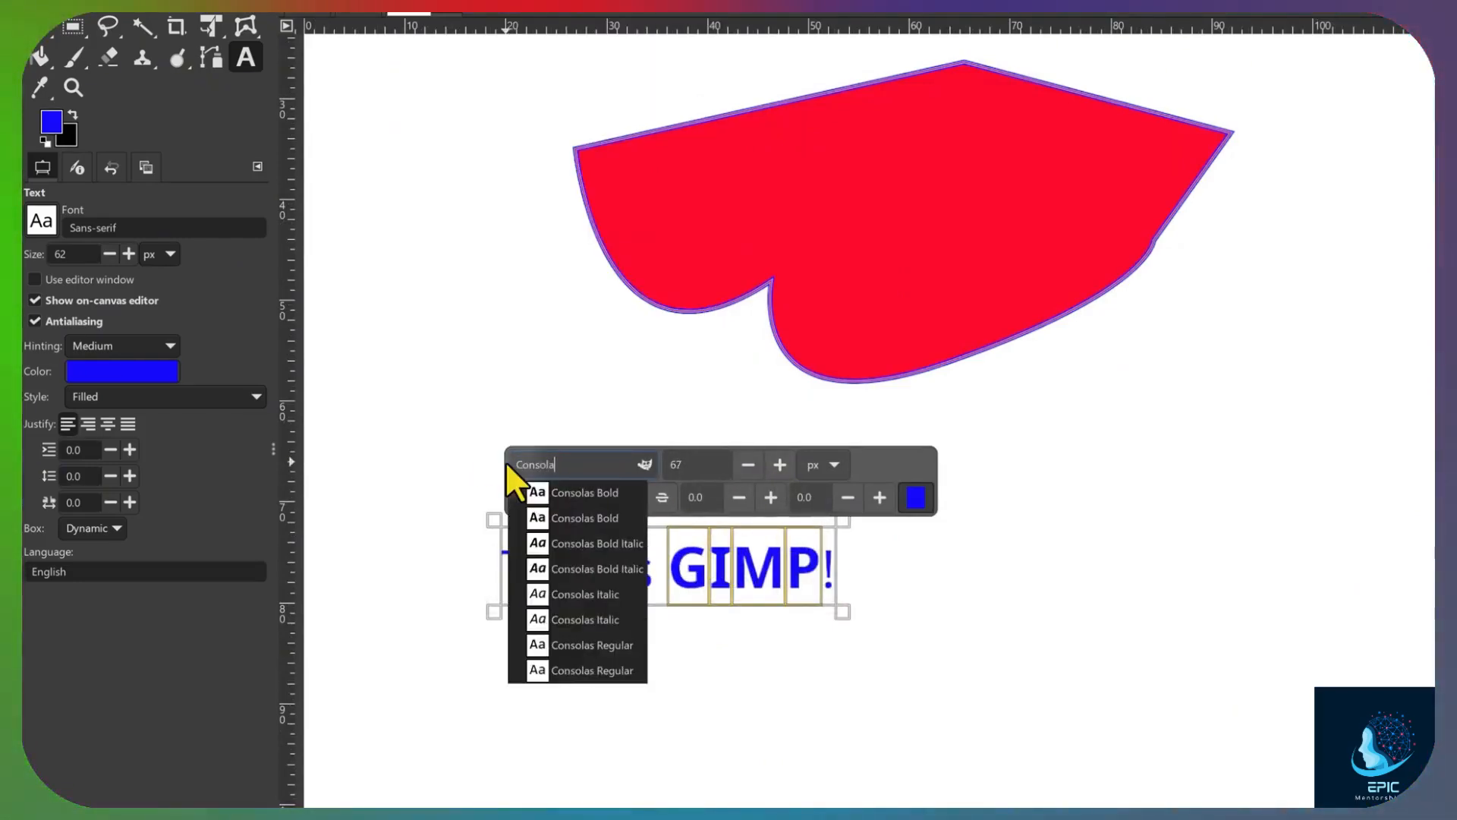
pyautogui.click(577, 493)
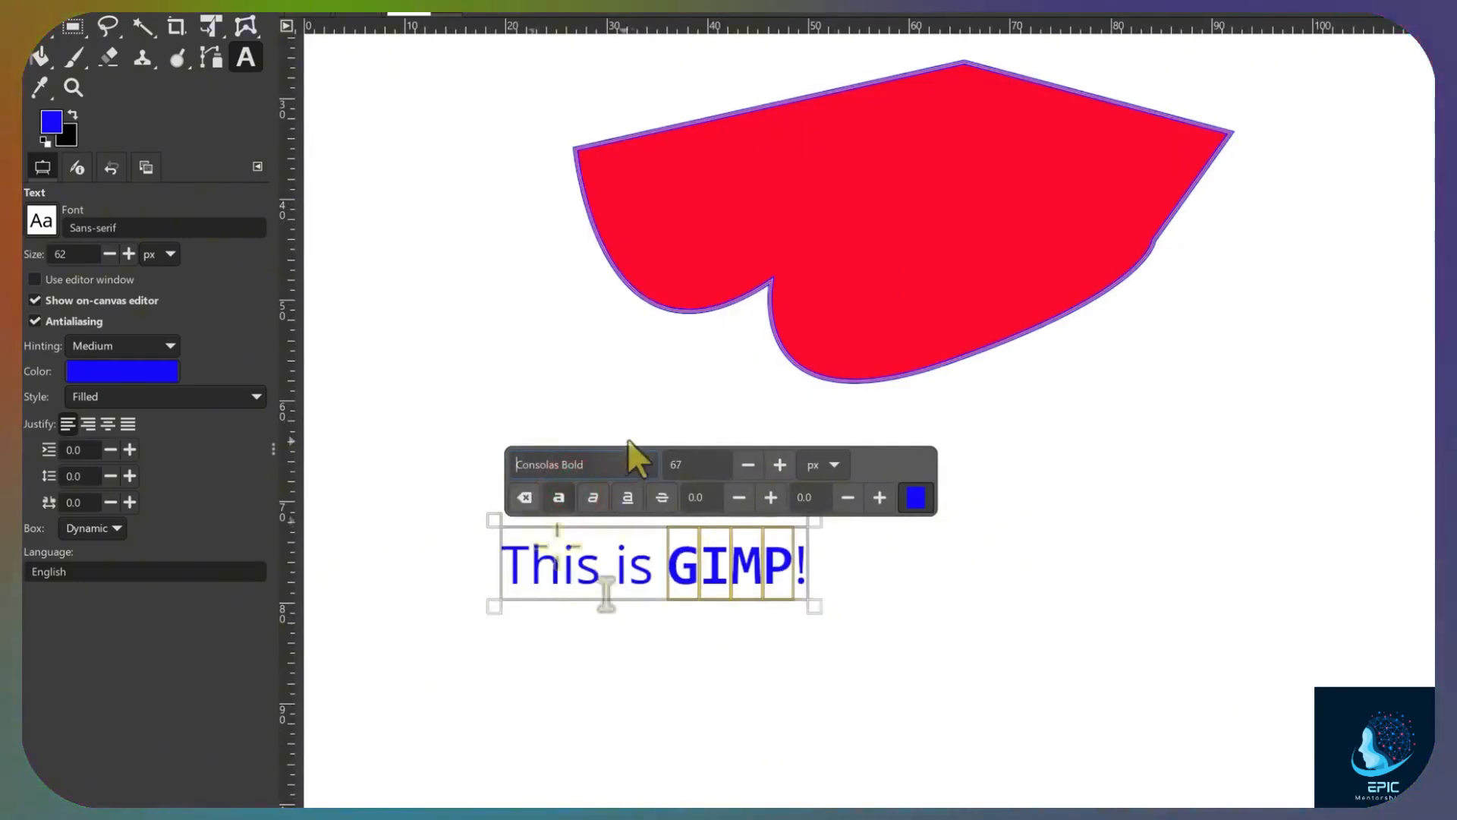
# Change the color of the word GIMP to magenta
pyautogui.click(918, 498)
pyautogui.click(862, 344)
pyautogui.click(1030, 653)
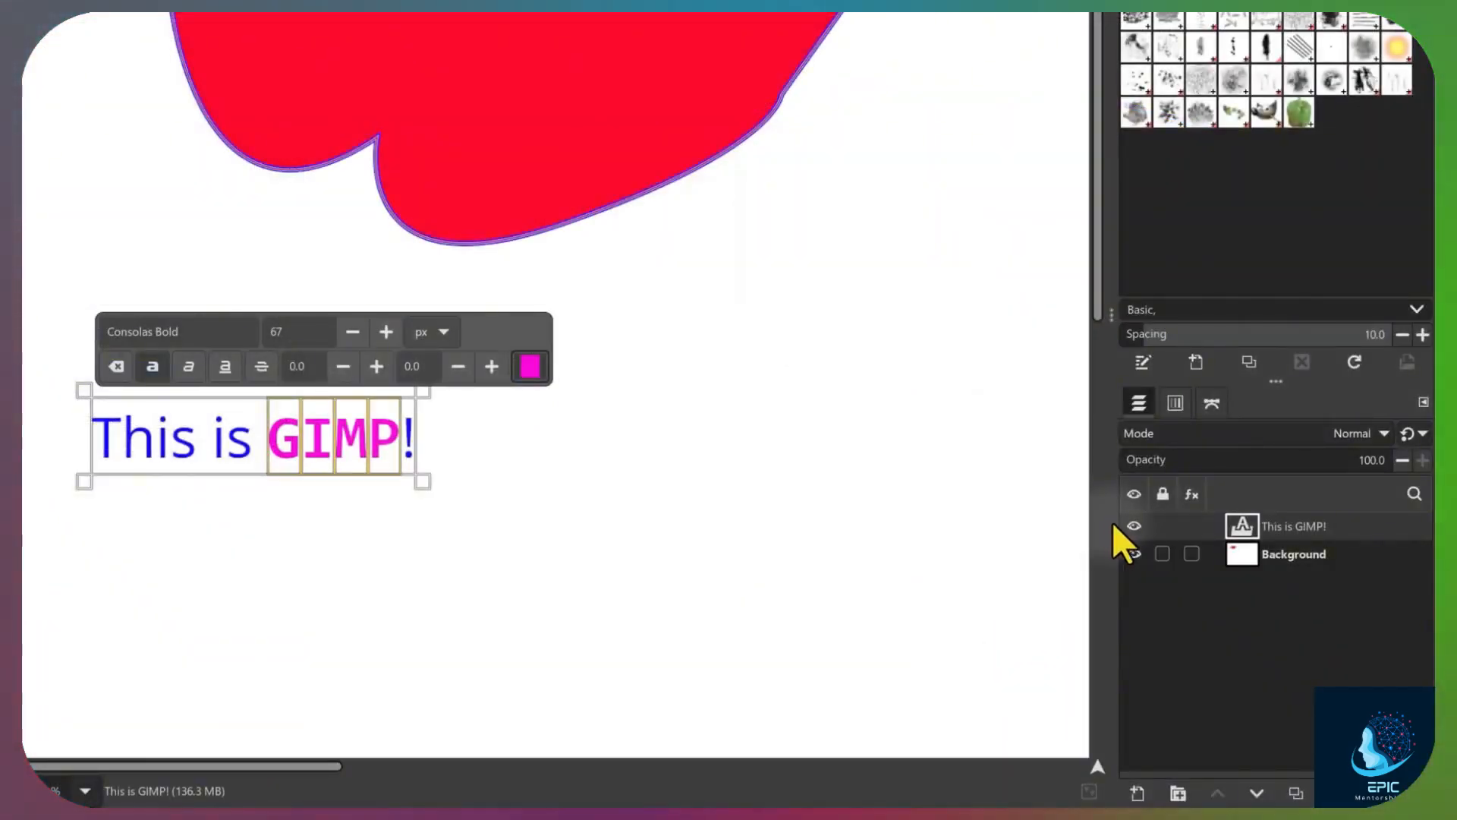
# Toggle the text layer's visibility off and on, and enlarge and reposition the text with Unified Transform
pyautogui.click(1135, 526)
pyautogui.click(1135, 525)
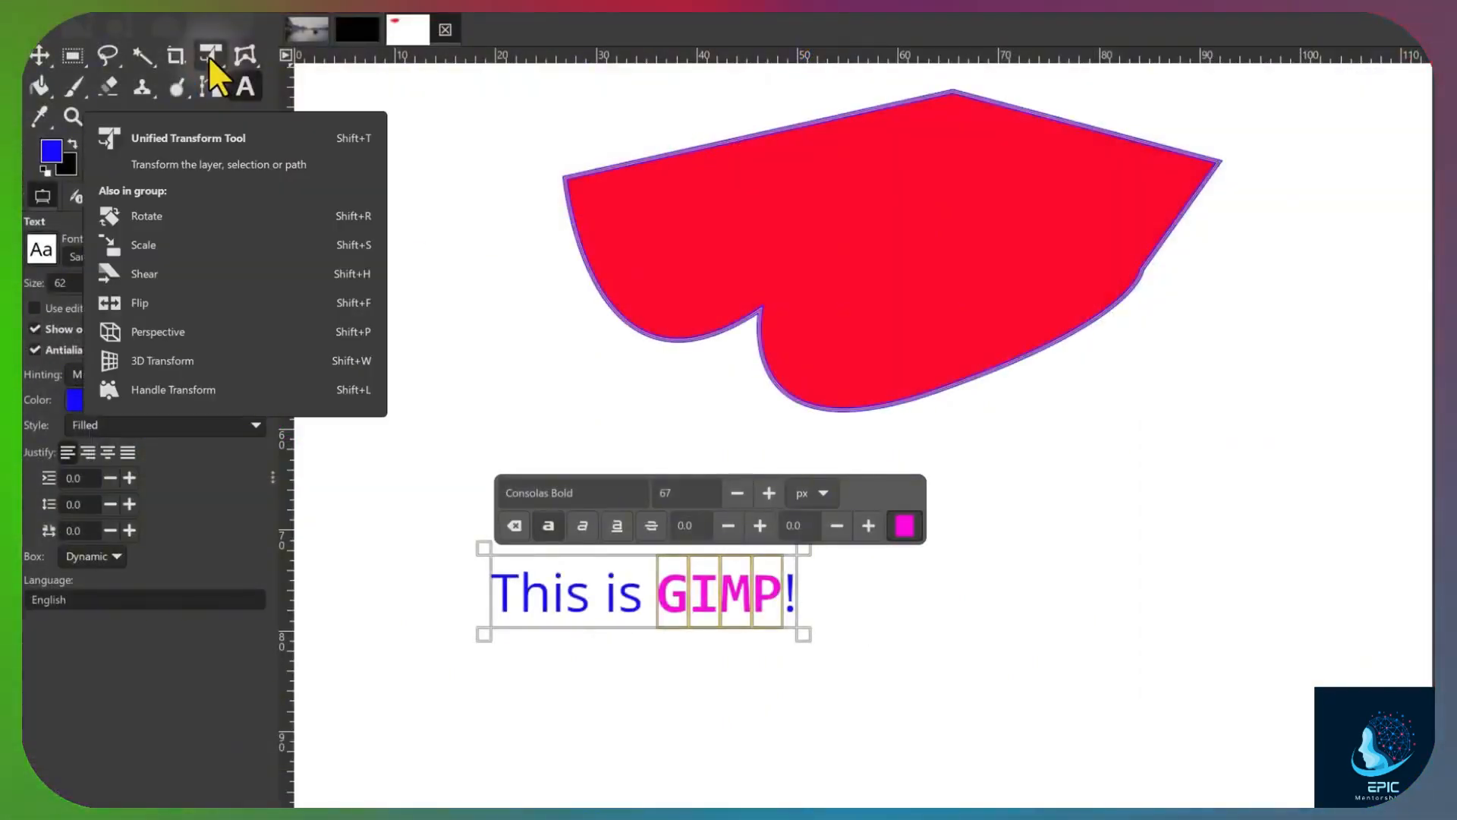
pyautogui.click(208, 57)
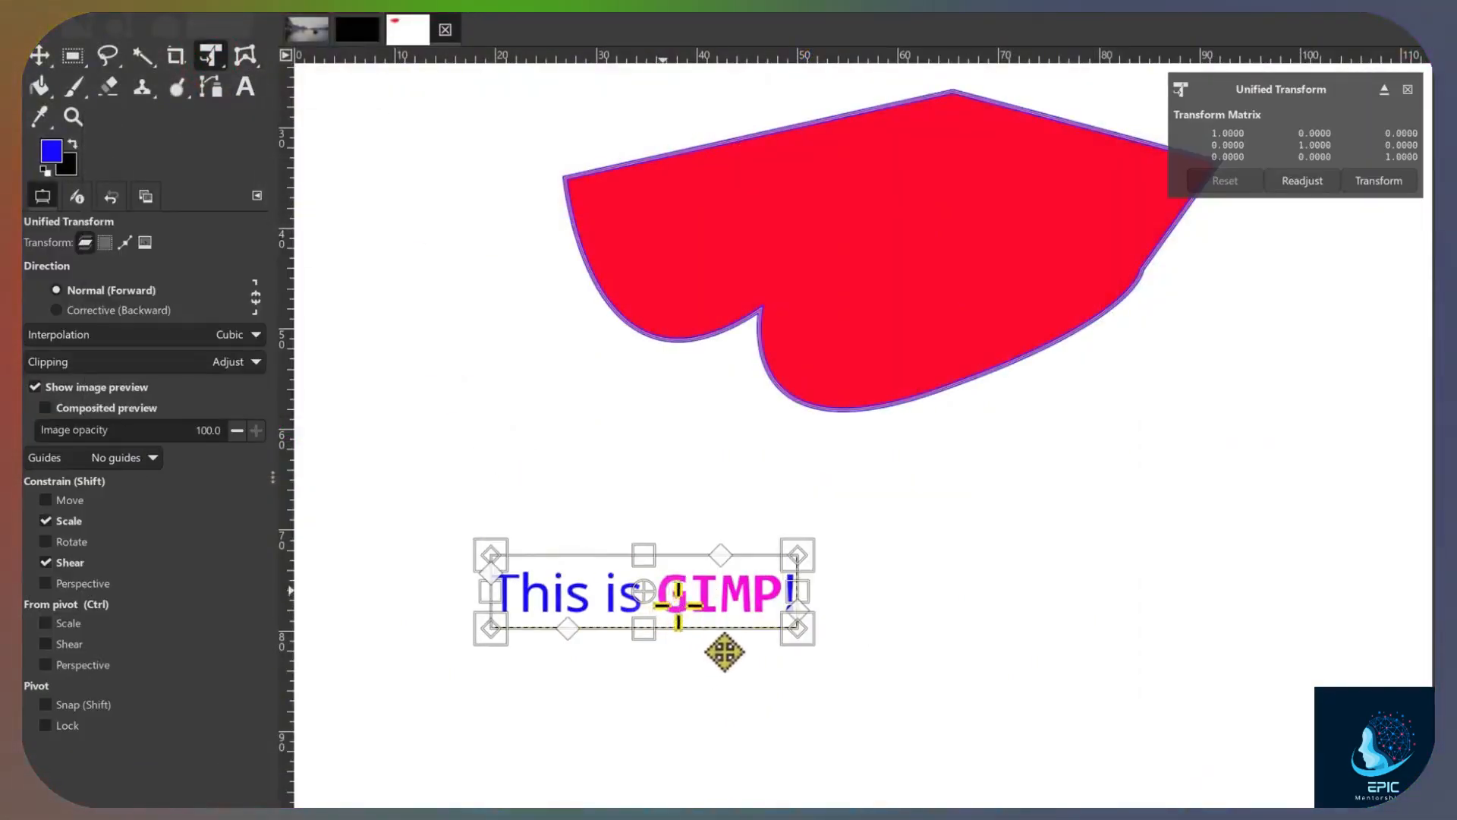
pyautogui.moveTo(678, 604); pyautogui.dragTo(982, 569)
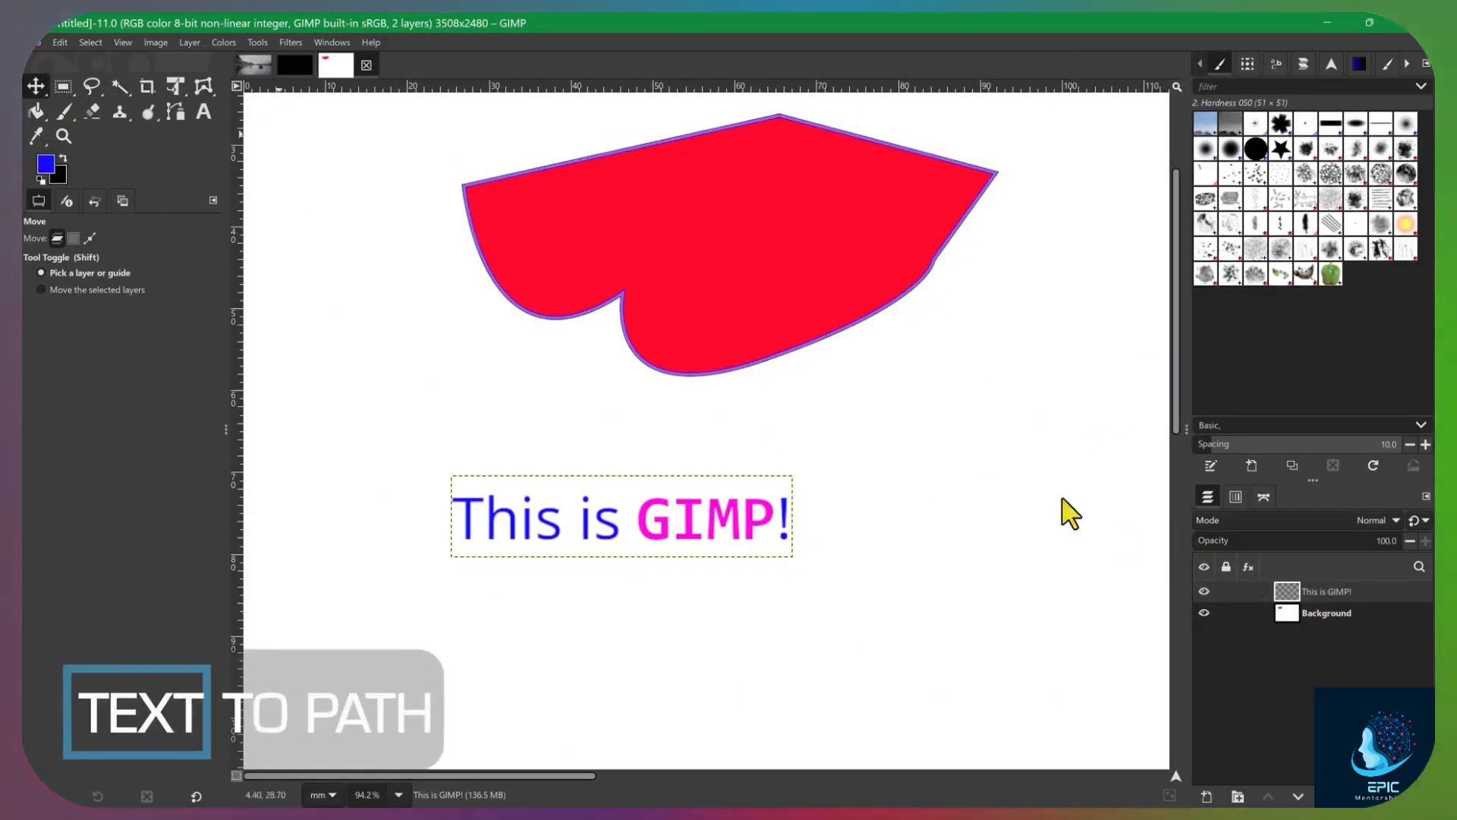
# Convert the "This is GIMP!" text to a path, hide the text layer and make the text path visible
pyautogui.click(190, 43)
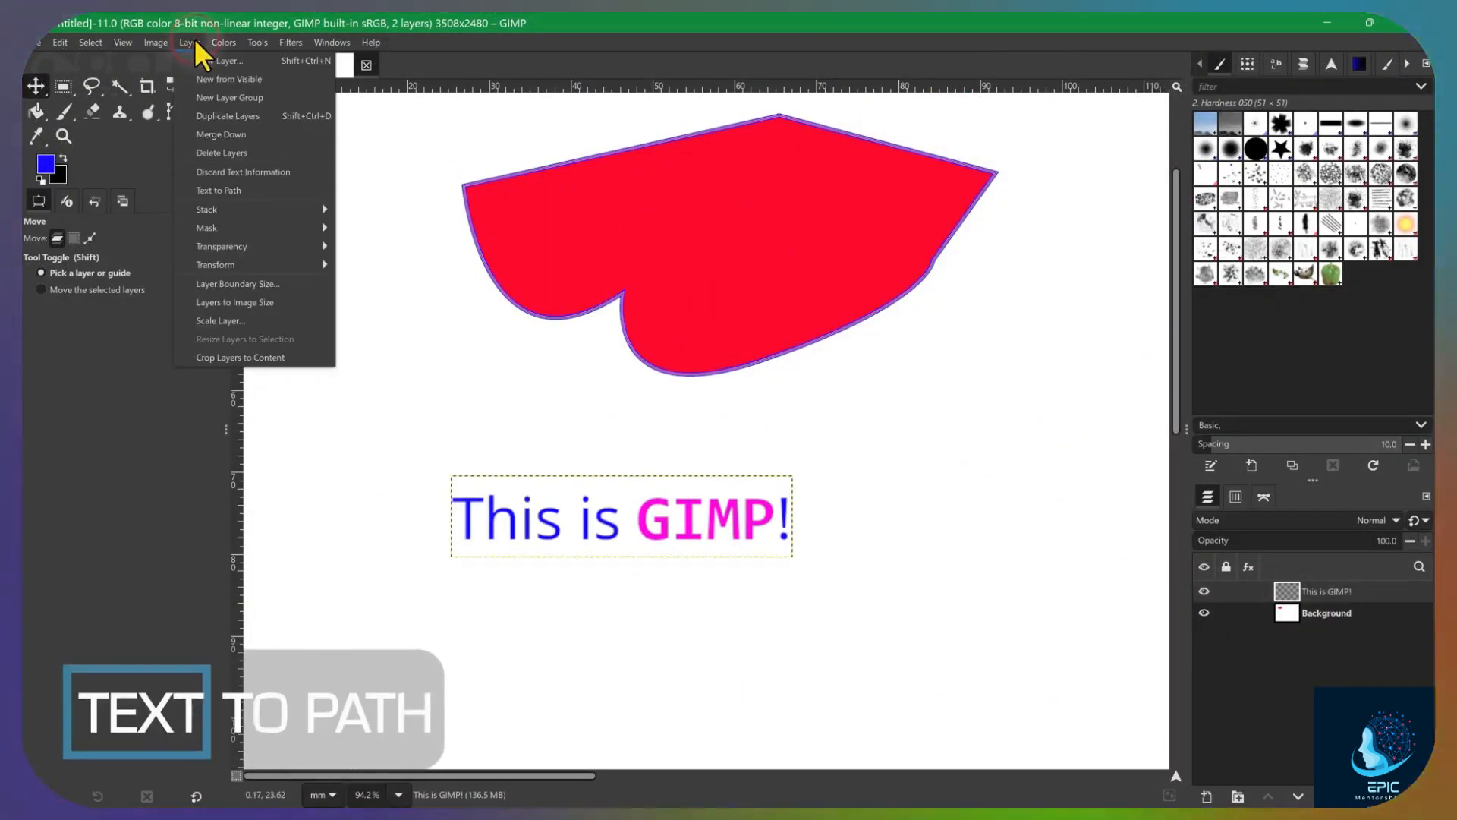
pyautogui.click(230, 192)
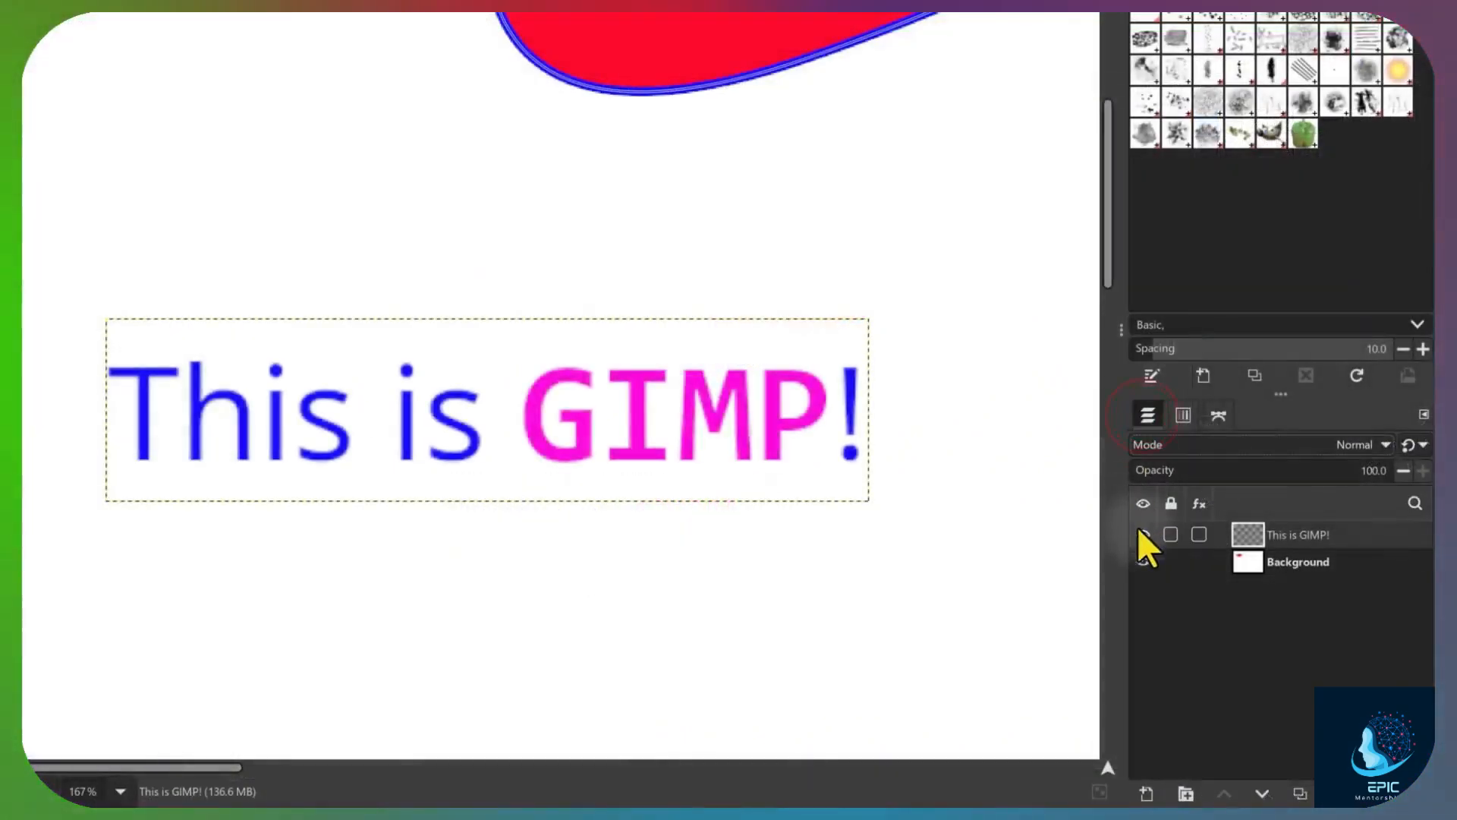
pyautogui.click(1203, 591)
pyautogui.click(1218, 415)
pyautogui.click(1143, 479)
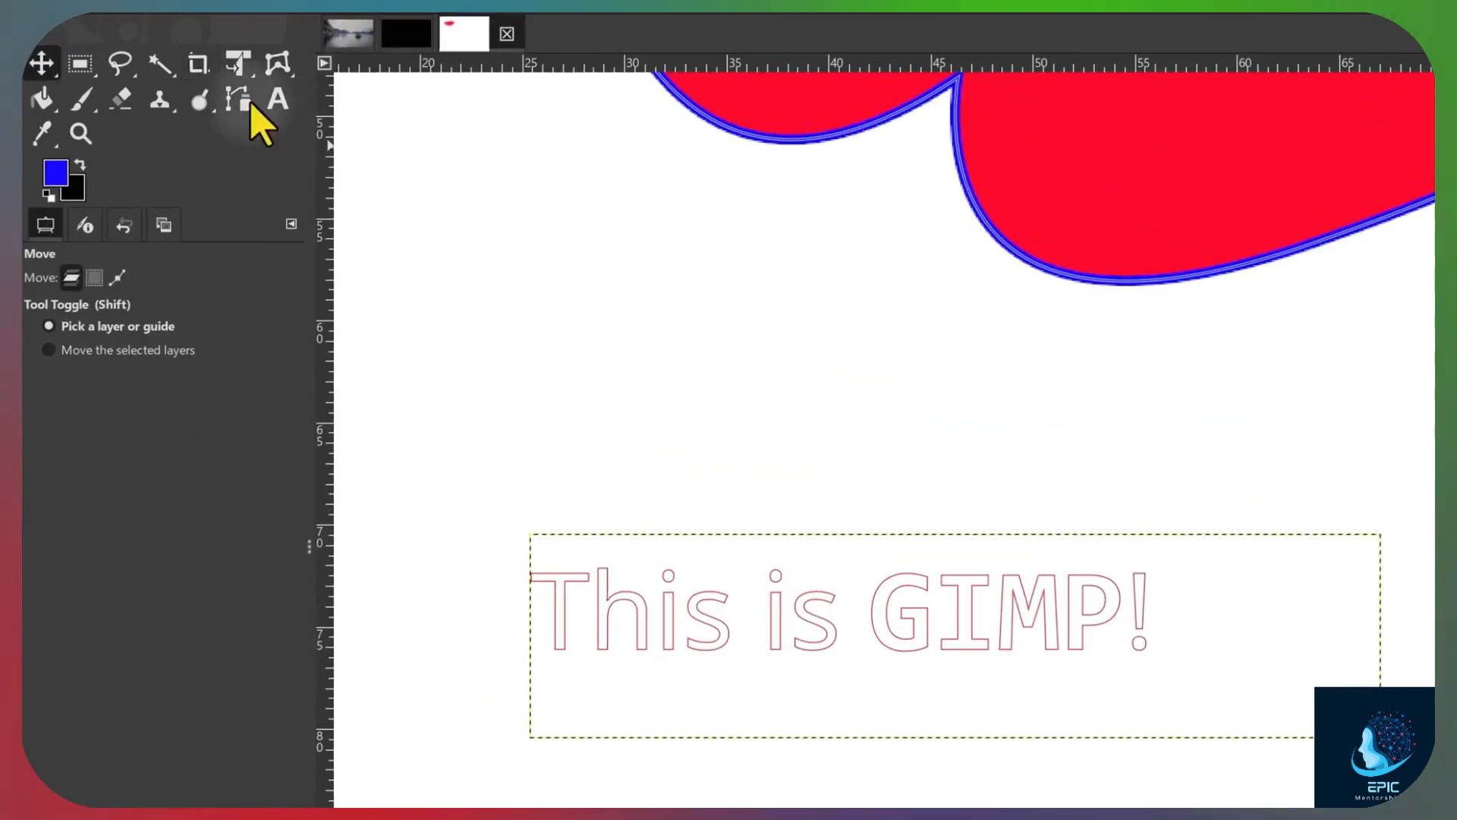
# Activate the text path for editing and pull an upper anchor of the letter M upward
pyautogui.click(239, 100)
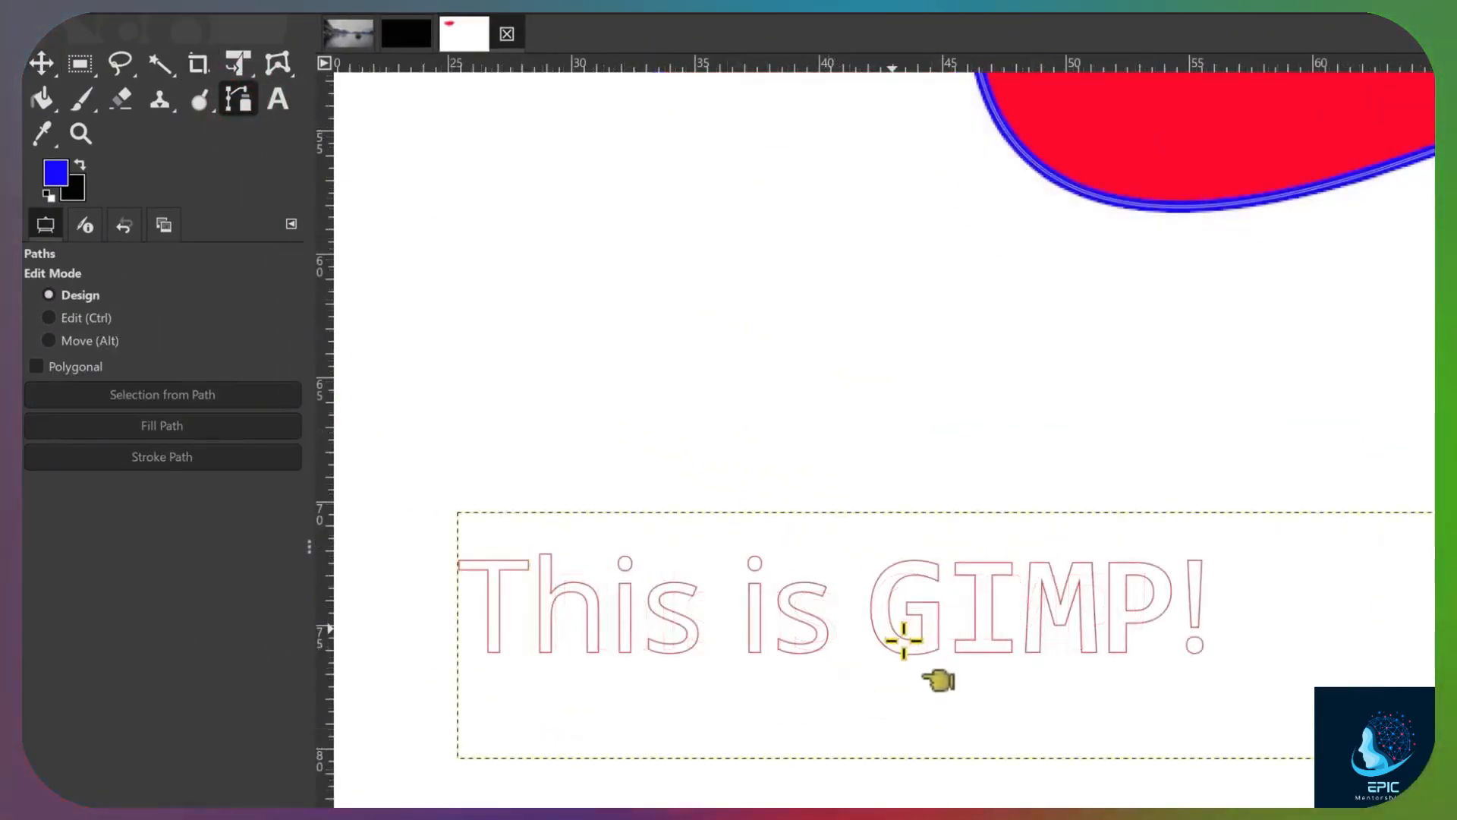
pyautogui.click(904, 640)
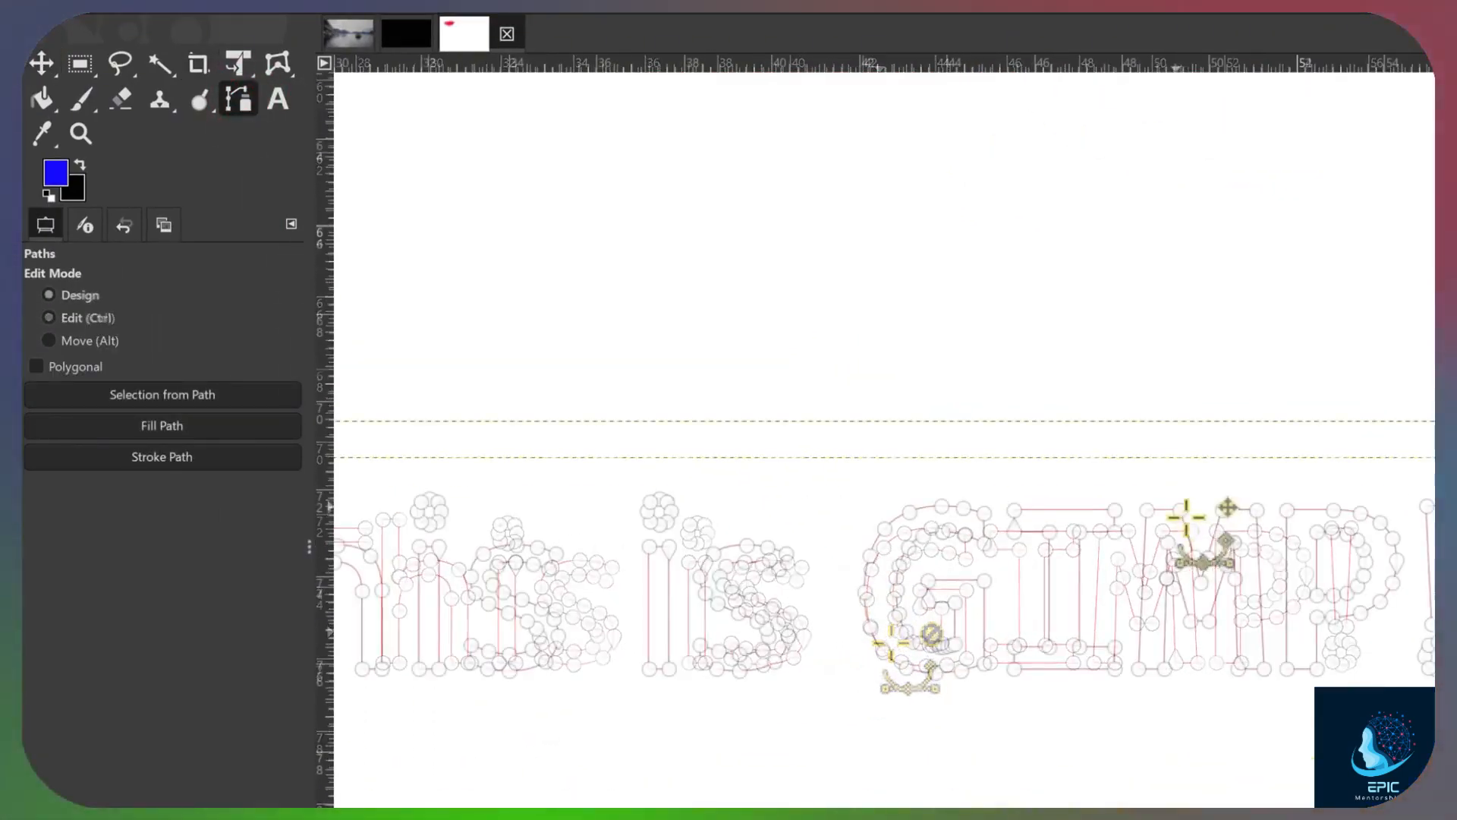
pyautogui.moveTo(1189, 516); pyautogui.dragTo(1202, 472)
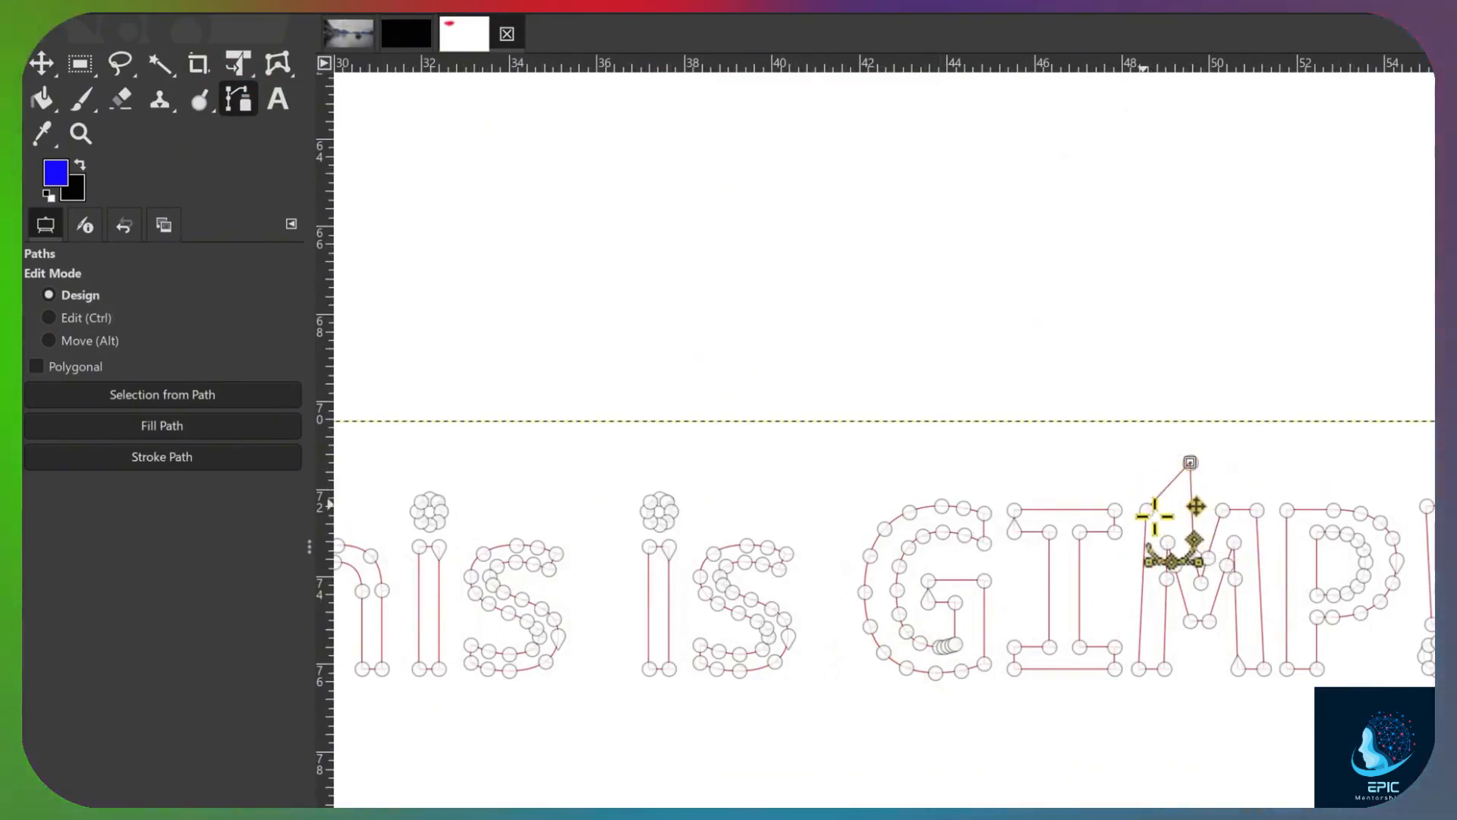
# Open the Save As dialog for the image and examine the available save file types, including GIMP XCF image
pyautogui.click(39, 52)
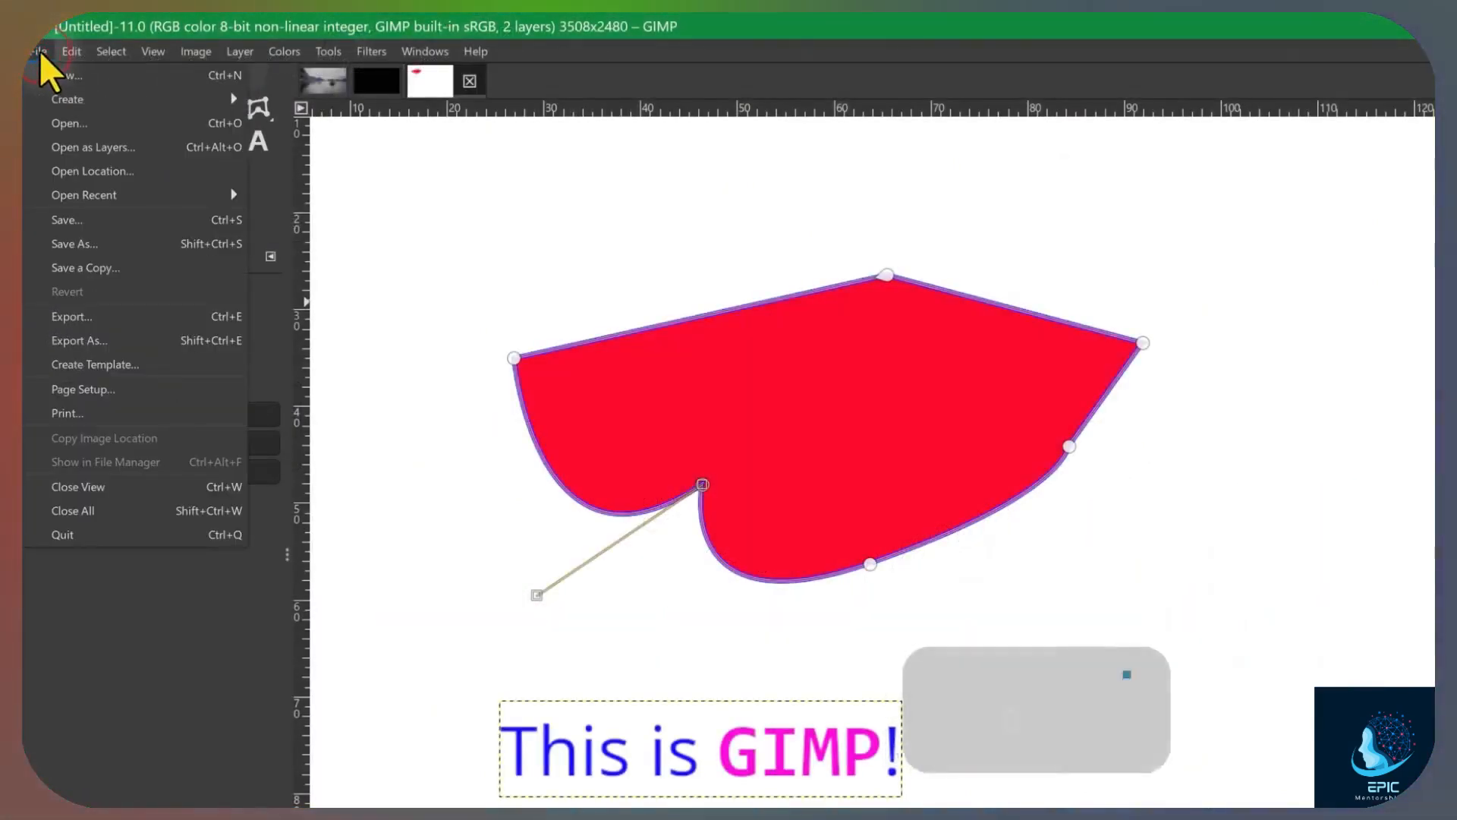
pyautogui.click(124, 245)
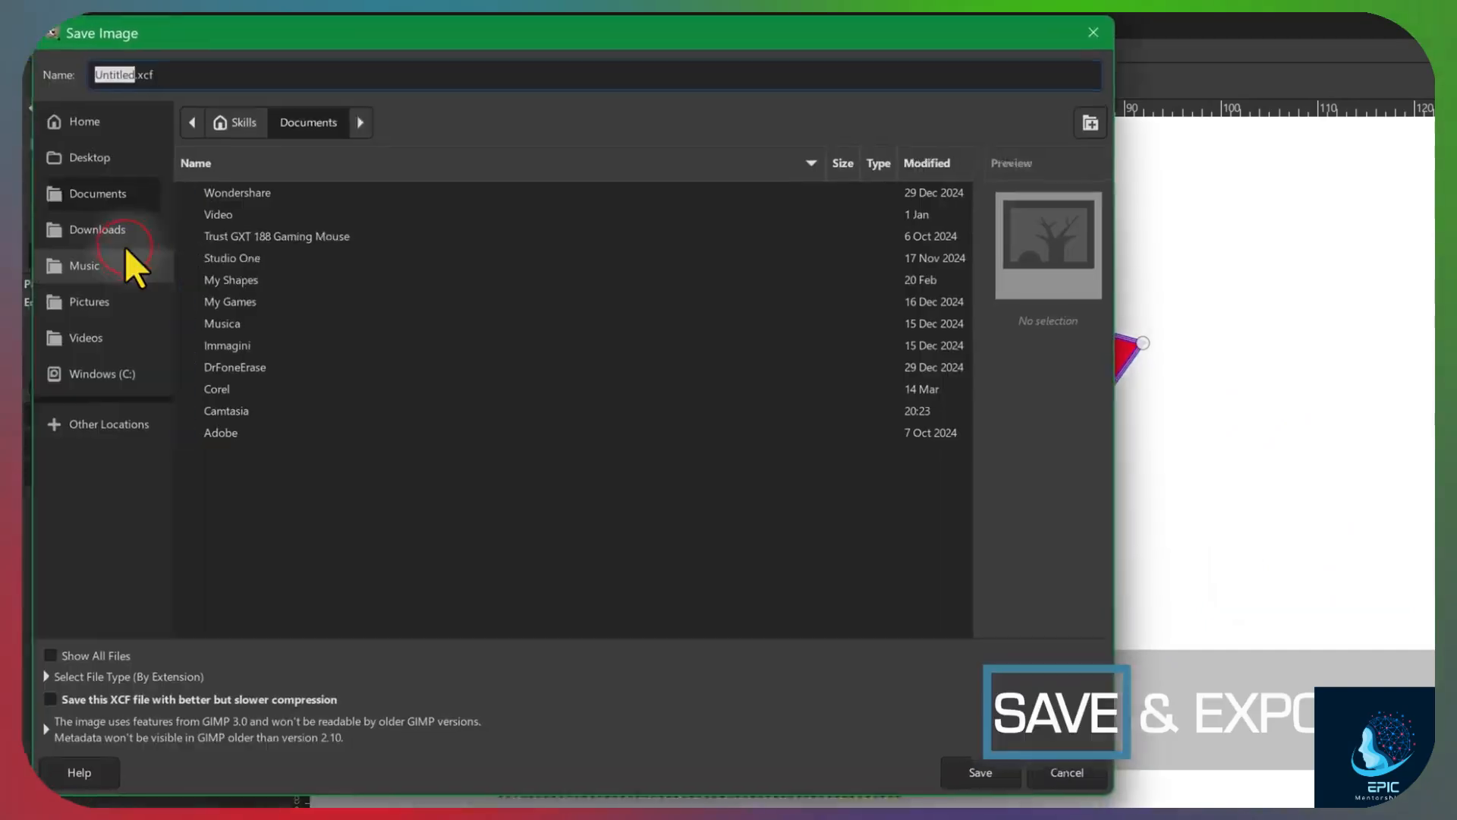
pyautogui.doubleClick(119, 72)
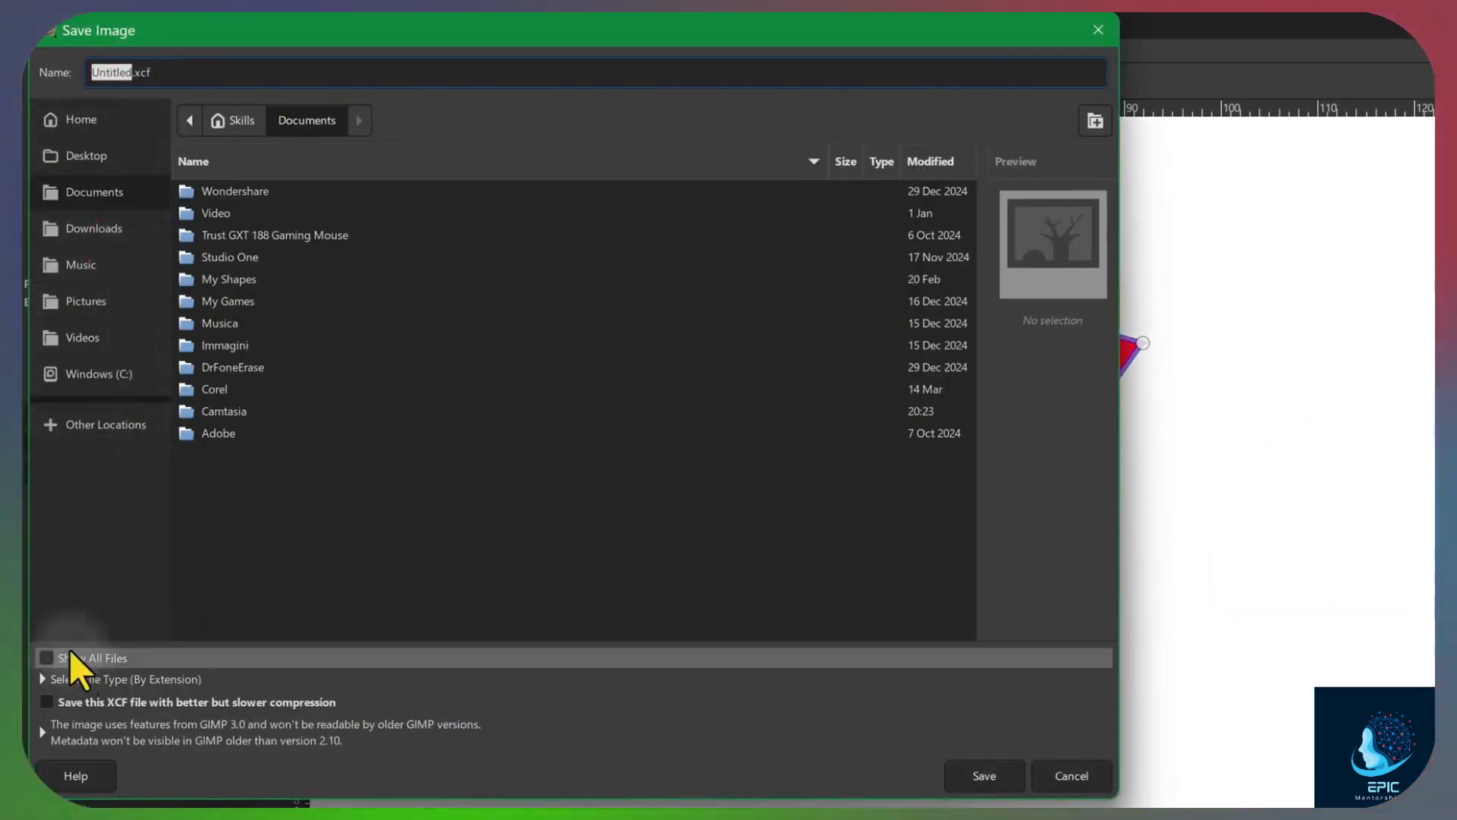
pyautogui.click(40, 677)
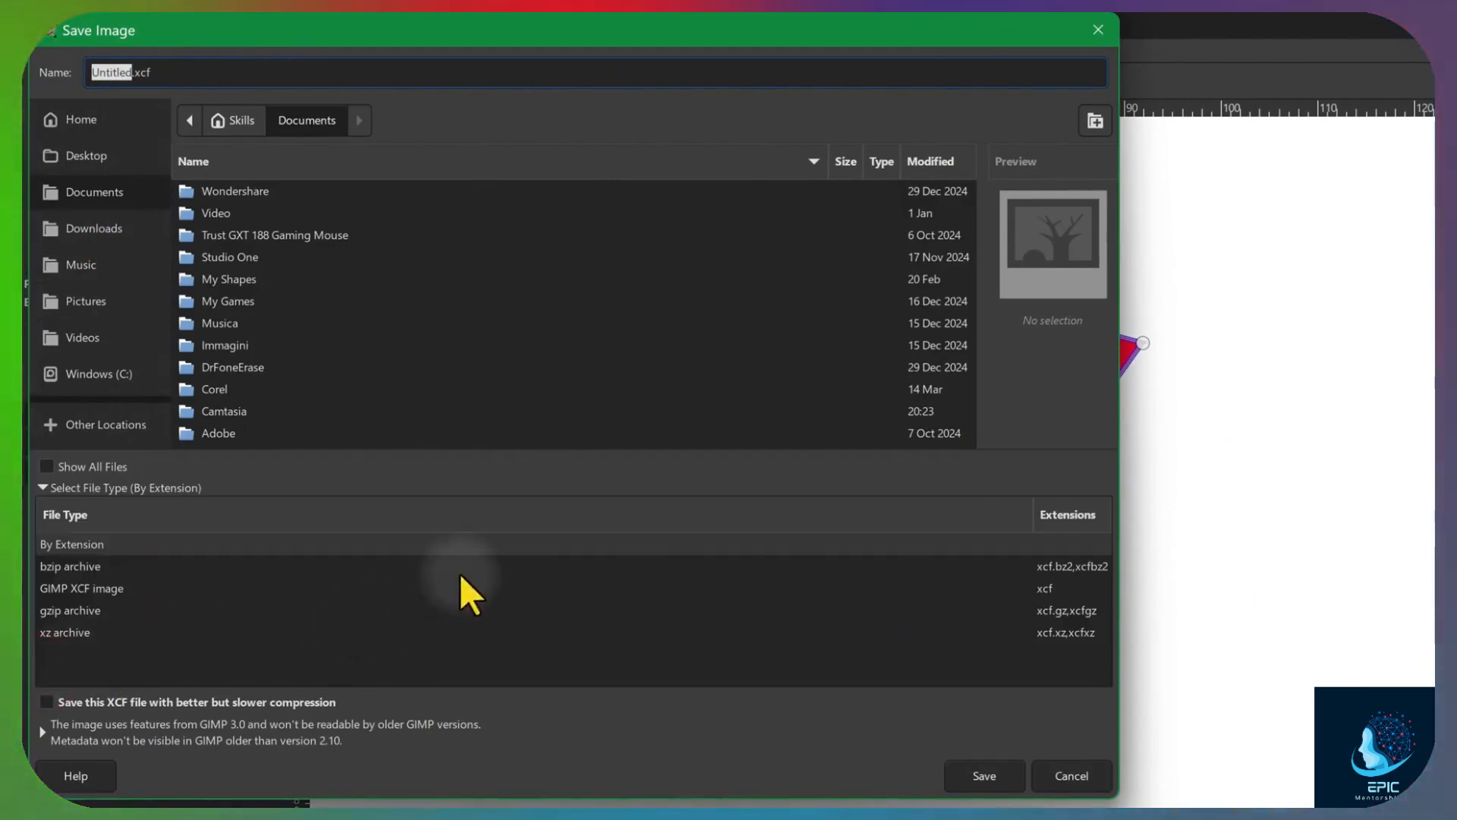
pyautogui.click(1037, 586)
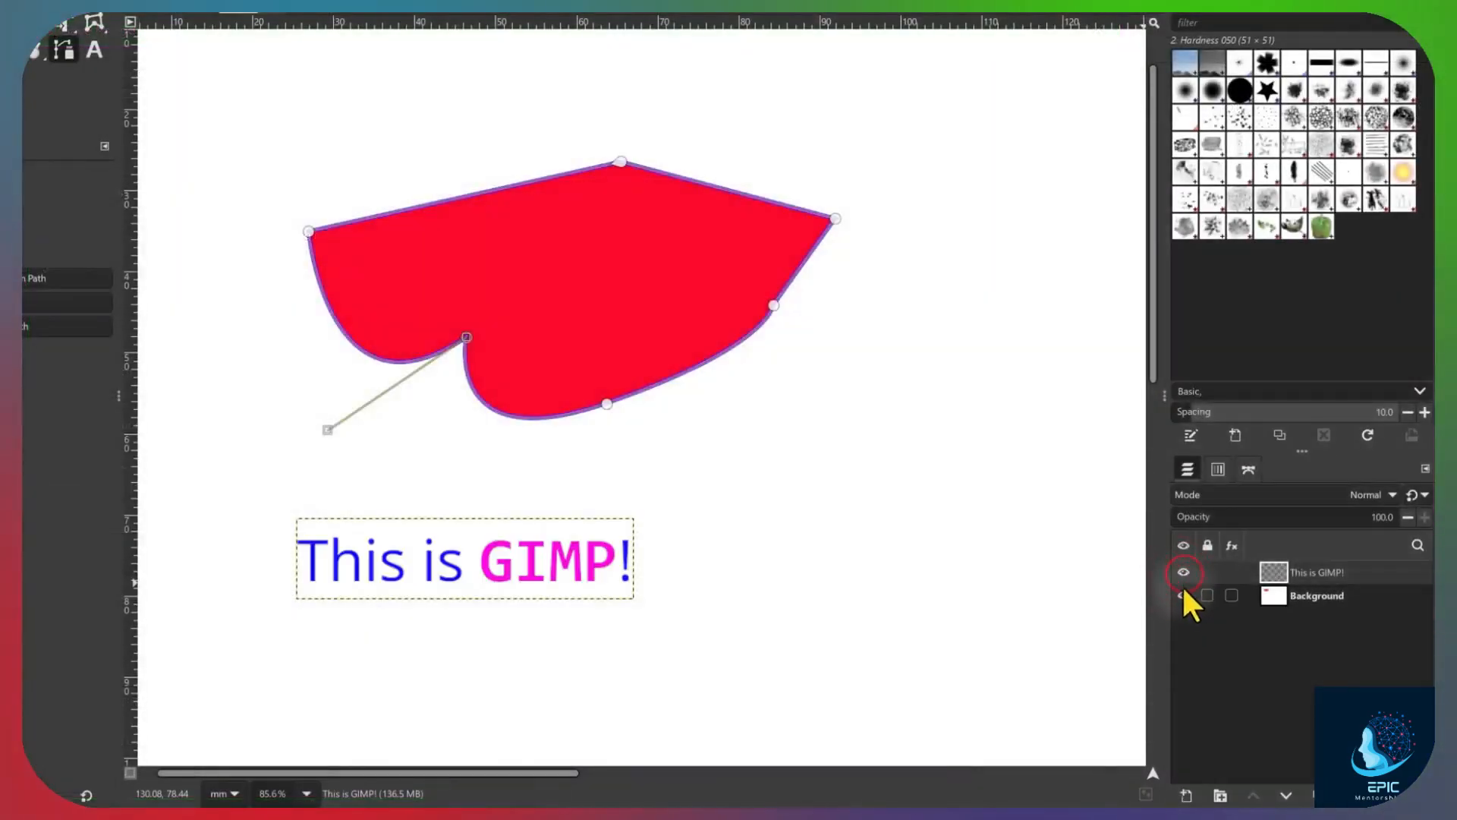
# Toggle the Background layer's visibility off and on, and view the image's list of paths
pyautogui.click(1182, 594)
pyautogui.click(1181, 594)
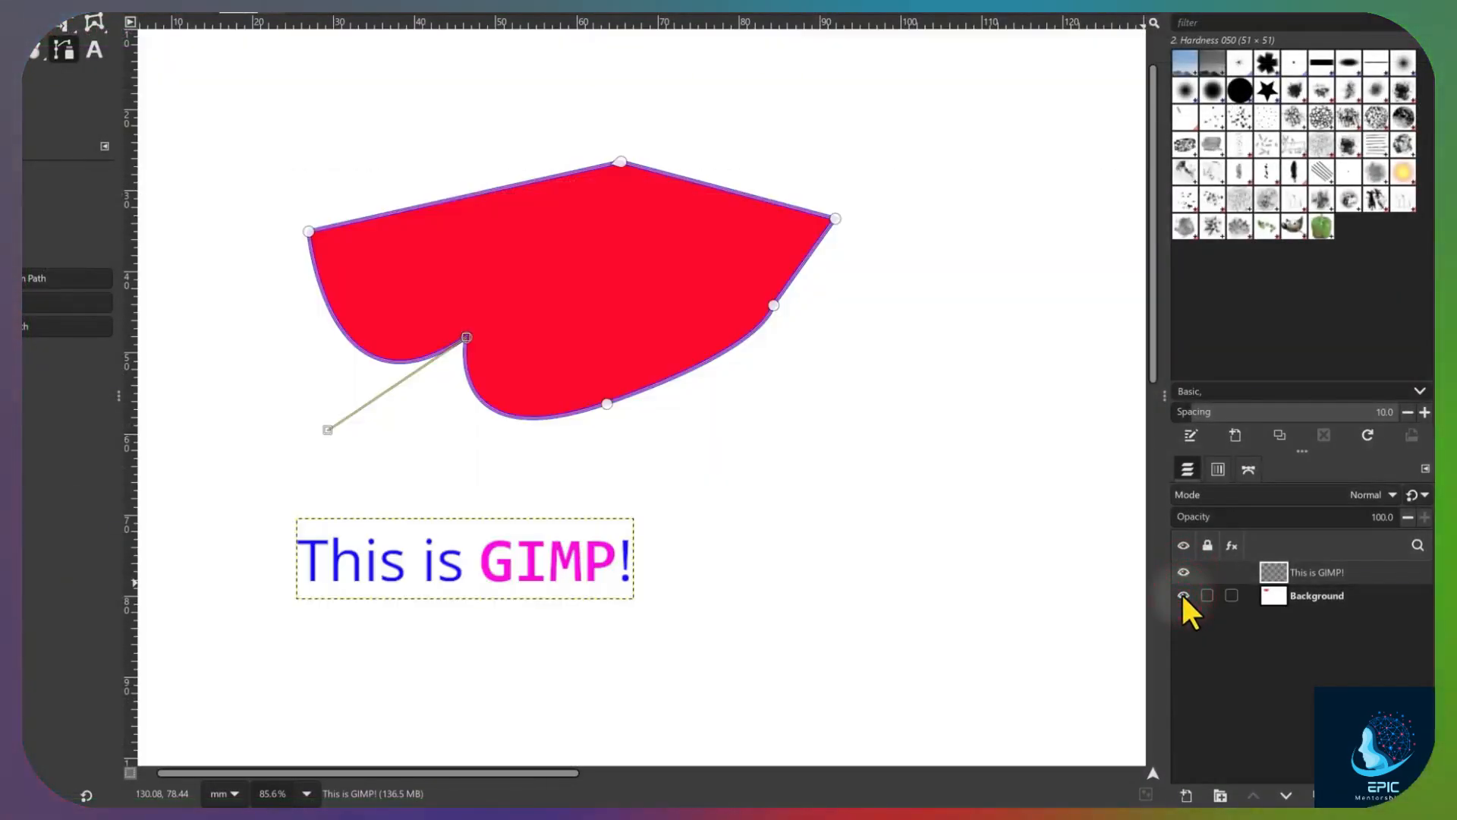
pyautogui.click(1249, 469)
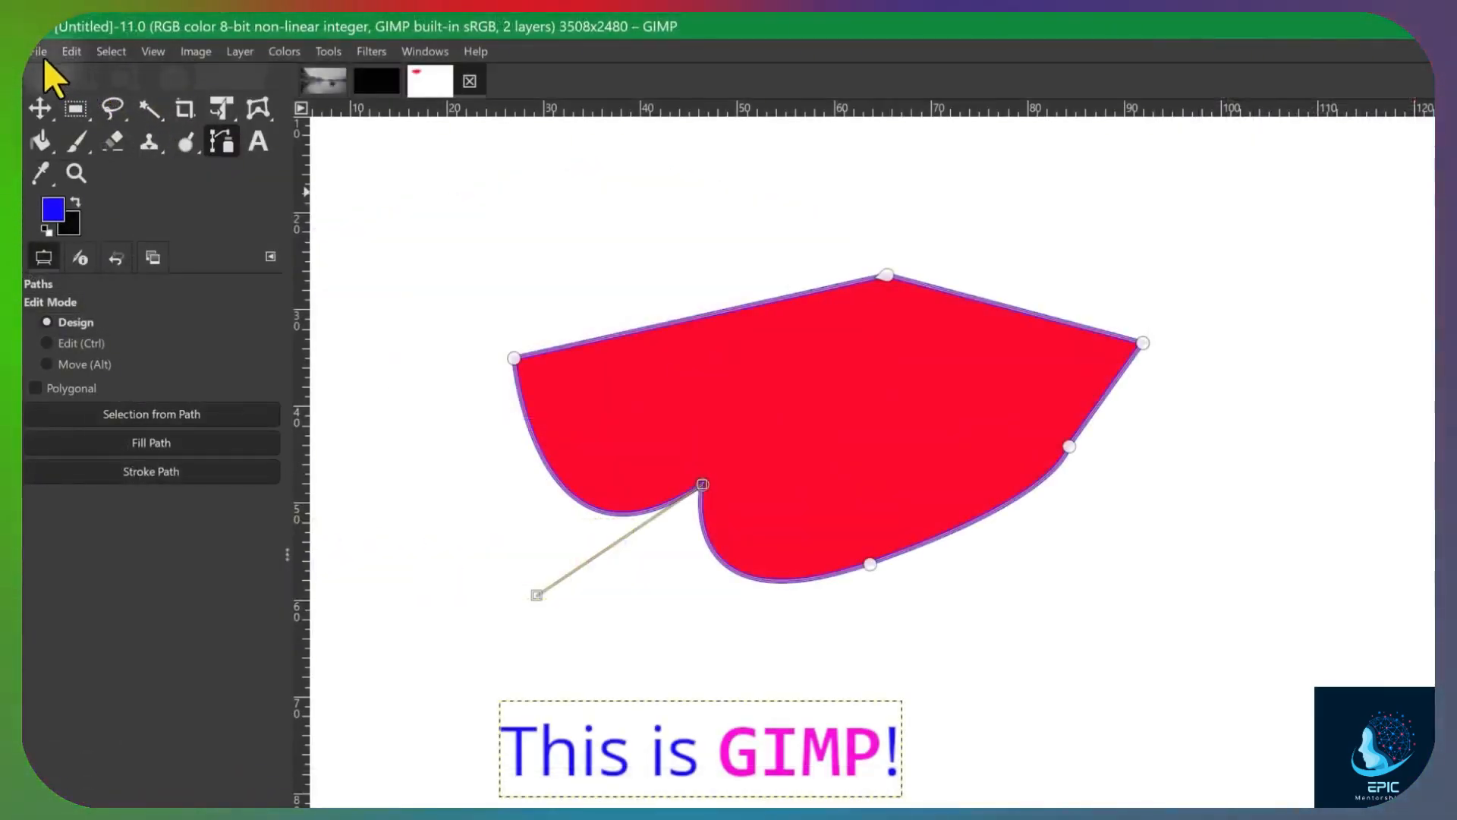
# Open the Export As dialog for the image and choose PNG image as the file type
pyautogui.click(35, 50)
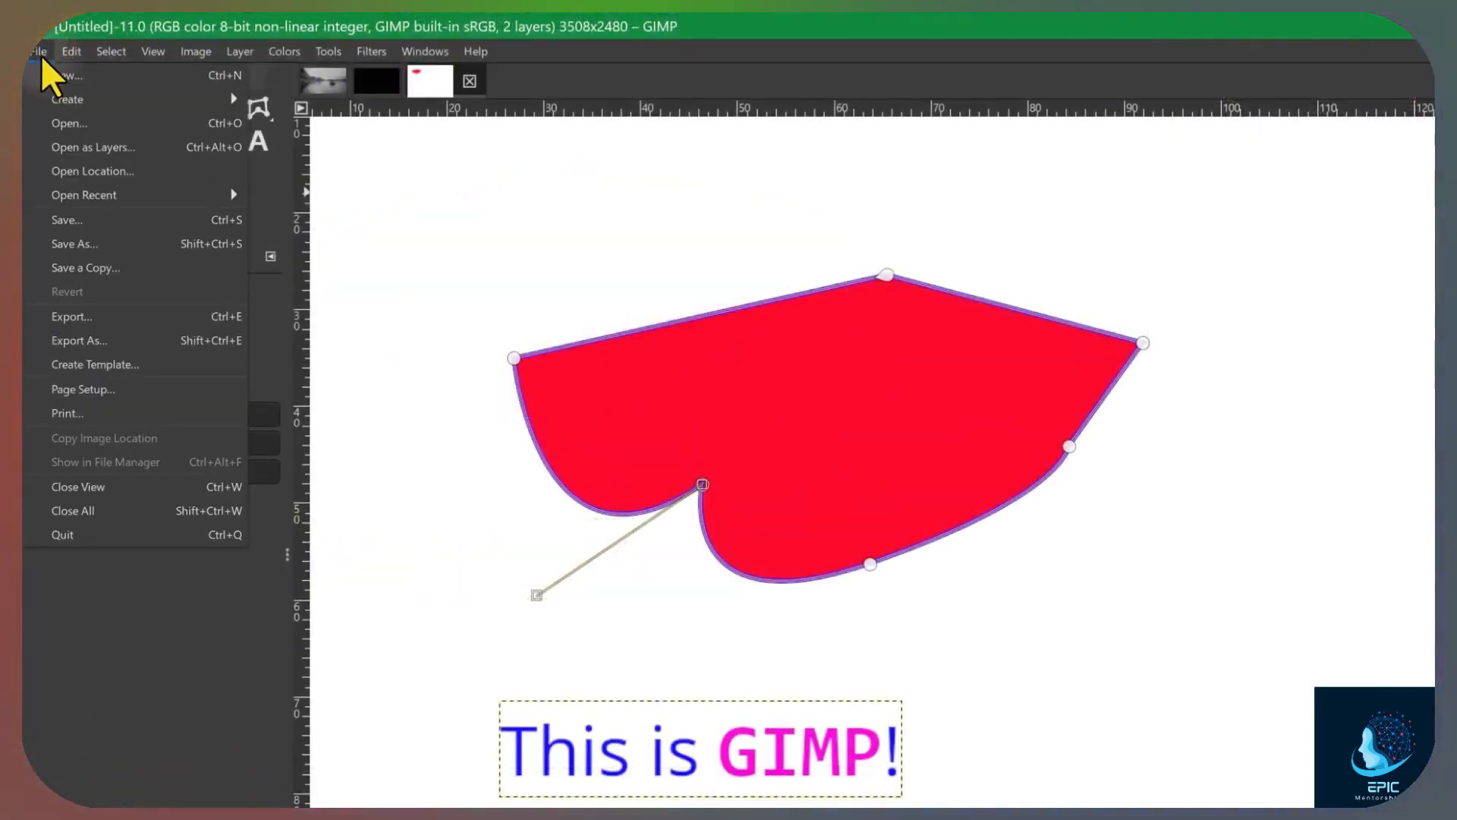
pyautogui.click(135, 342)
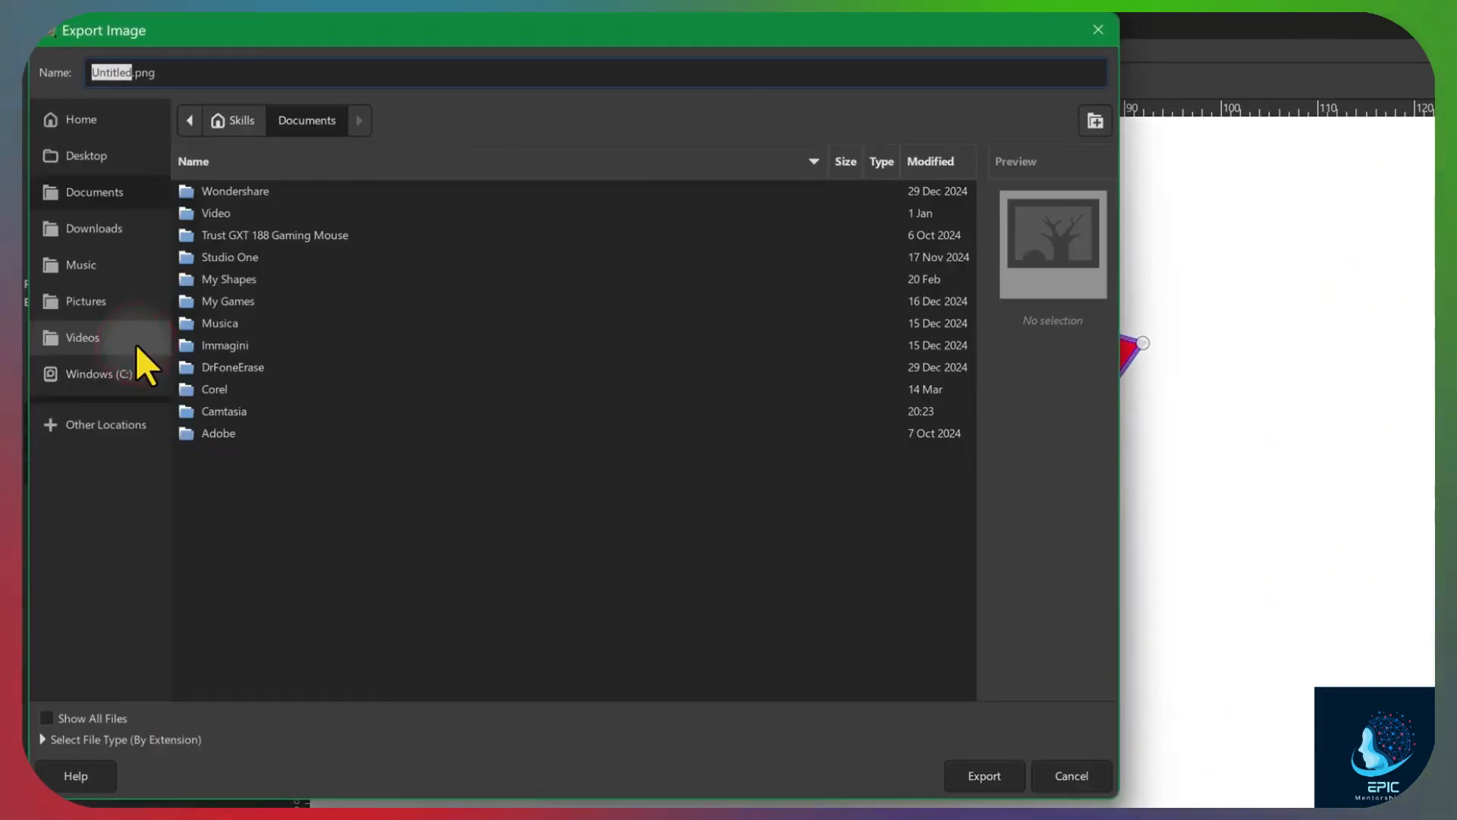
pyautogui.click(813, 645)
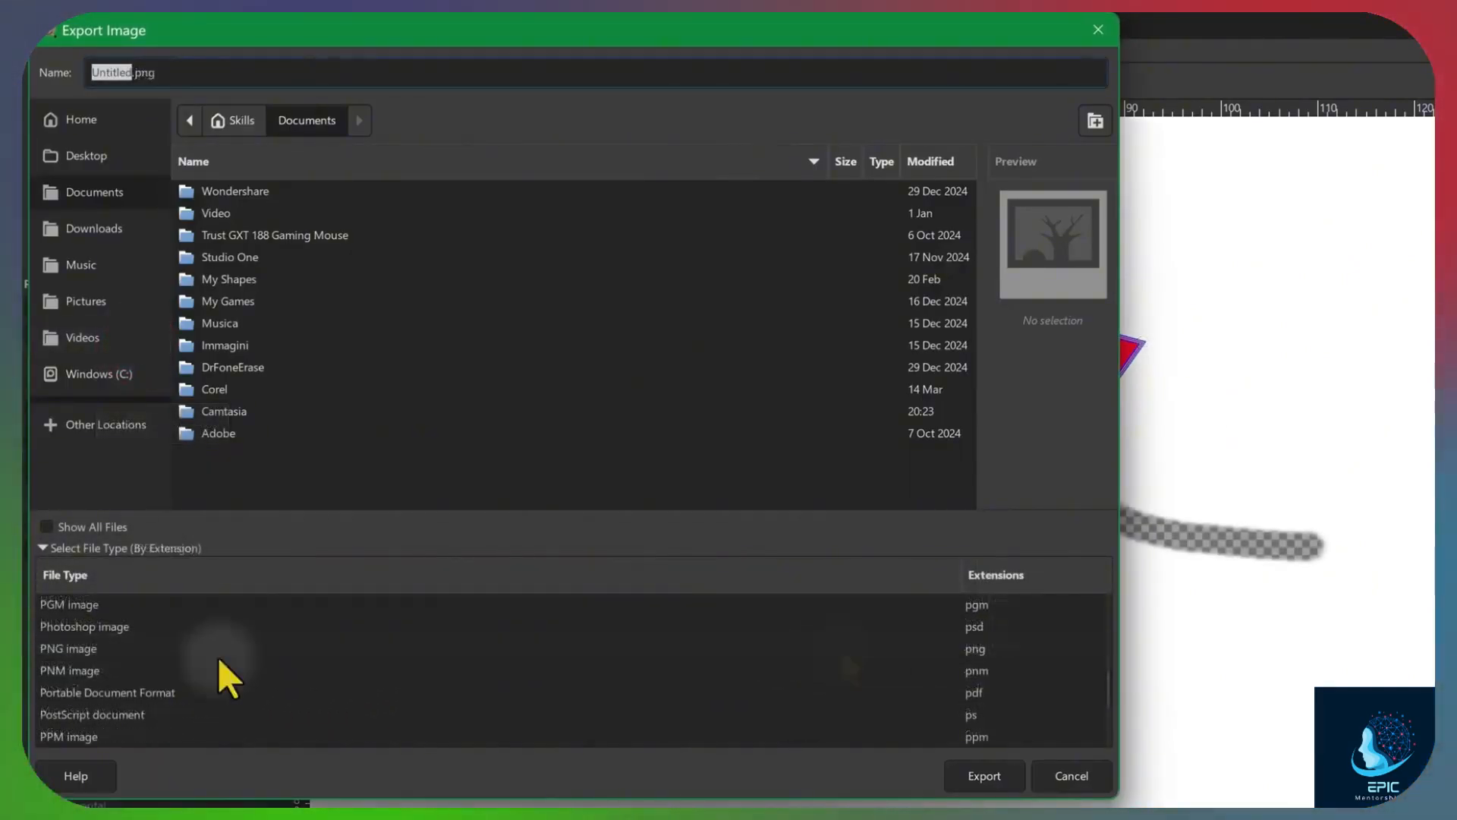
pyautogui.click(92, 647)
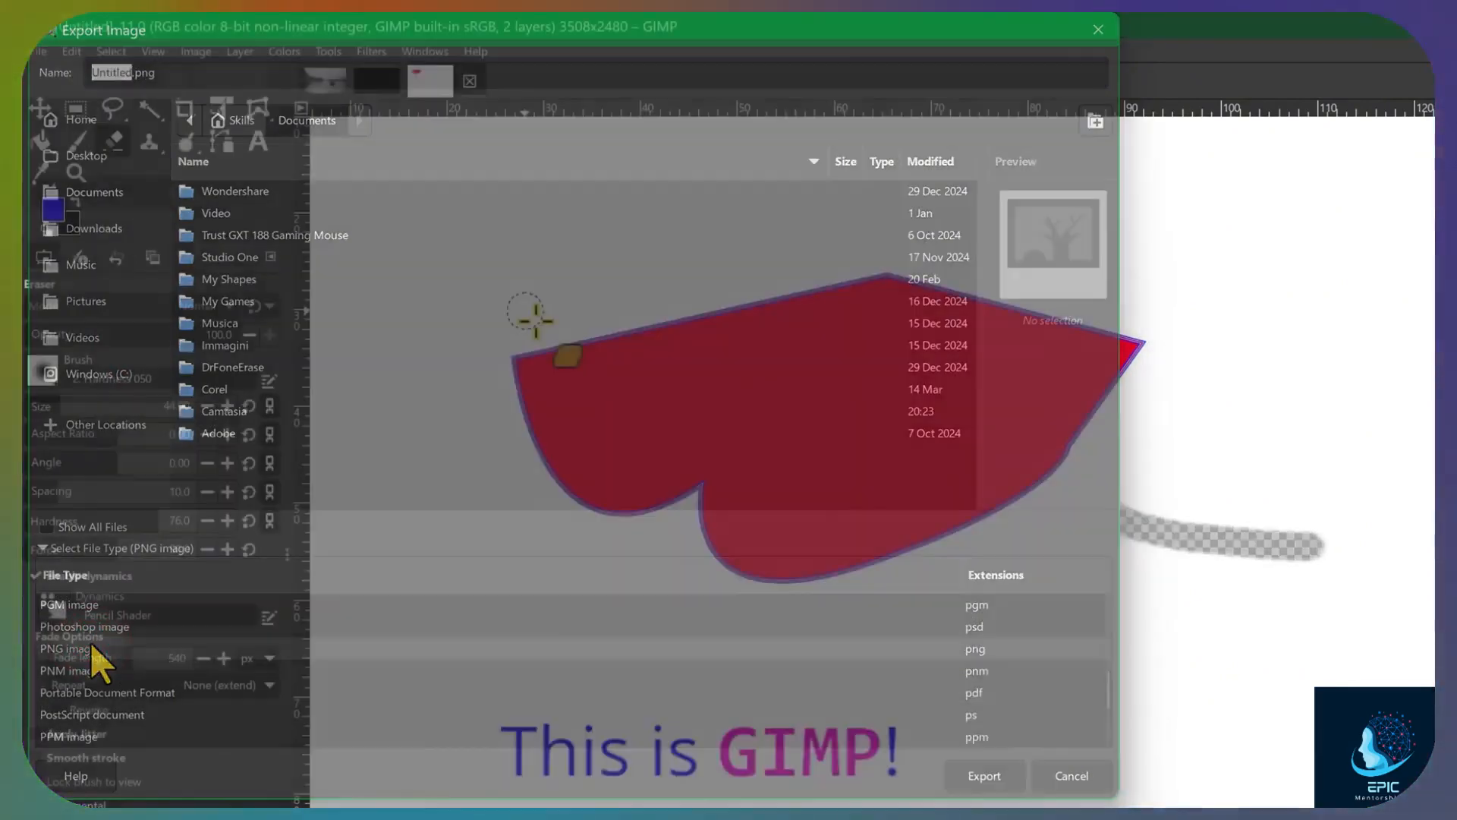
# Try erasing a long diagonal stroke across the red shape on the Background layer
pyautogui.moveTo(520, 308)
pyautogui.mouseDown()
pyautogui.moveTo(608, 320)
pyautogui.moveTo(672, 345)
pyautogui.moveTo(700, 436)
pyautogui.moveTo(1105, 486)
pyautogui.moveTo(1237, 541)
pyautogui.mouseUp()
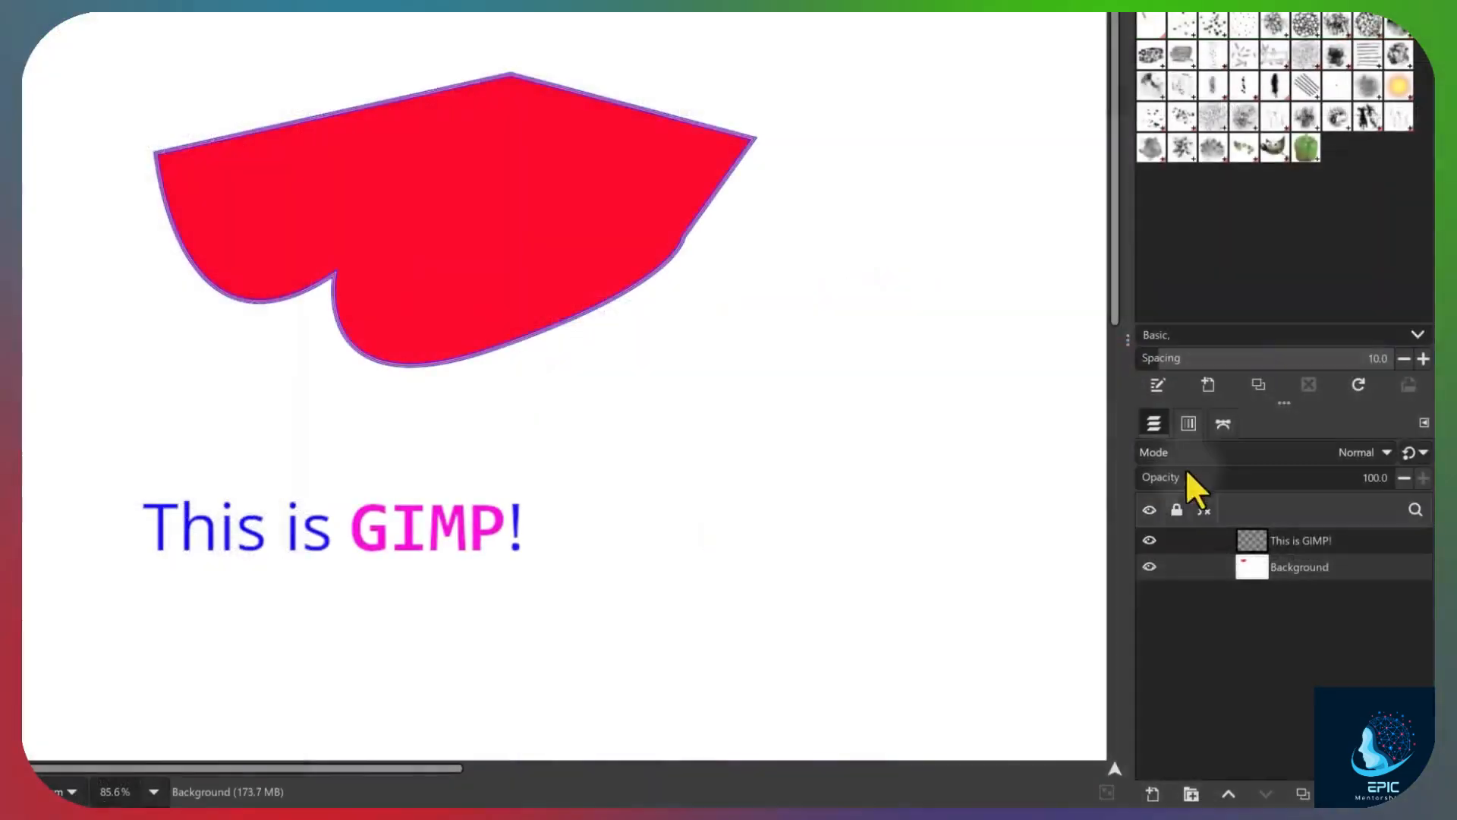
# Toggle the red shape's path visibility off and on, and start exporting that path
pyautogui.click(1220, 424)
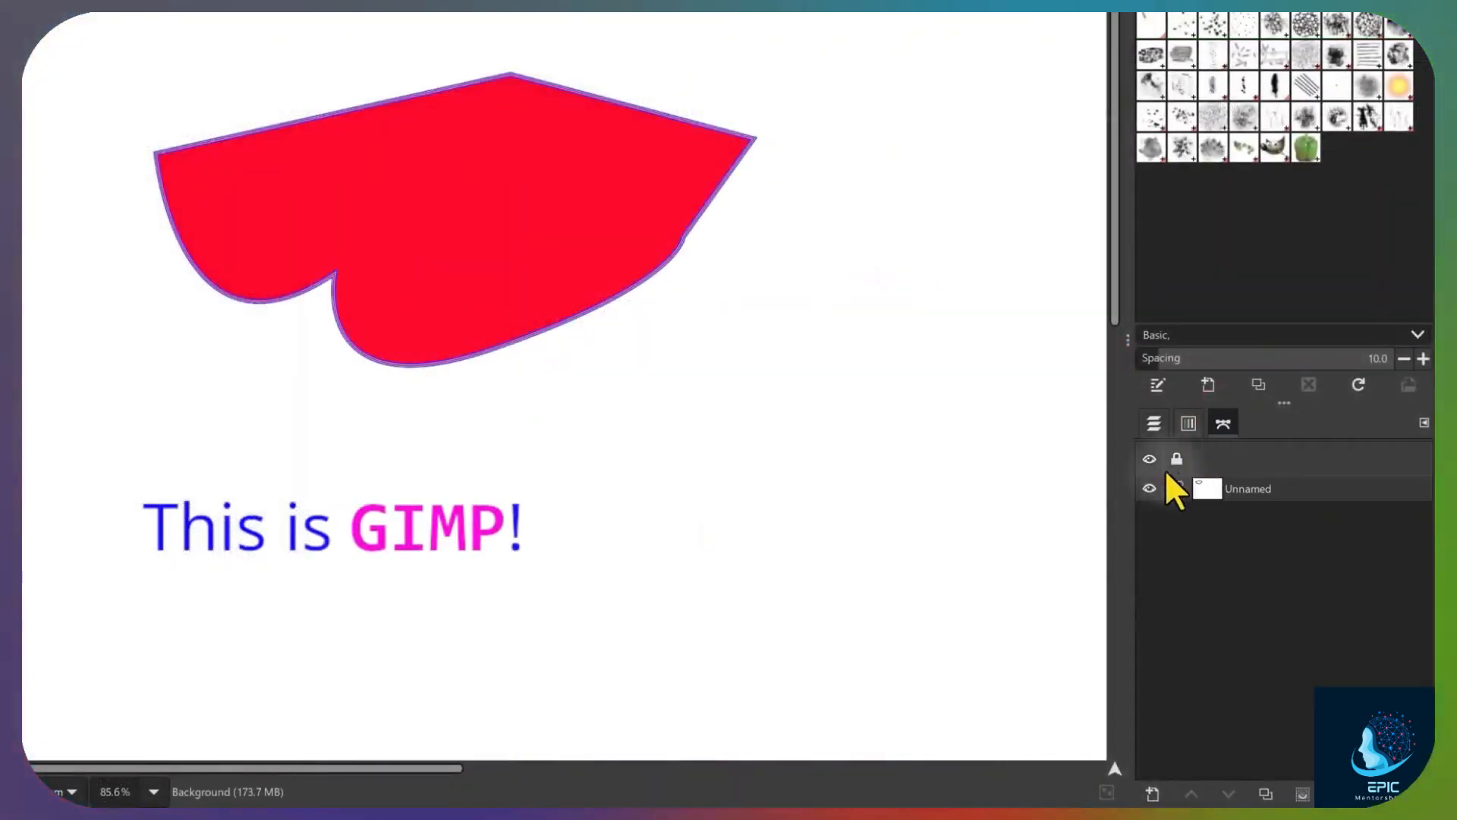
pyautogui.click(1149, 488)
pyautogui.click(1147, 487)
pyautogui.click(1147, 487)
pyautogui.click(1148, 486)
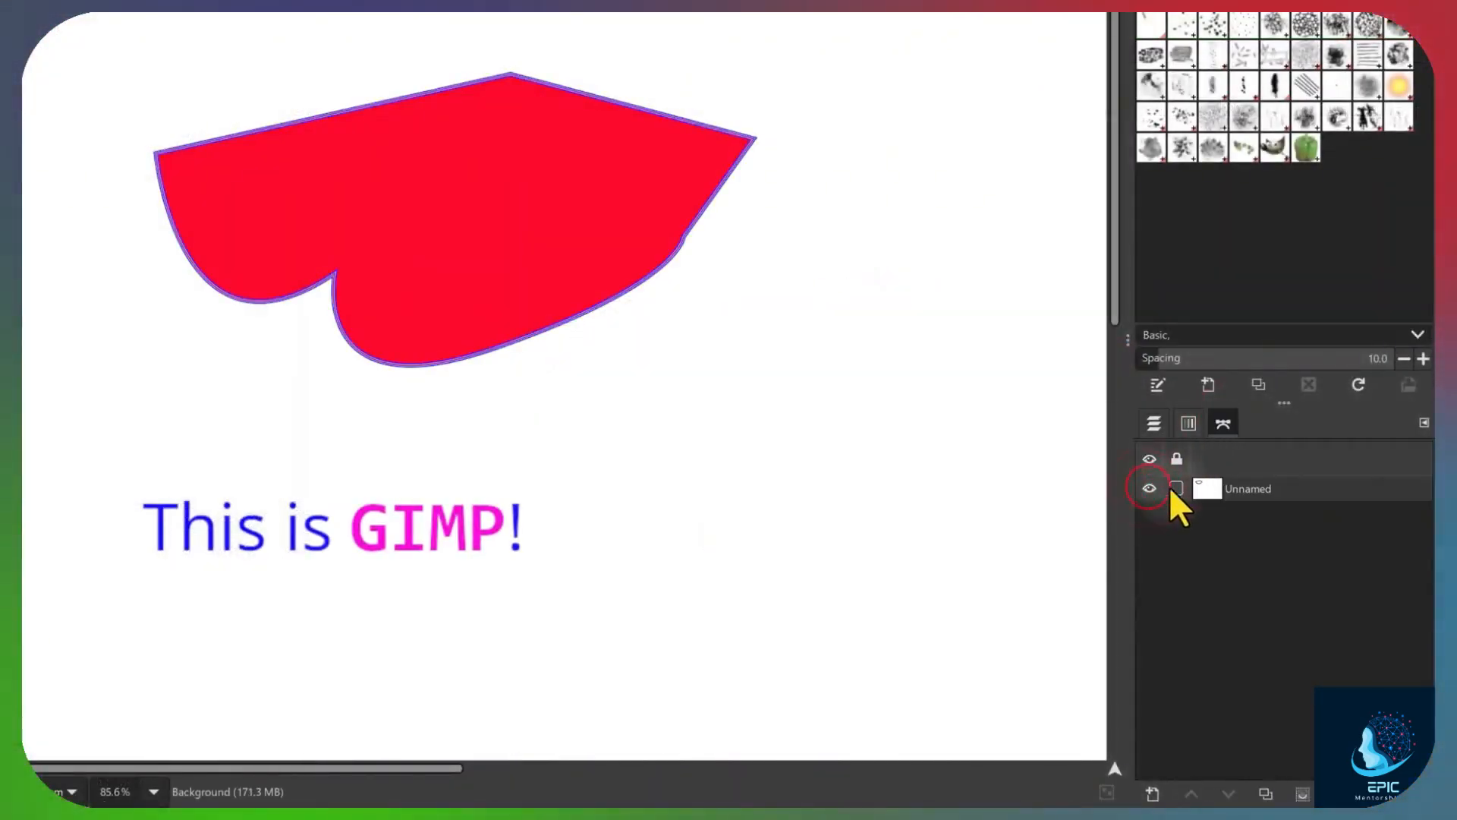
pyautogui.rightClick(1255, 489)
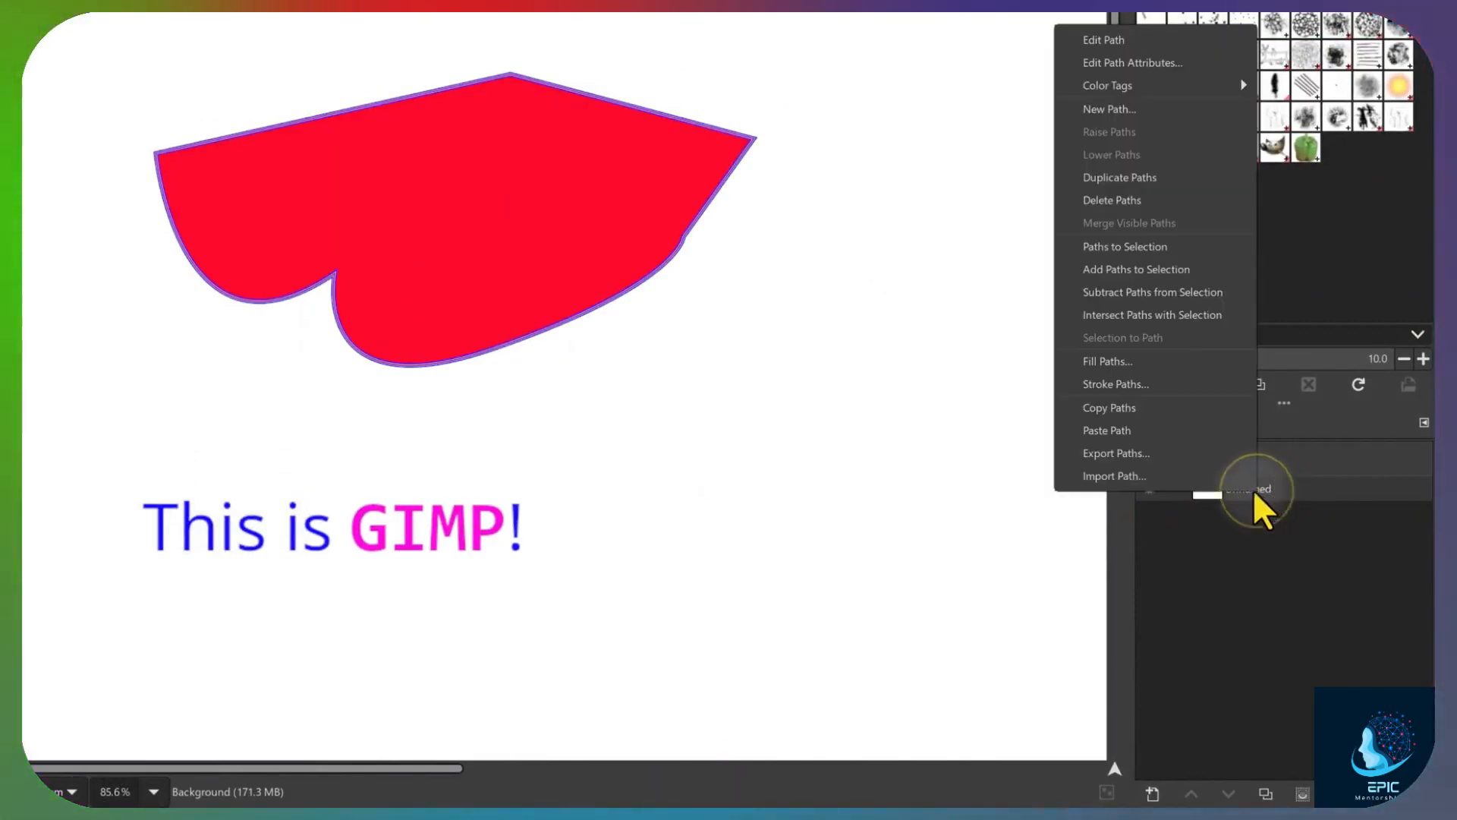
pyautogui.click(1146, 452)
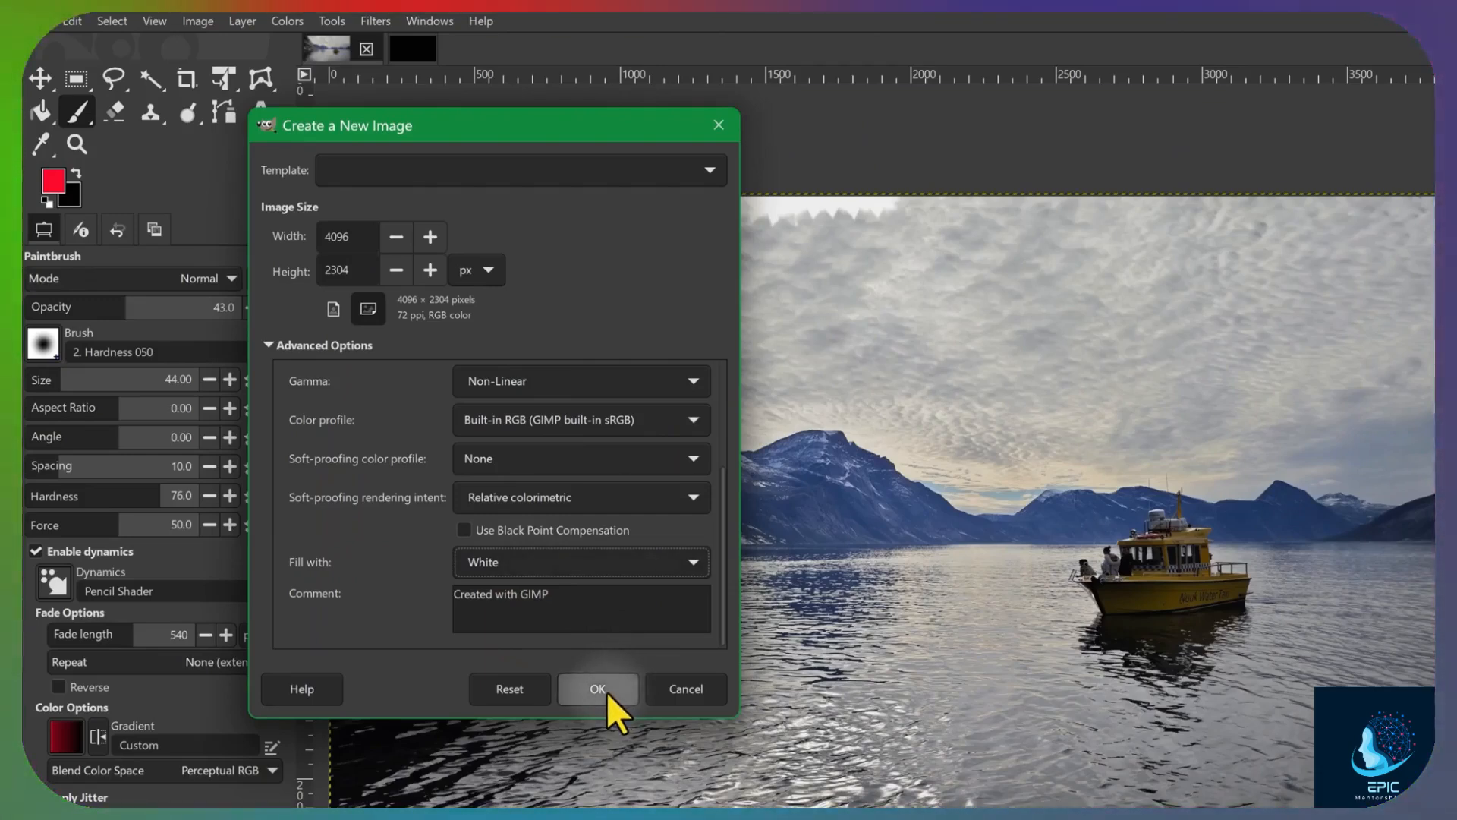
# Create a new 4096 × 2304 px image filled with white
pyautogui.click(607, 691)
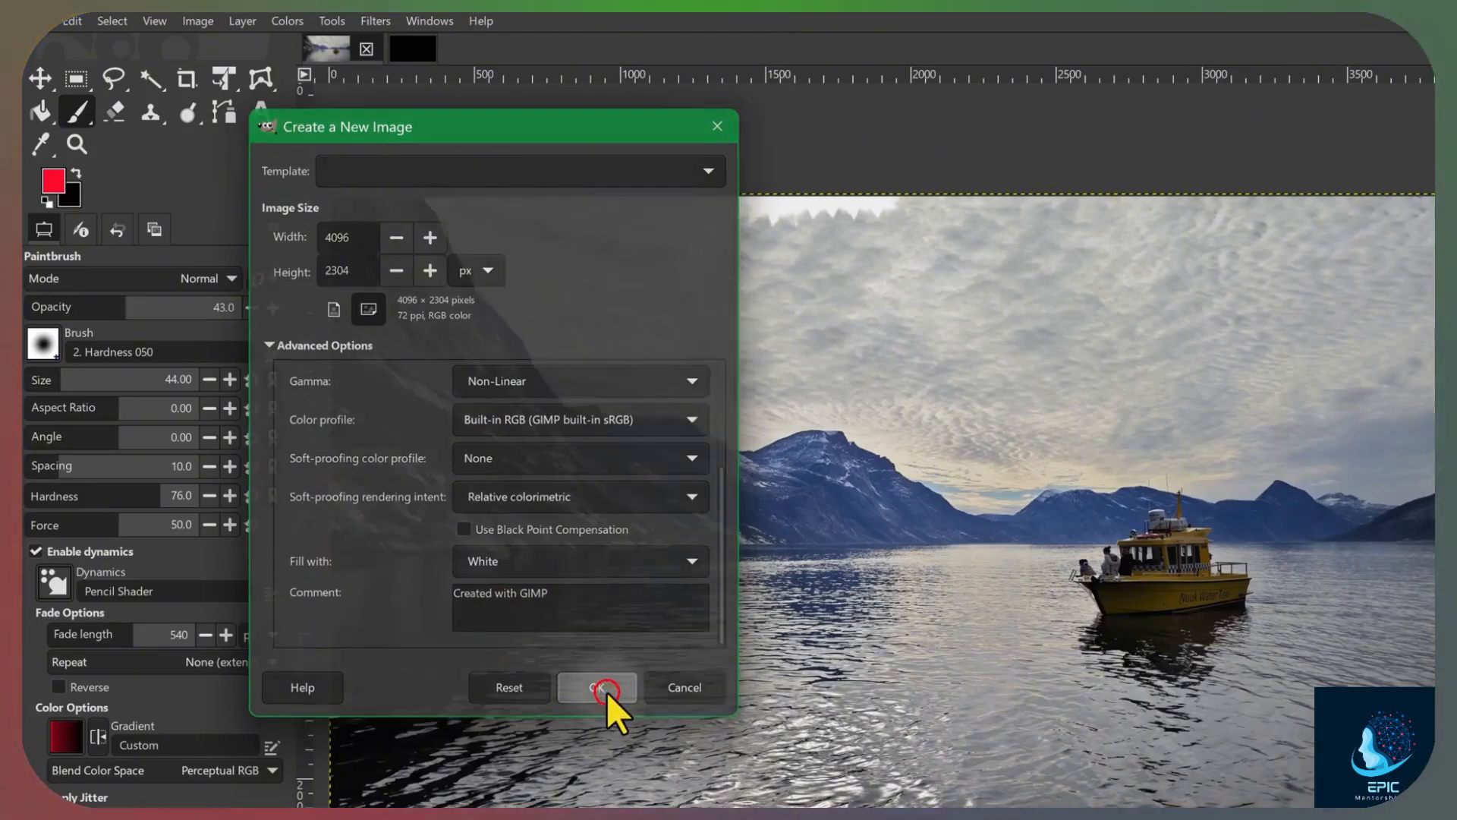